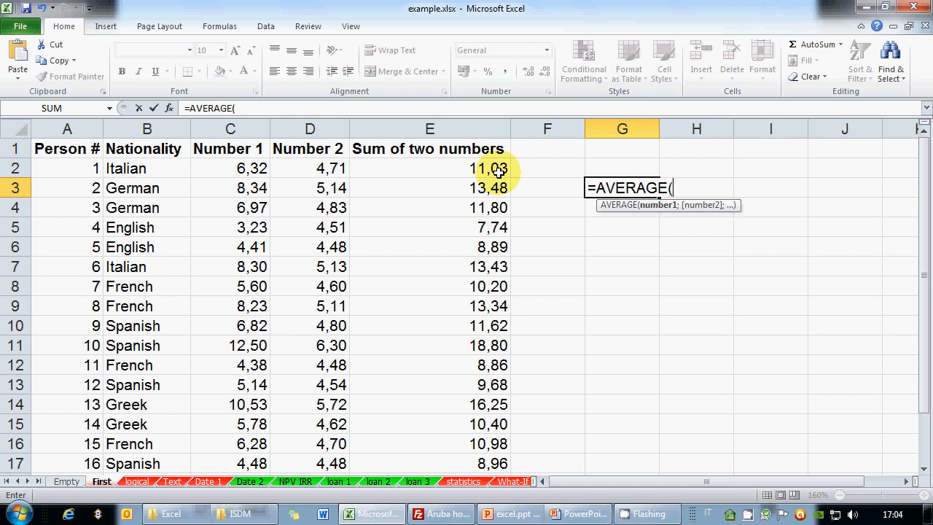
Complete the average formula in G3 over the sums in E2:E19, giving =AVERAGE(E2:E19).
drag(499, 170, 473, 440)
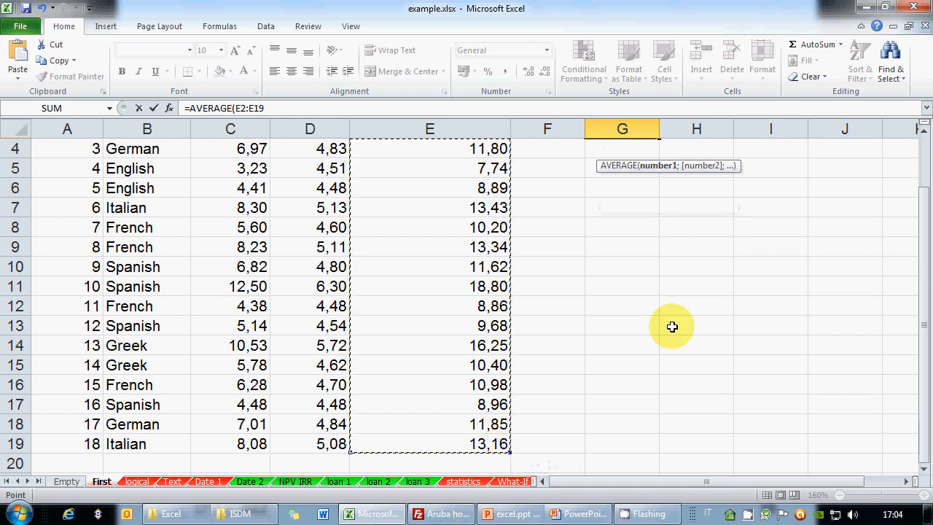
scroll(672, 326, up, 1)
text())
key(Return)
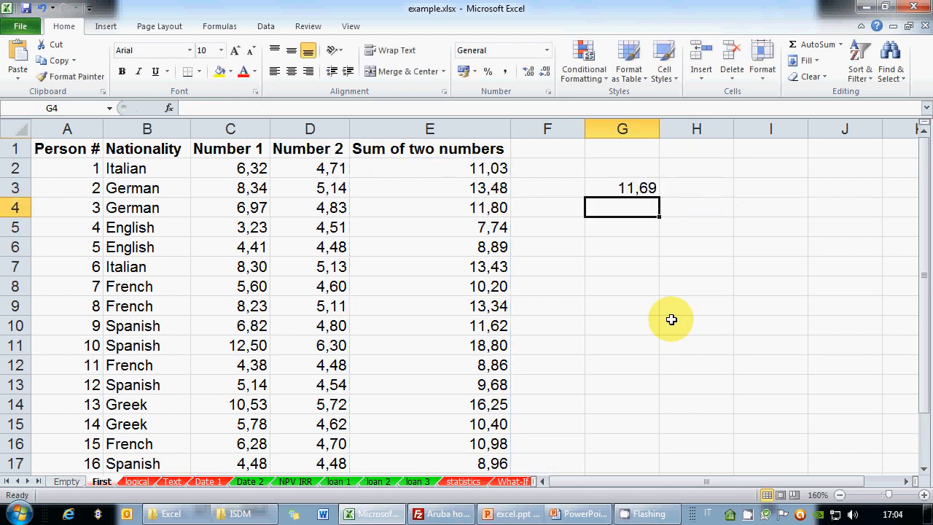
key(Up)
key(Down)
key(Down)
text(=SUM)
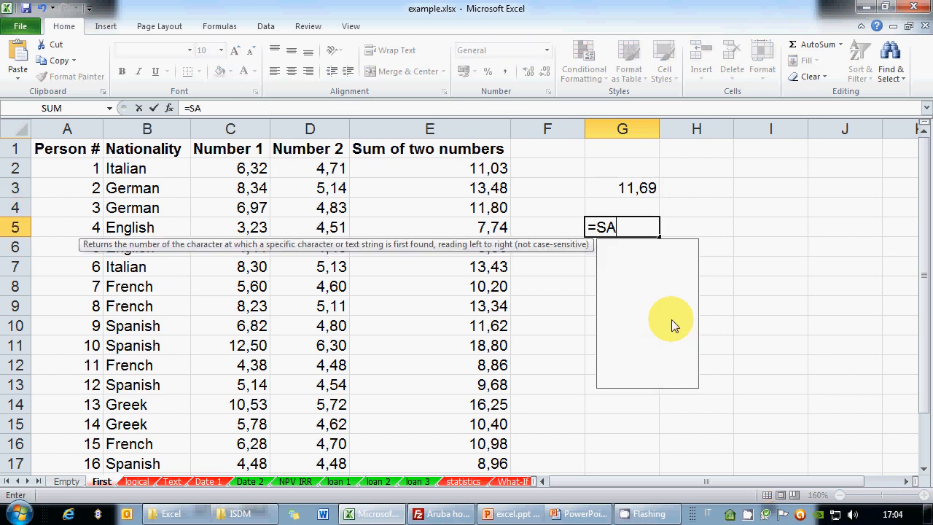
text(()
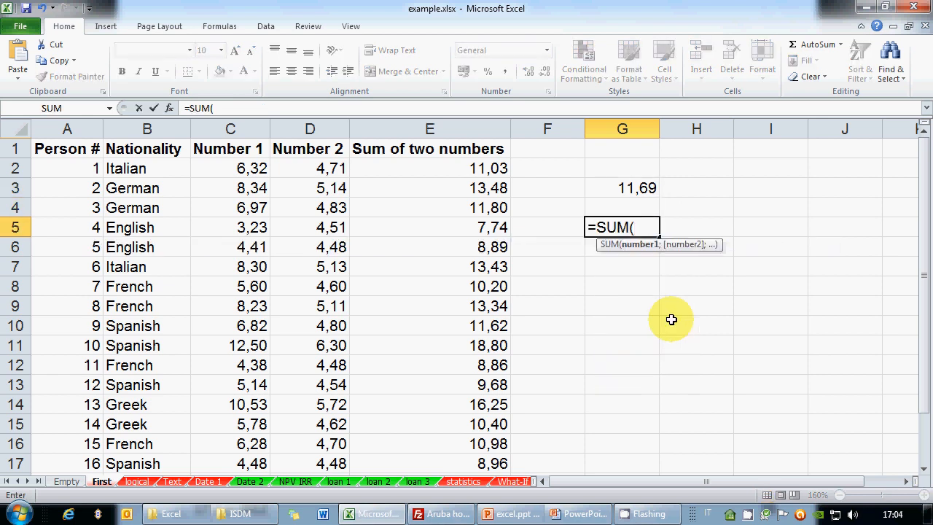
drag(474, 168, 471, 433)
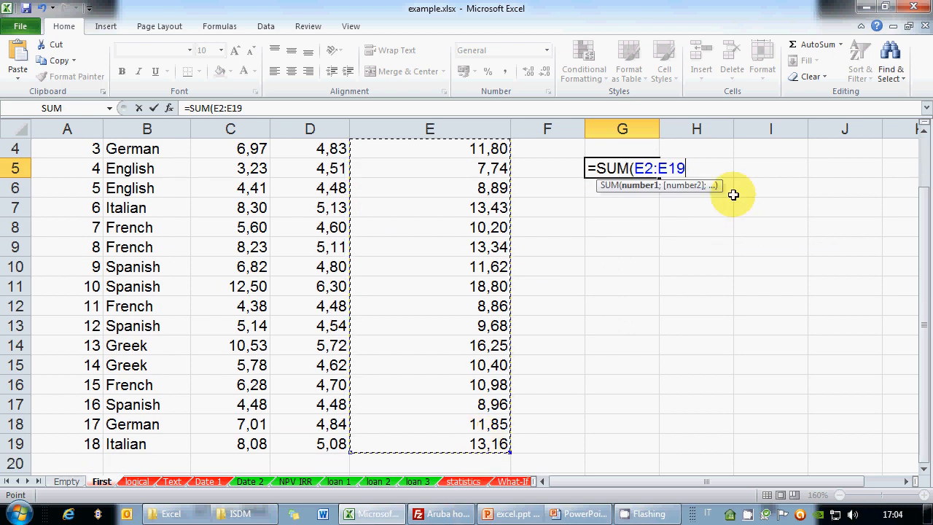
text()/)
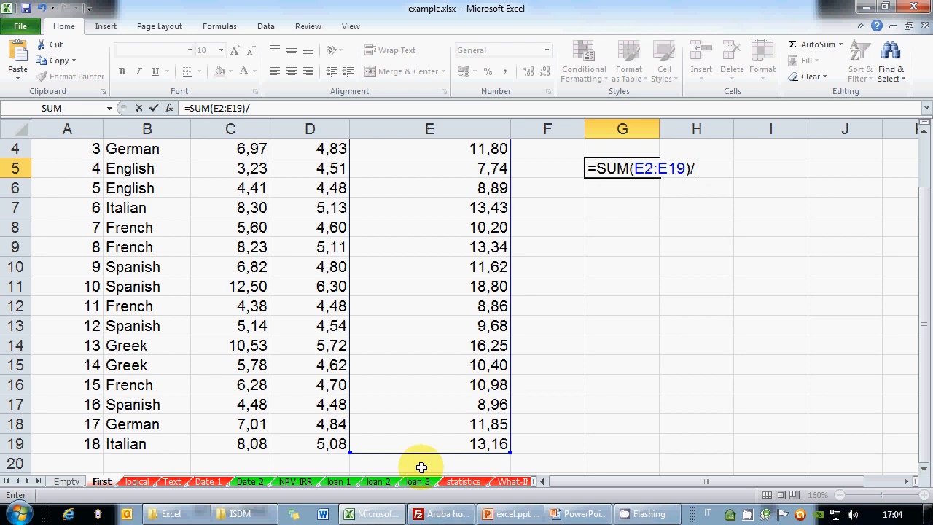
click(446, 441)
key(Escape)
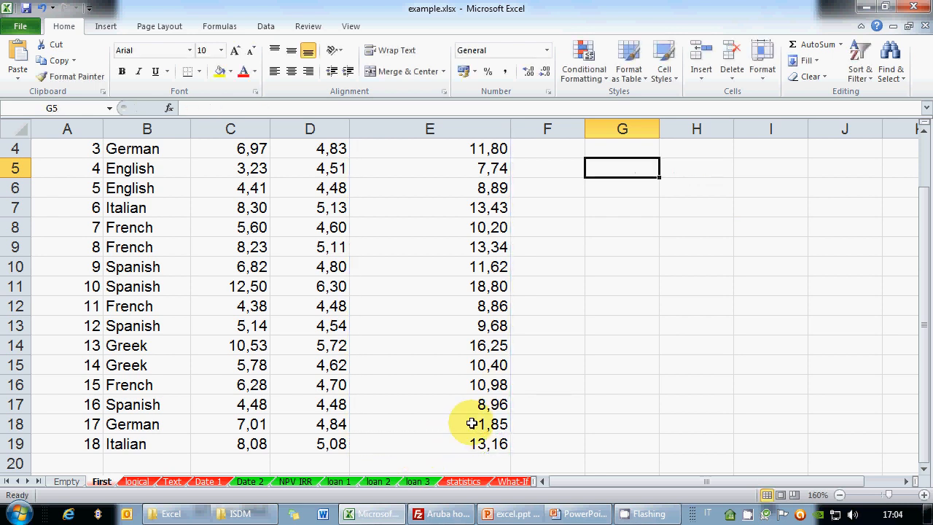
Step cell by cell up the sums in column E from E19 to E2 to count the values.
click(493, 443)
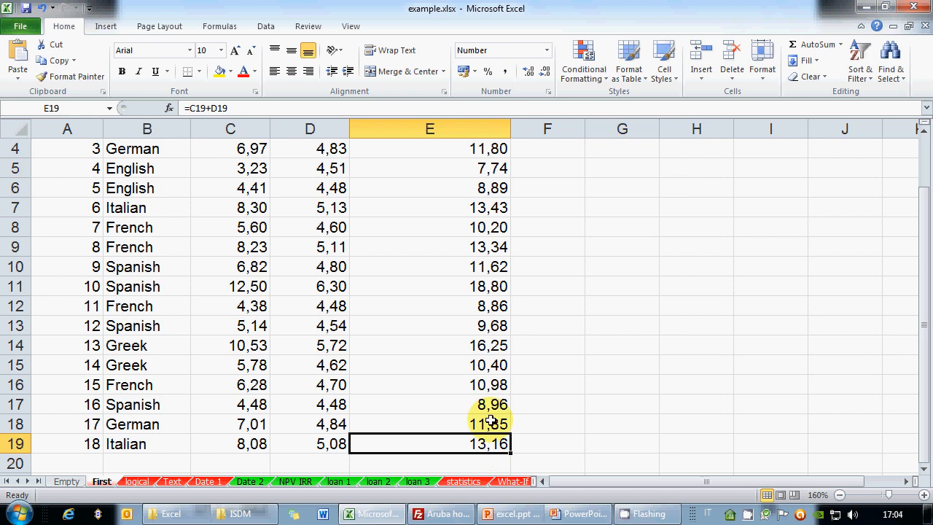
key(Up)
key(Up)
key(Up)
key(Up)
key(Up)
key(Up)
key(Up)
key(Up)
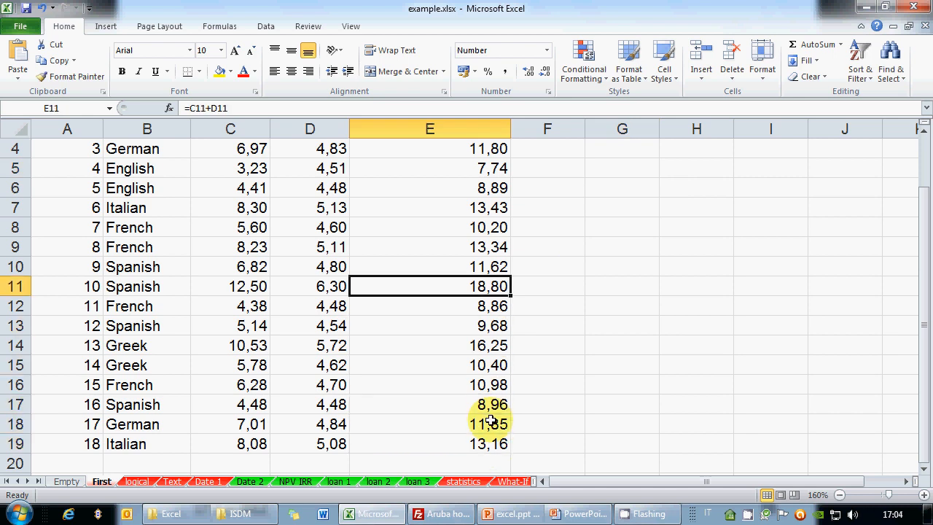
key(Up)
key(Up)
key(Up)
key(Up)
key(Up)
key(Up)
key(Up)
key(Up)
key(Up)
key(Up)
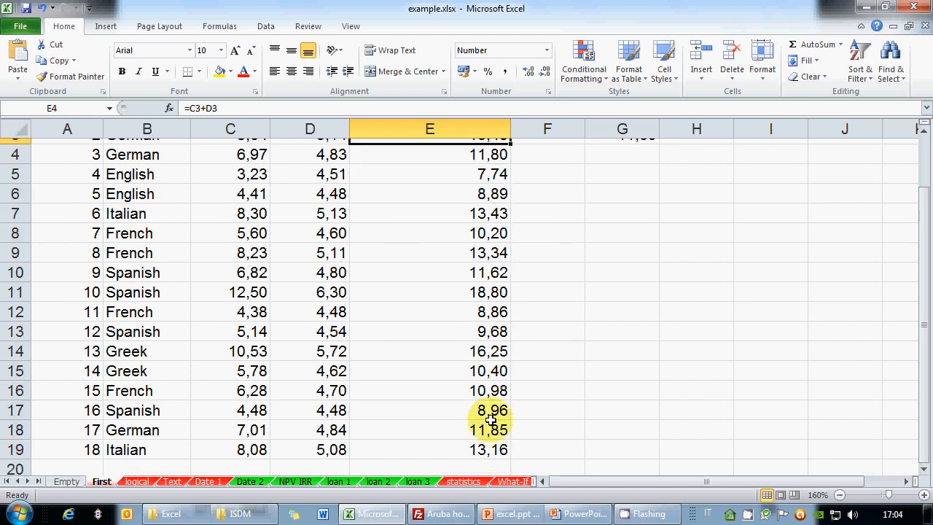
key(Down)
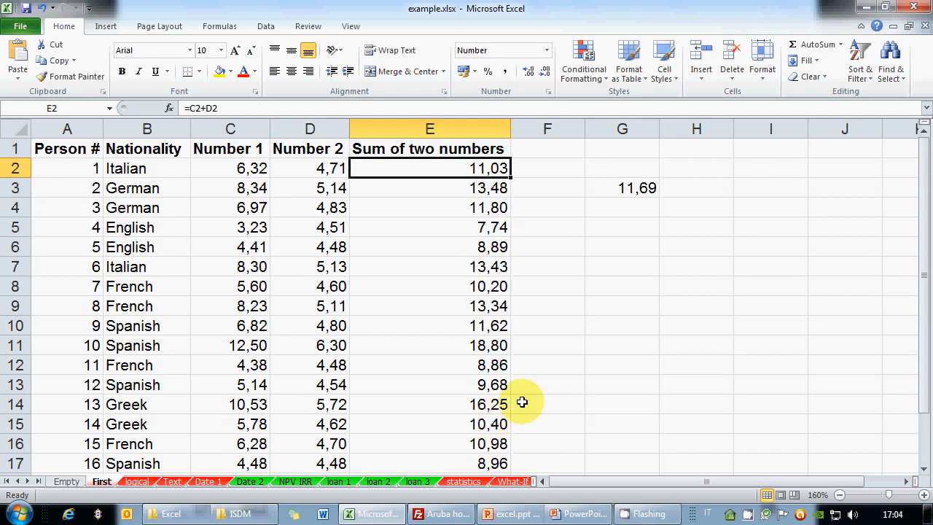
Compute the average by hand in G5 with the formula =SUM(E2:E19)/17.
click(625, 220)
text(=SUM()
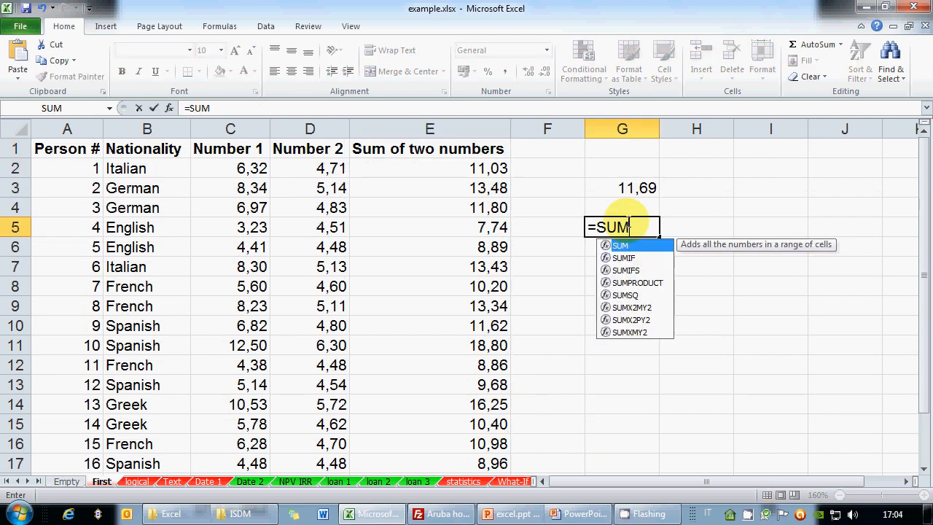
click(475, 165)
key(ctrl+shift+Down)
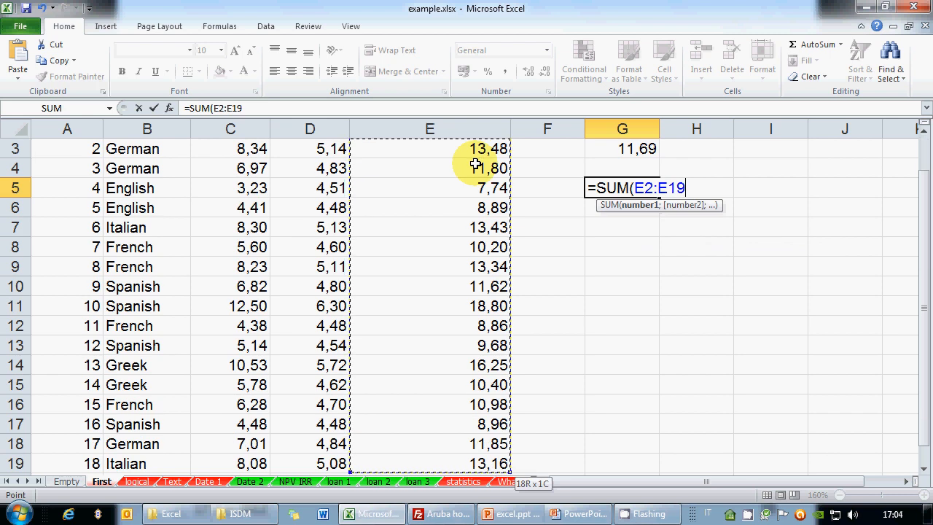
text()/17)
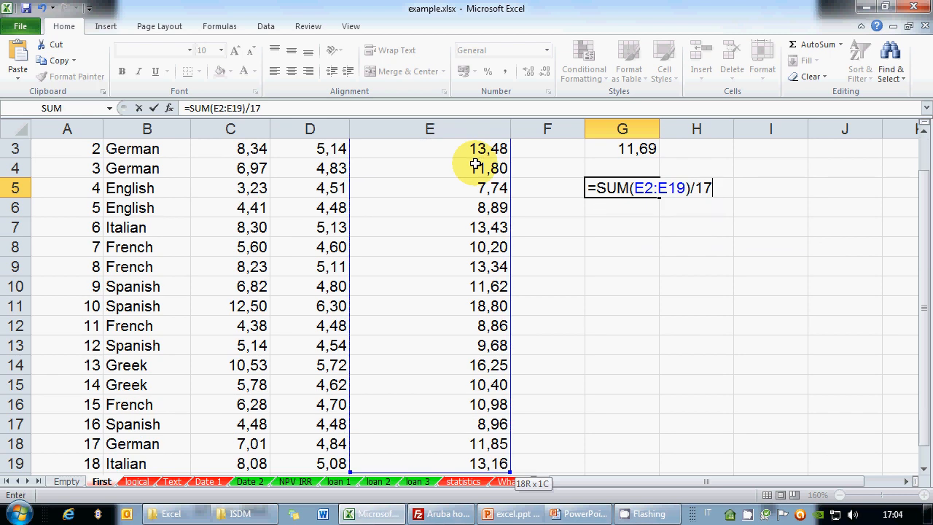
key(Return)
key(Up)
scroll(598, 197, up, 1)
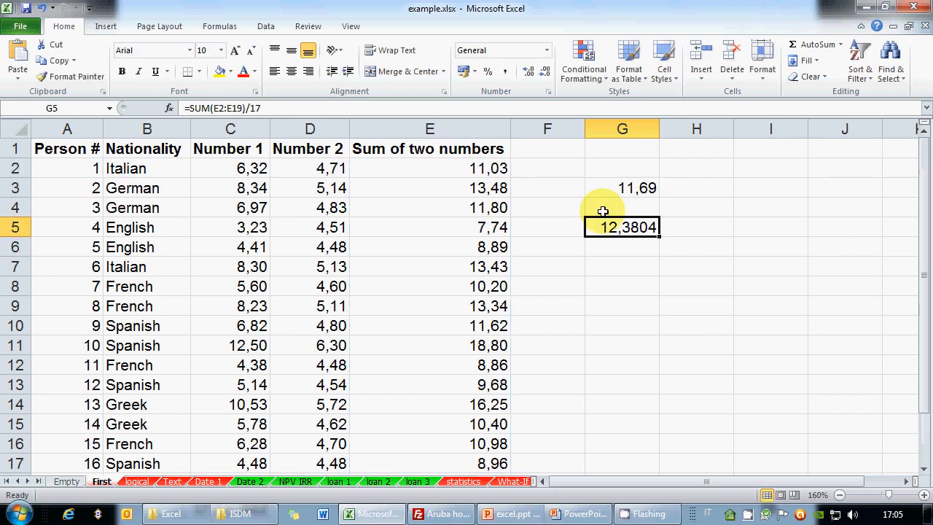
Correct the divisor in the G5 formula to 18, giving =SUM(E2:E19)/18.
click(279, 103)
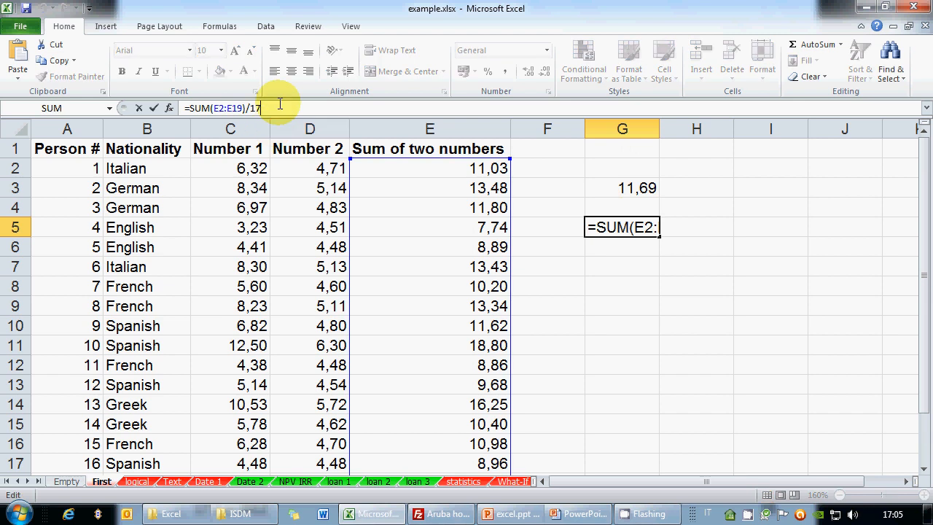
key(BackSpace)
text(8)
key(Return)
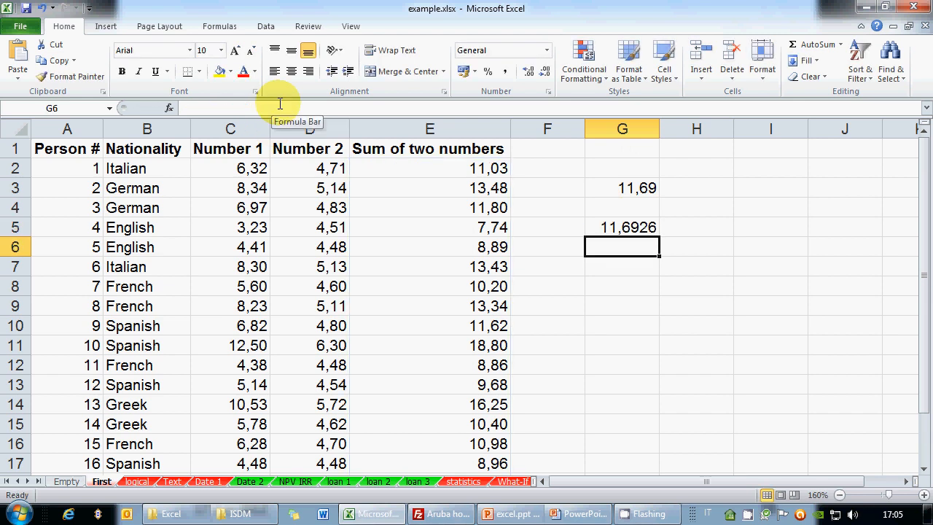
Compare the manual sum-and-divide formula in G5 with the AVERAGE formula in G3, checking the divisor without changing it.
click(641, 223)
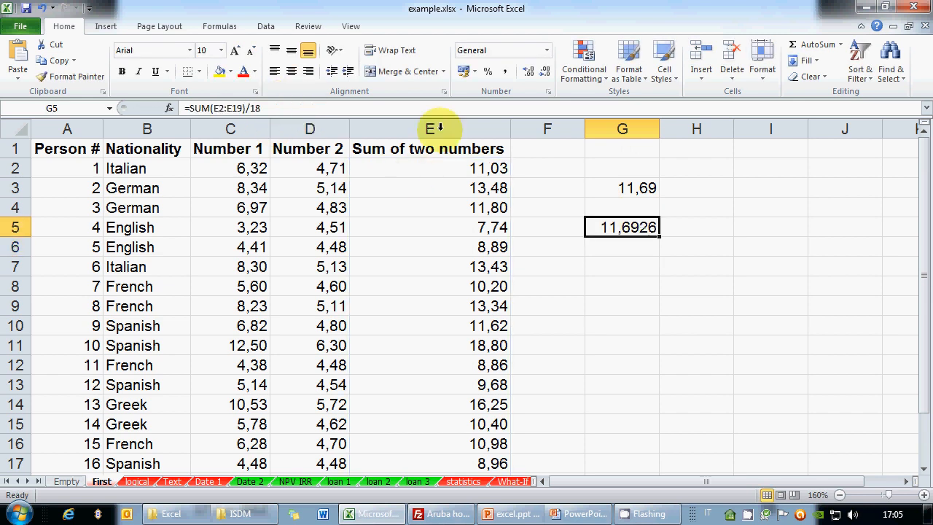
click(624, 185)
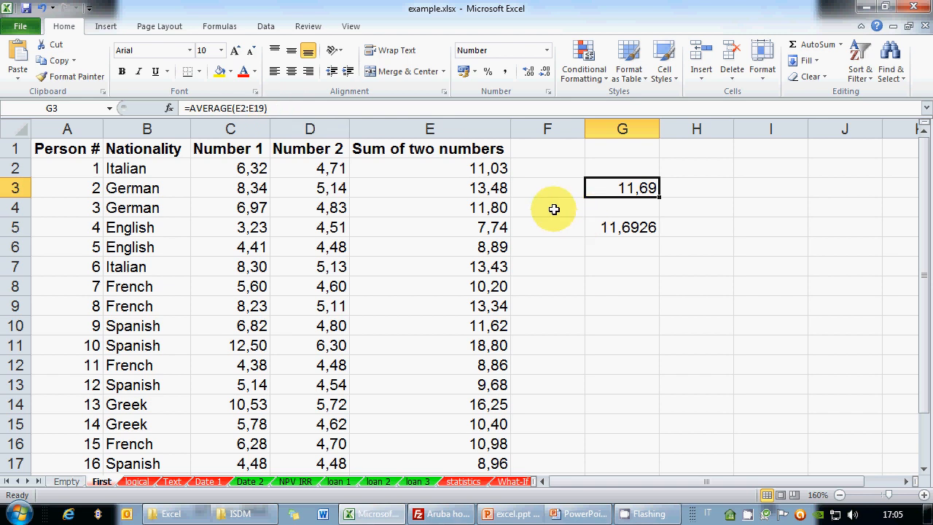
click(615, 226)
double_click(279, 108)
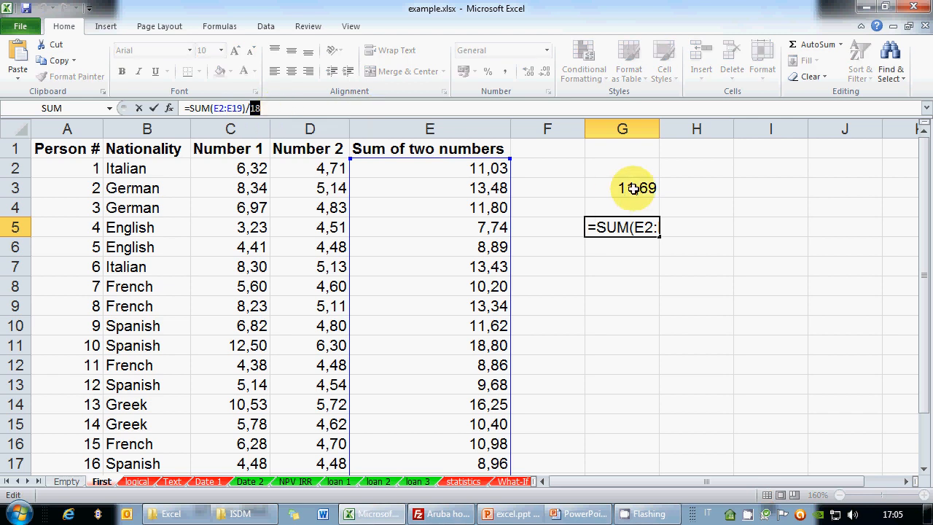
key(Escape)
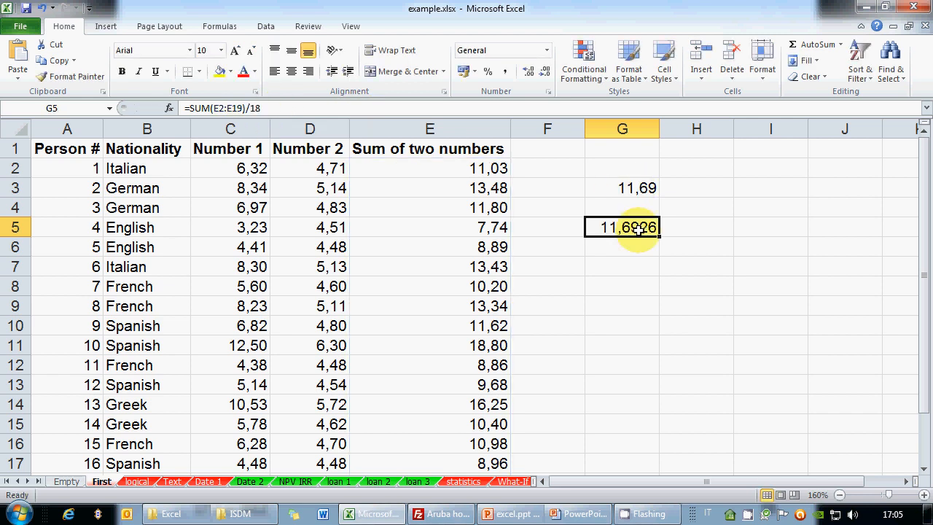
Switch to the PowerPoint slide on the Function Library to review its Math & Trig functions, and return to the Excel workbook.
click(580, 514)
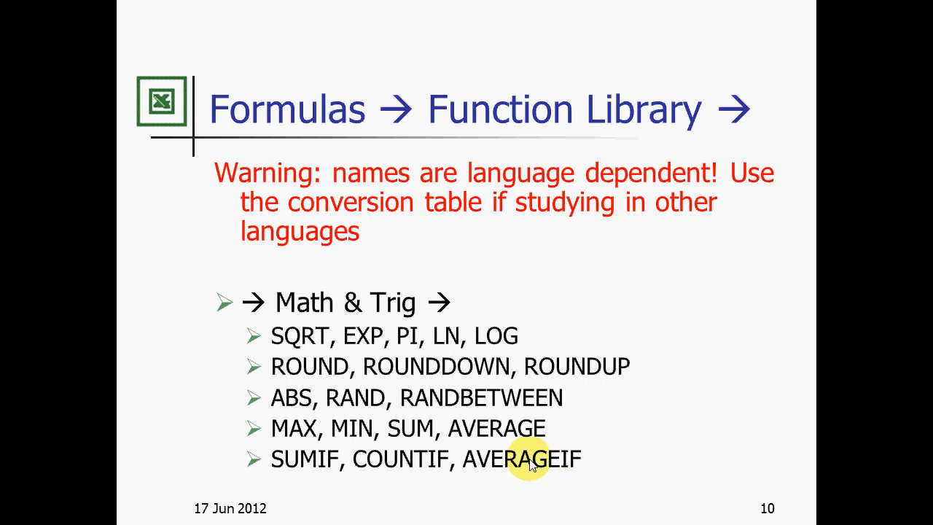
key(alt+Tab)
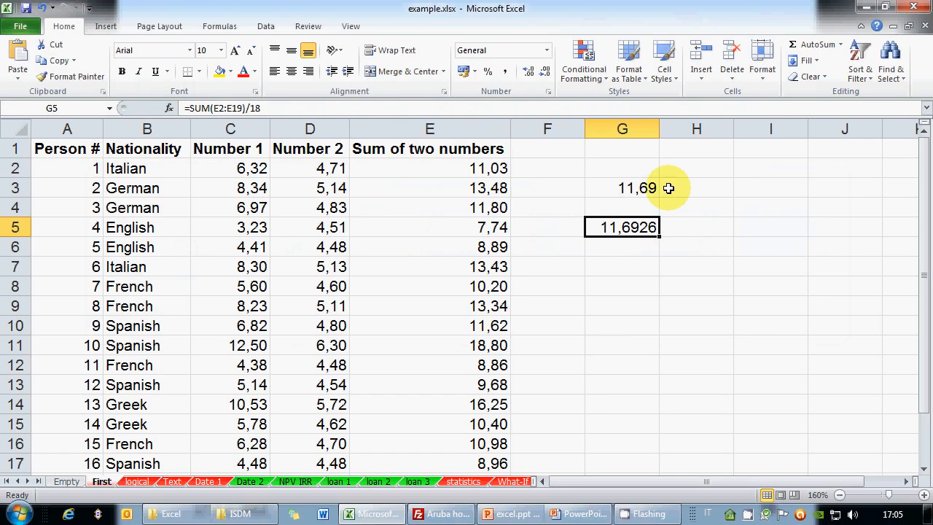
Delete column G with its two average formulas and deselect the column.
click(623, 129)
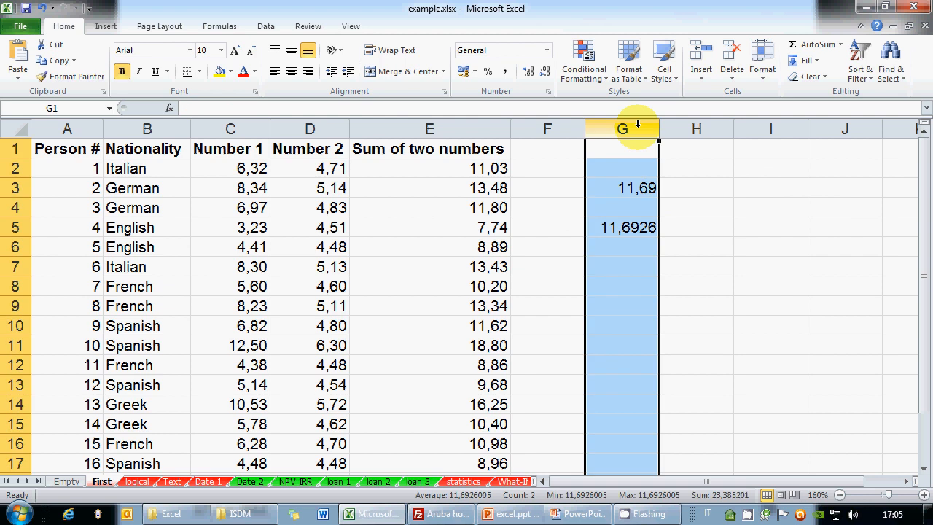
right_click(638, 130)
click(674, 238)
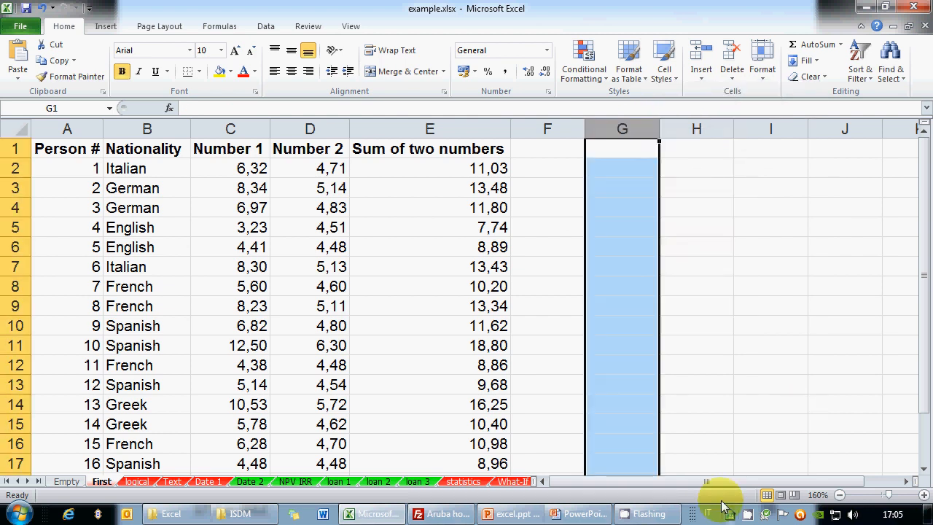
click(620, 175)
scroll(518, 354, down, 1)
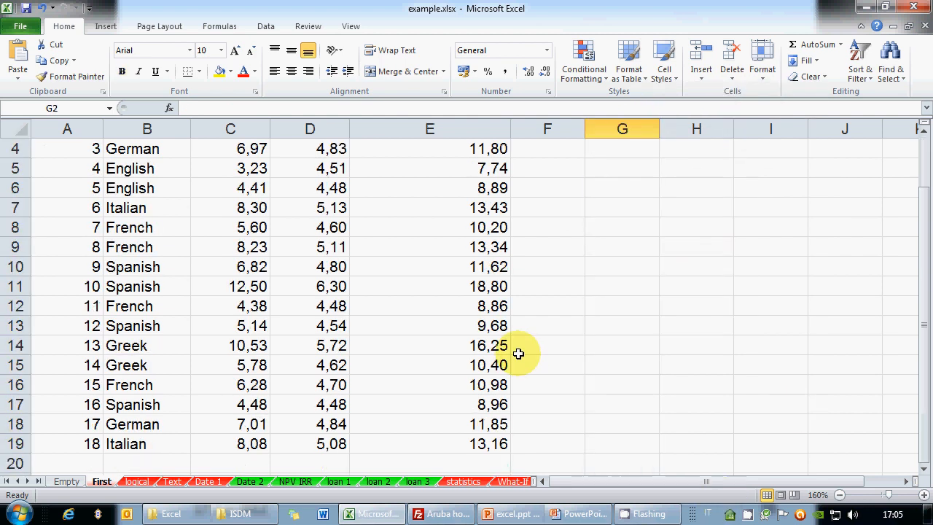
scroll(518, 353, up, 1)
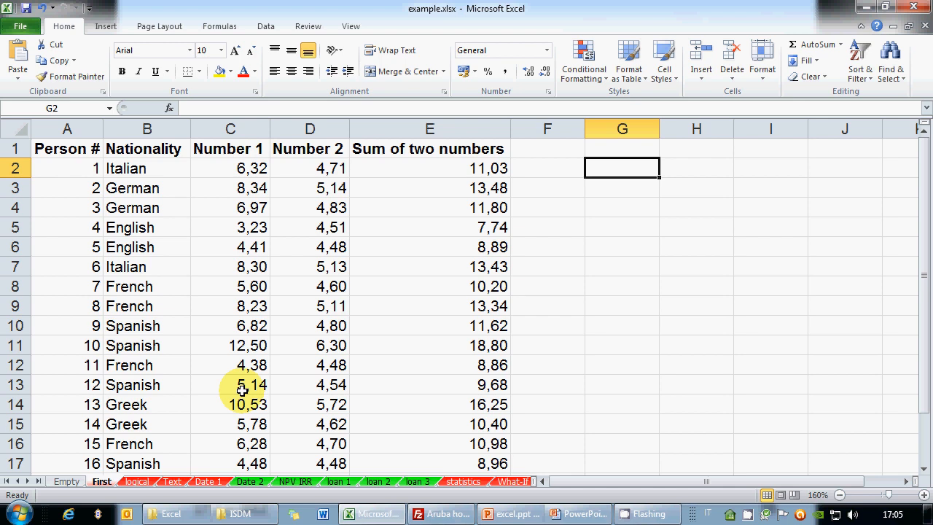
Add up the Number 1 values of the French persons in C21 with the formula =C16+C12+C8+C9.
scroll(242, 390, down, 3)
click(262, 357)
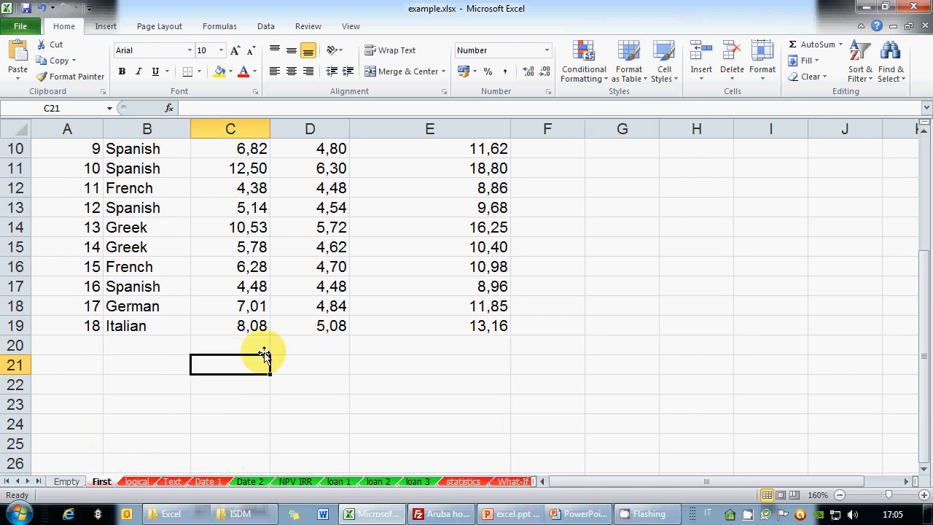
text(=)
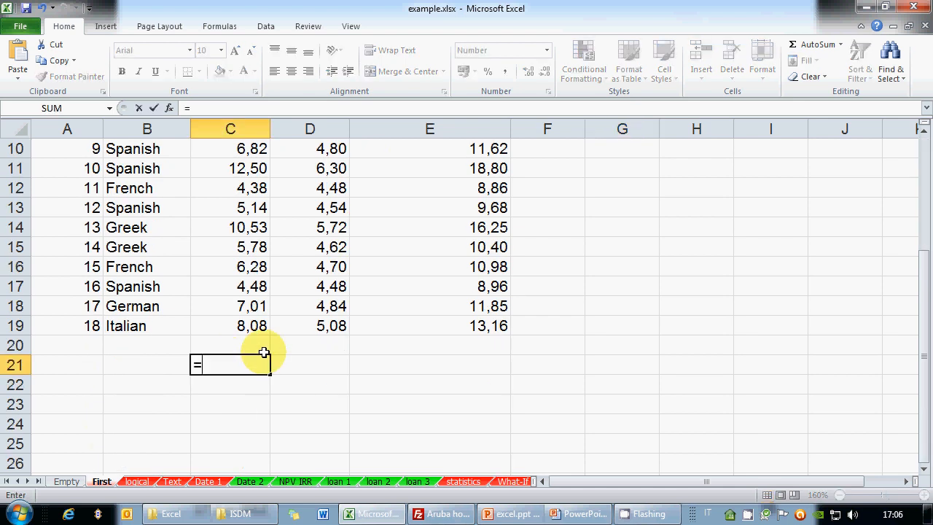
click(248, 266)
text(+)
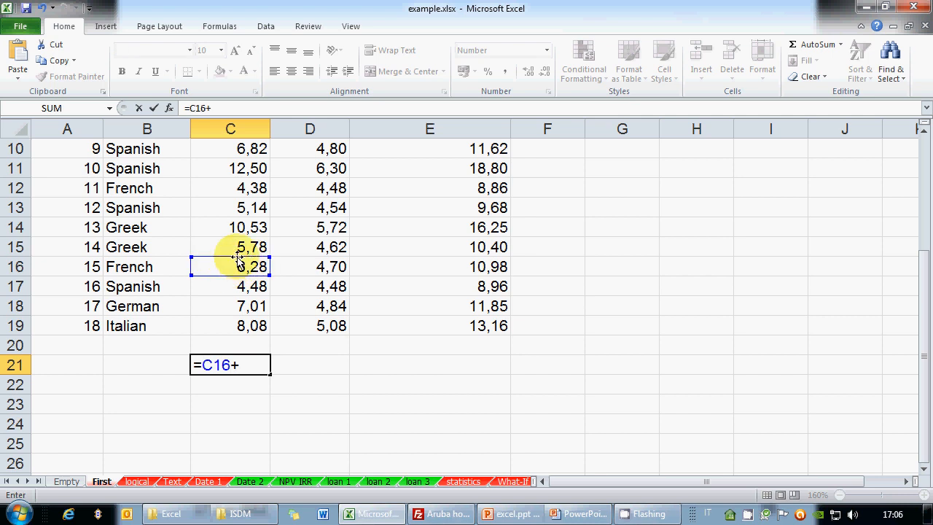
click(234, 189)
text(+)
scroll(245, 236, up, 2)
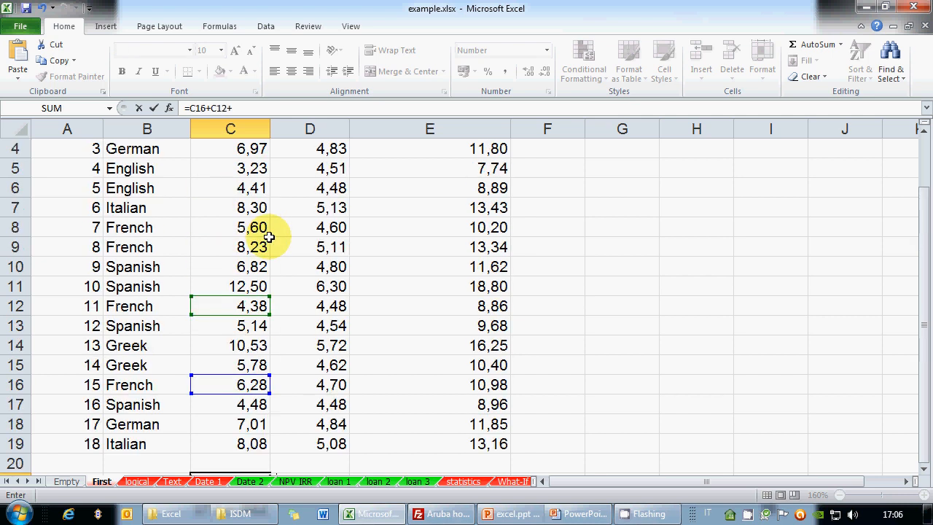
click(267, 232)
text(+)
click(248, 244)
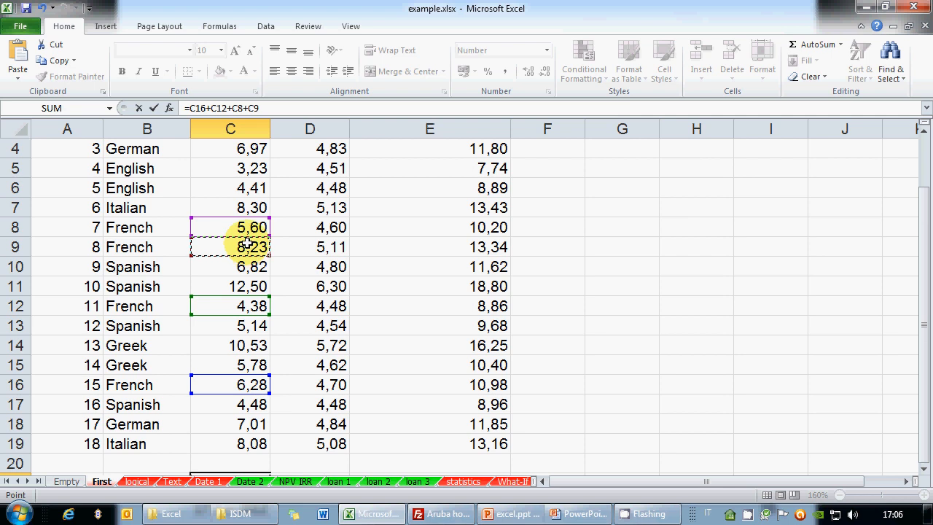
scroll(237, 219, up, 1)
scroll(240, 233, down, 1)
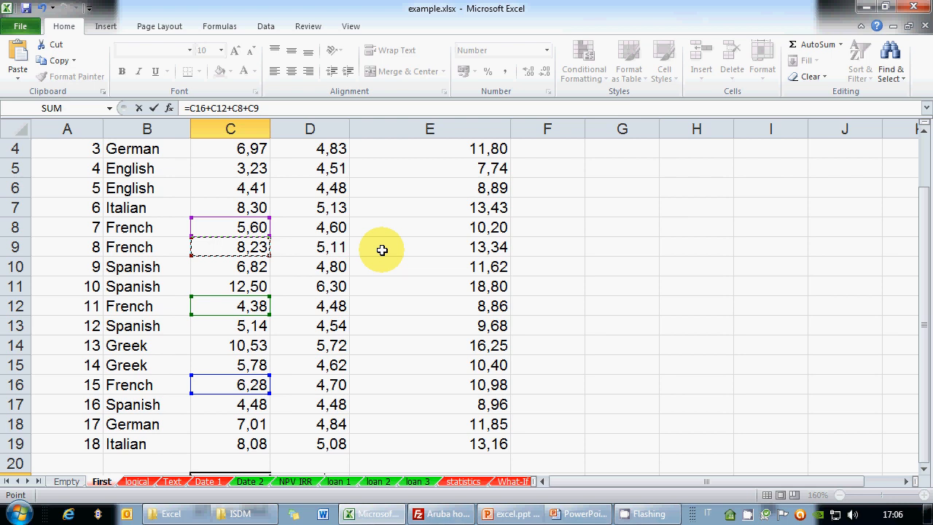
key(Return)
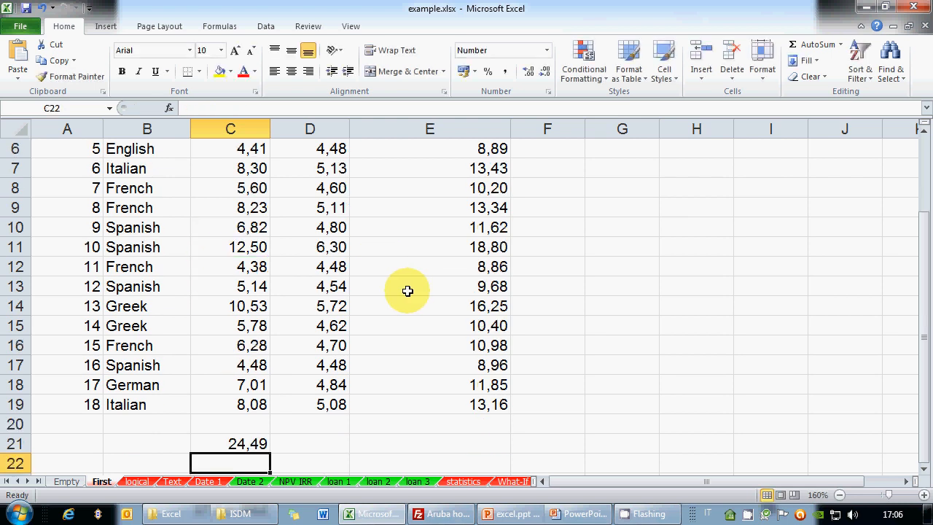
key(Up)
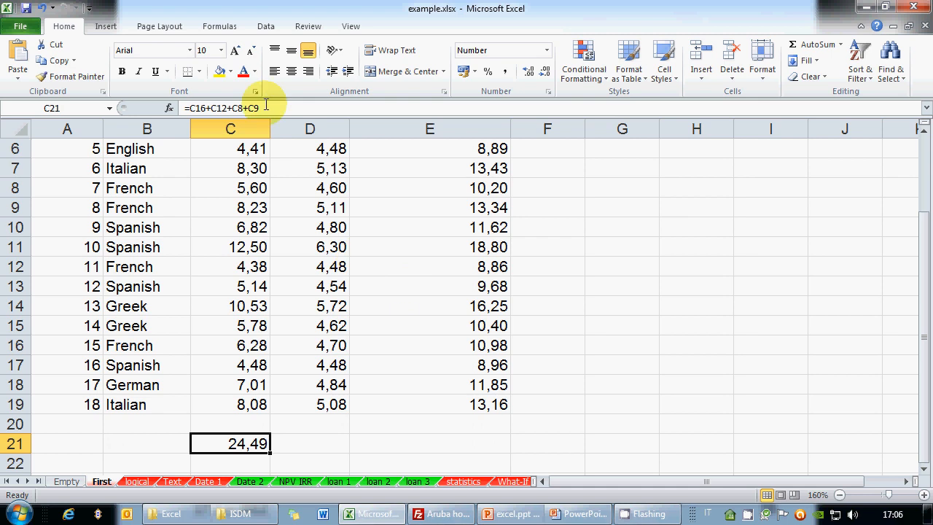
Replace the manual addition in C21 with a SUMIF formula, using the nationalities B2:B19 as its range.
key(F2)
key(Escape)
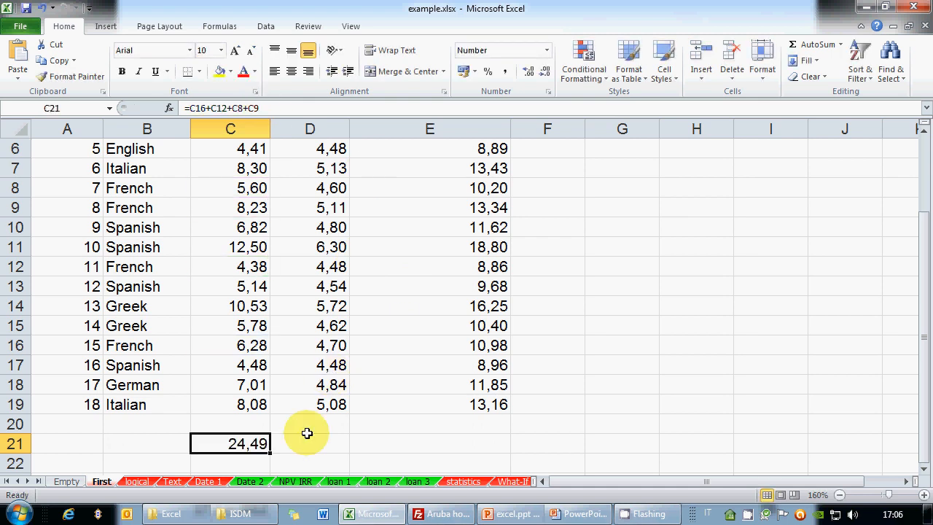
text(=SUMIF)
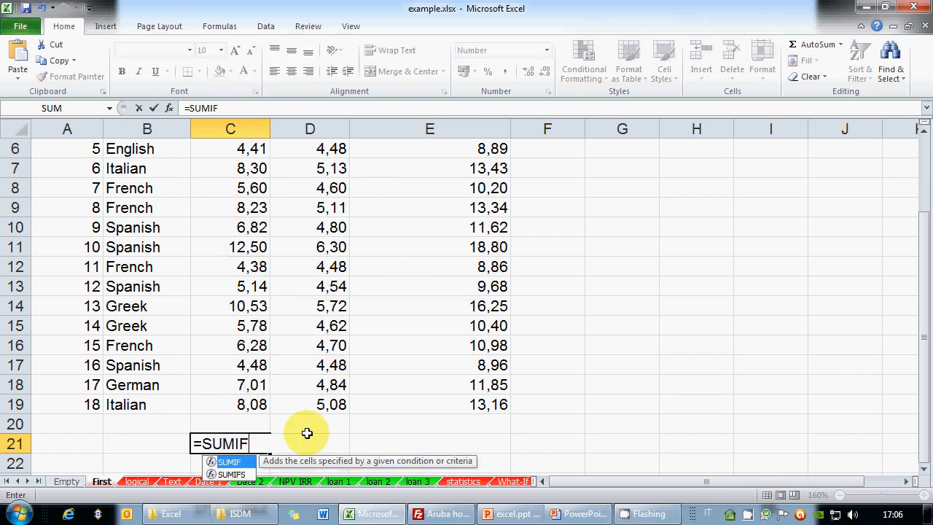
text(()
scroll(339, 368, down, 2)
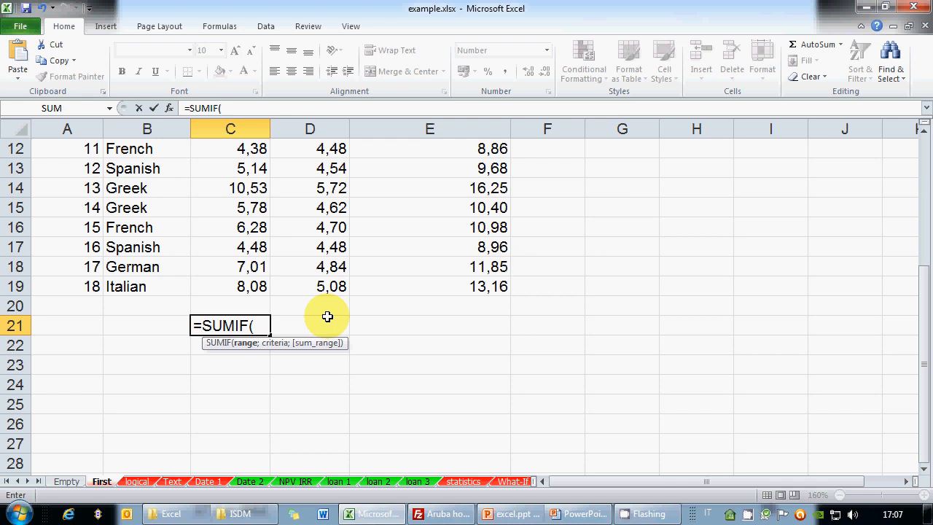
drag(171, 287, 146, 171)
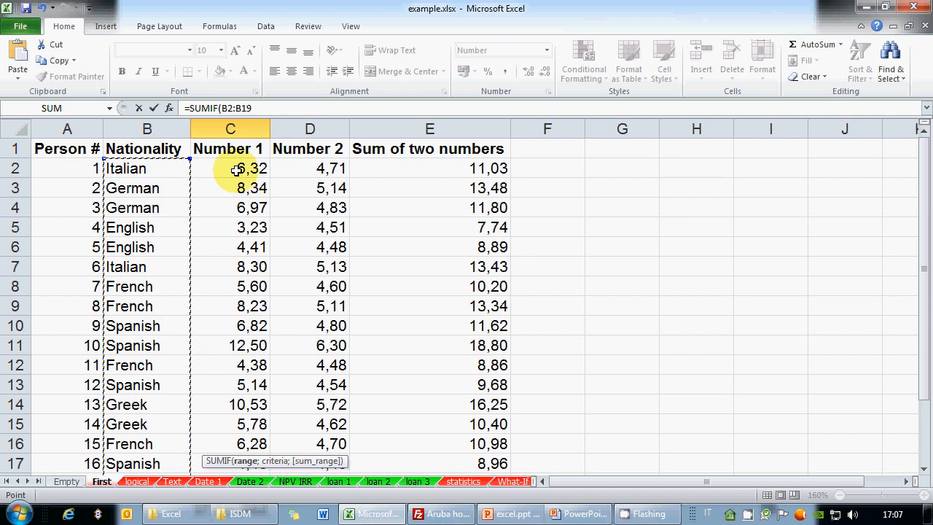
scroll(236, 170, down, 3)
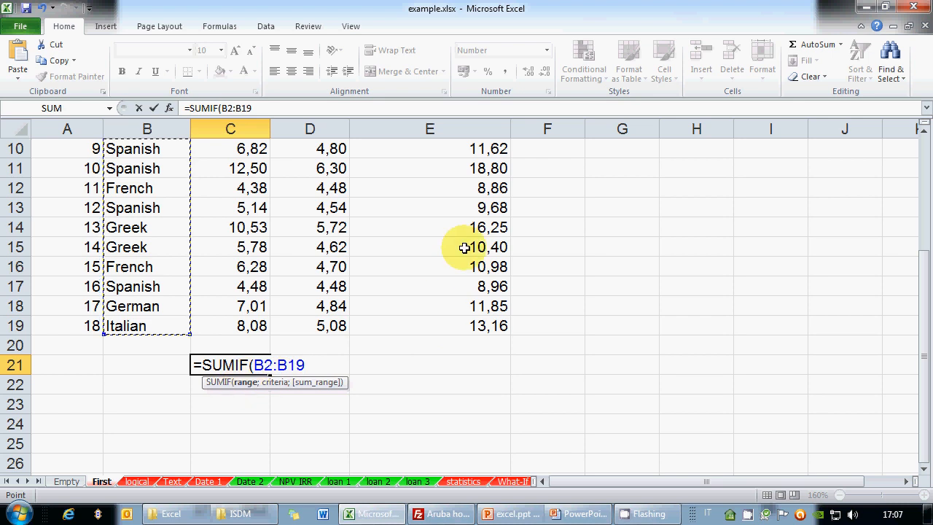
Add "French" in quotation marks as the criteria of the SUMIF formula in C21.
text(;)
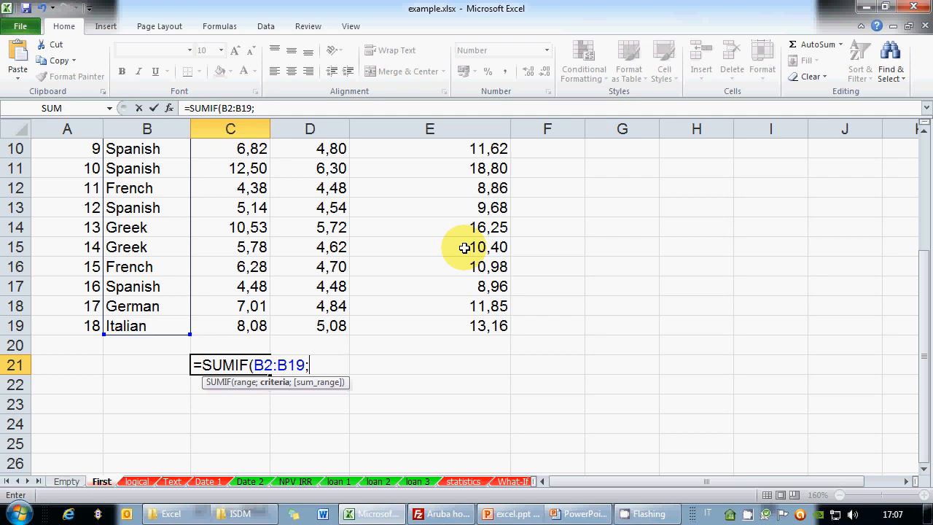
text("French")
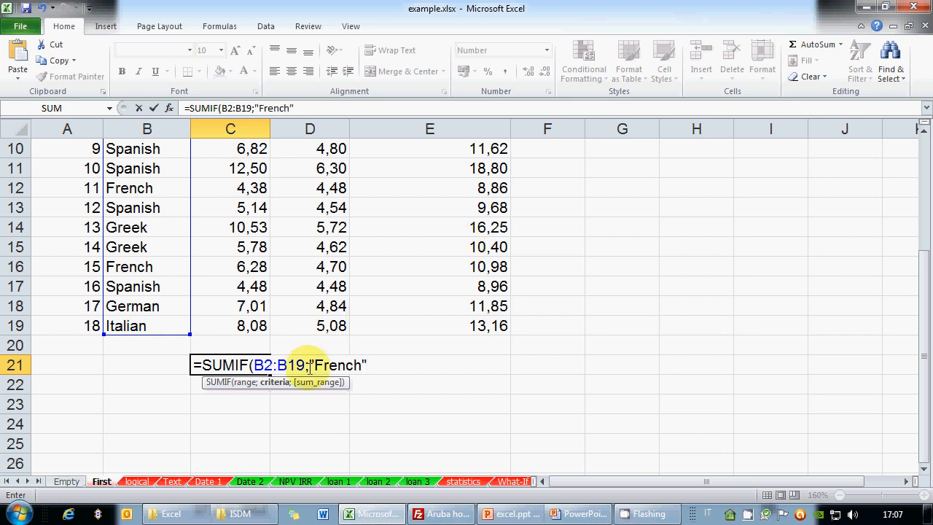
drag(309, 365, 371, 365)
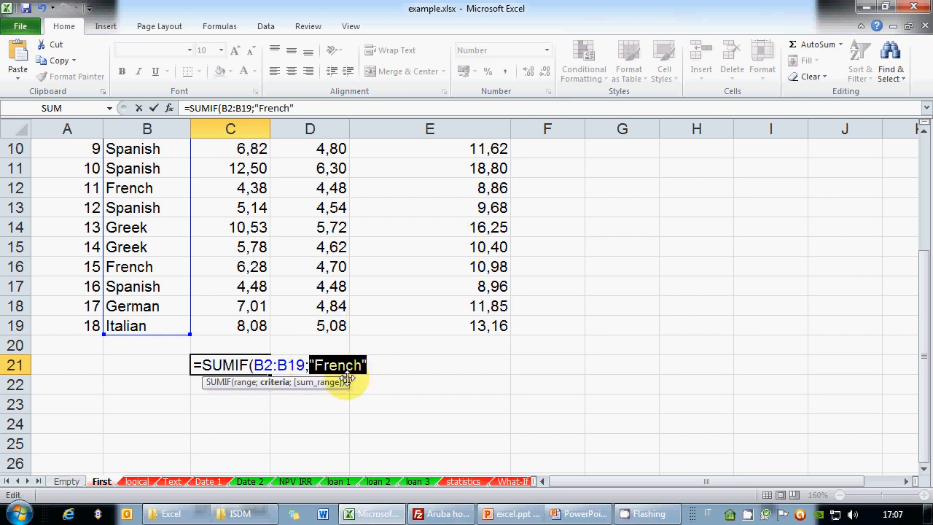
click(354, 367)
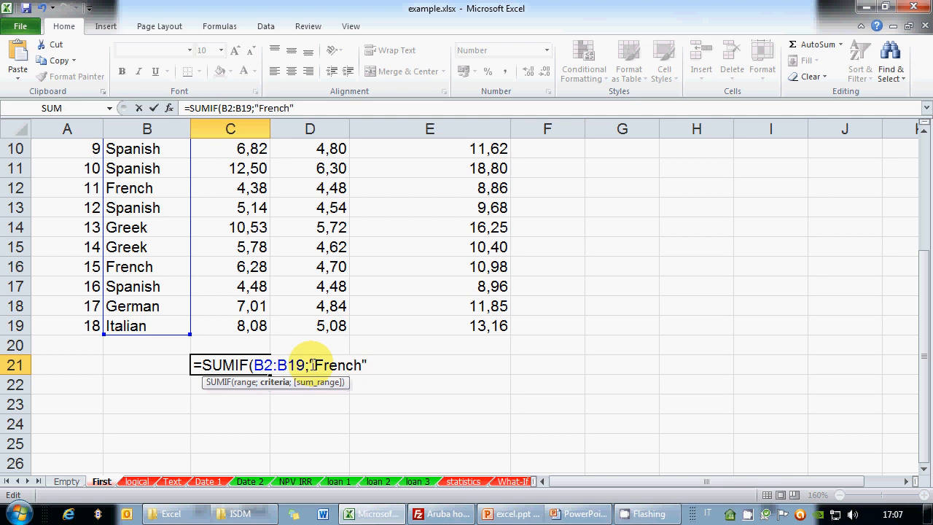
drag(311, 364, 361, 373)
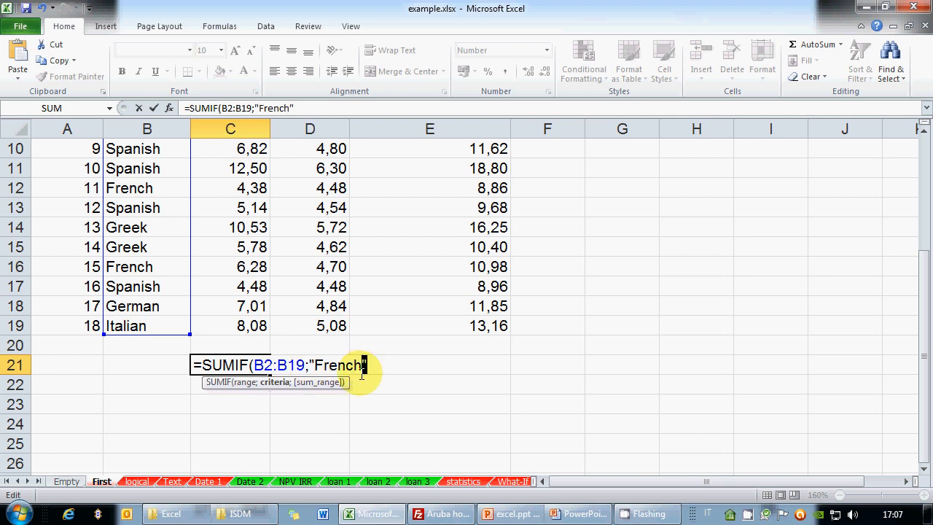
drag(305, 362, 366, 364)
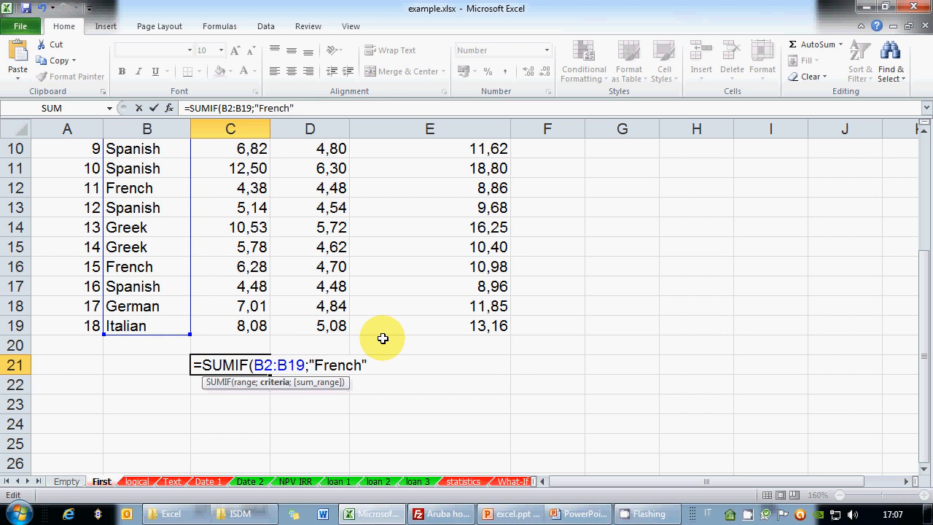
Complete the C21 formula with sum range C2:C19, check its three arguments and enter it as =SUMIF(B2:B19;"French";C2:C19).
text(;)
drag(239, 323, 240, 170)
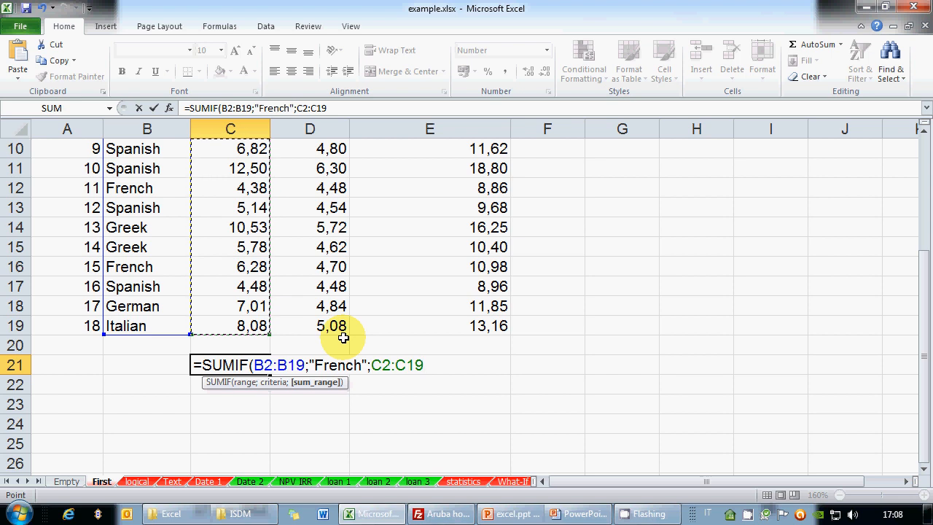
text())
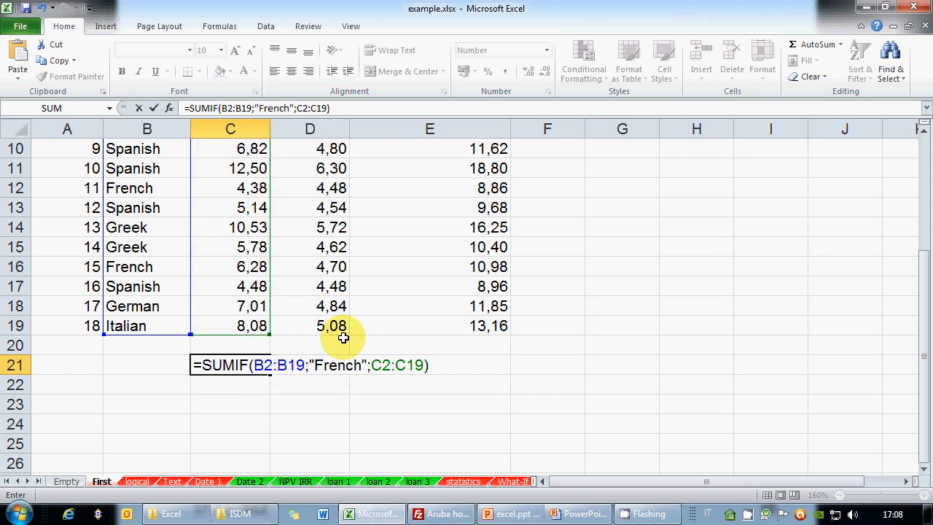
click(279, 364)
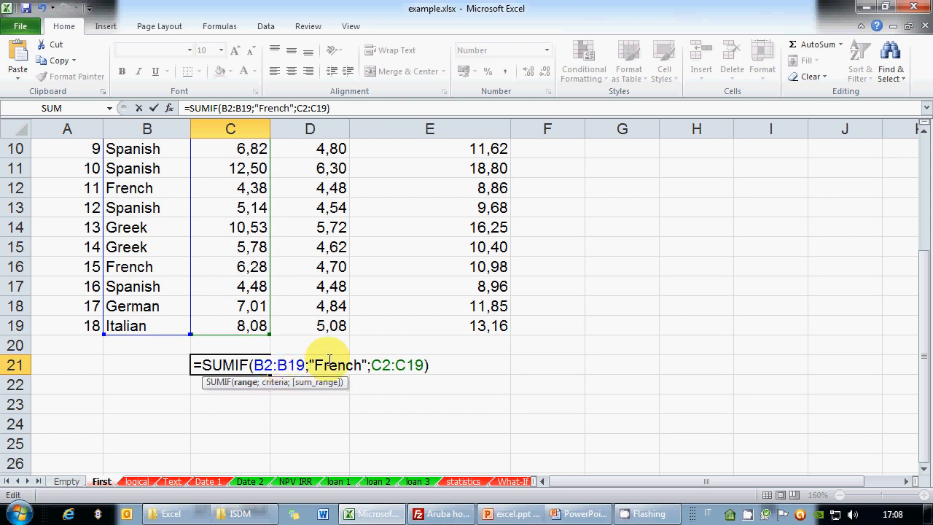
click(329, 362)
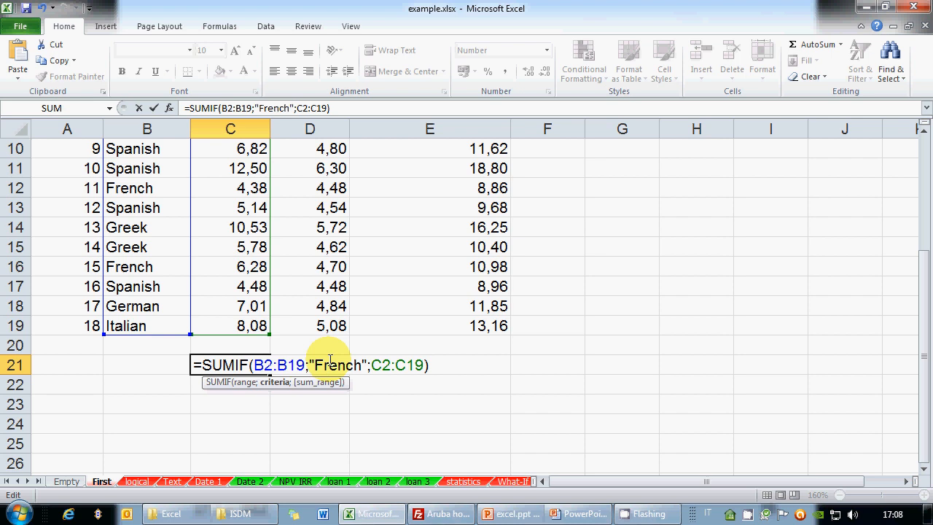
click(383, 364)
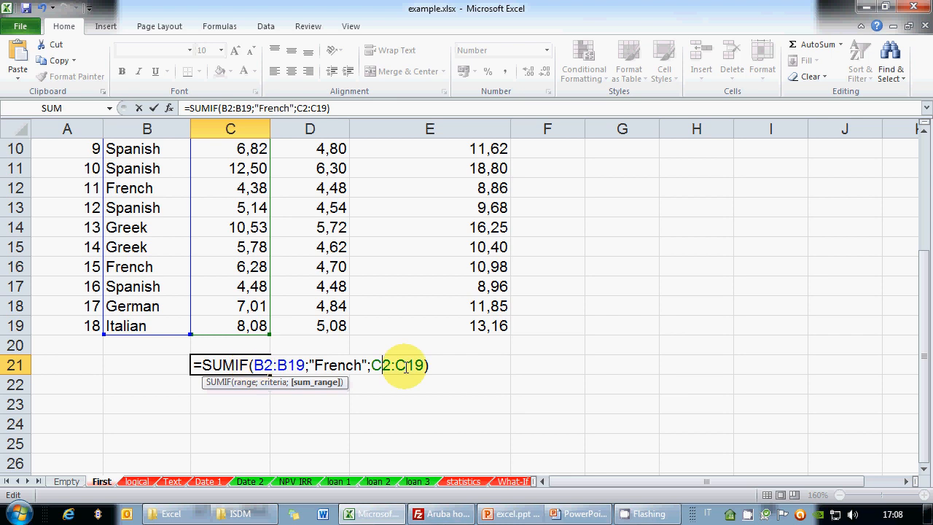
click(431, 365)
key(Return)
key(Up)
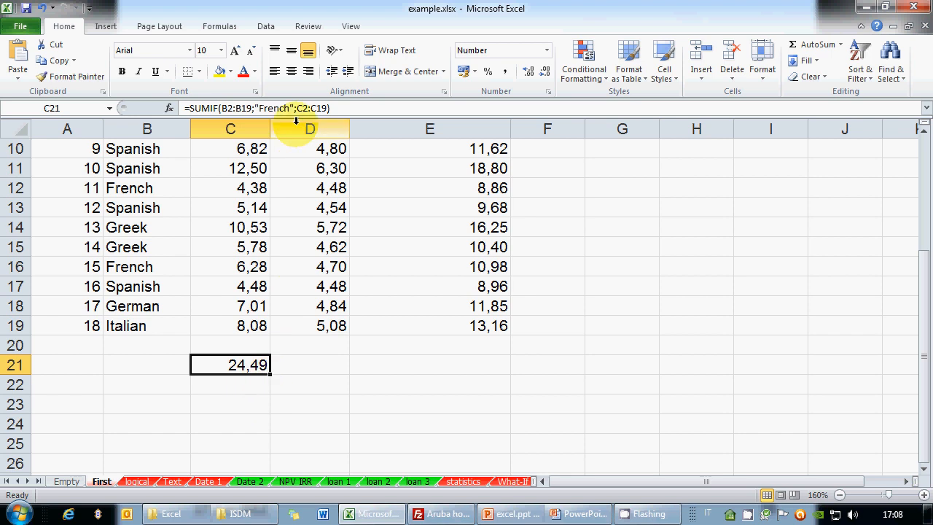
Enter the exercise text "calculate the sum of numbers in column E considering only those numbers" in E21.
key(Right)
key(Right)
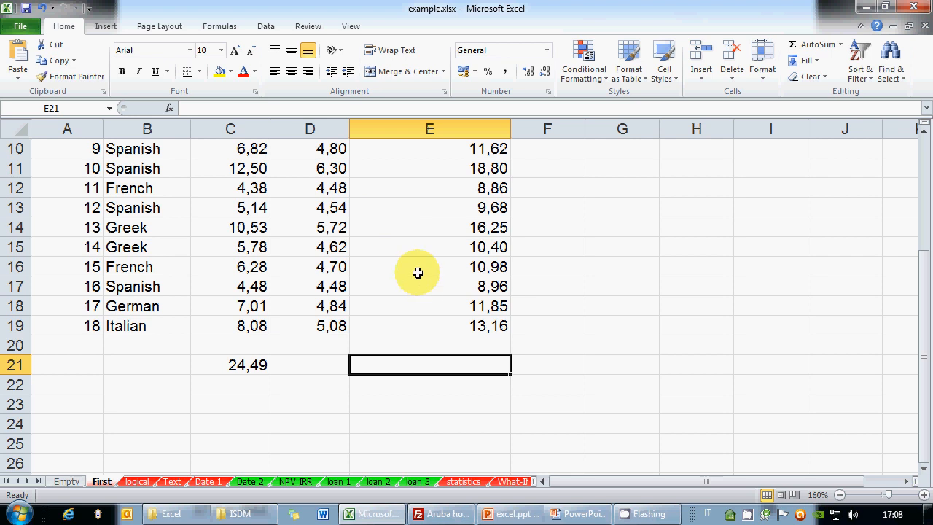
text(calcu)
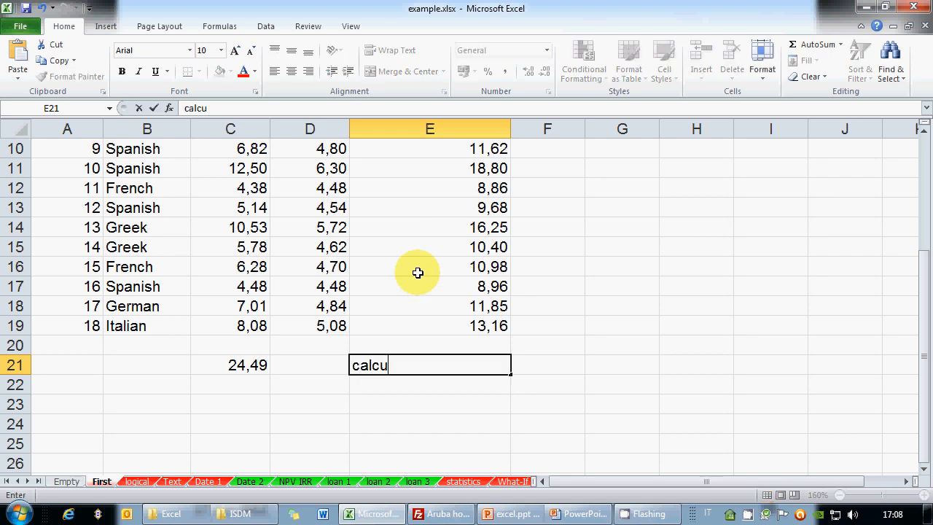
text(late the sum of)
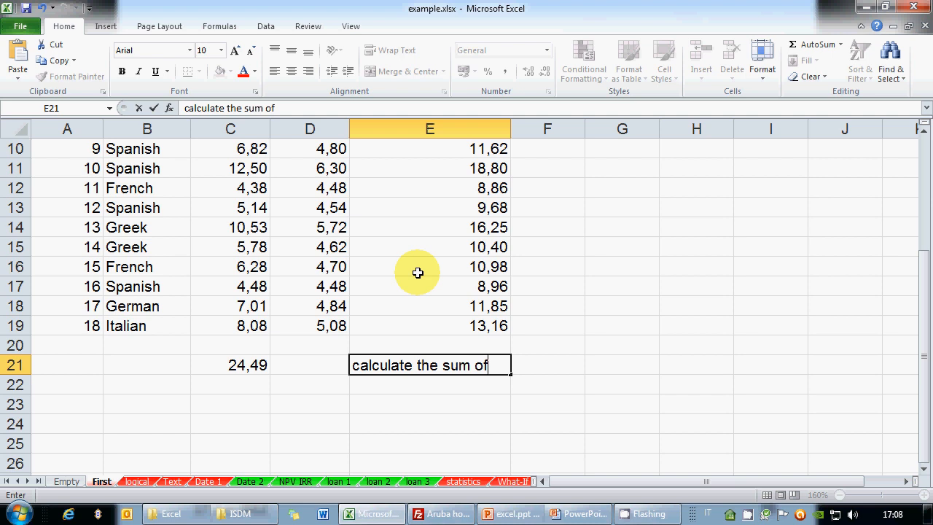
text( numbers in column )
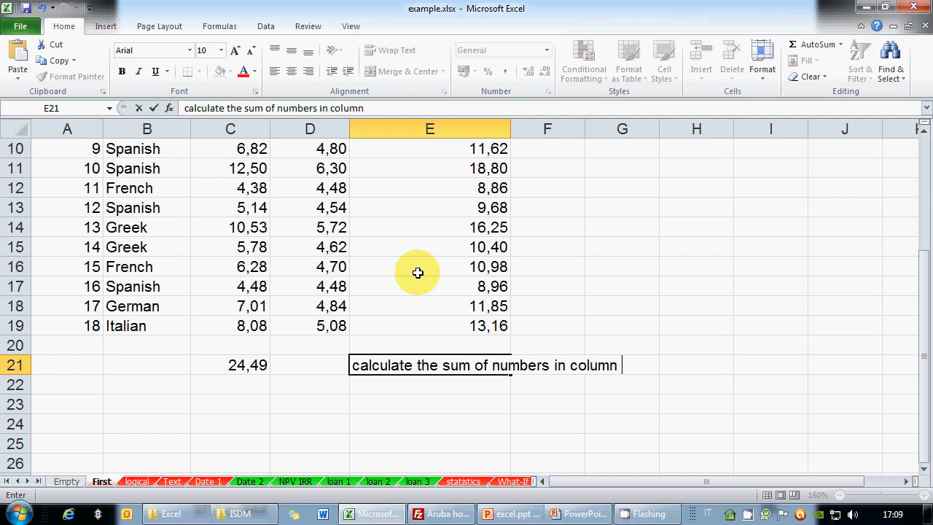
text(E con)
key(BackSpace)
text(ons)
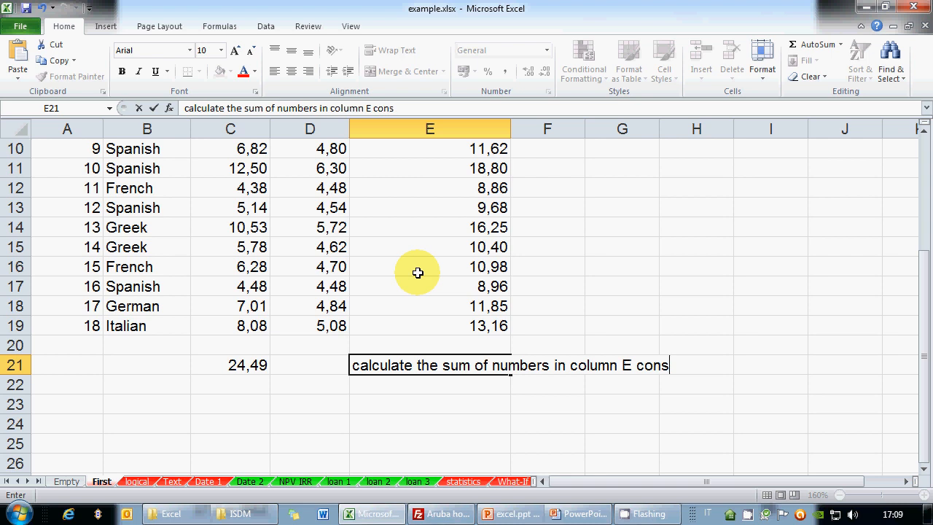
text(idering only t)
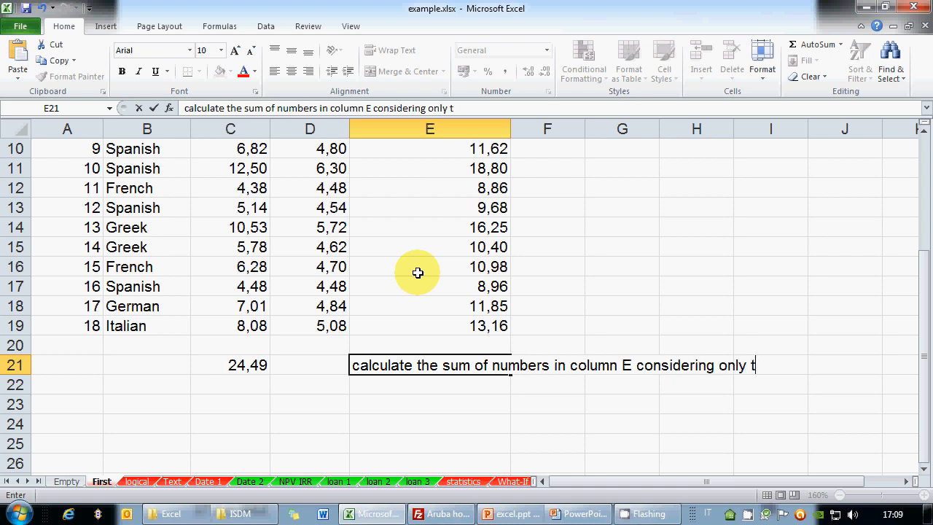
text(hose number)
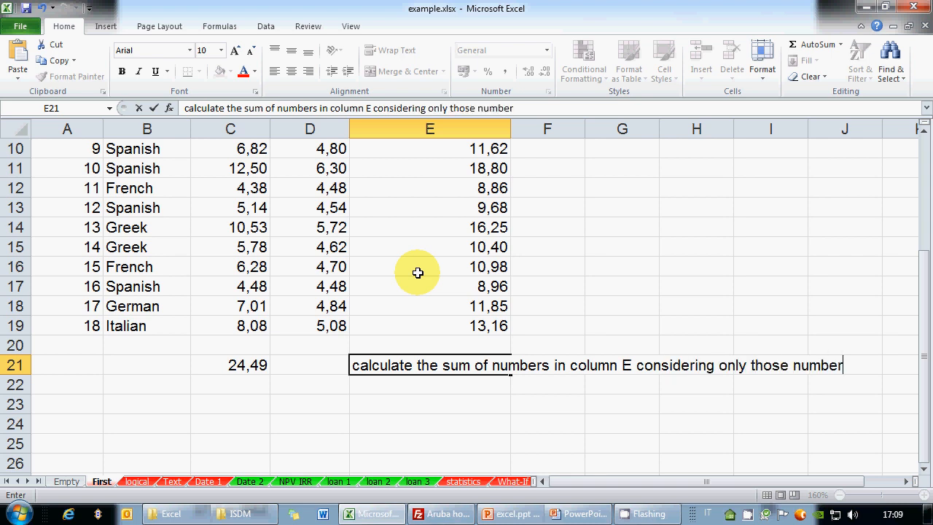
text(s)
key(Return)
Continue the exercise text in E22 with "whose corresponding value in column D is smaller than 5".
text(whose corr)
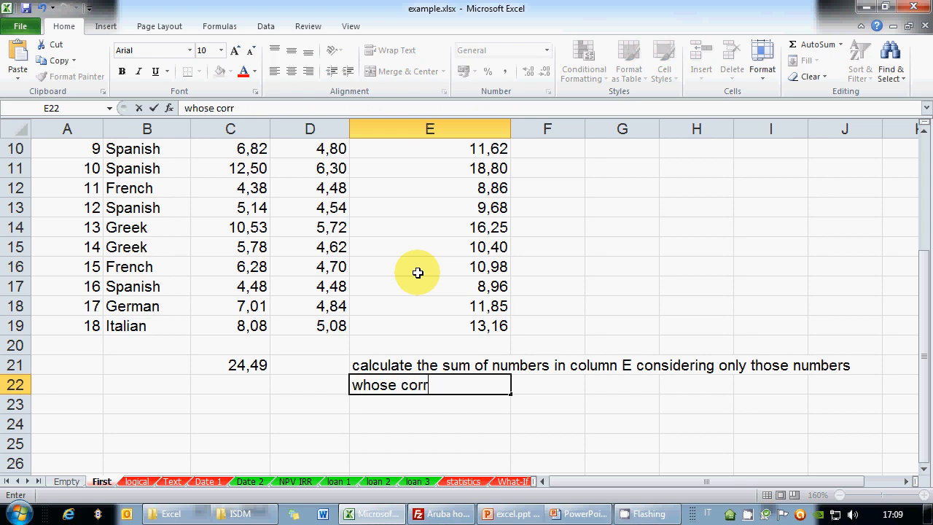
text(esponding valu)
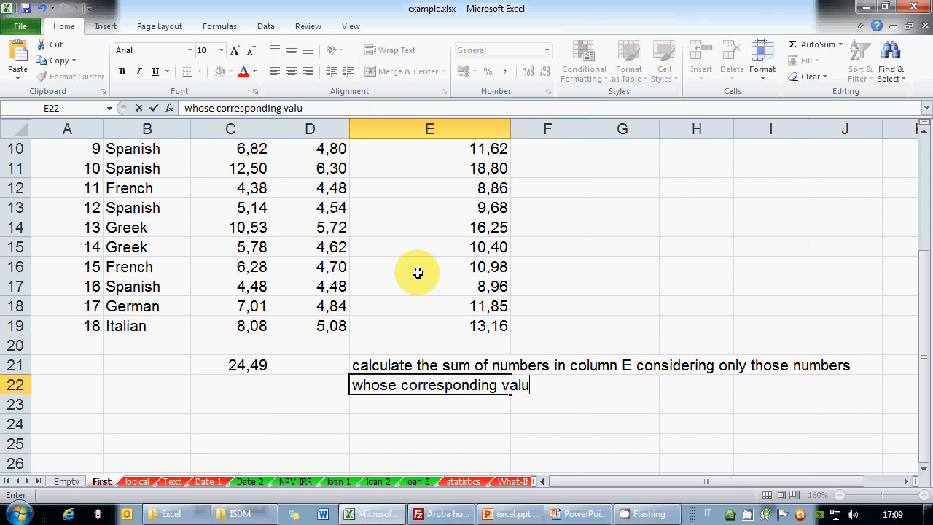
text(e in column )
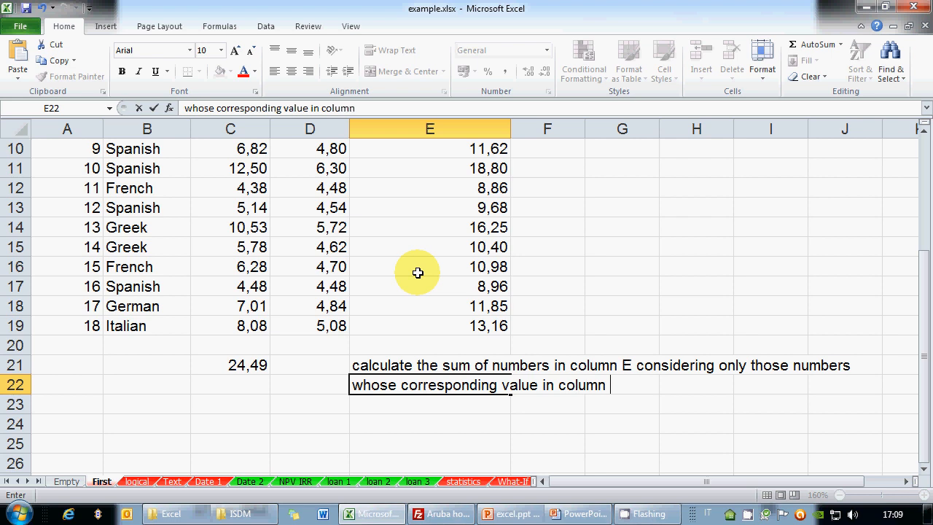
text(D is smaller than 5)
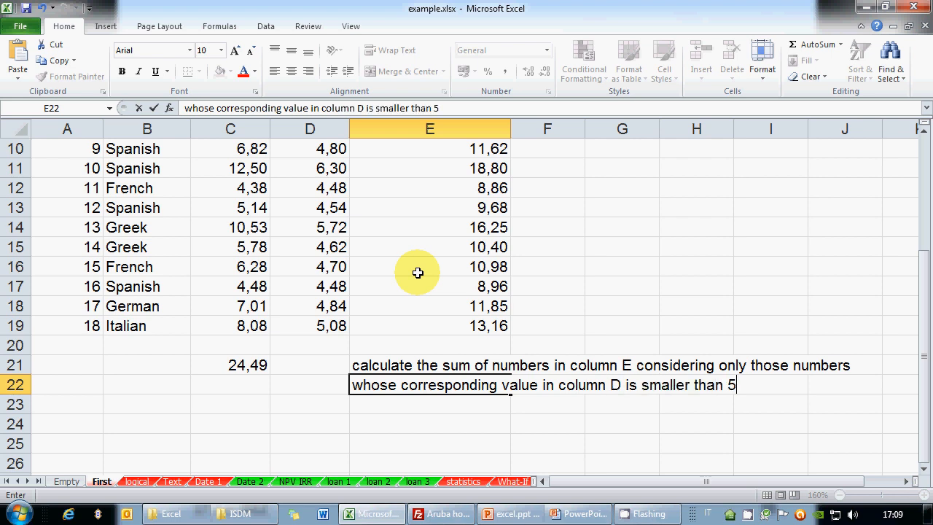
key(Return)
Start a SUMIF formula in E23 with the Number 2 values D2:D19 as its range.
text(=SUMIF()
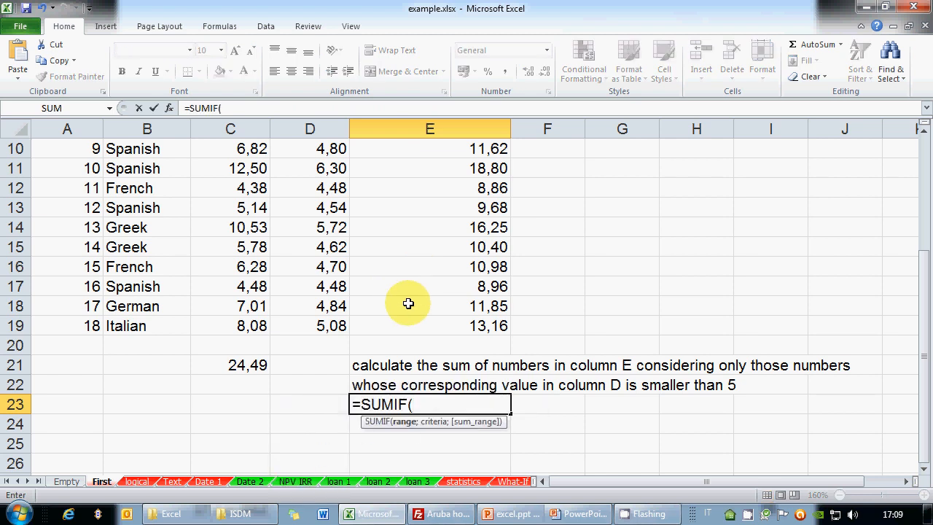
click(329, 326)
key(ctrl+shift+Up)
key(shift+Down)
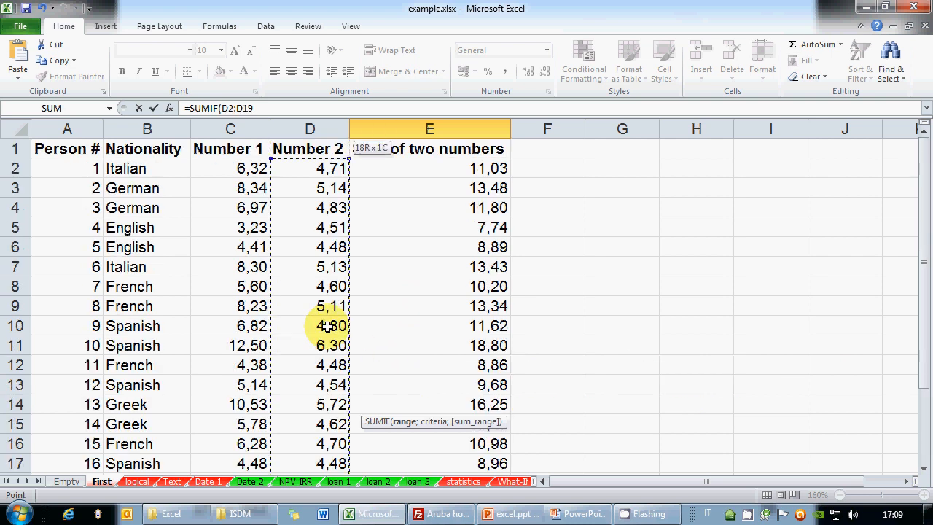
text(;)
scroll(327, 326, down, 4)
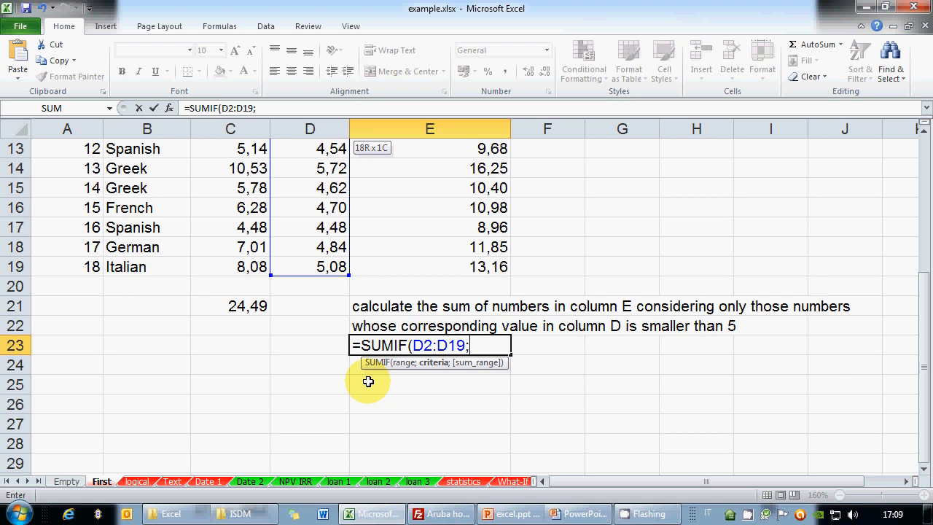
Complete the E23 formula with criterion "<5" and sum range E2:E19, and enter it as =SUMIF(D2:D19;"<5";E2:E19).
text("<5")
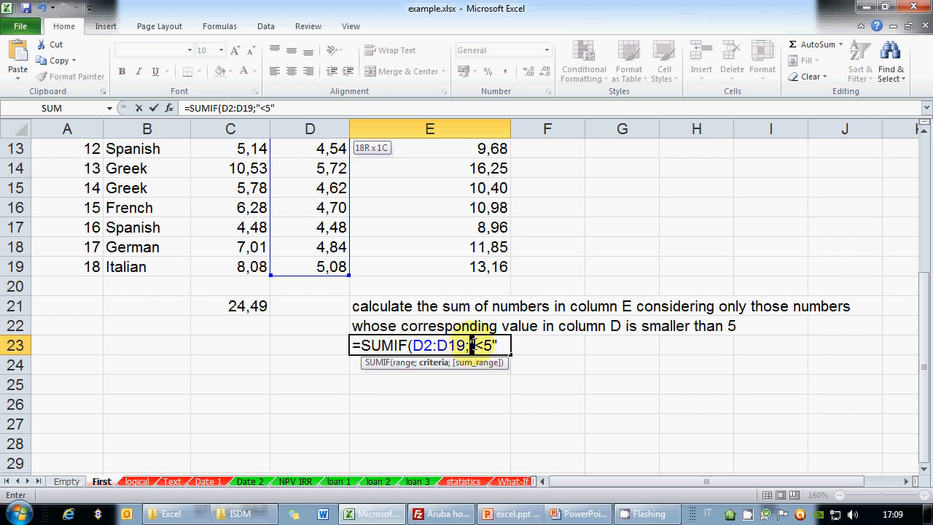
click(493, 344)
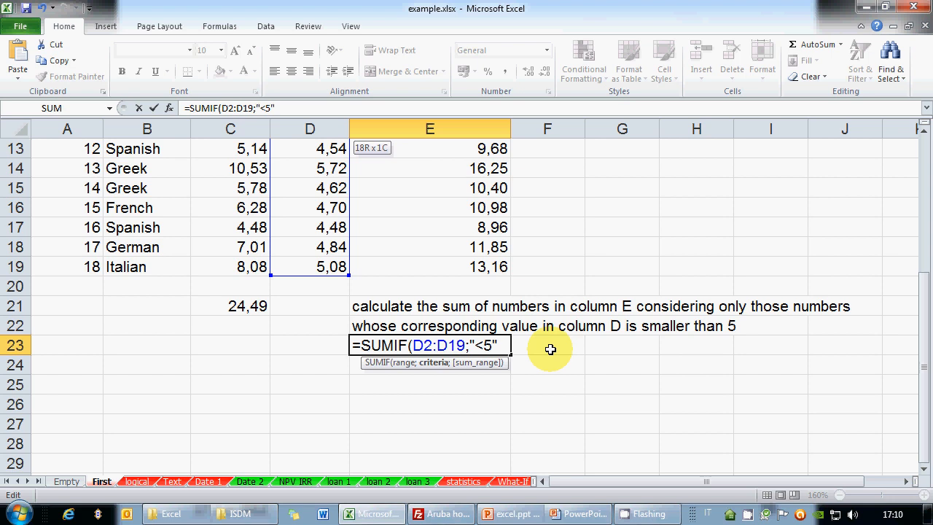
text(;)
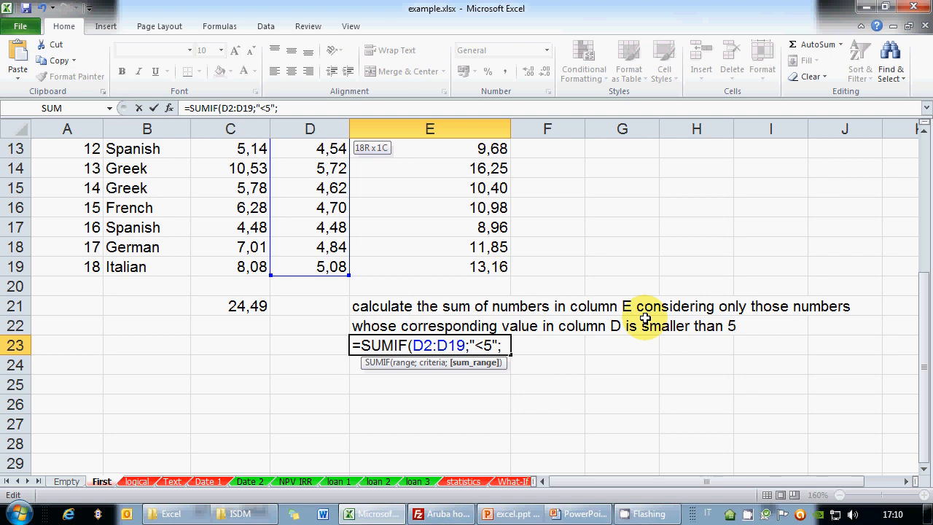
text(E2)
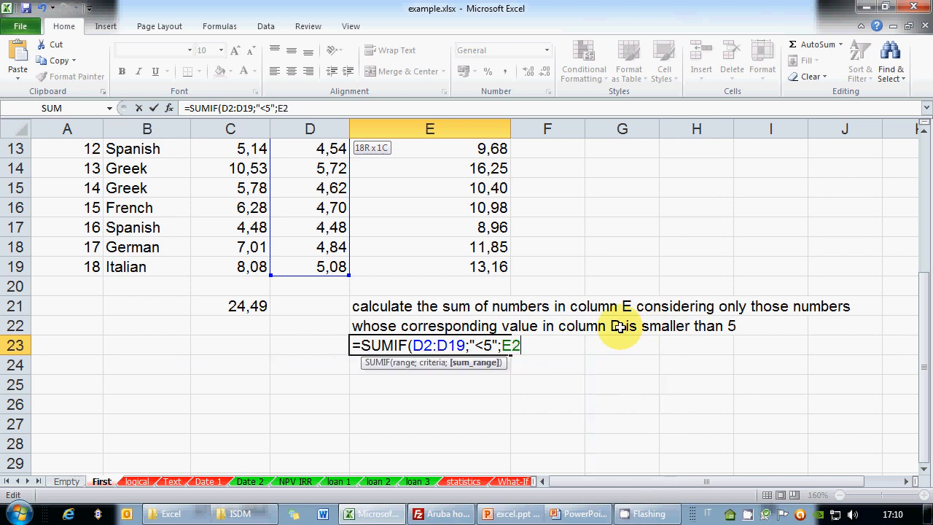
text(:E19))
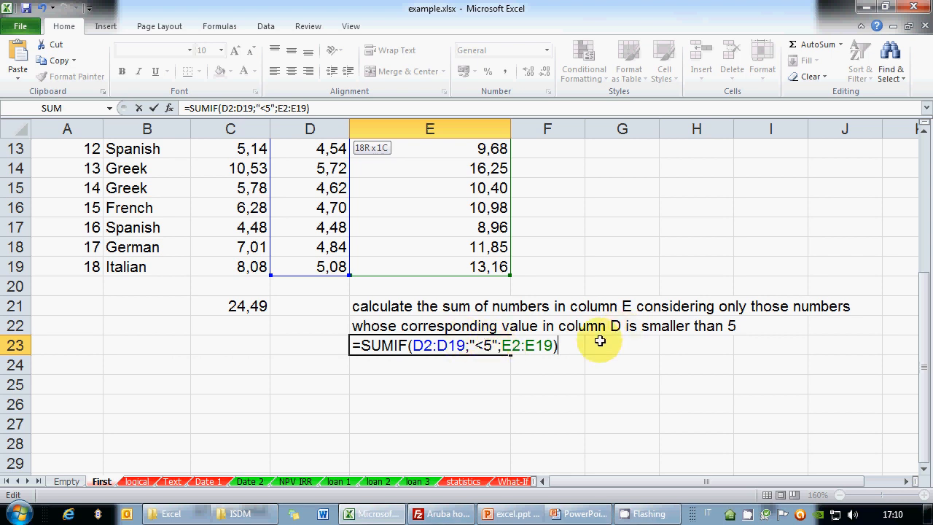
key(Return)
key(Up)
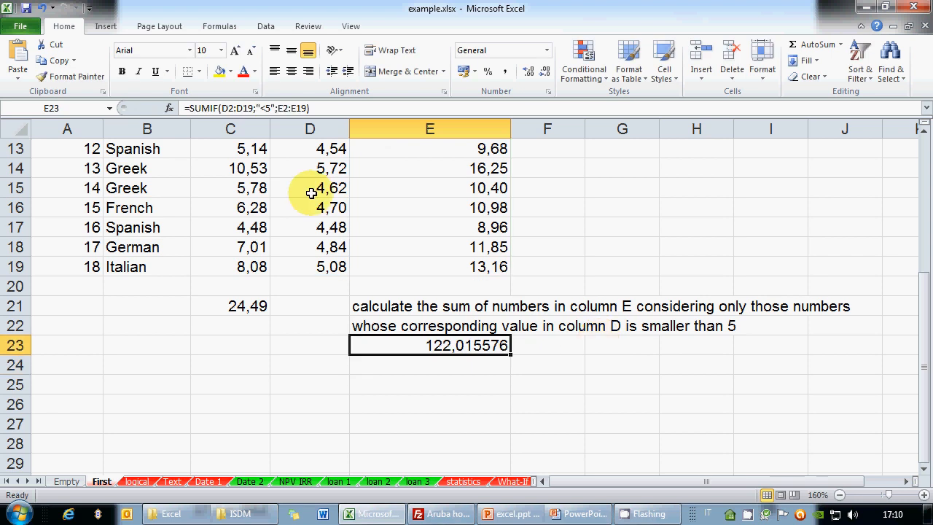
Reopen the E23 formula and try the criteria ">5", "<=5" and ">=5" in place of the current one.
click(279, 109)
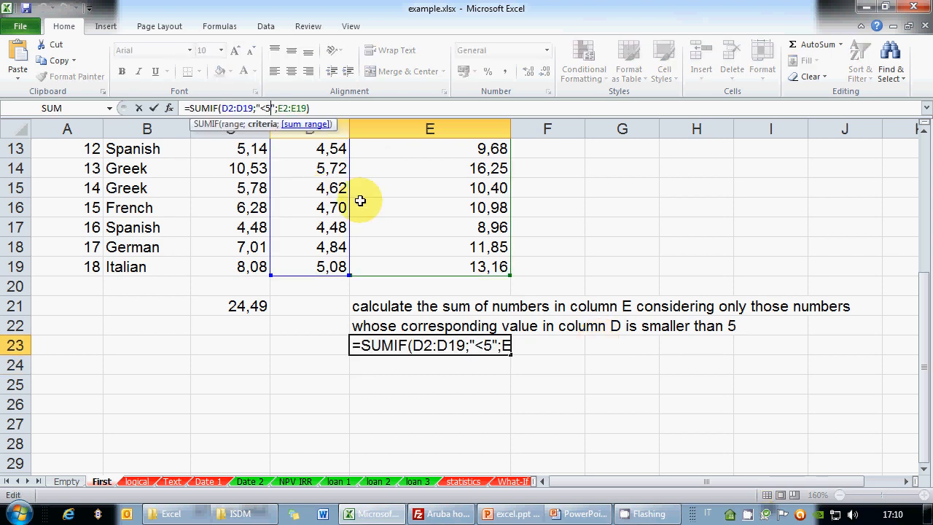
click(476, 345)
key(Delete)
text(>)
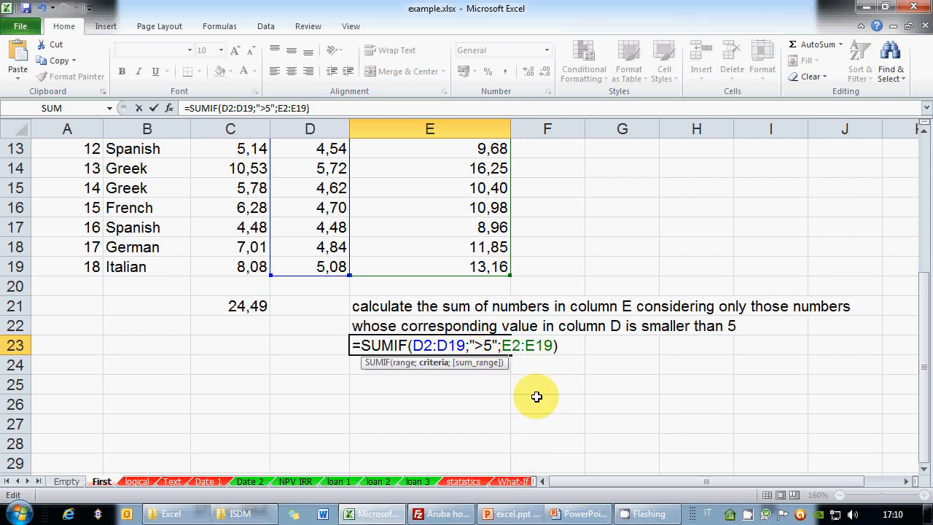
key(BackSpace)
text(<=)
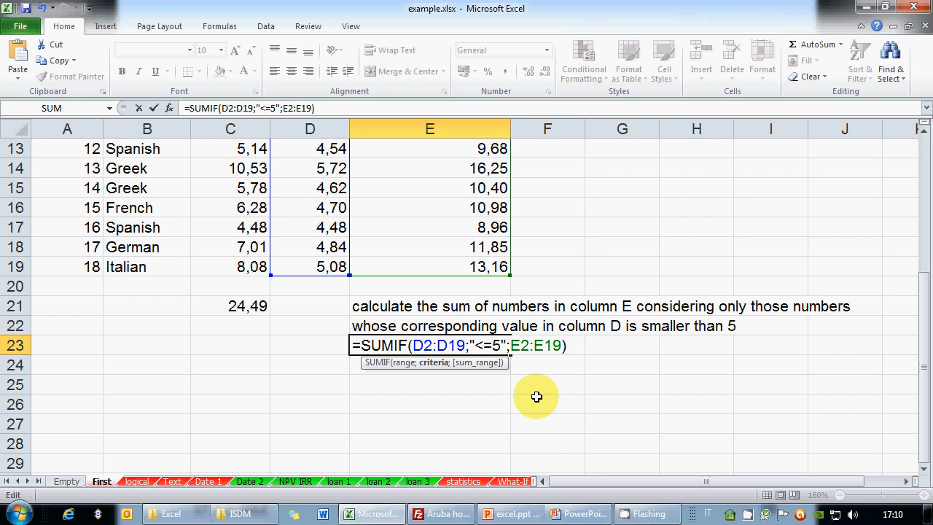
key(BackSpace)
key(BackSpace)
text(>=)
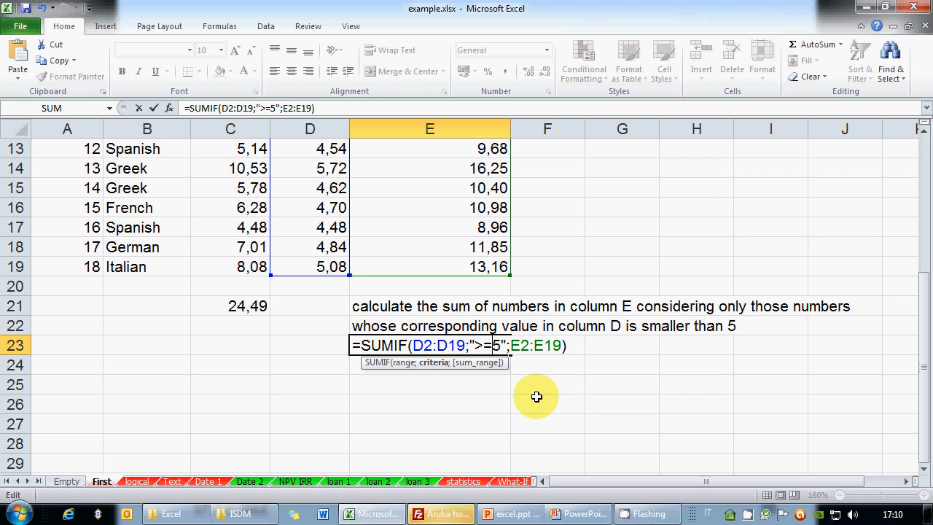
Try the criteria "<5", "<>5" and "=5" in the E23 SUMIF formula.
key(BackSpace)
key(BackSpace)
text(<)
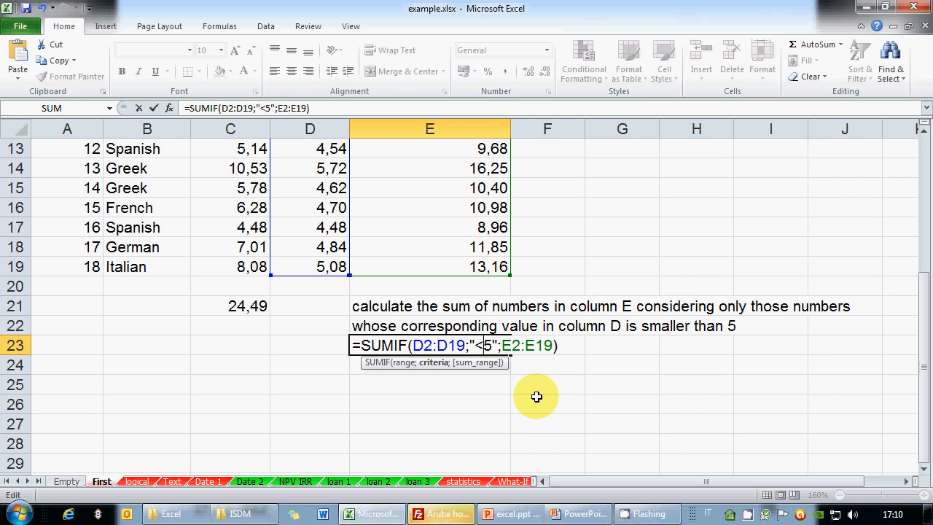
text(>)
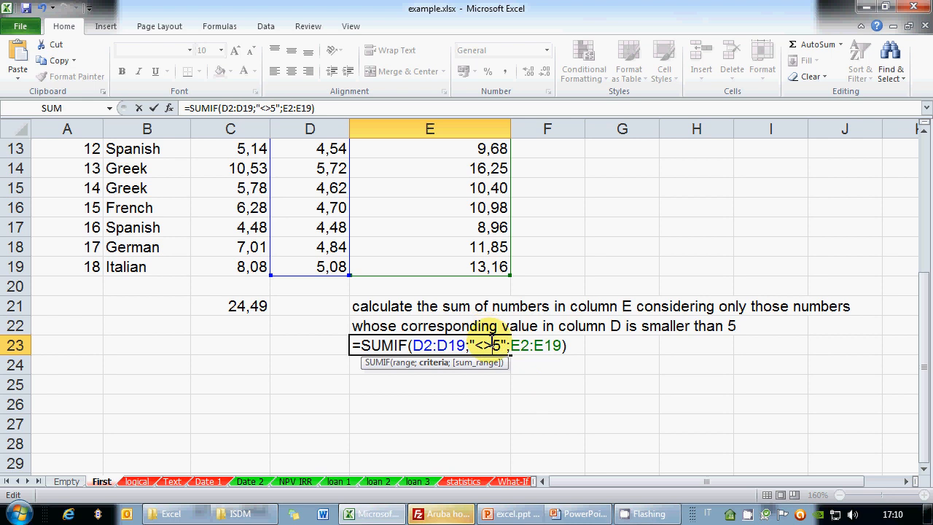
drag(475, 344, 492, 344)
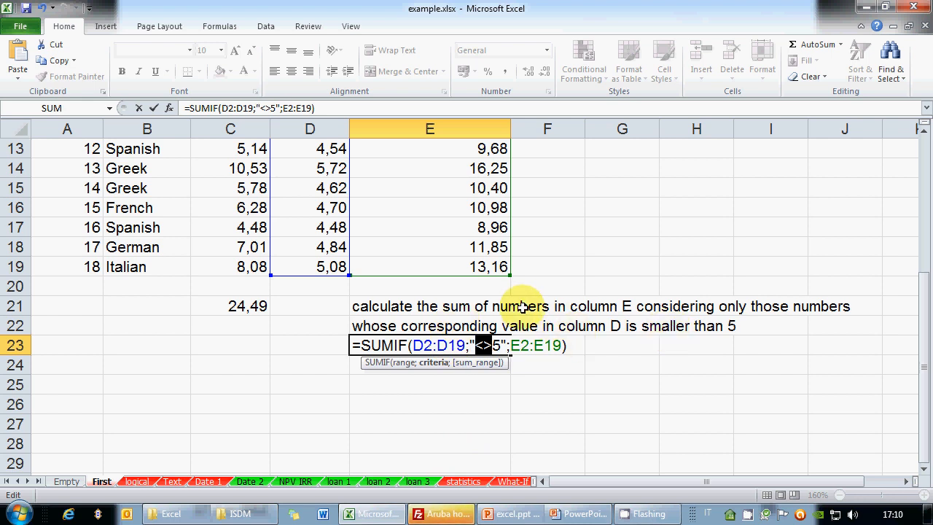
text(=)
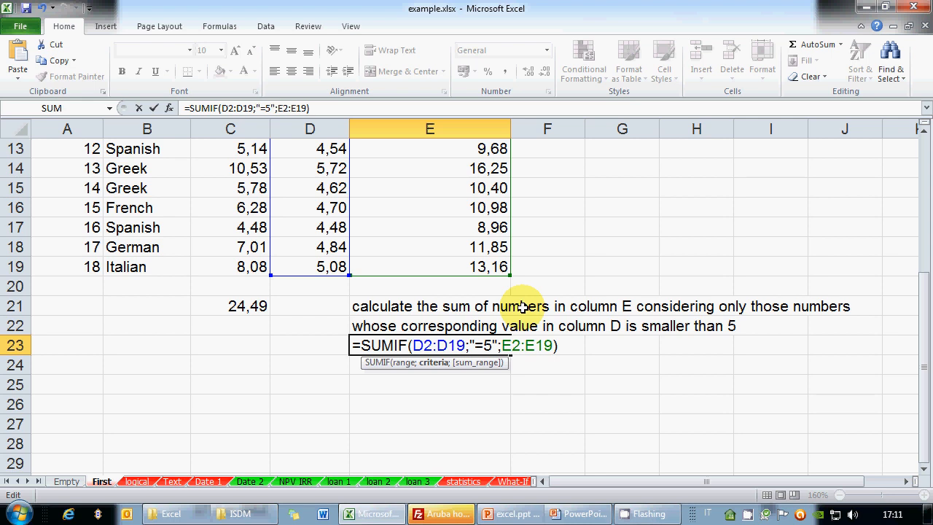
Reduce the criterion in the E23 formula to the plain number 5, without operator or quotation marks.
key(BackSpace)
key(BackSpace)
key(Right)
key(Delete)
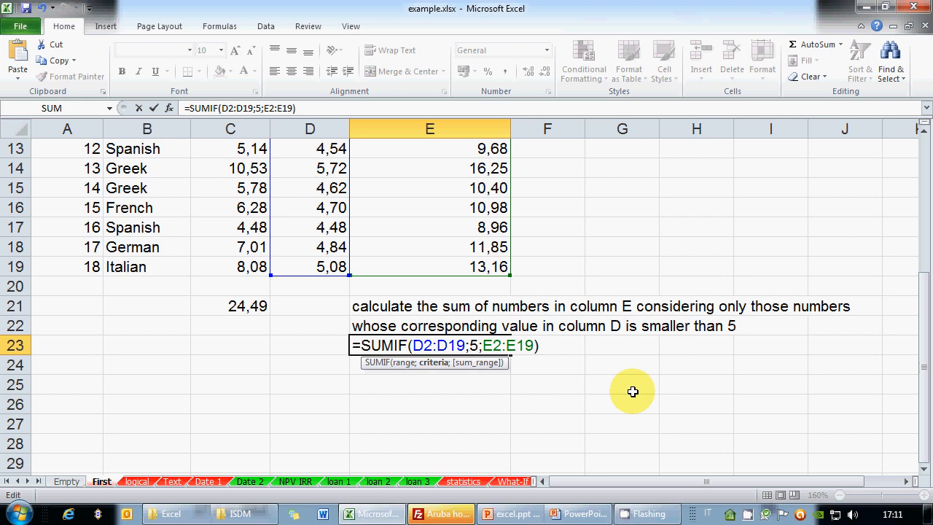
Rewrite the E23 criterion in quotation marks as ">5" and change its operator to make it "<5".
key(BackSpace)
text(">5)
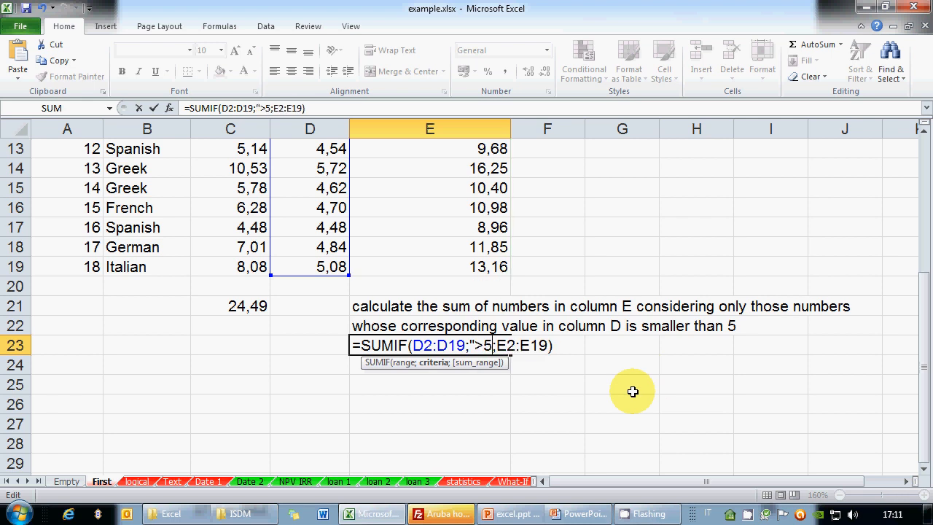
text(")
key(Left)
key(Left)
key(BackSpace)
text(<)
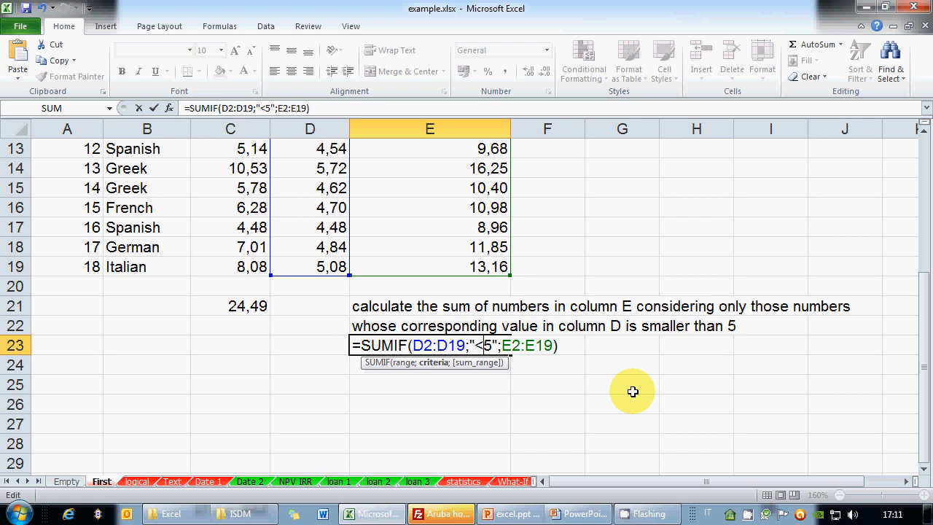
Try the quoted criteria "<>5", "<=5" and ">5" in the E23 formula.
key(BackSpace)
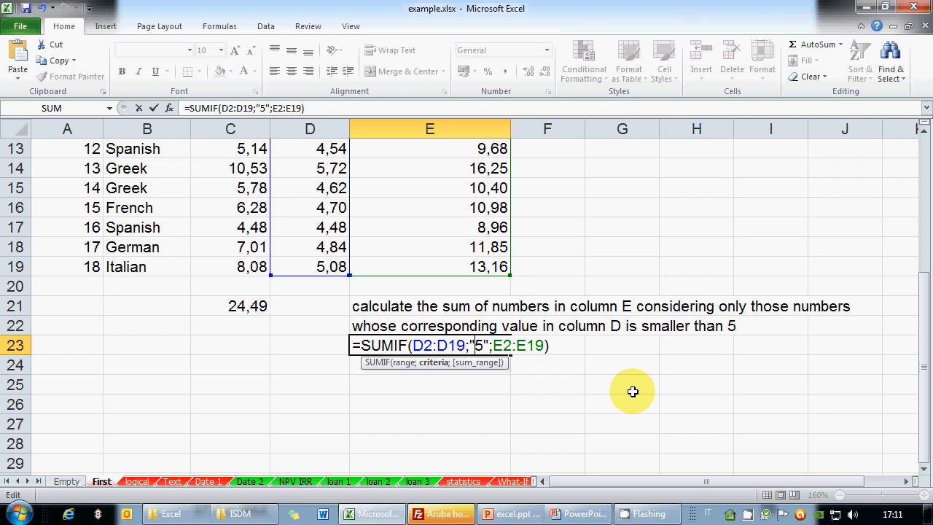
text(<>)
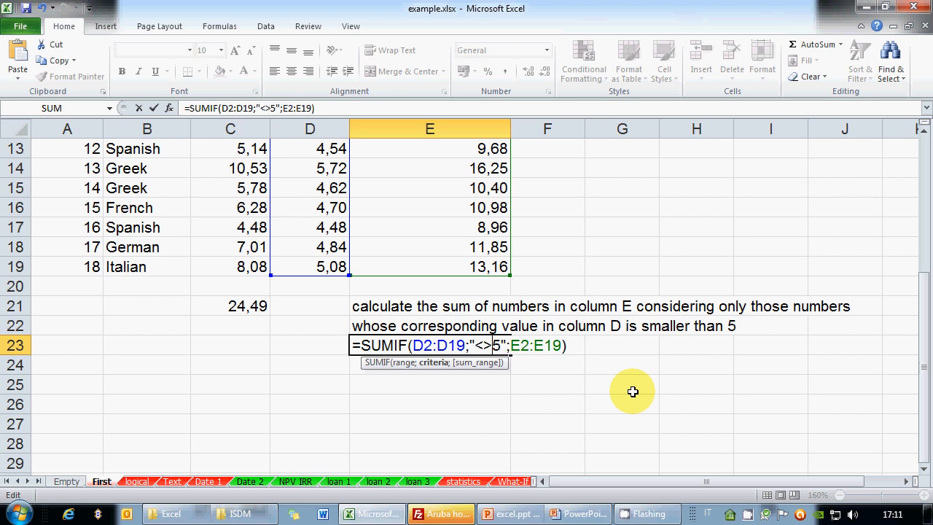
key(BackSpace)
text(=)
key(BackSpace)
key(BackSpace)
text(>)
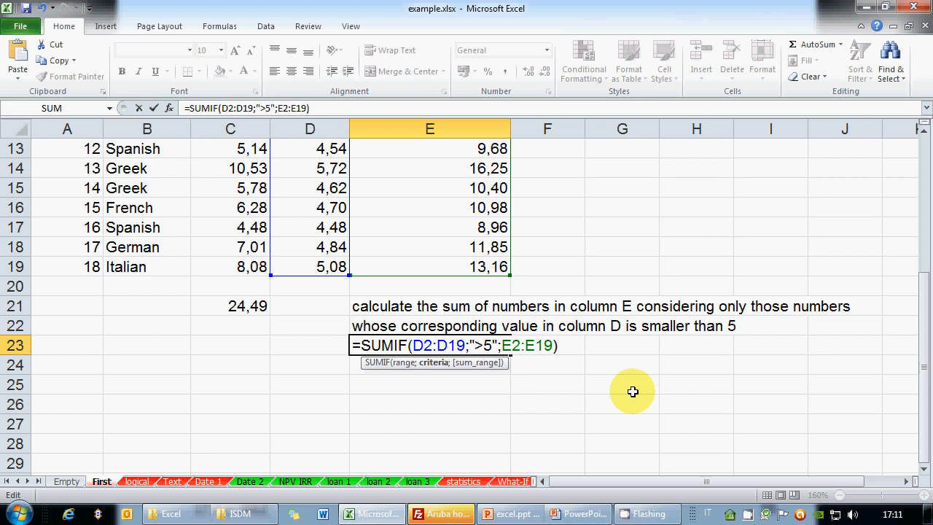
Try "=5" as the E23 criterion and strip it down to the unquoted number 5.
key(BackSpace)
text(=)
key(BackSpace)
key(BackSpace)
key(Right)
key(Delete)
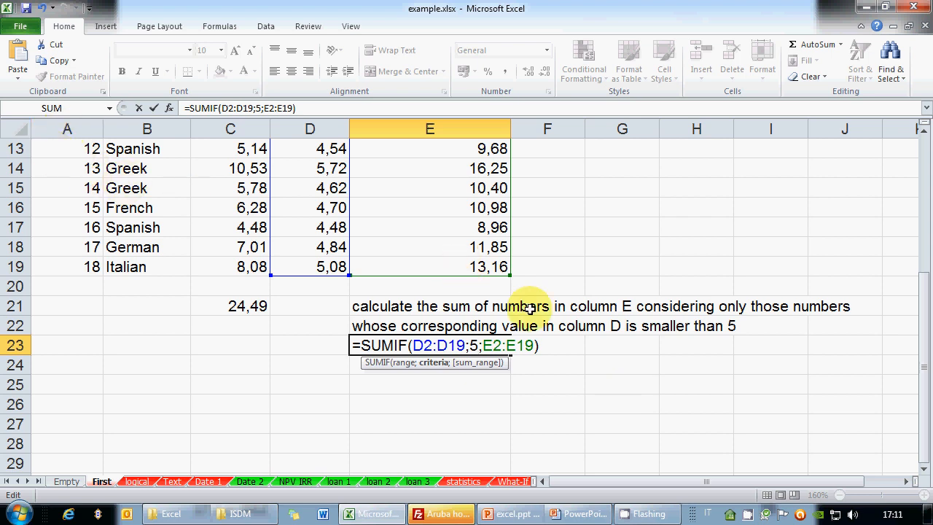
Use cell A13 as the criterion and enter the E23 formula as =SUMIF(D2:D19;A13;E2:E19).
key(BackSpace)
text(A13)
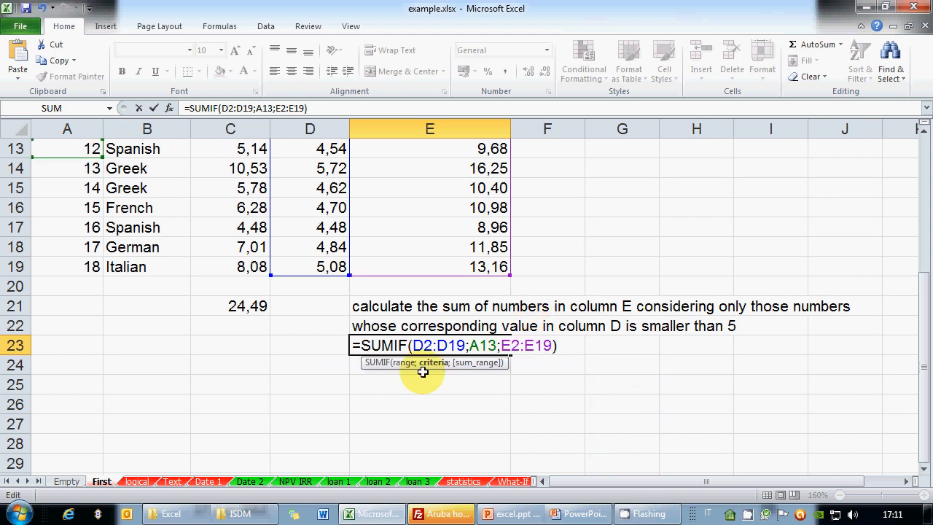
double_click(482, 345)
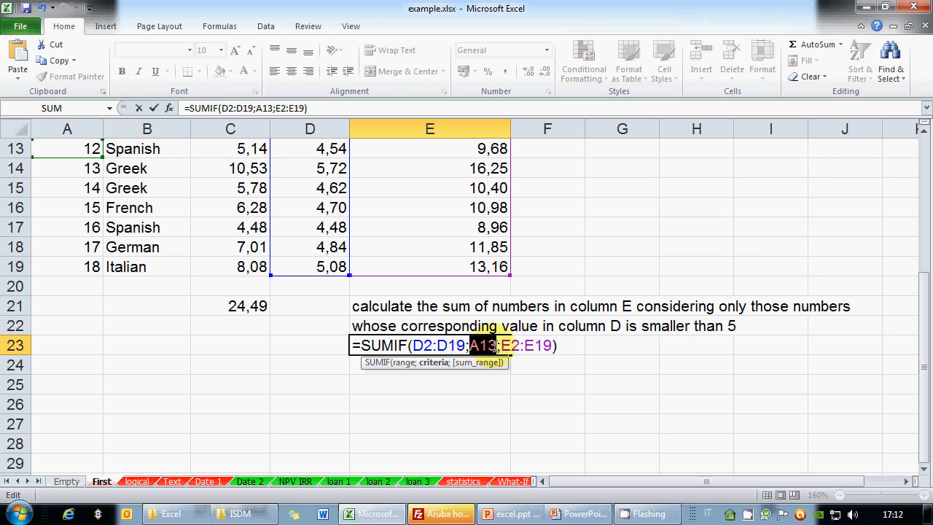
click(548, 353)
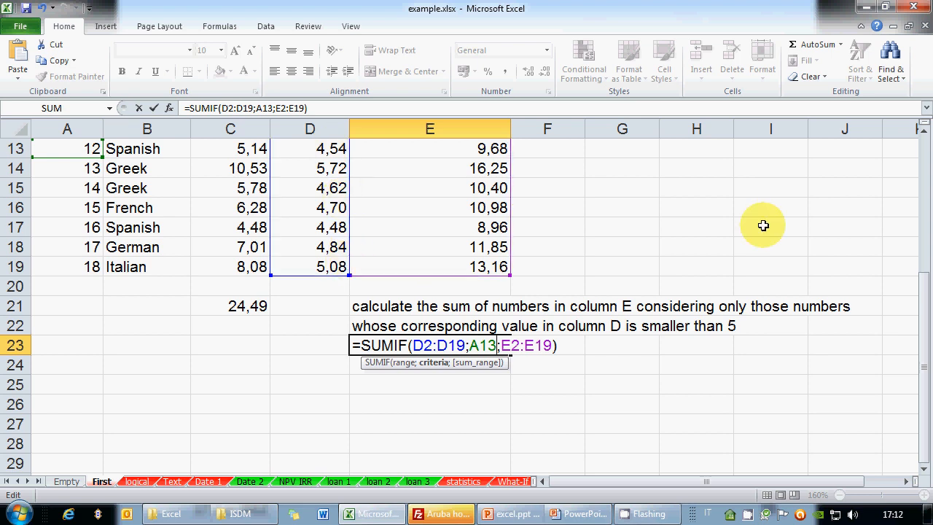
key(Return)
key(Up)
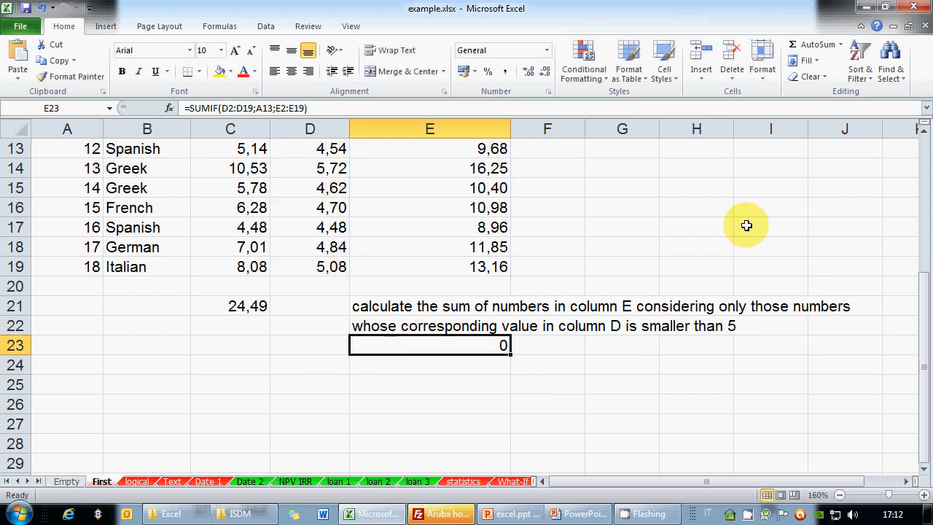
Replace the A13 reference in the E23 formula with the criterion "<5" and enter the formula.
click(319, 113)
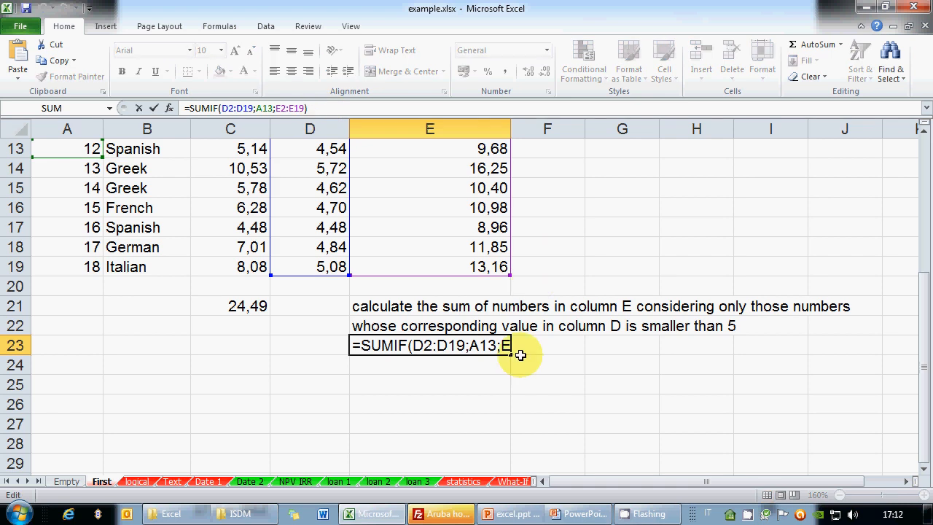
click(498, 346)
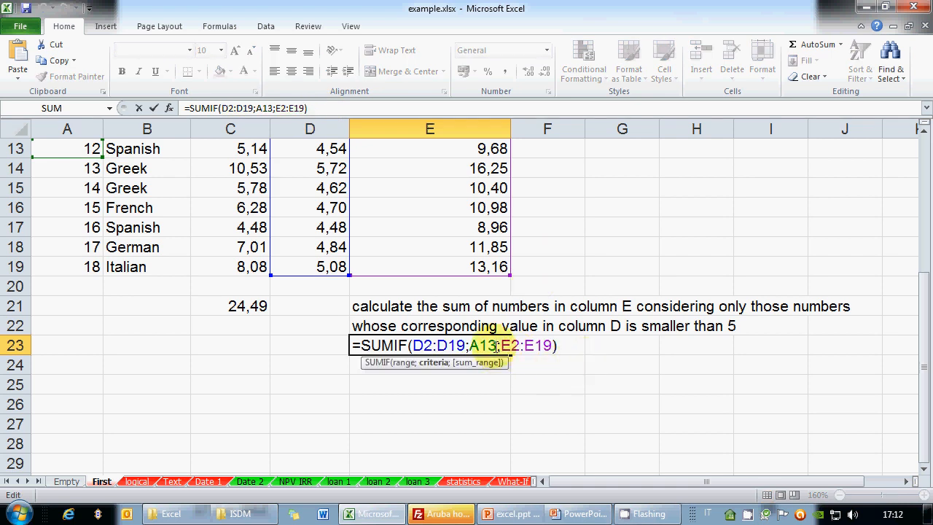
drag(498, 346, 470, 347)
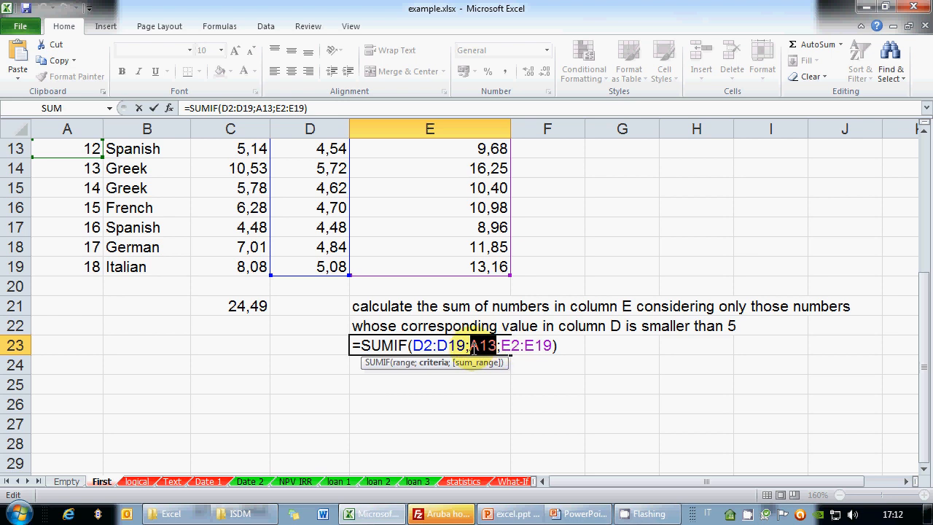
text("<)
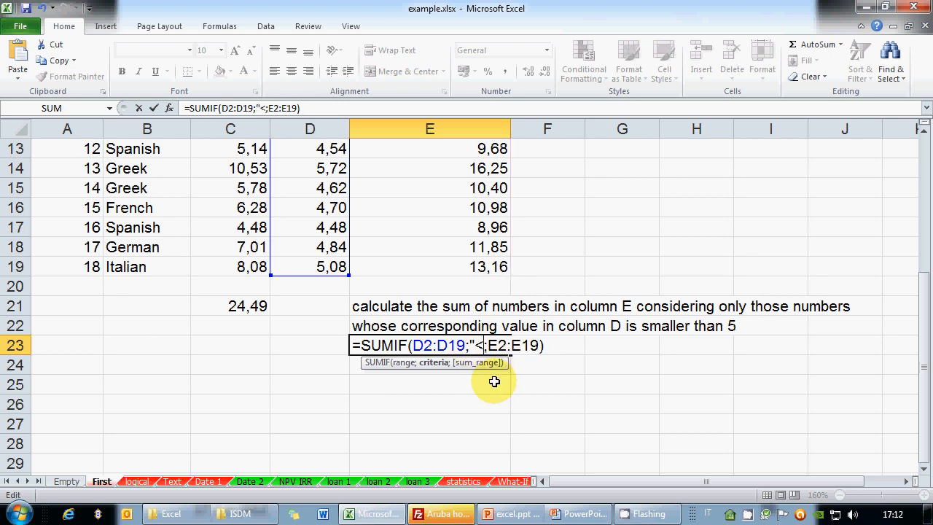
text(5")
key(Return)
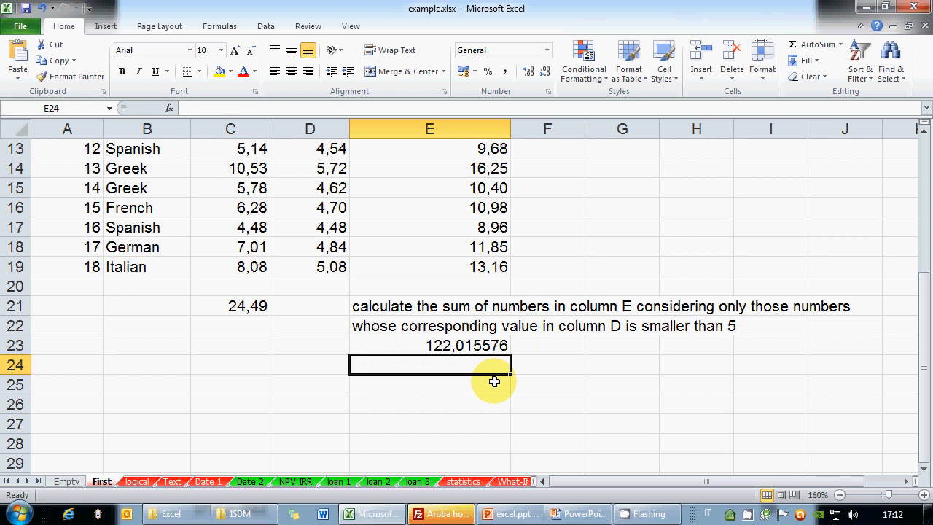
Copy the exercise text from E21 into cell D25.
key(Down)
key(Left)
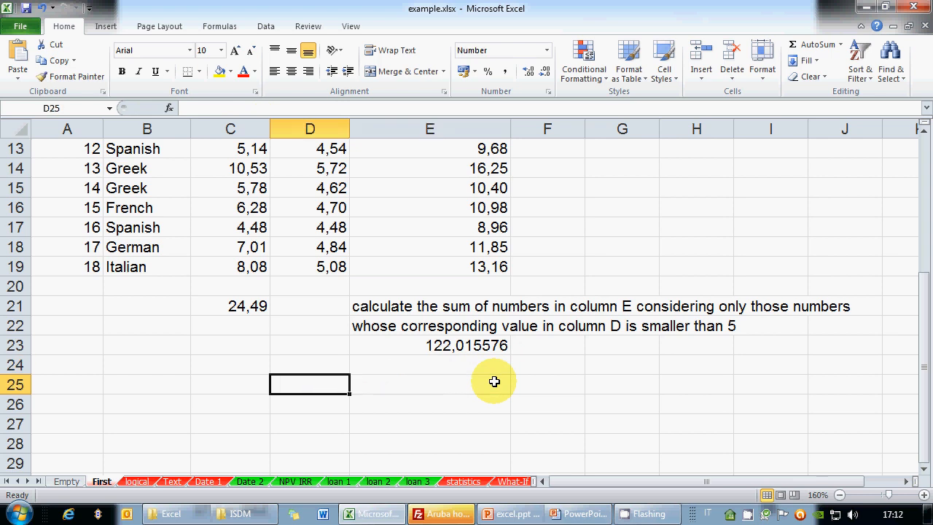
click(447, 306)
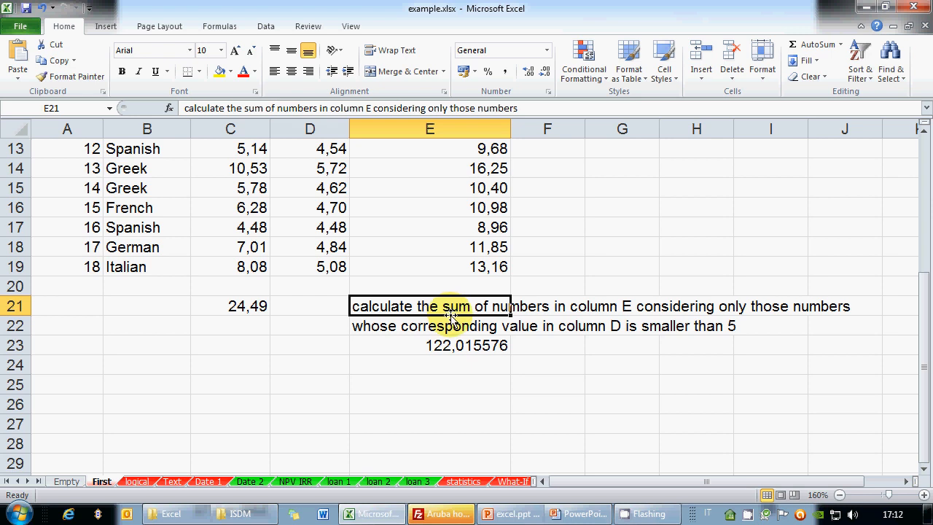
key(ctrl+c)
click(333, 381)
key(ctrl+v)
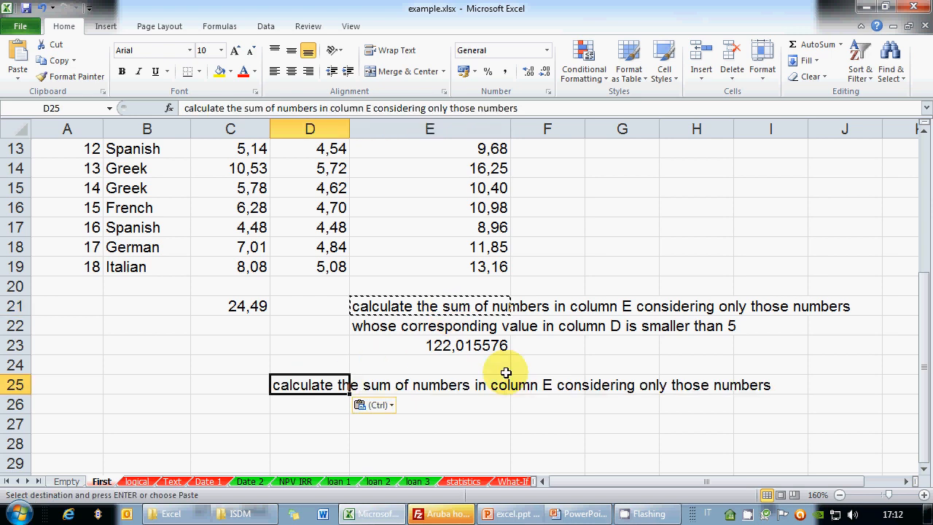
Change "column E" to "column D" in the exercise text of cell D25.
click(368, 107)
double_click(368, 108)
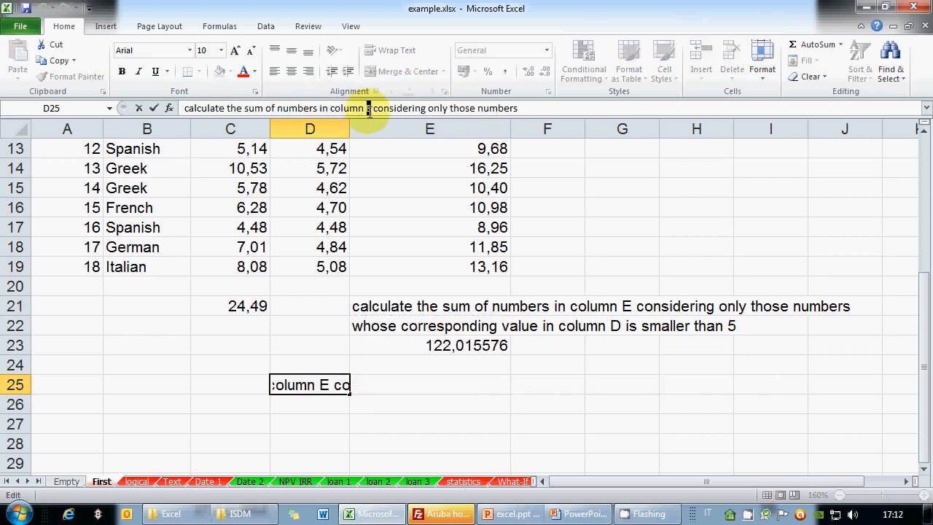
text(D)
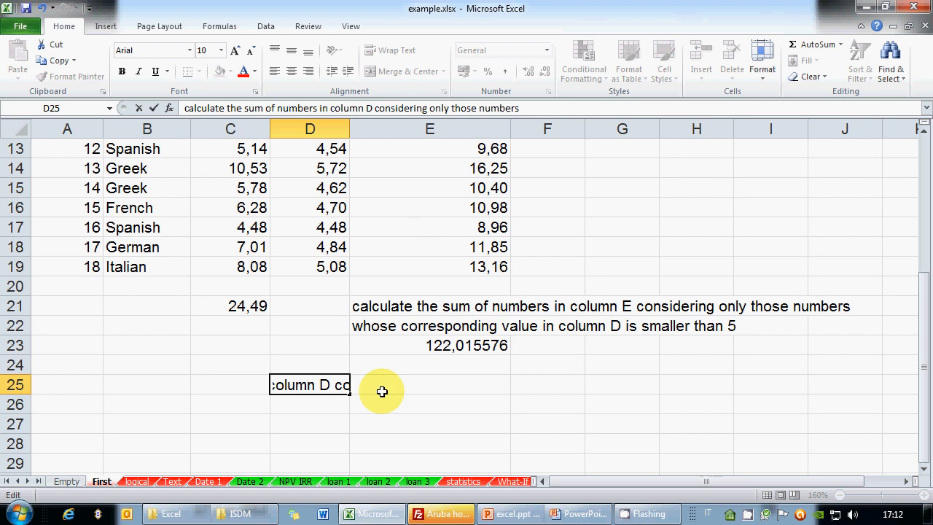
click(326, 382)
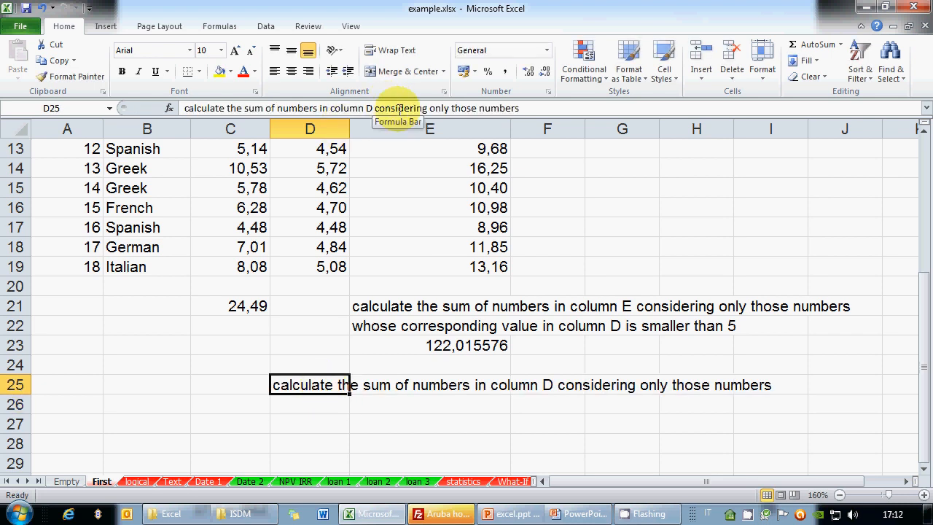
click(534, 107)
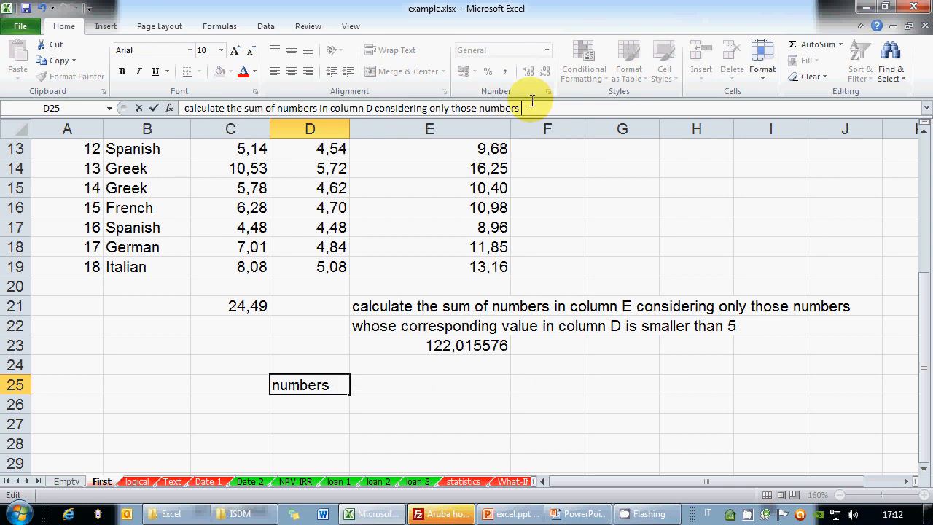
text(smaller t)
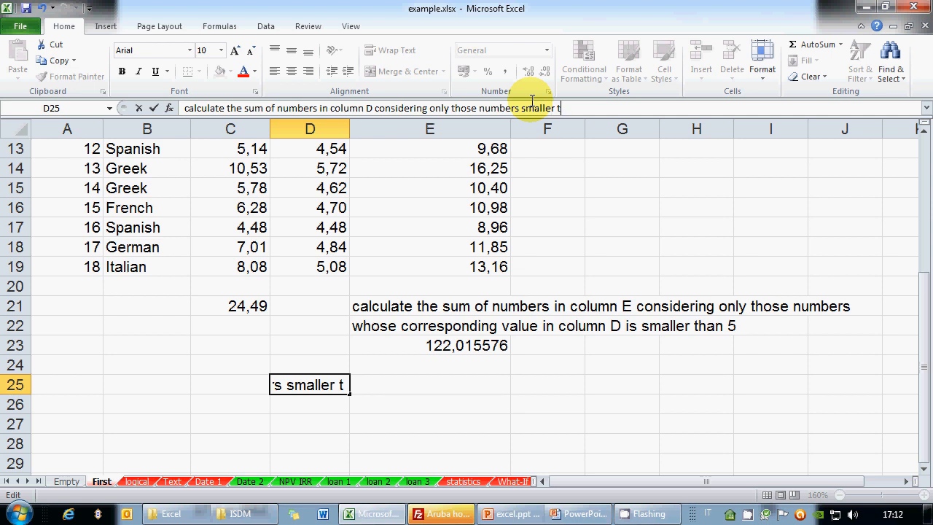
key(BackSpace)
key(BackSpace)
key(BackSpace)
key(BackSpace)
key(BackSpace)
key(BackSpace)
key(BackSpace)
key(BackSpace)
key(BackSpace)
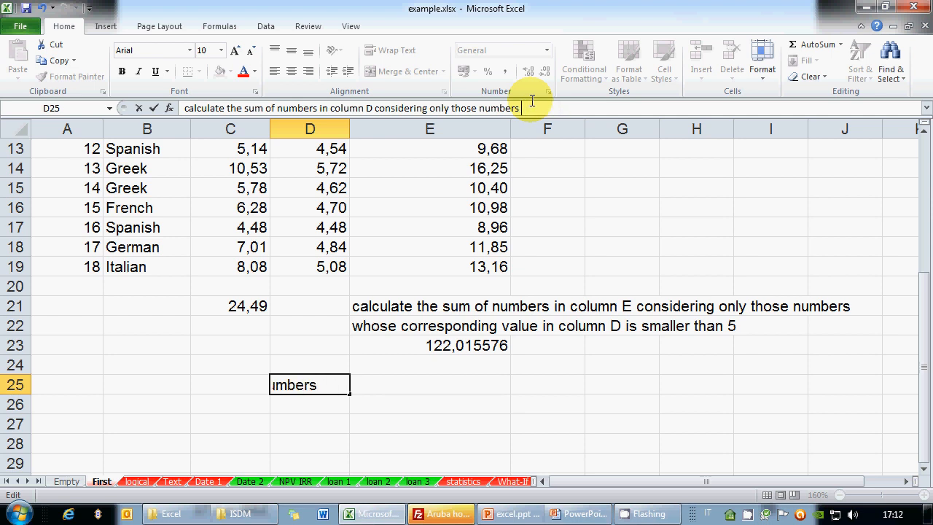
Complete the exercise text in D25 with the words "larger than 5" at its end.
text(larger than 5)
key(Return)
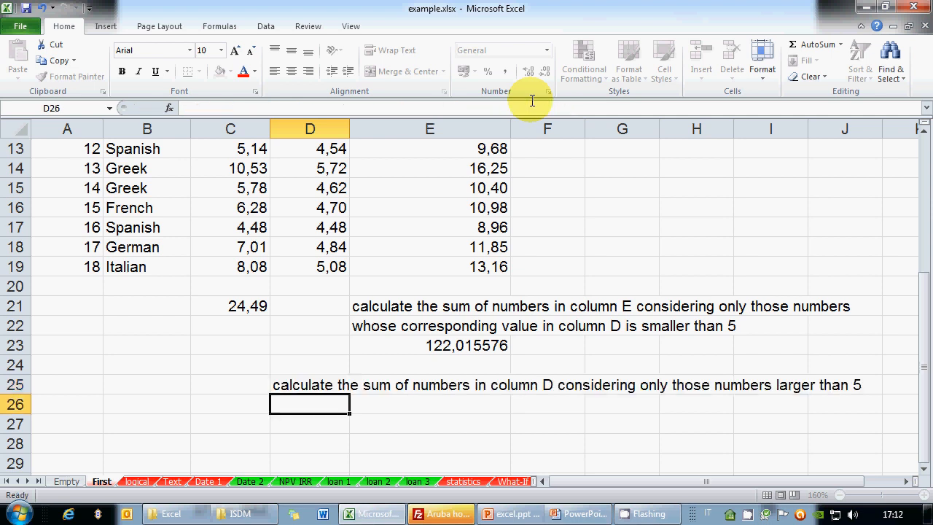
key(Up)
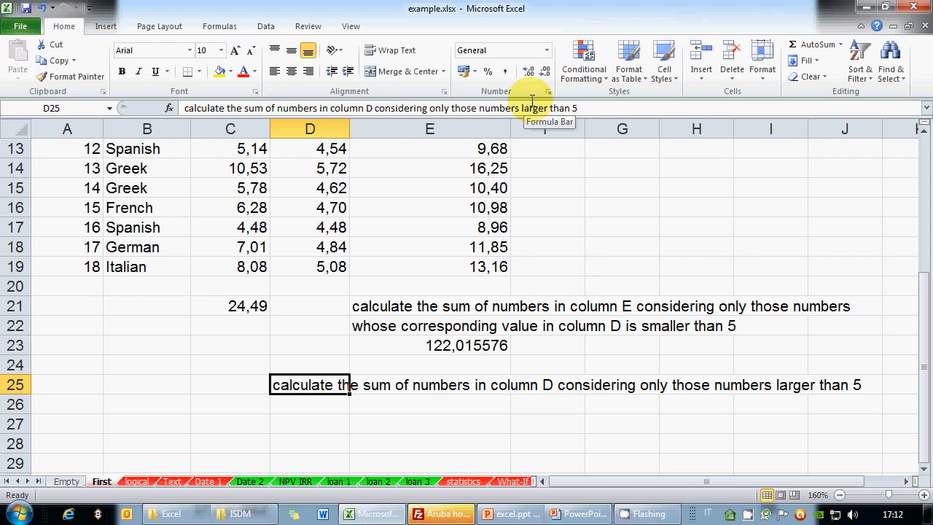
Copy the exercise text from D25 into cell D26.
click(309, 409)
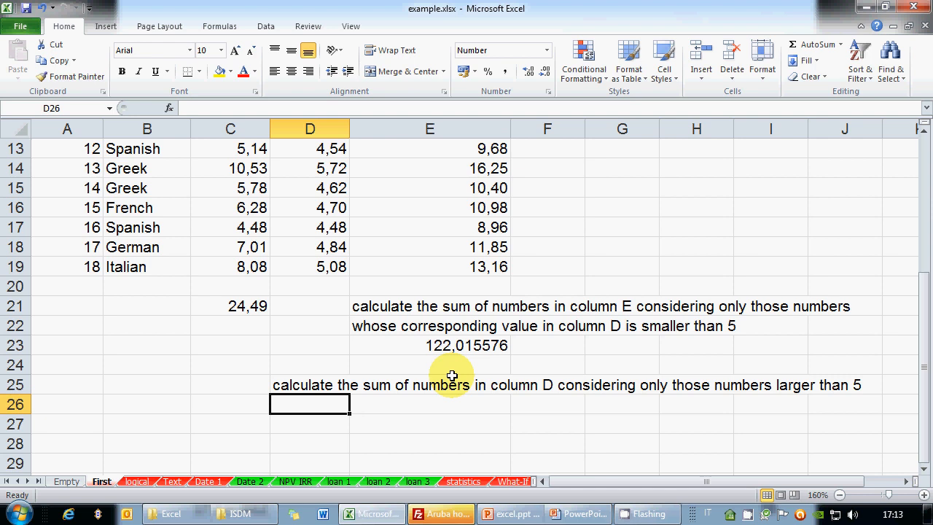
key(Up)
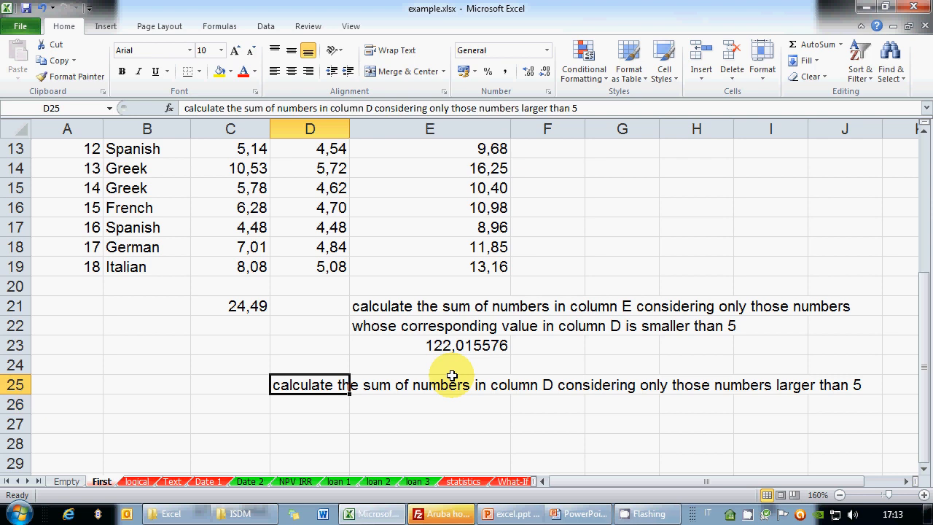
key(ctrl+c)
key(Down)
key(ctrl+v)
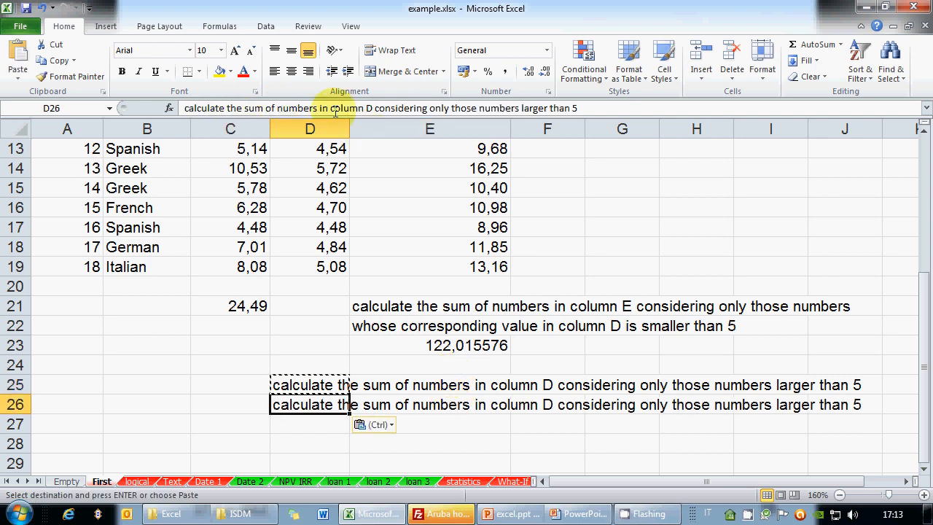
Replace "considering only those numbers" with "which are" in the exercise text of D26.
drag(374, 108, 519, 109)
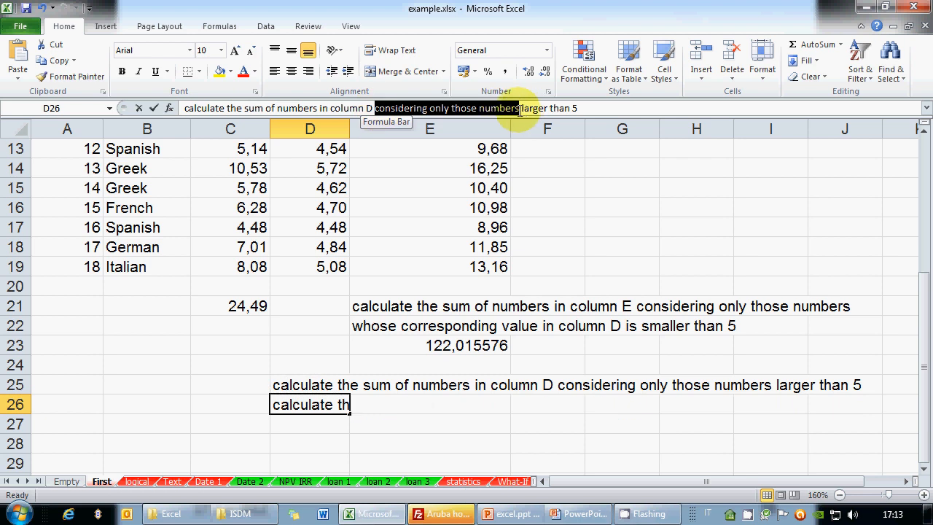
text(which are)
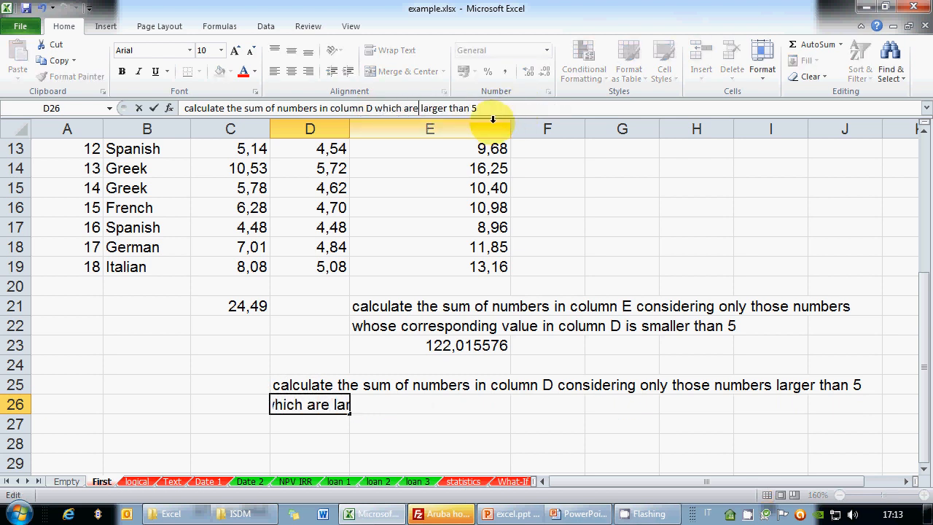
key(Return)
key(Up)
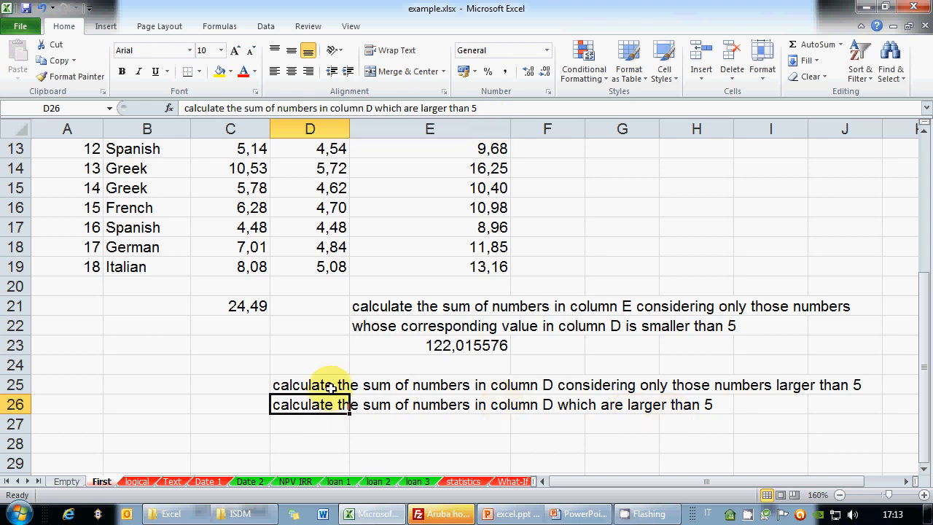
click(330, 387)
click(316, 405)
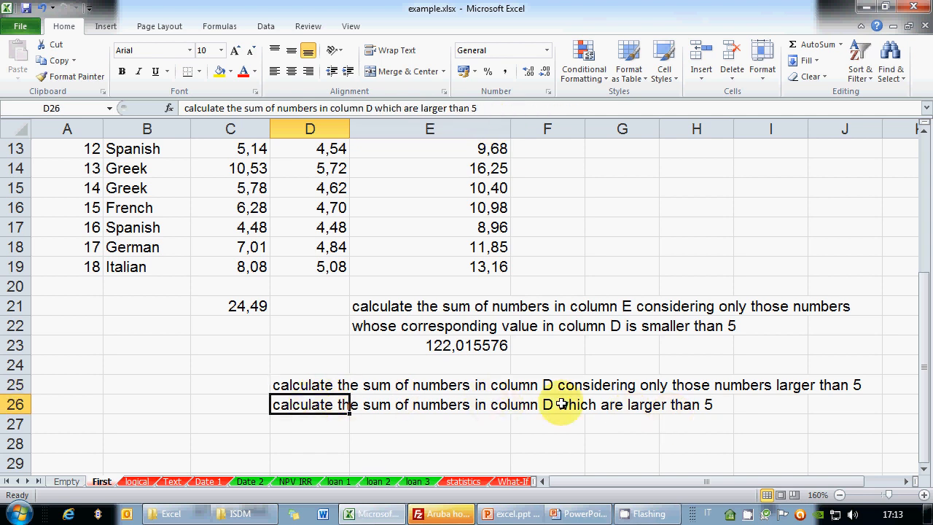
click(303, 386)
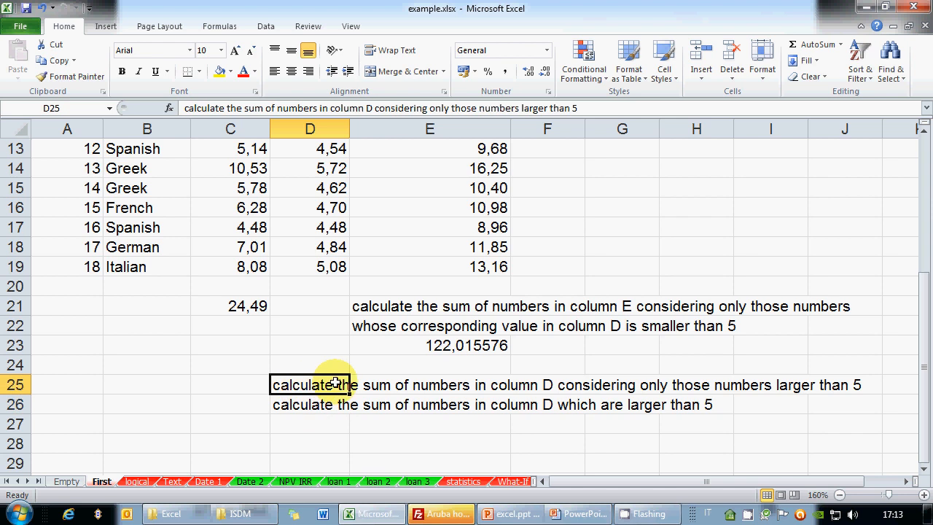
click(315, 405)
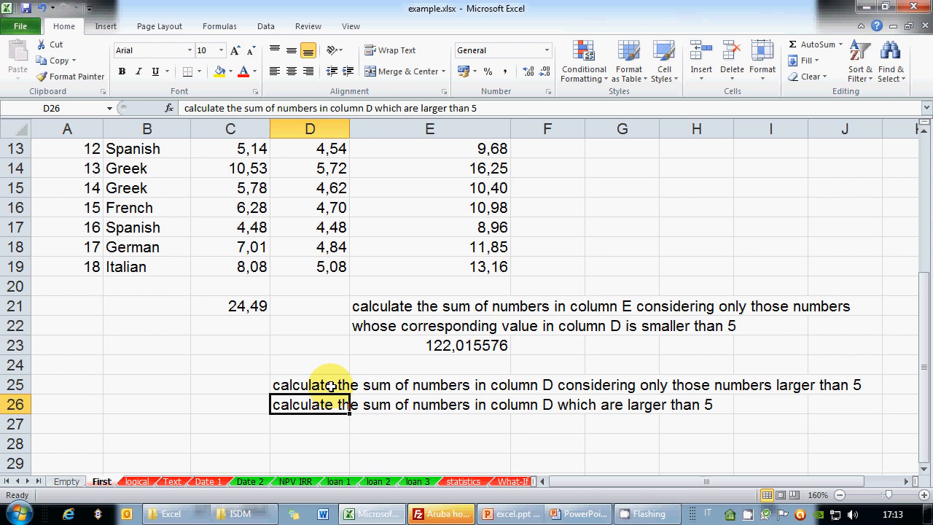
Try starting a SUM formula over D2:D19 in cell D27 and strip it back to =SUM.
key(Down)
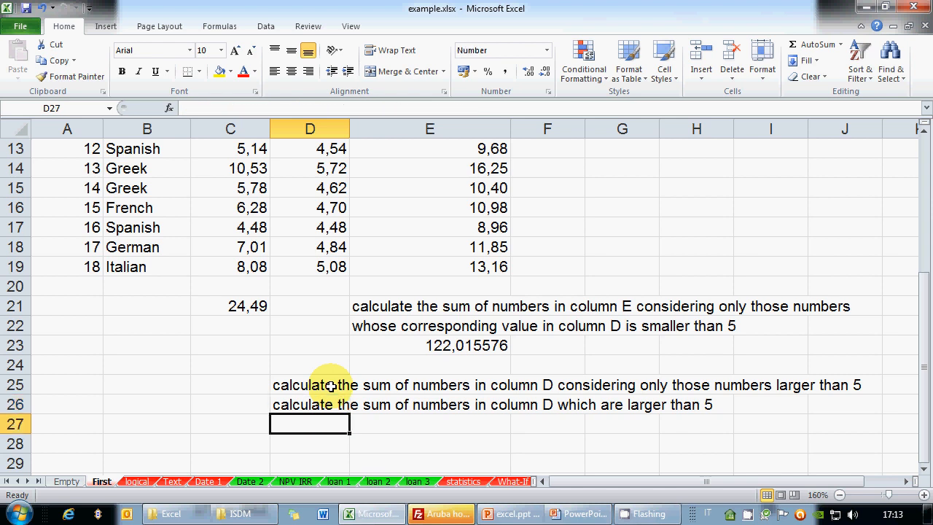
text(=SUM()
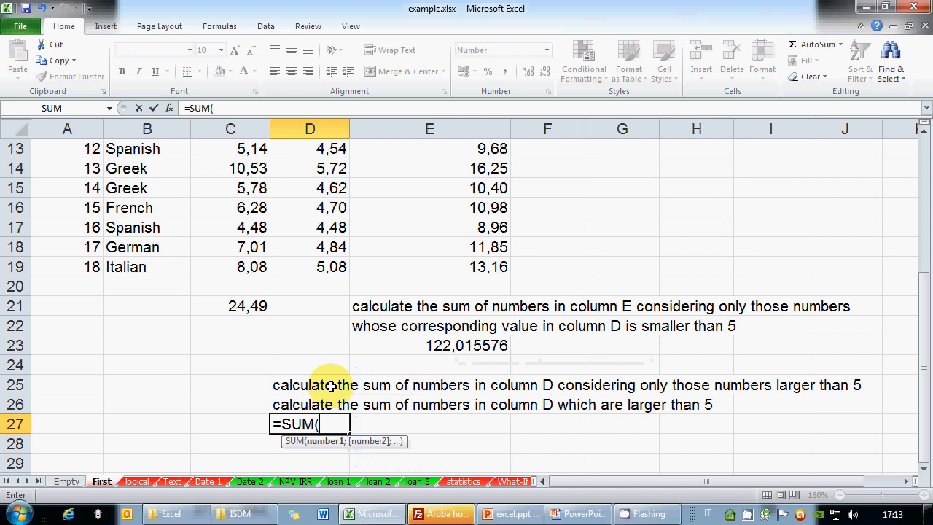
click(332, 266)
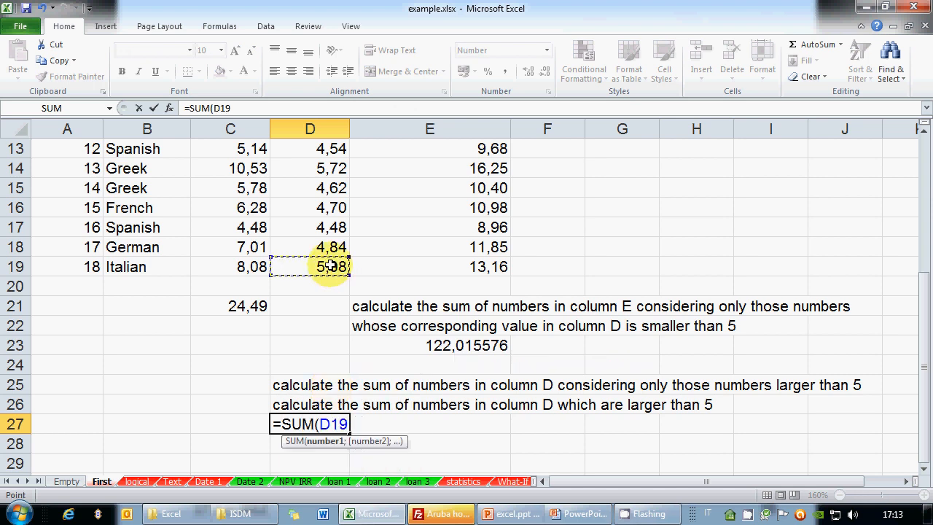
key(ctrl+shift+Up)
key(shift+Down)
scroll(308, 299, down, 5)
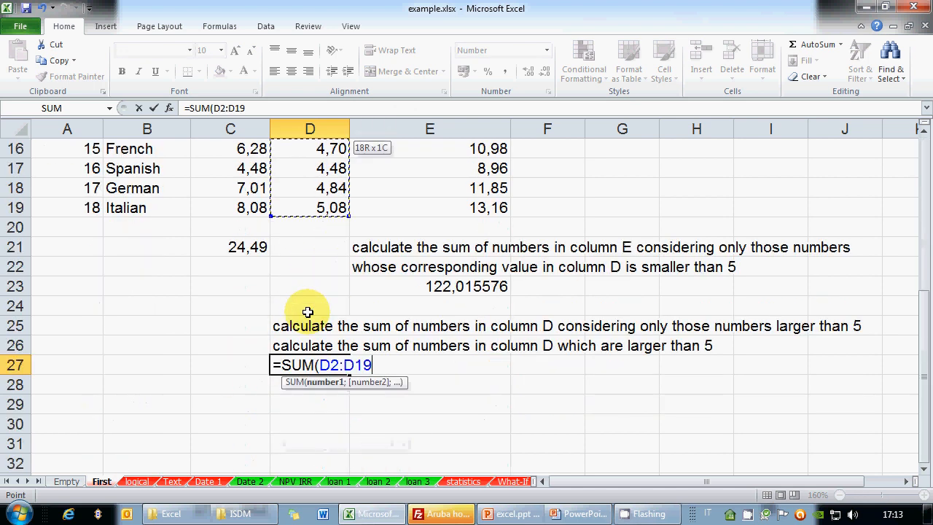
key(BackSpace)
key(BackSpace)
key(BackSpace)
key(BackSpace)
key(BackSpace)
key(BackSpace)
key(BackSpace)
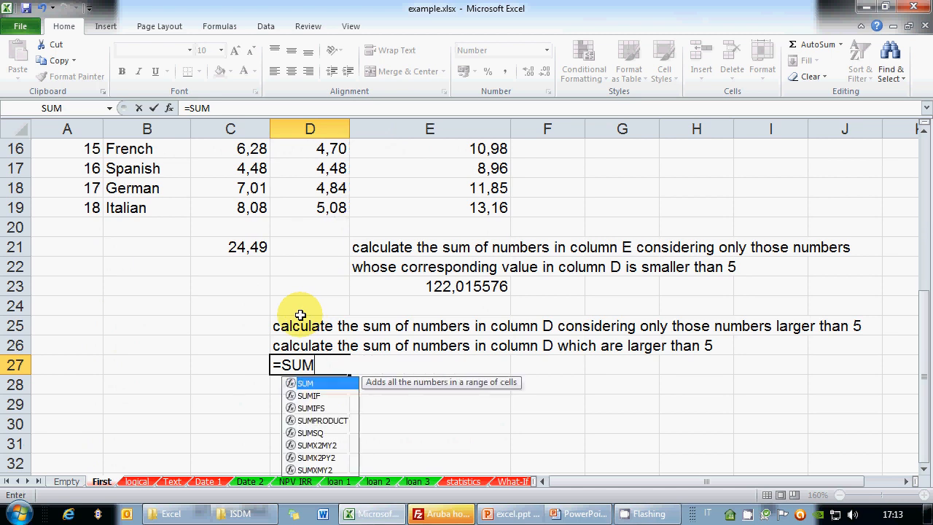
Extend the D27 entry to =SUMIF(D2:D19;">5";D2:D19) and enter the formula.
text(IF()
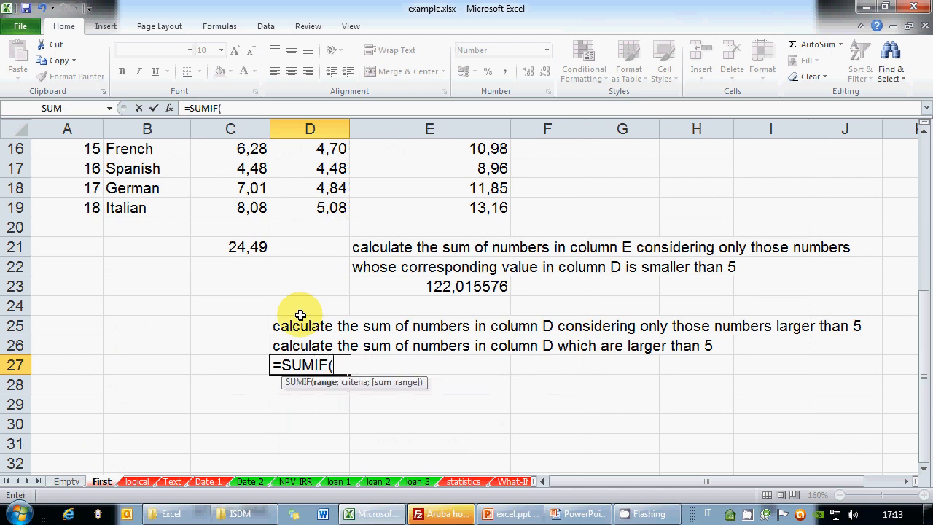
text(D2:D19)
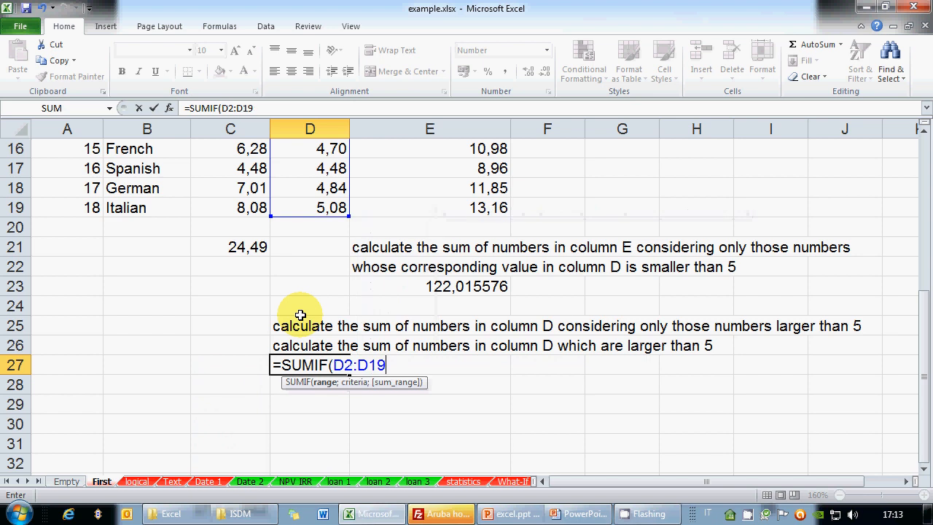
text(;)
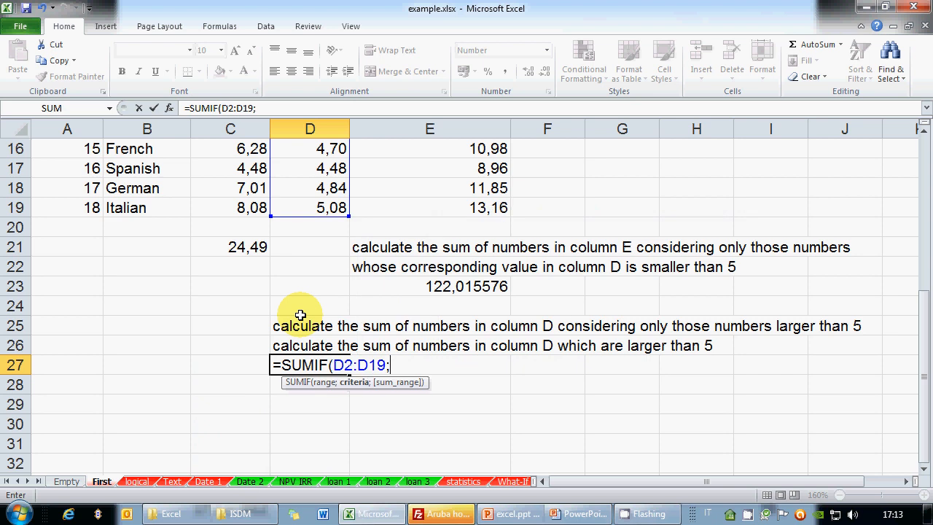
text(">5";D2)
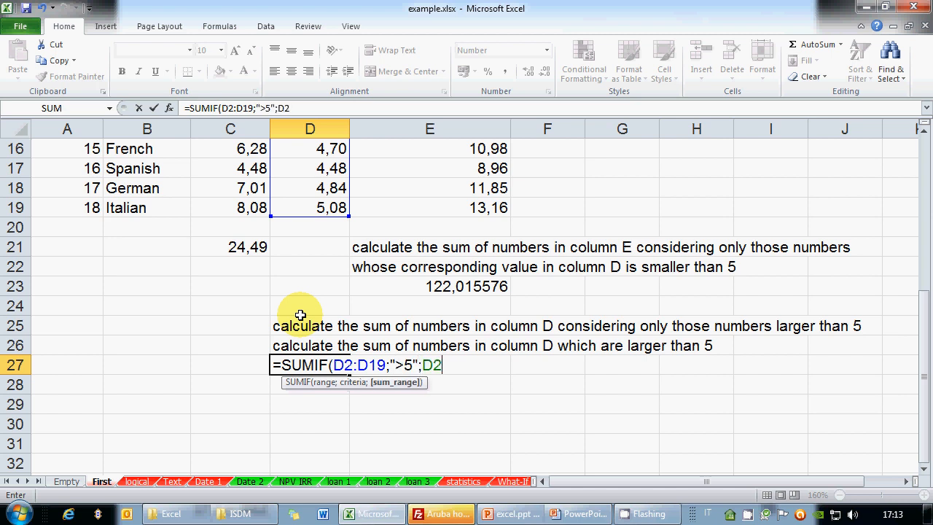
text(:D19)
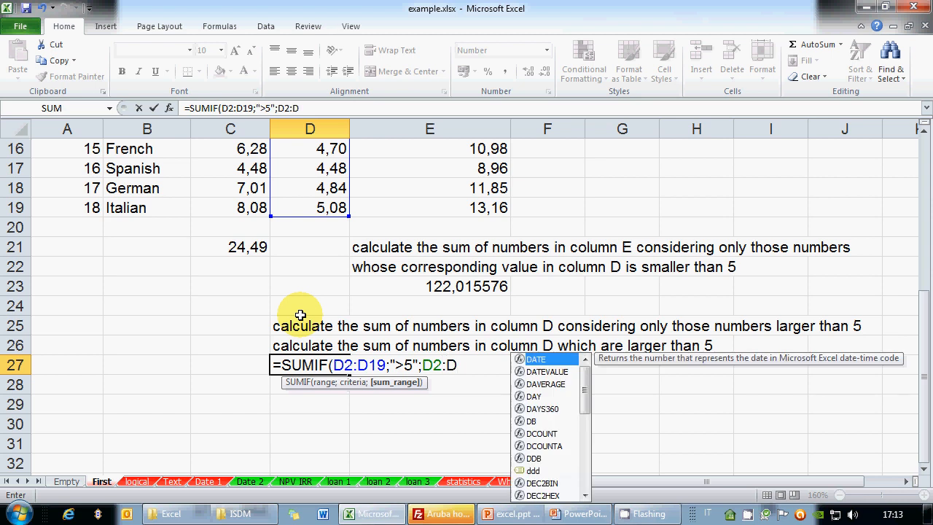
text())
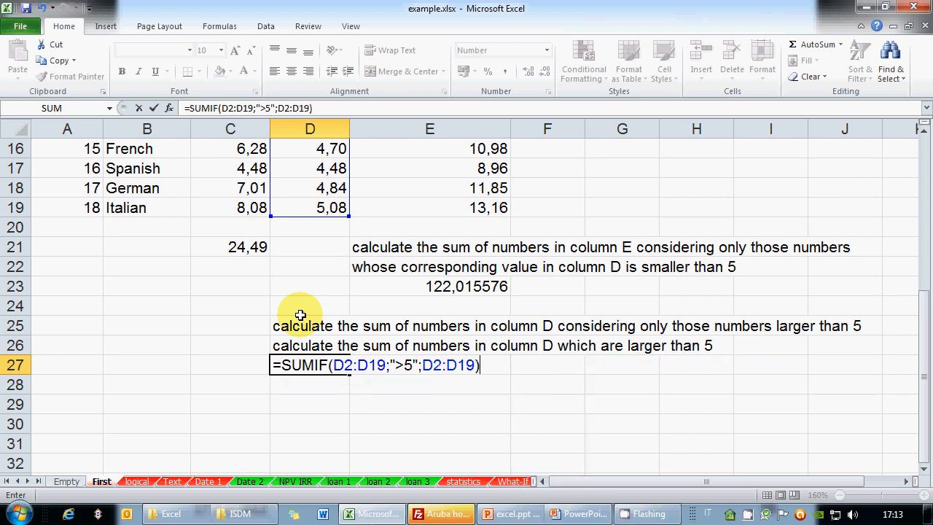
click(367, 371)
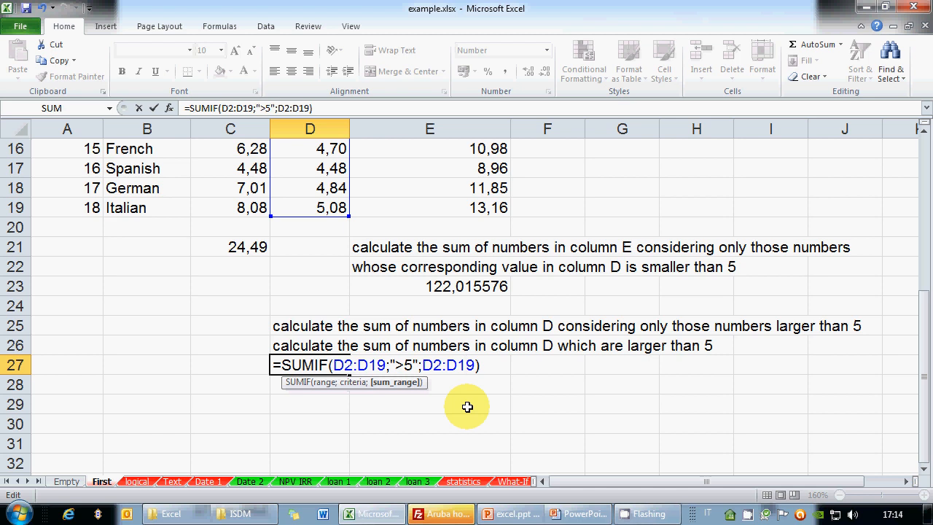
key(Return)
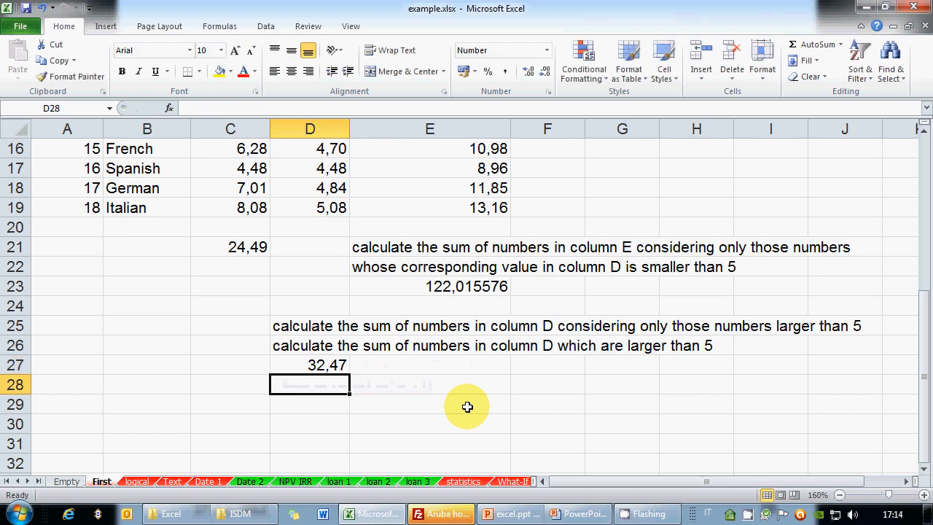
Remove the sum range argument from the SUMIF formula in D27, leaving =SUMIF(D2:D19;">5").
key(Up)
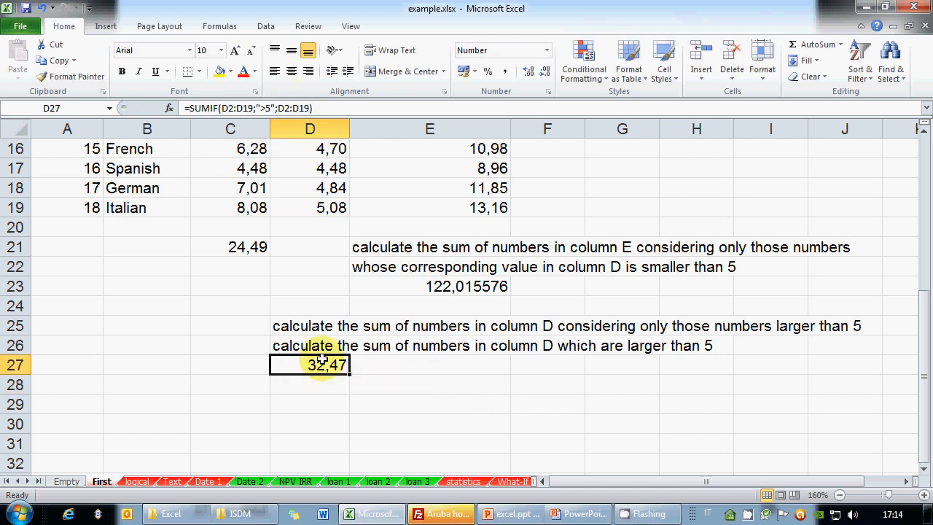
click(270, 108)
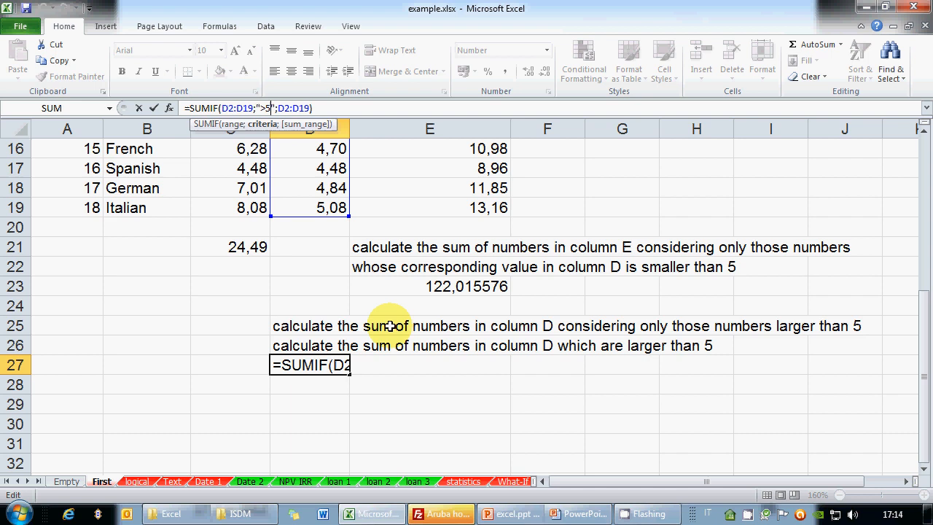
click(335, 366)
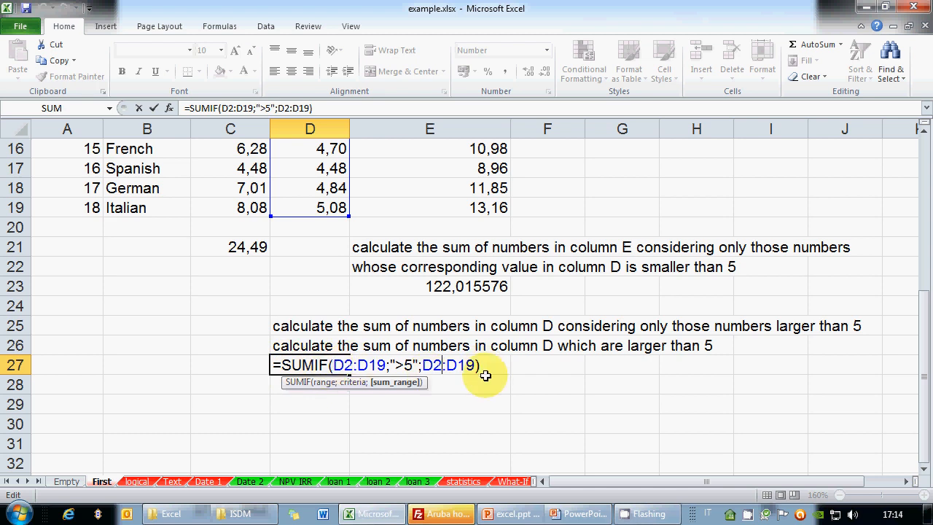
drag(418, 365, 478, 367)
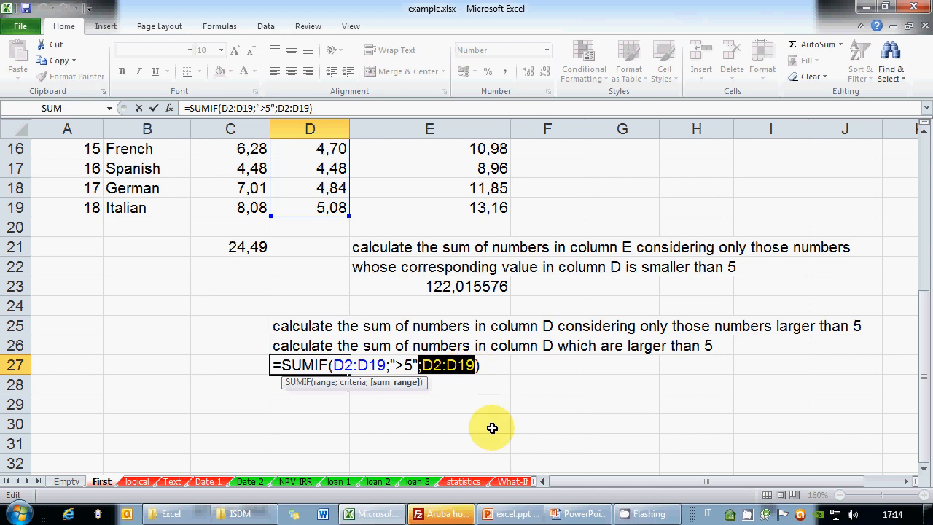
key(Delete)
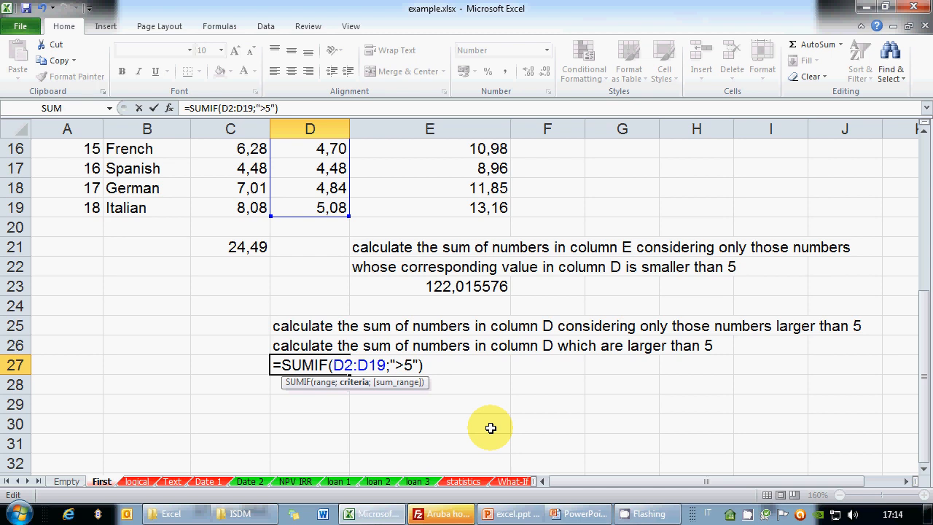
key(Return)
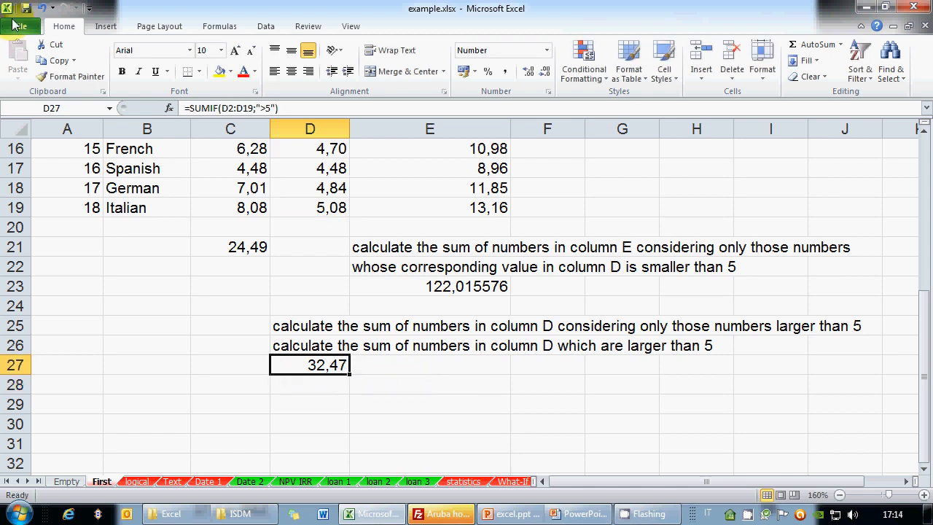
Undo the removal of the sum range in D27 and review the restored formula's arguments.
click(65, 8)
click(328, 364)
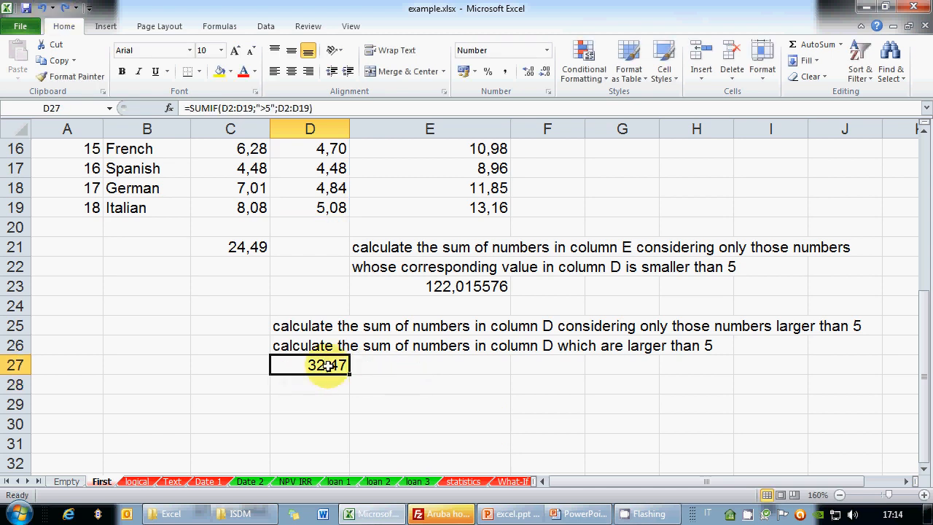
double_click(341, 364)
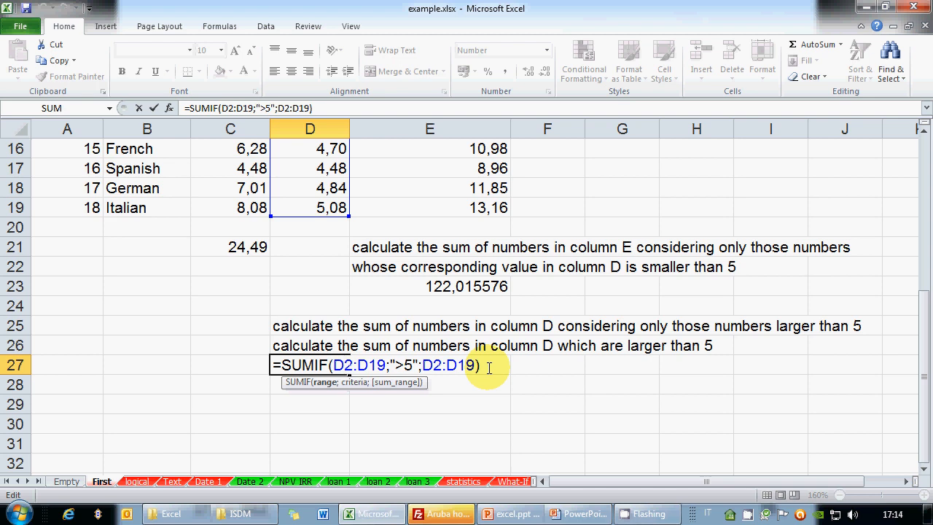
key(Return)
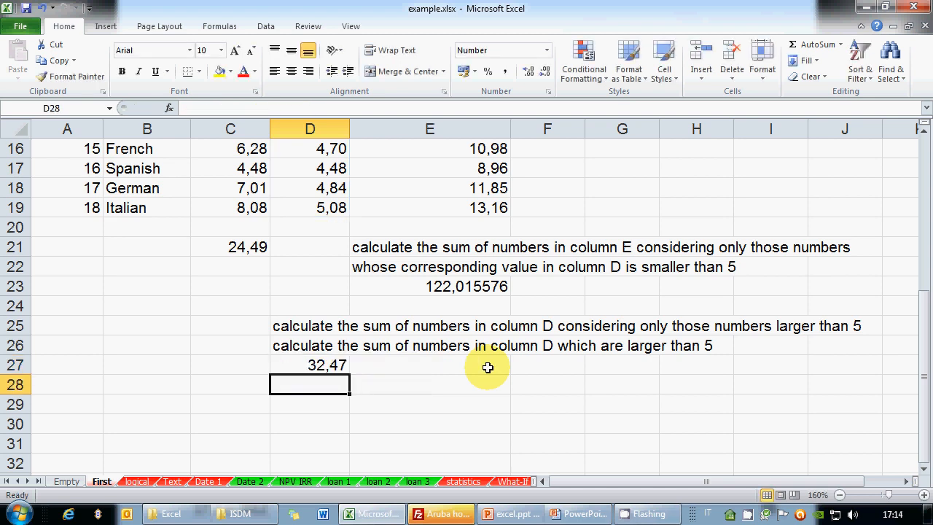
Clear the exercise texts and results below the table and start an AVERAGEIF formula in C21.
drag(244, 243, 471, 375)
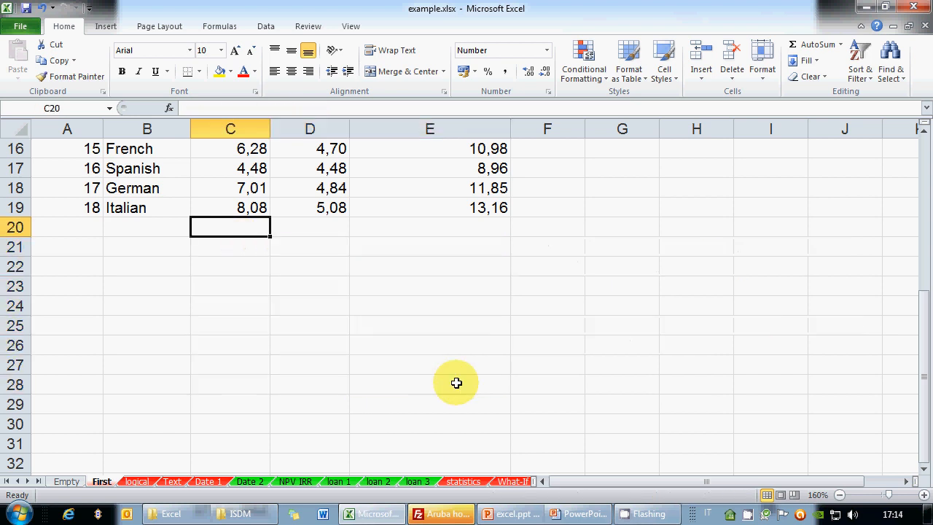
key(Down)
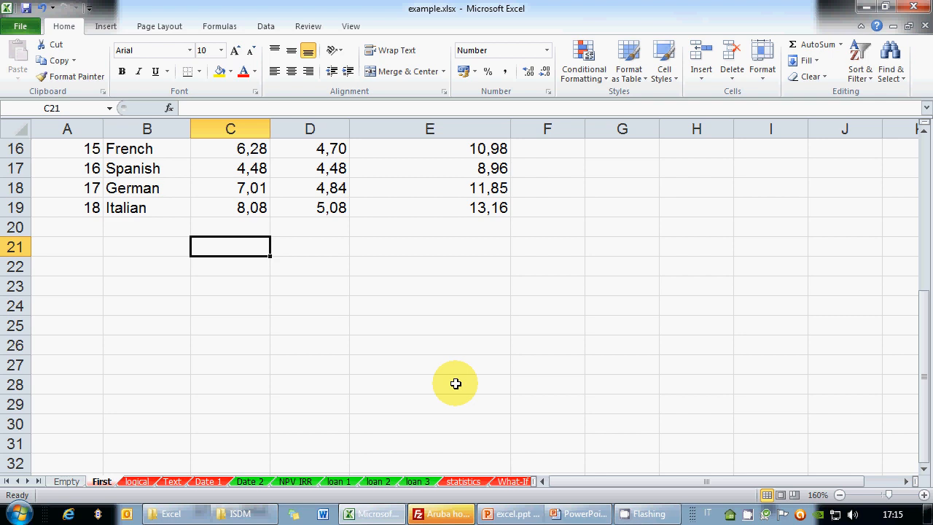
text(=)
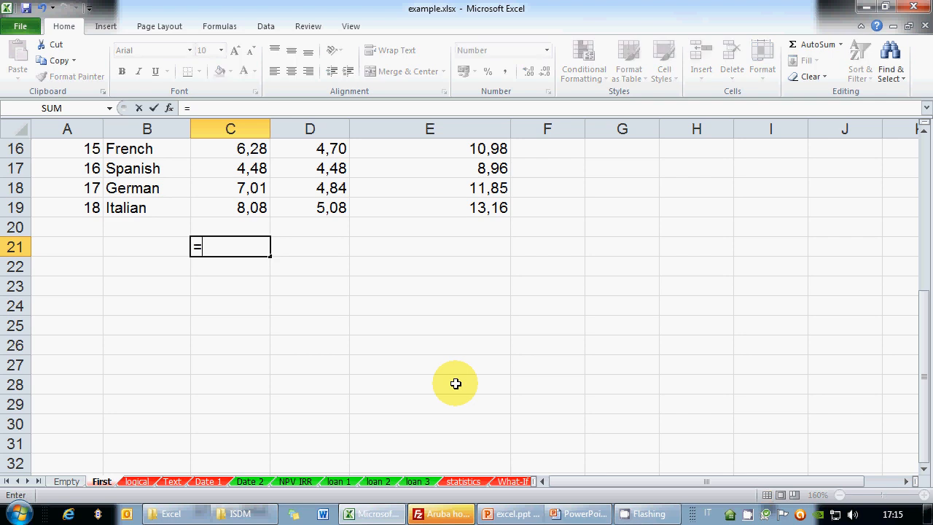
text(AVERAGE)
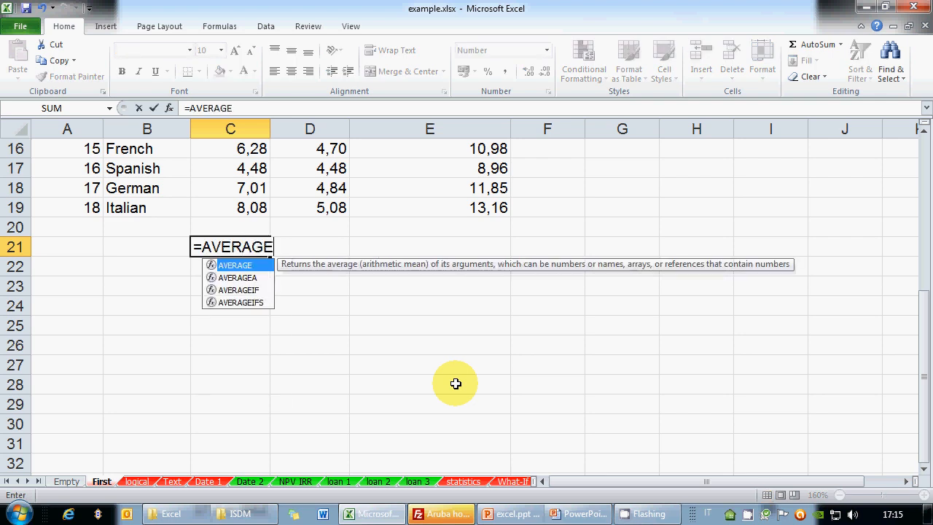
text(IF()
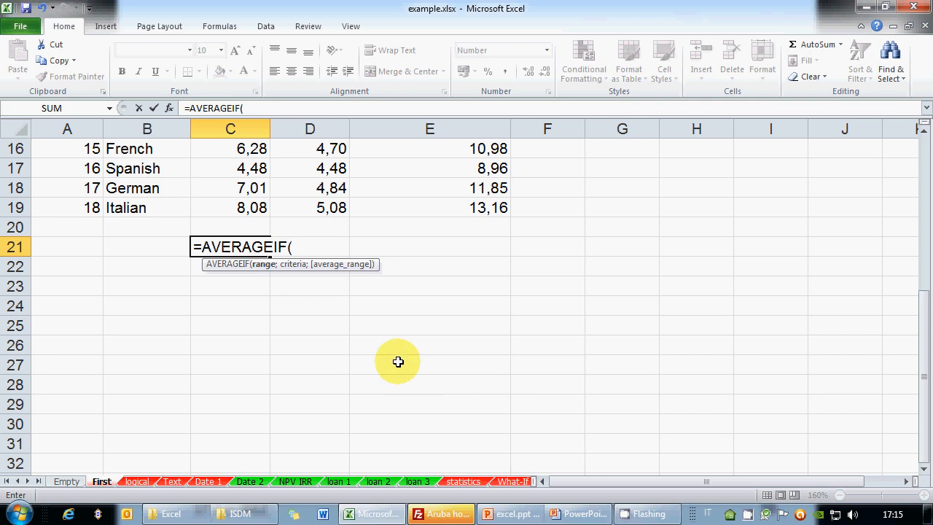
Complete the C21 formula as =AVERAGEIF(B2:B19;"Spanish";C2:C19) and enter it.
scroll(397, 360, up, 2)
drag(127, 328, 142, 169)
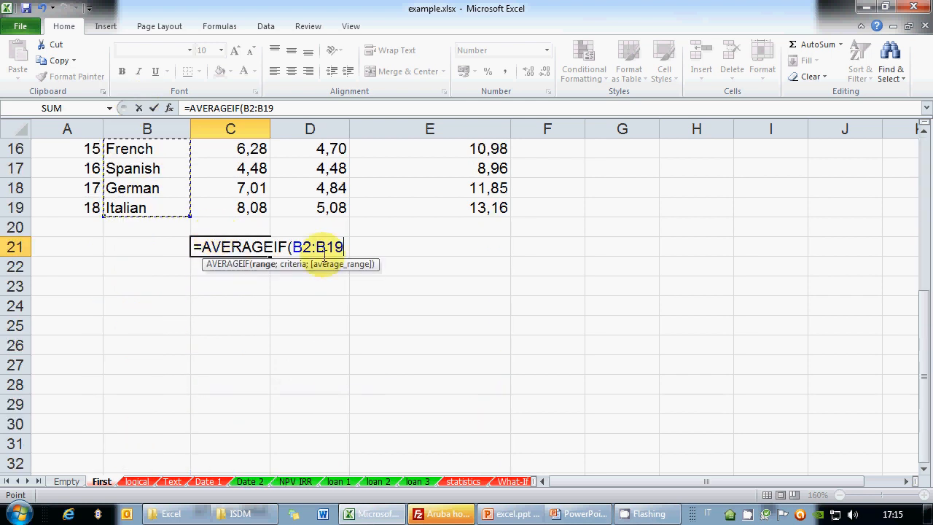
text(;"Spani)
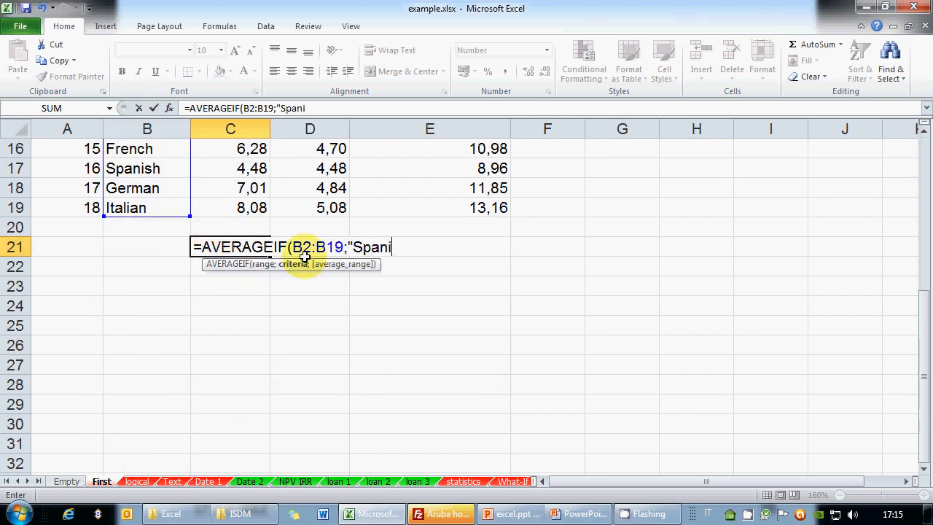
text(sh";)
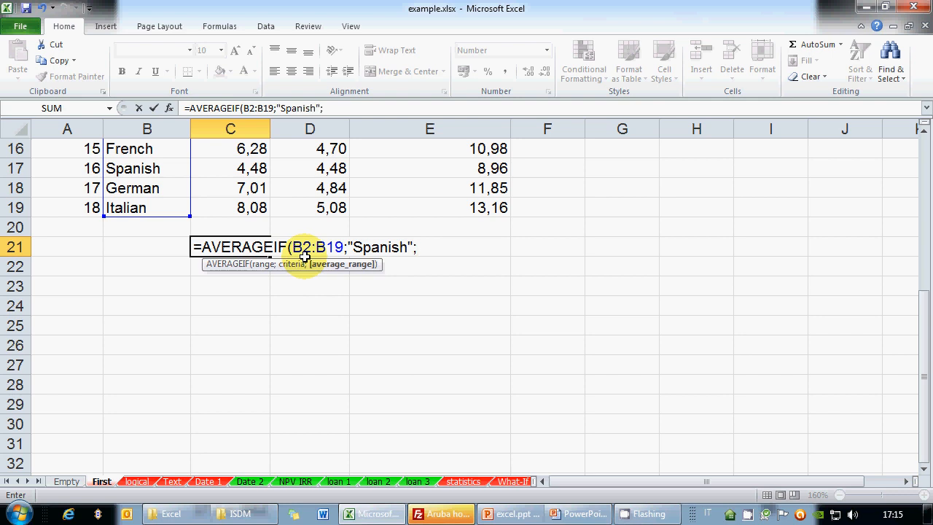
click(252, 206)
drag(251, 206, 244, 168)
scroll(286, 194, down, 4)
text())
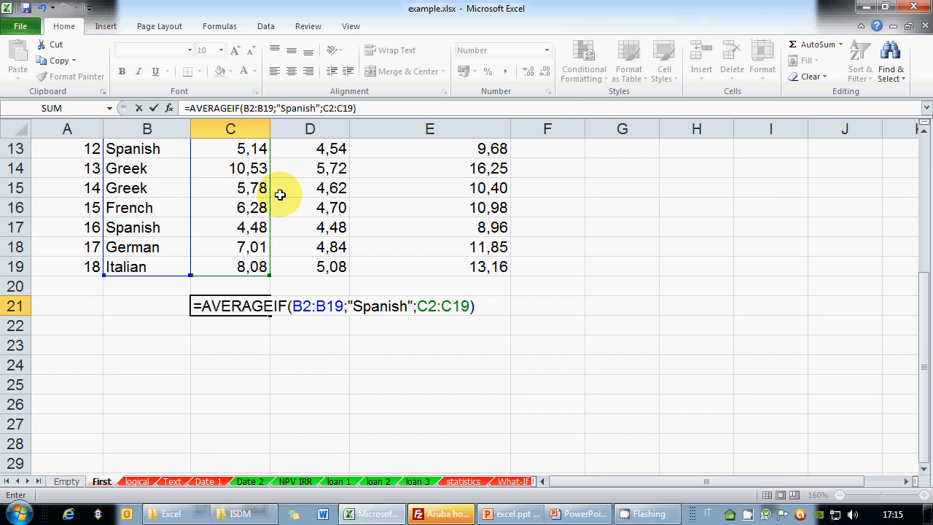
key(ctrl+Return)
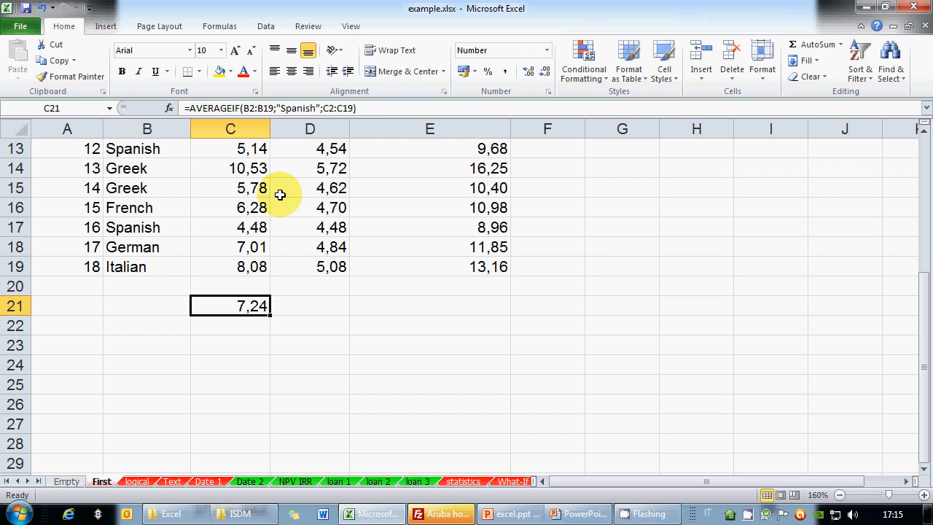
Examine the arguments of the AVERAGEIF formula in C21, highlighting its nationality criterion.
key(Return)
key(Up)
key(Right)
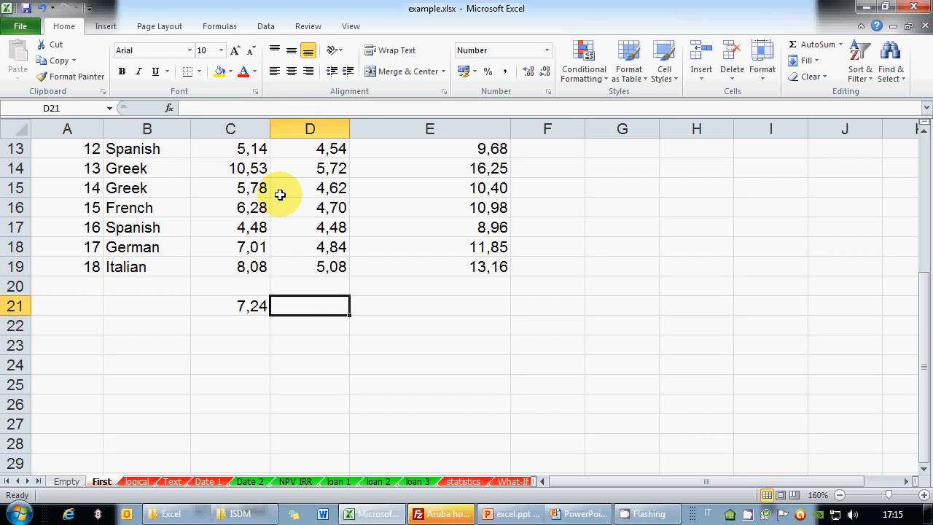
key(Left)
double_click(235, 310)
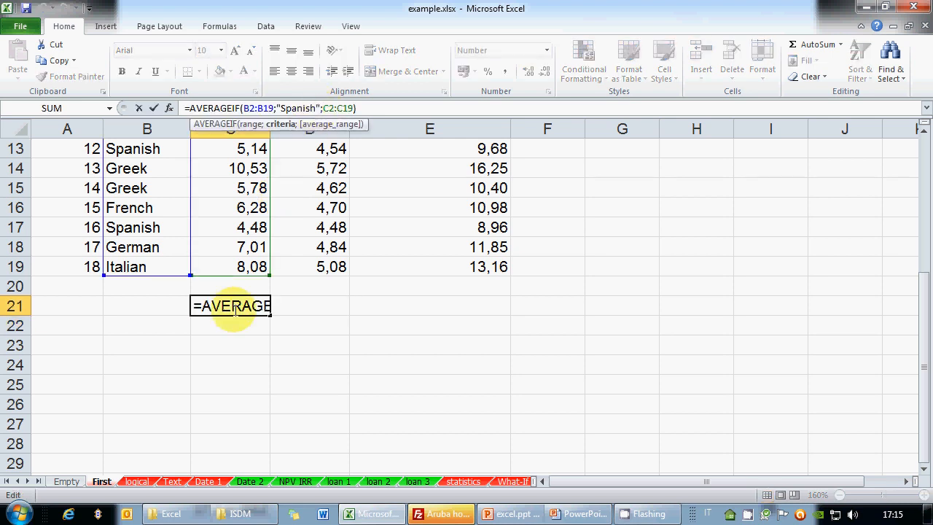
mouse_move(344, 306)
mouse_down()
mouse_move(413, 307)
mouse_move(352, 307)
mouse_up()
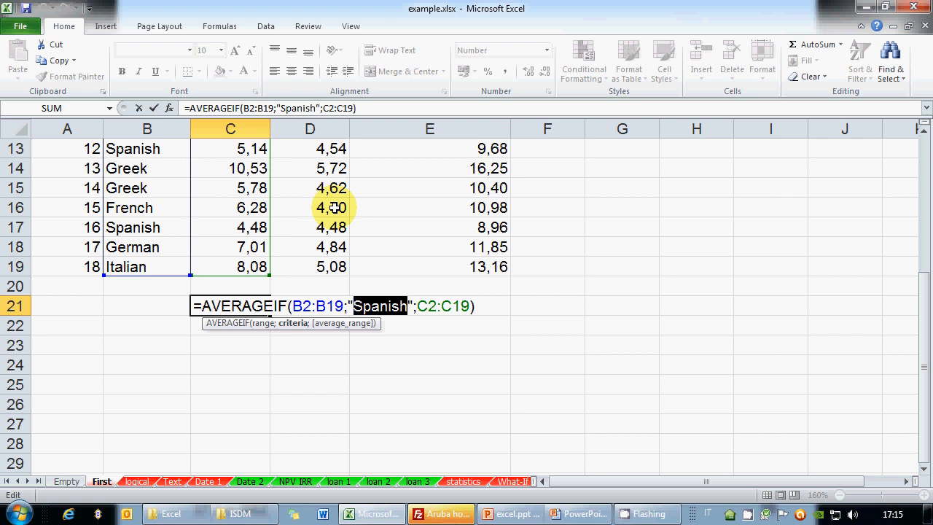
key(ctrl+Return)
Start a SUMIF formula in E21 with D2:D19 as its range.
click(448, 307)
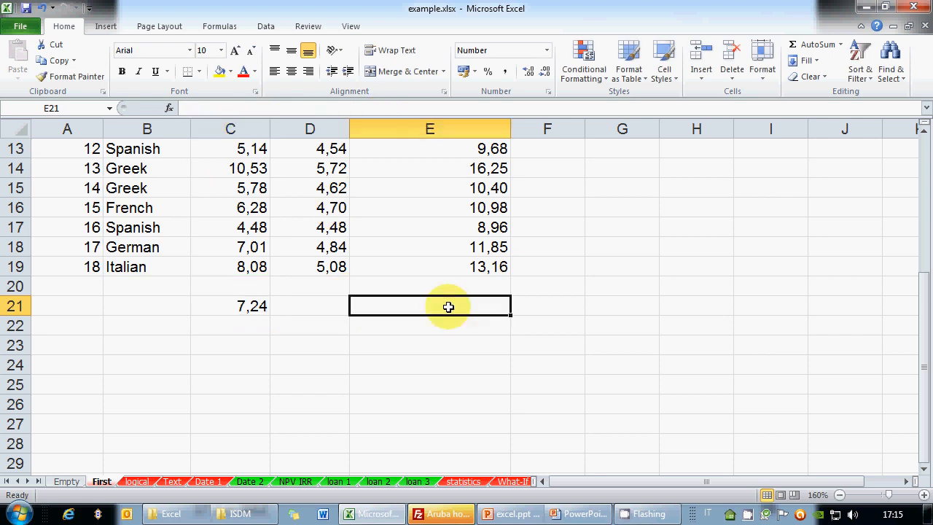
text(=SUMIF()
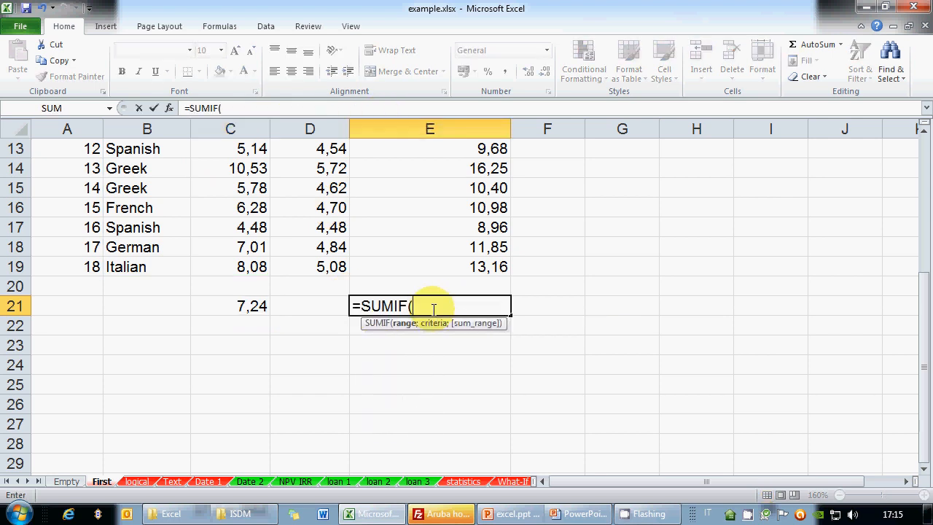
click(322, 269)
key(ctrl+shift+Up)
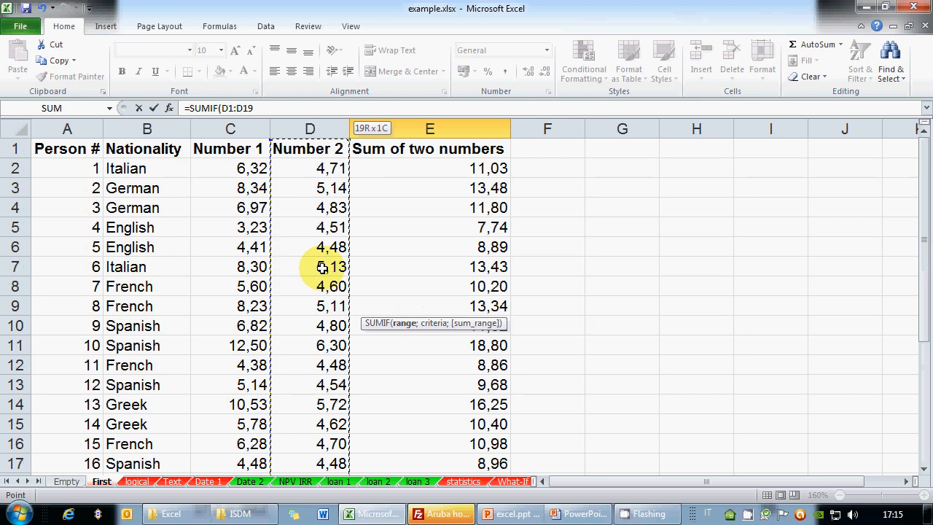
key(shift+Down)
scroll(322, 269, down, 6)
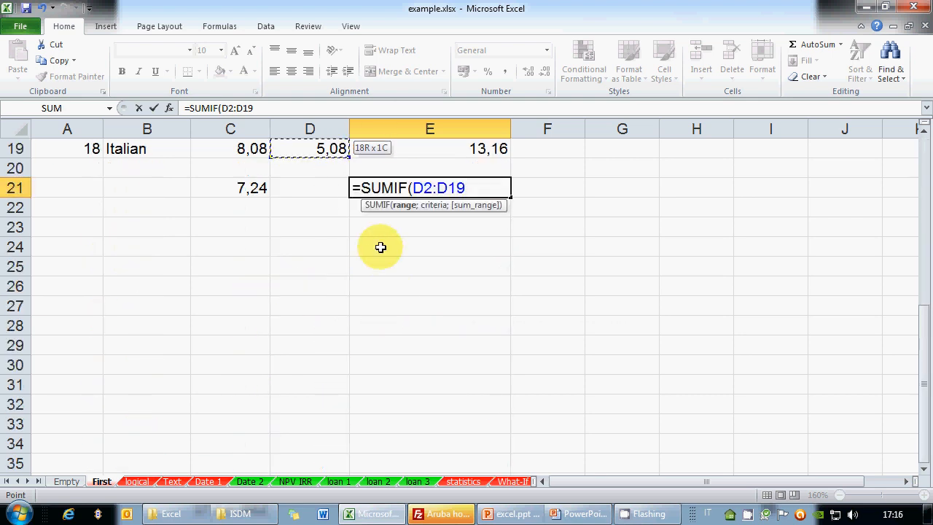
Change the E21 function to AVERAGEIF, complete it with criterion "<5" and average range E2:E19, and enter it.
drag(392, 188, 360, 188)
text(AVERAGE)
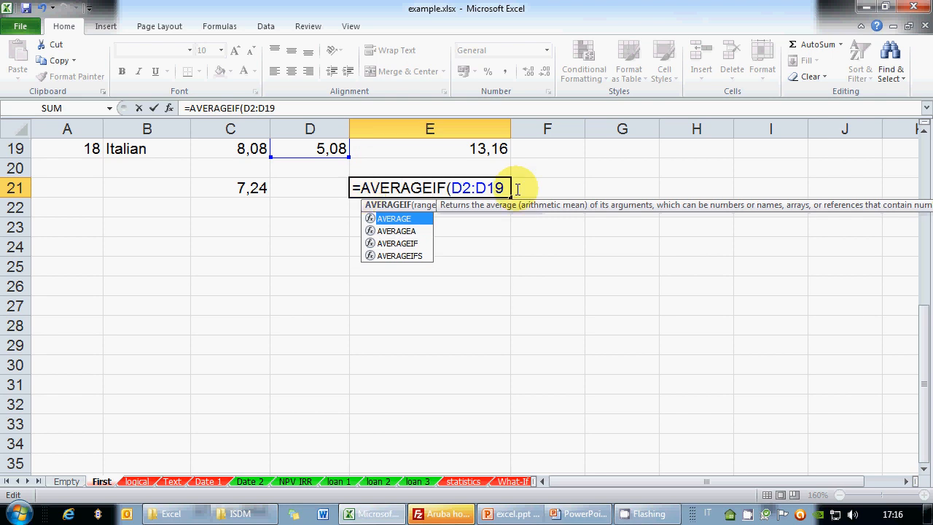
key(End)
text(;"<5)
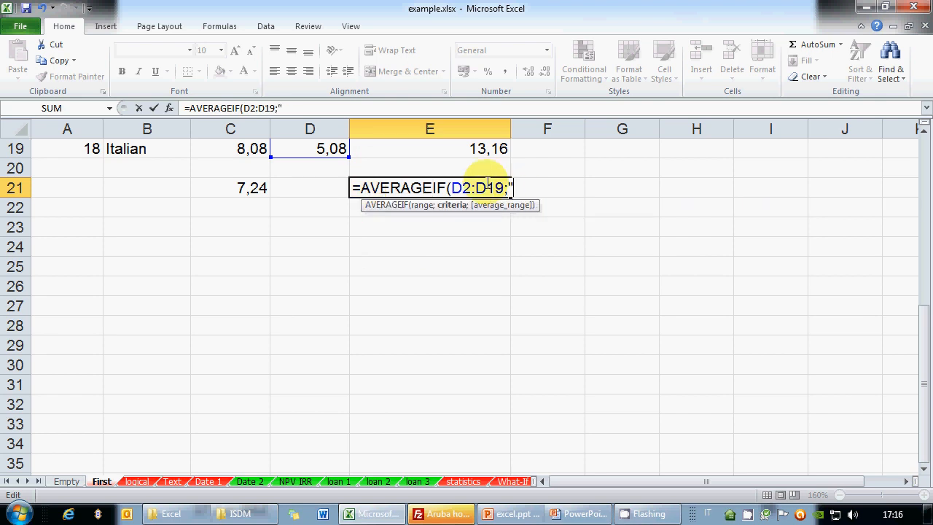
text(";)
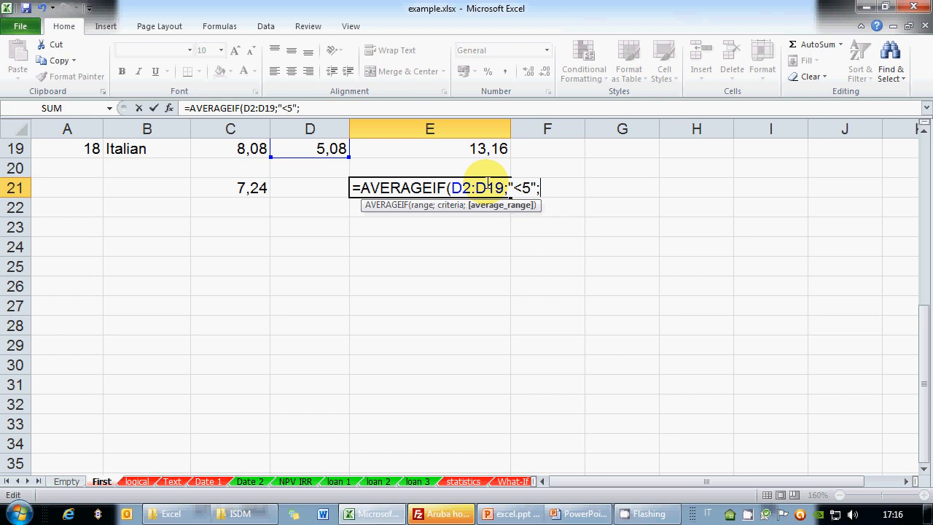
drag(460, 149, 454, 166)
scroll(401, 224, down, 4)
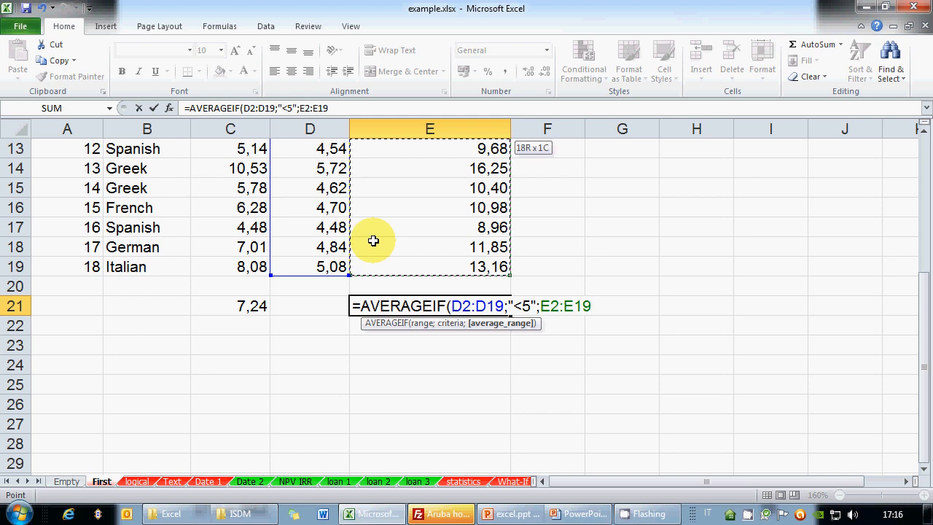
text())
key(Return)
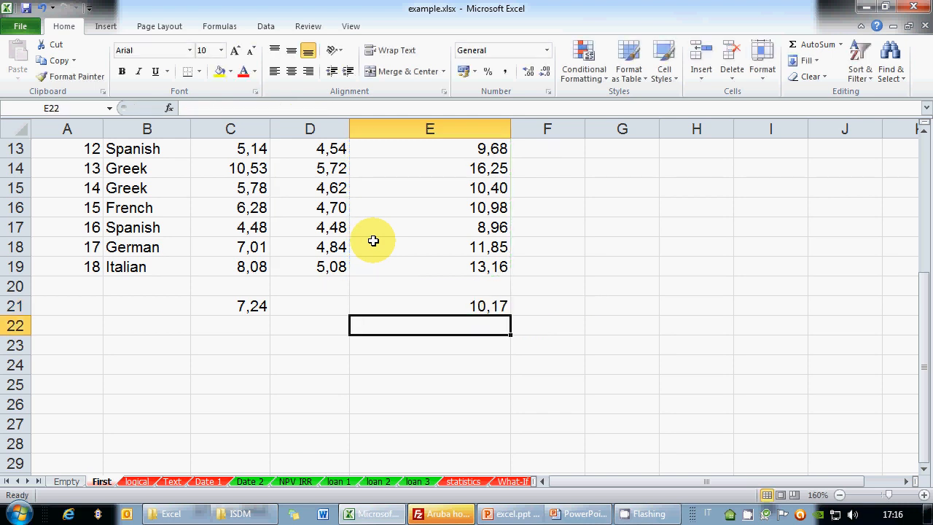
key(Up)
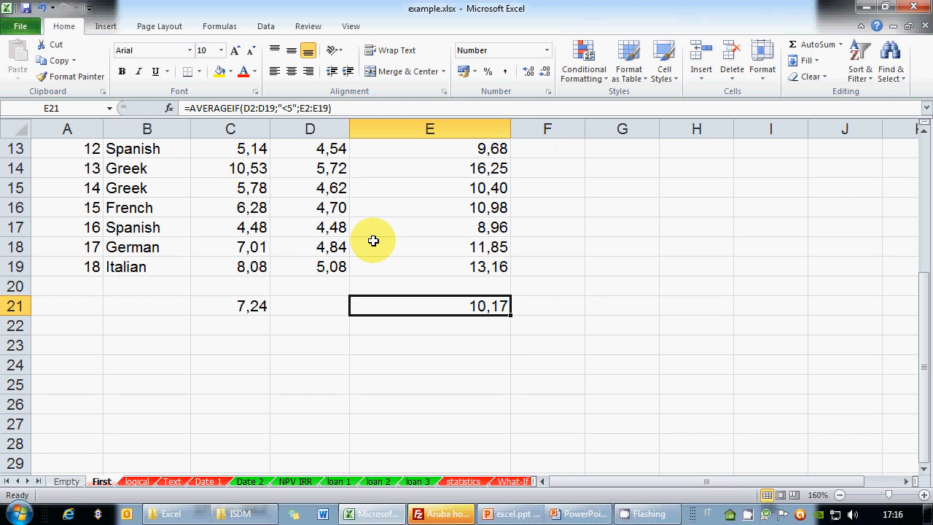
Change the nationality criterion of the AVERAGEIF formula in C21 to "Danish" and enter it.
double_click(246, 306)
click(295, 109)
double_click(241, 306)
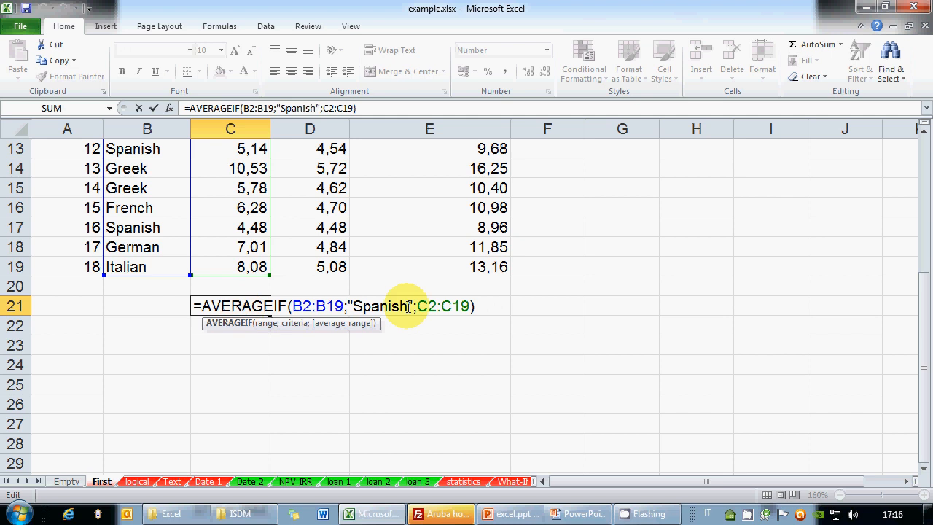
click(358, 305)
drag(354, 306, 407, 306)
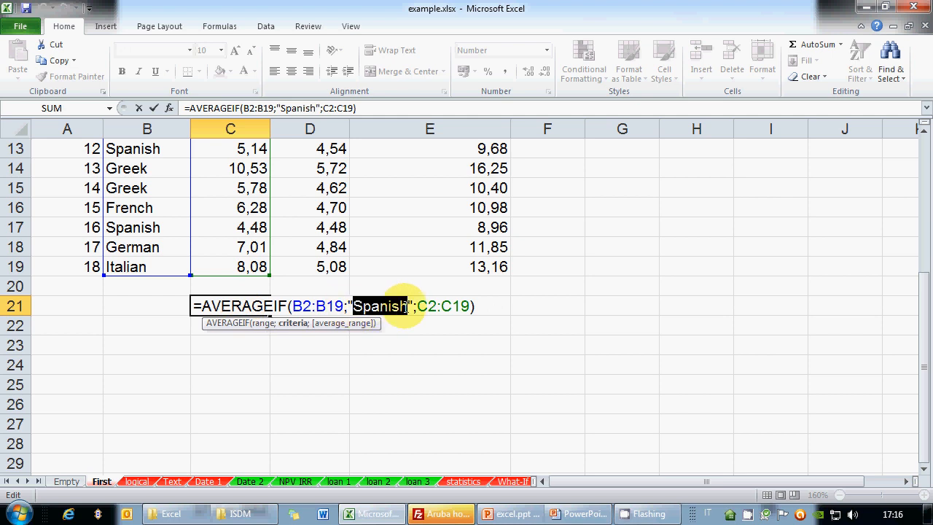
text(Danish)
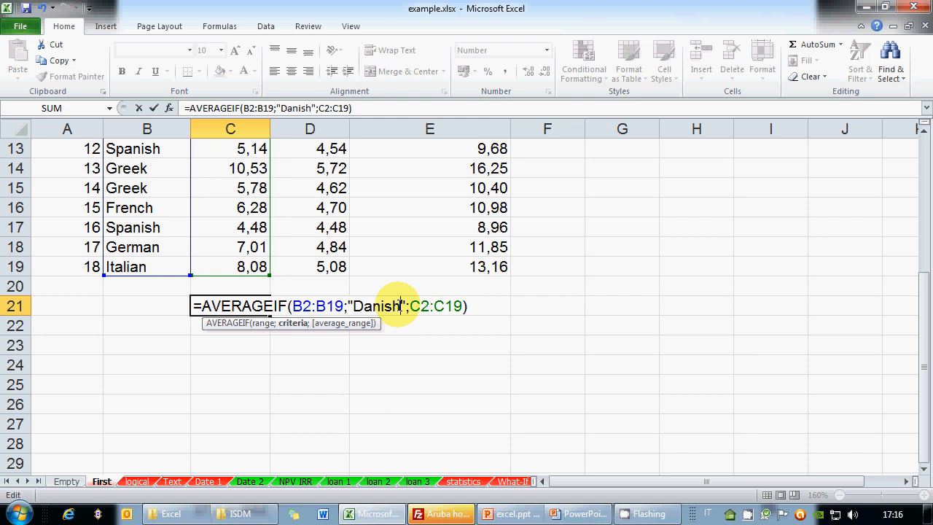
key(Return)
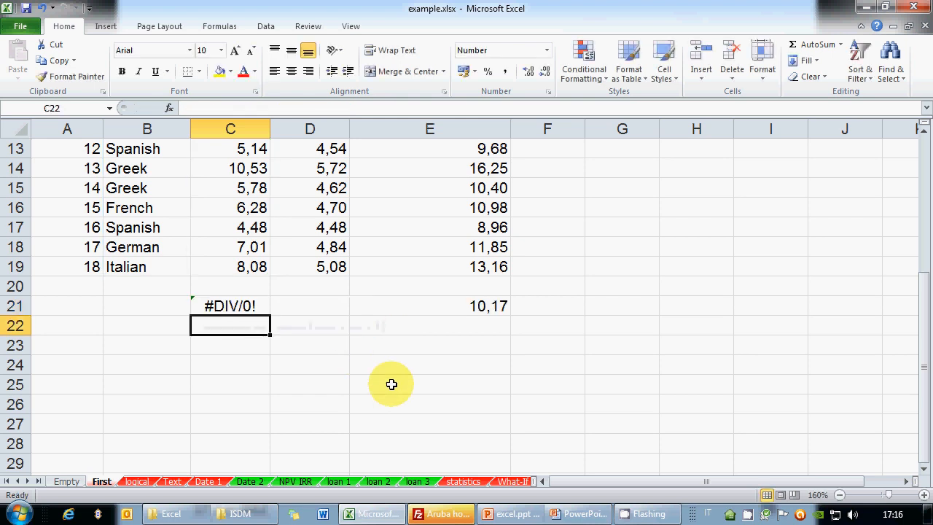
Examine the AVERAGEIF formula in C21 and its arguments, leaving it as it is.
key(Up)
double_click(250, 306)
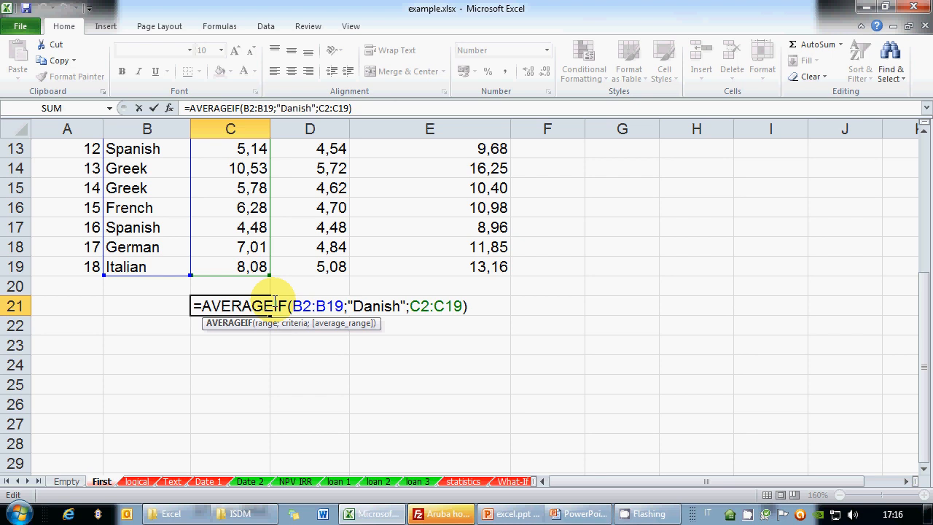
key(Return)
key(Up)
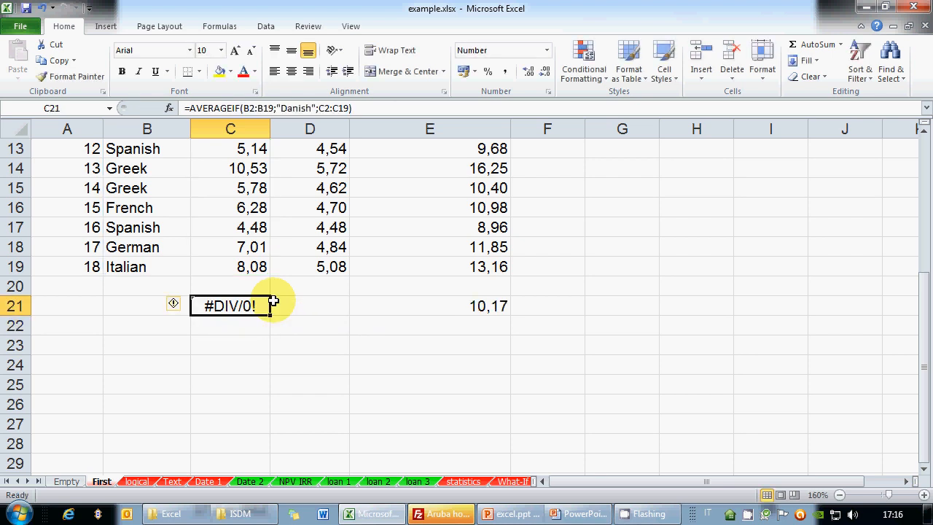
click(240, 343)
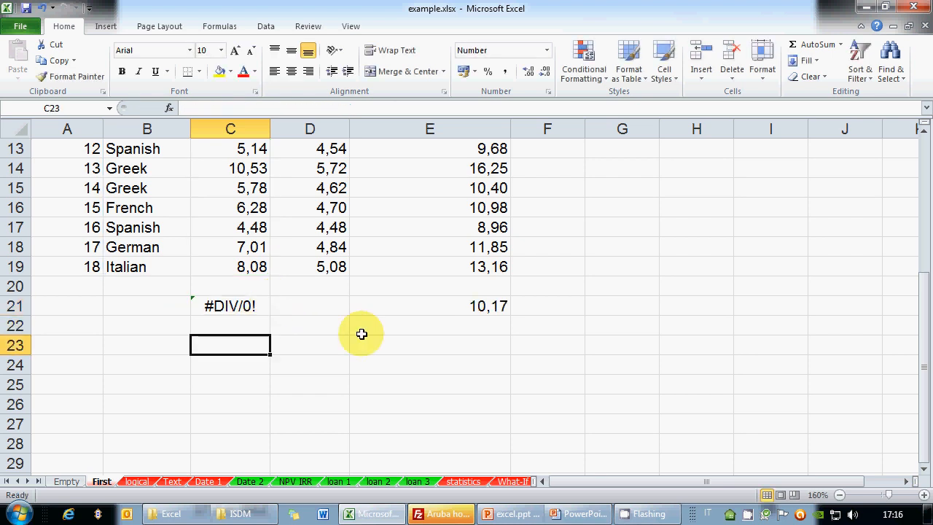
Clear the AVERAGEIF formula from C21.
click(235, 306)
key(Delete)
key(Return)
key(Return)
text(CO)
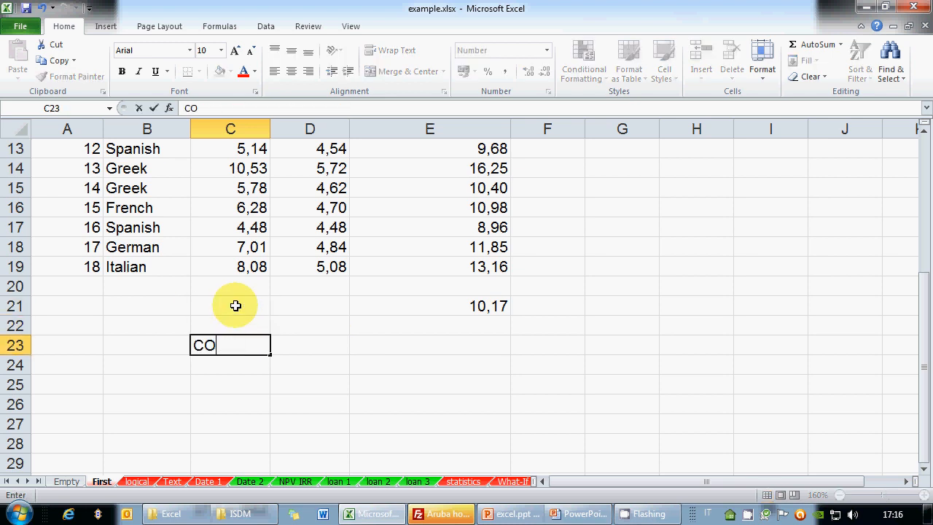
text(UNTIF()
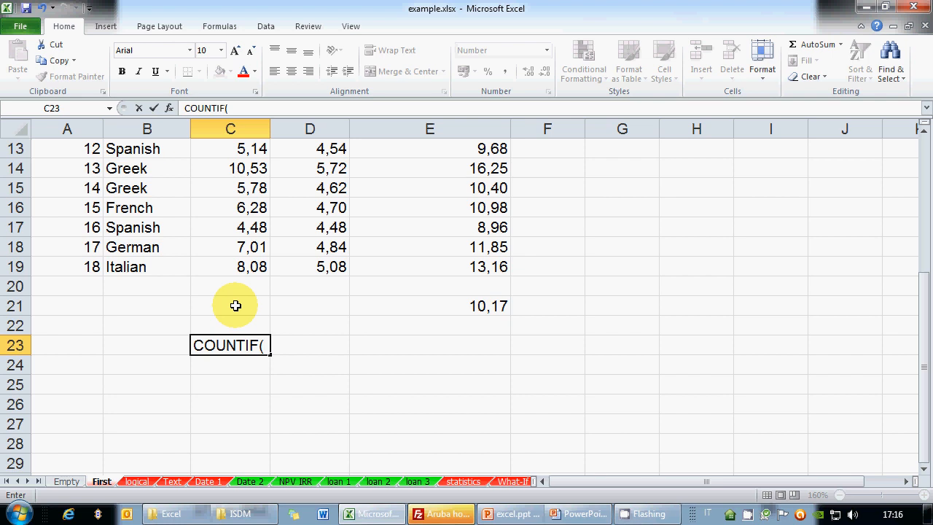
key(Home)
key(Right)
key(Right)
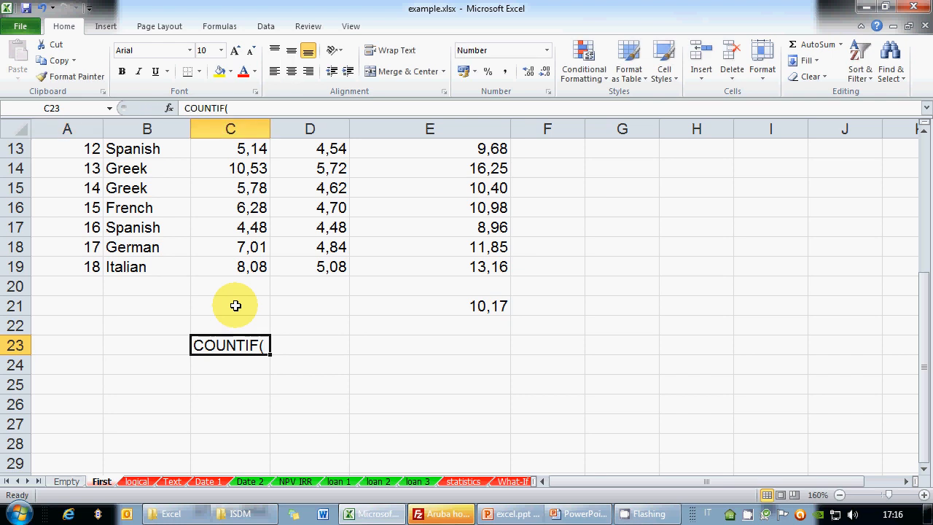
Enter the formula =COUNTIF(B2:B19;"Spanish") in C23 to count the Spanish people in the nationality column.
text(=COUNTIF()
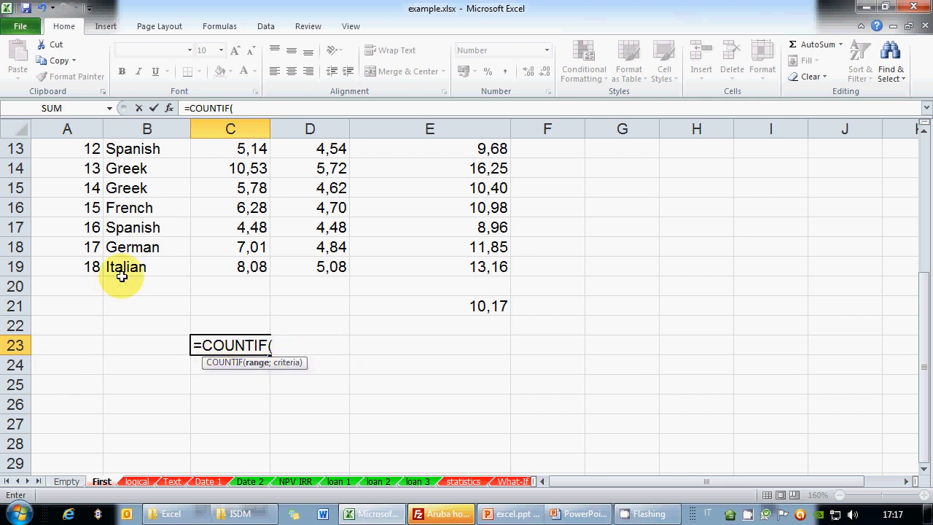
drag(121, 271, 126, 266)
scroll(126, 266, up, 4)
text(;)
scroll(306, 290, down, 3)
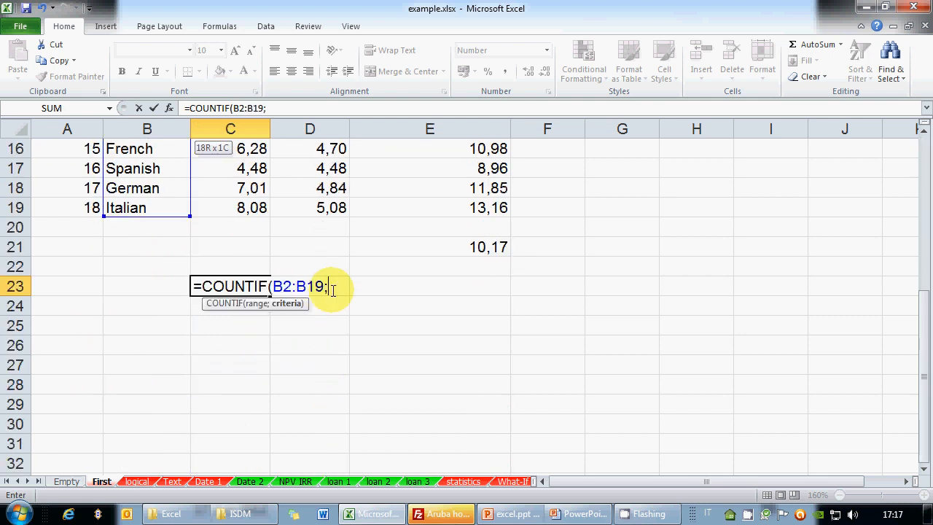
text("Spanis)
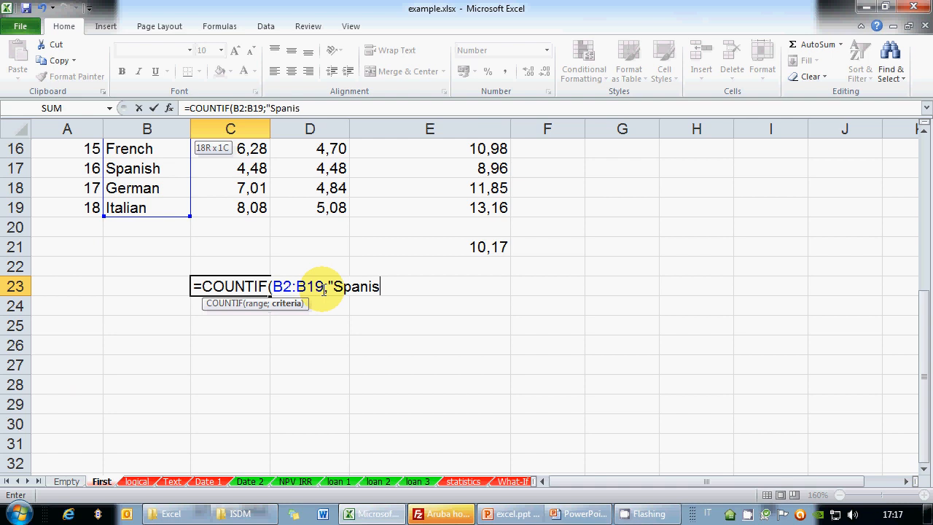
text(h"))
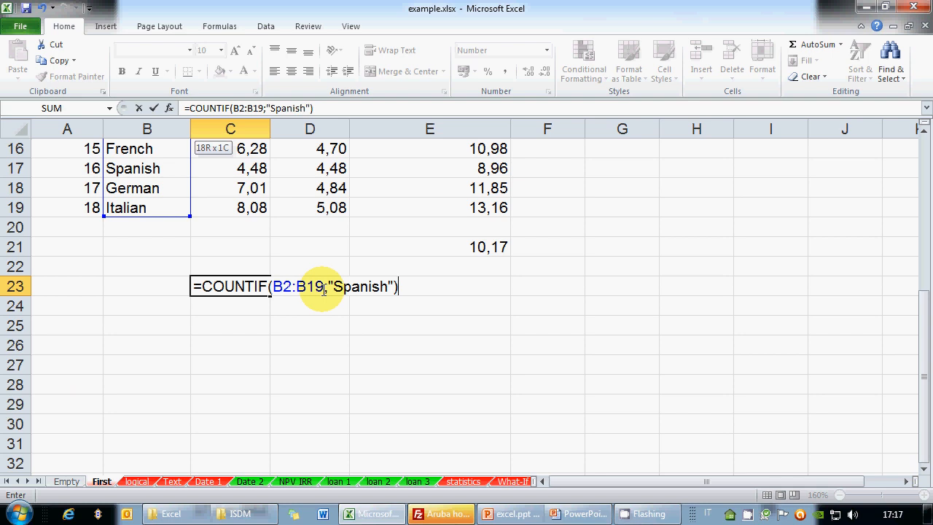
key(Return)
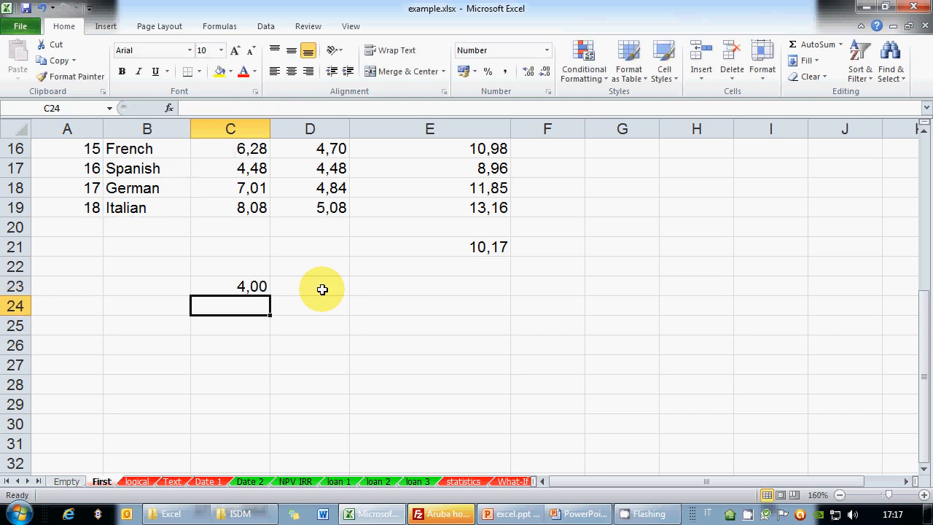
Change the criterion of the COUNTIF formula in C23 to "Danish" and enter it.
key(Up)
double_click(288, 108)
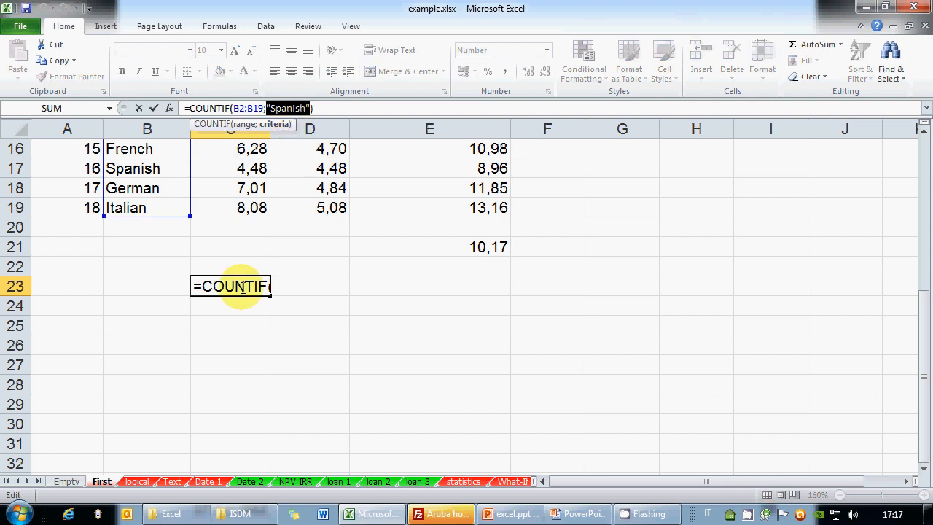
click(323, 290)
drag(333, 287, 360, 286)
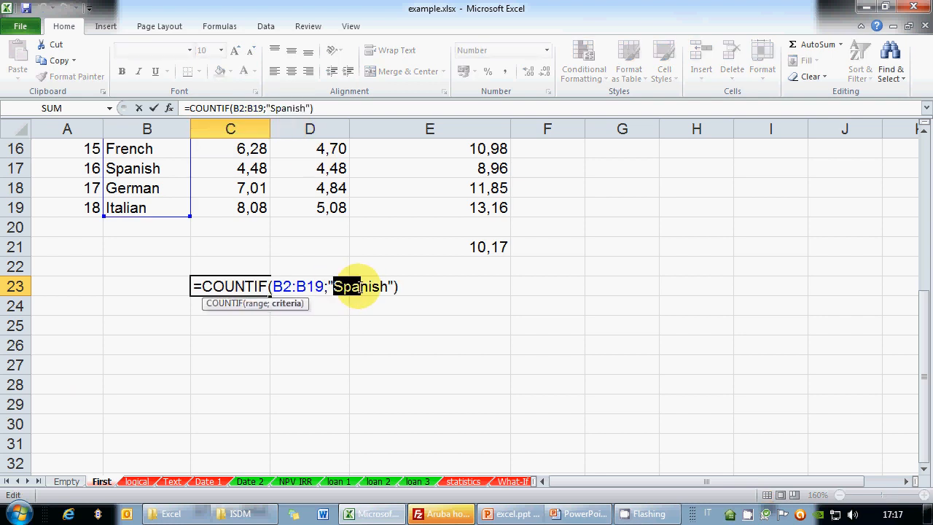
text(Da)
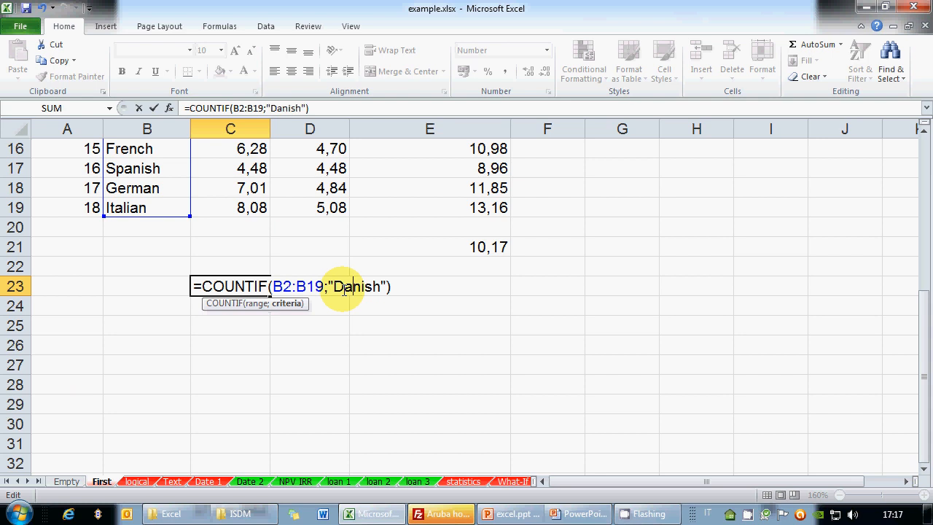
key(Return)
key(Up)
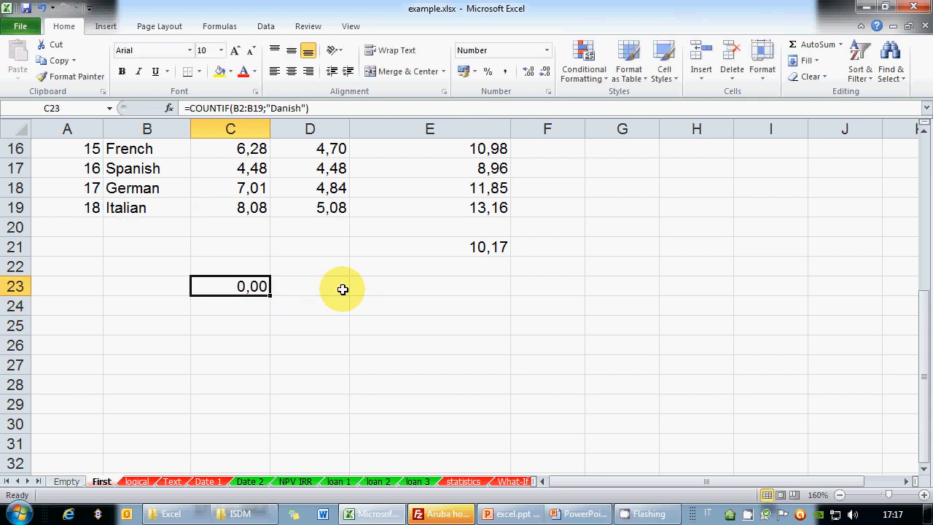
Clear the COUNTIF formula from C23 and the AVERAGEIF formula from E21, then select C21.
key(Delete)
key(Up)
key(Up)
key(Right)
key(Right)
key(Right)
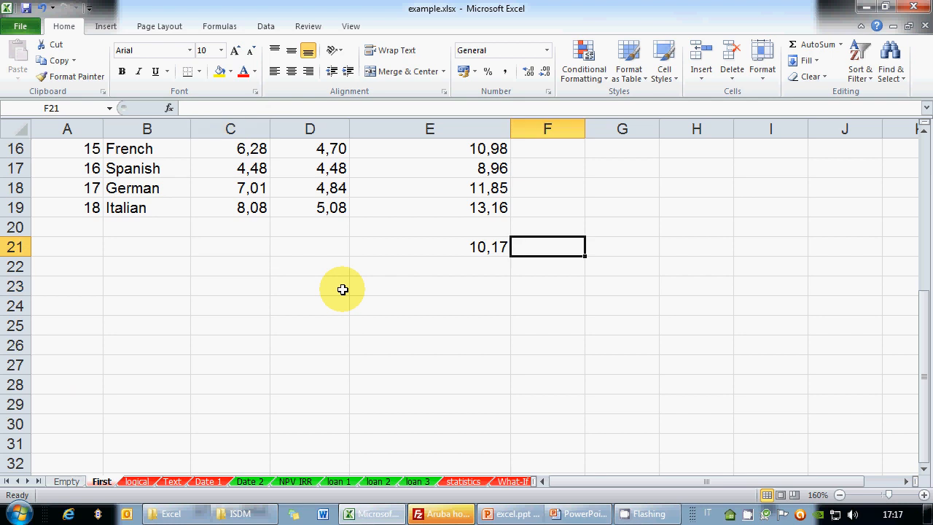
key(Left)
key(Delete)
key(Down)
key(Left)
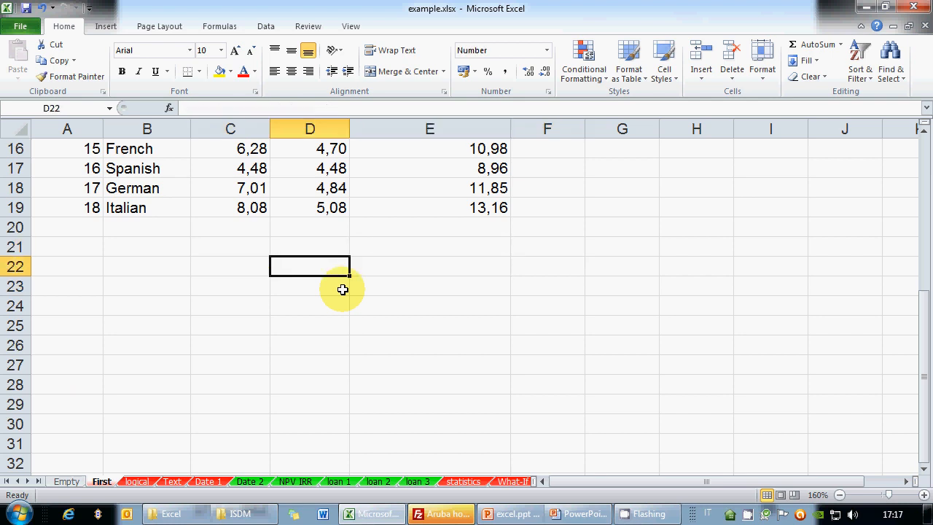
key(Up)
key(Left)
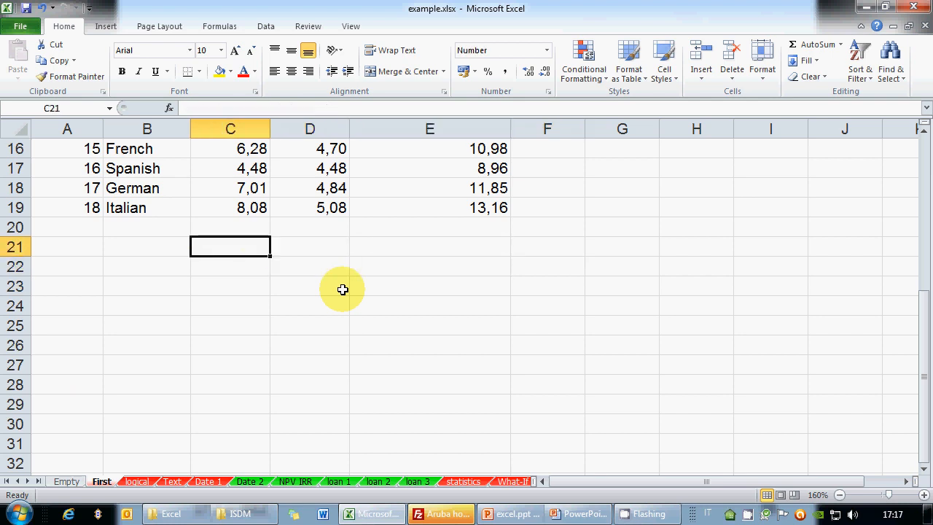
Enter the formula =AVERAGEIF(B2:B19;"Spanish";C2:C19) in C21.
text(=AVERAGEIF()
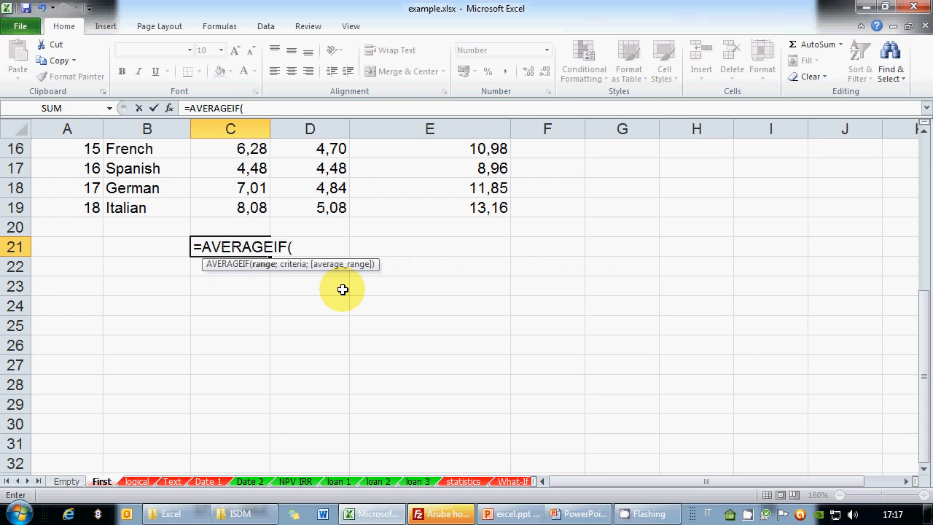
drag(135, 205, 133, 209)
text(;)
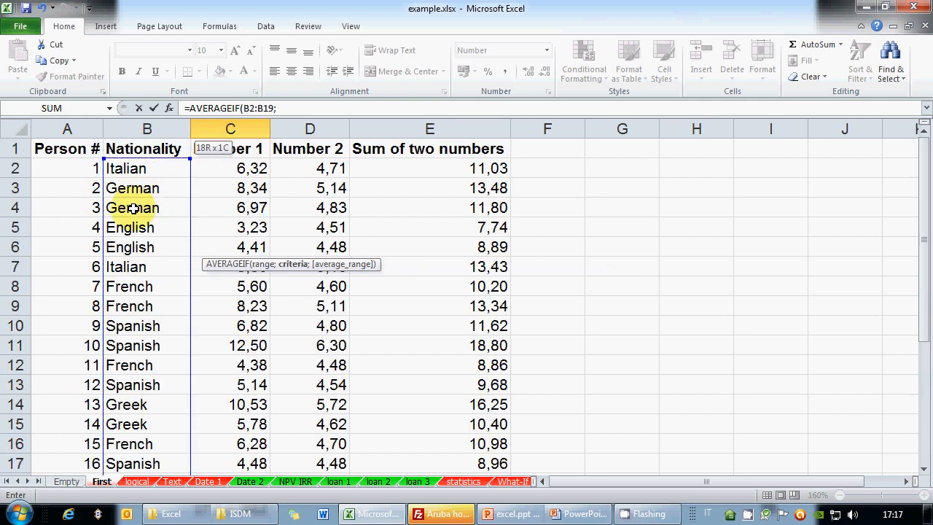
text("Spanish";)
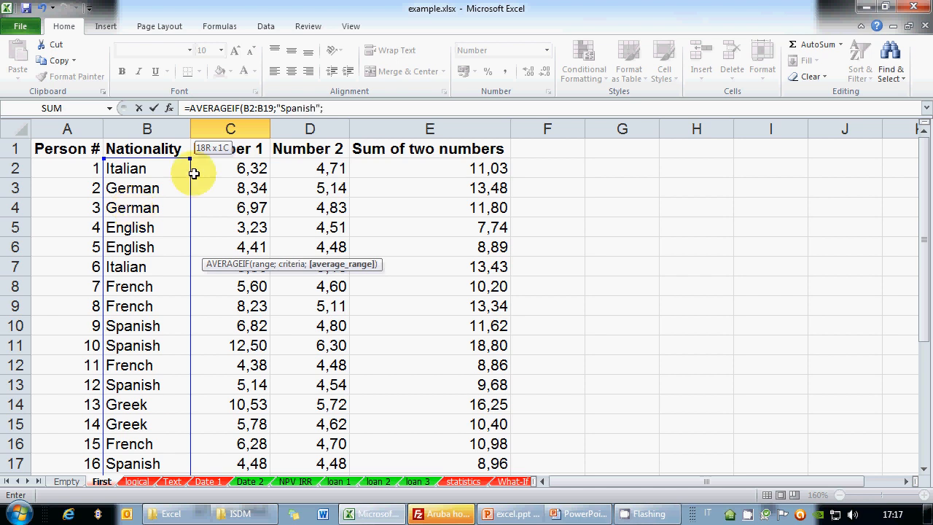
drag(212, 172, 219, 179)
key(Return)
key(Up)
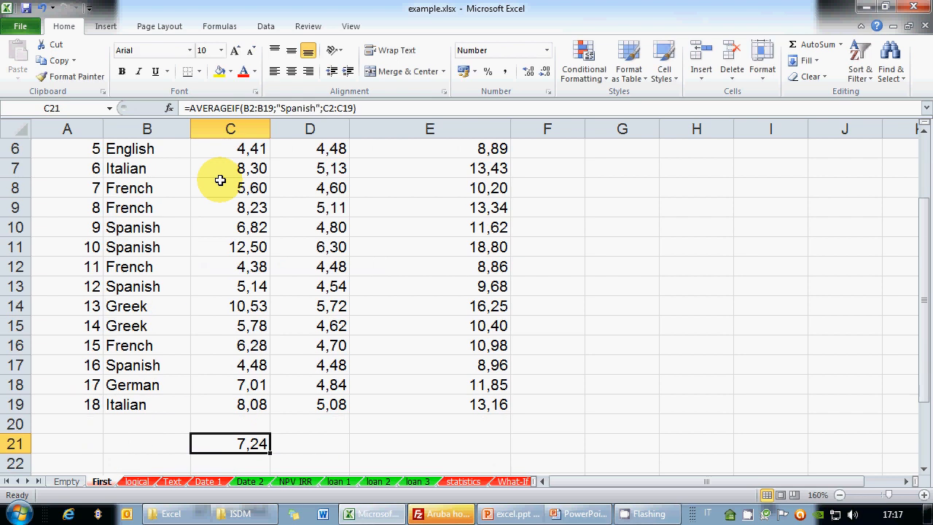
Examine the range, criterion and average range of the AVERAGEIF formula in C21.
click(300, 106)
scroll(284, 417, down, 2)
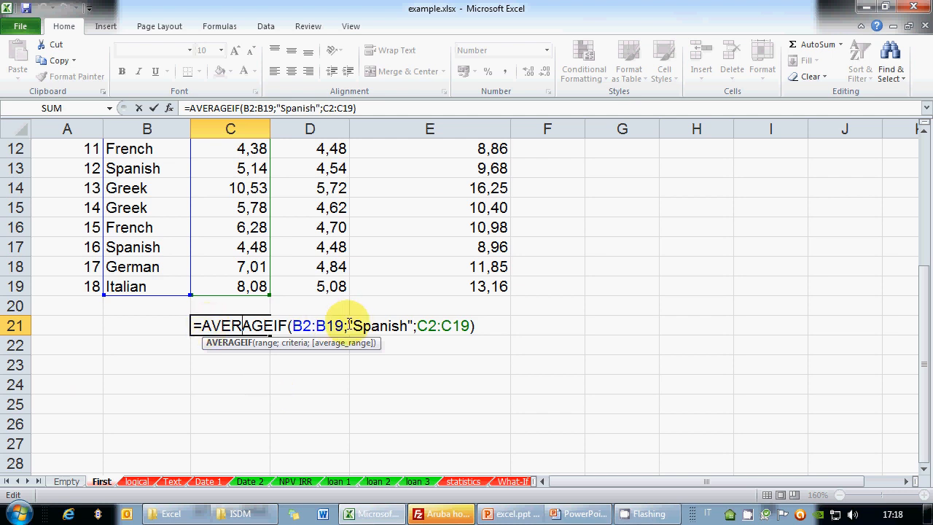
click(223, 362)
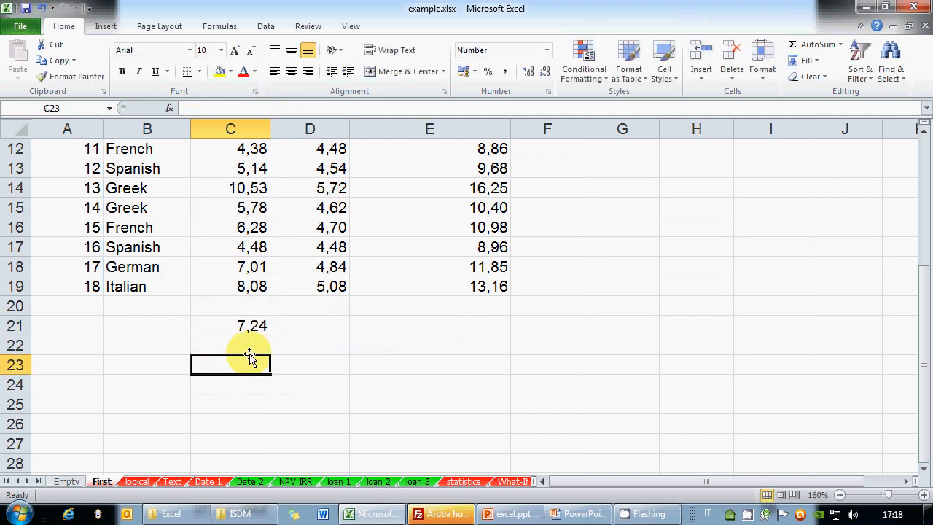
Enter the formula =SUMIF(B2:B19;"Spanish";C2:C19) in C23 to sum the first numbers of the Spanish people.
text(=SUMIF)
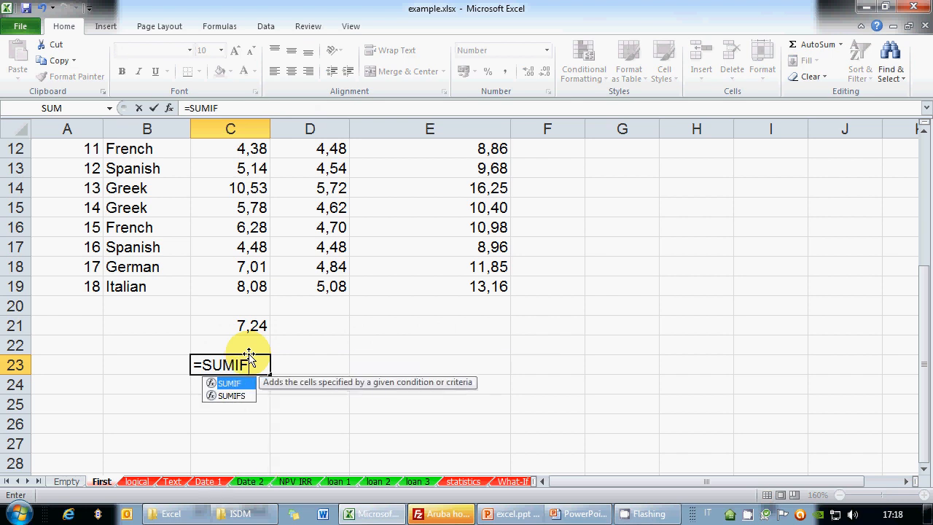
text(()
click(166, 289)
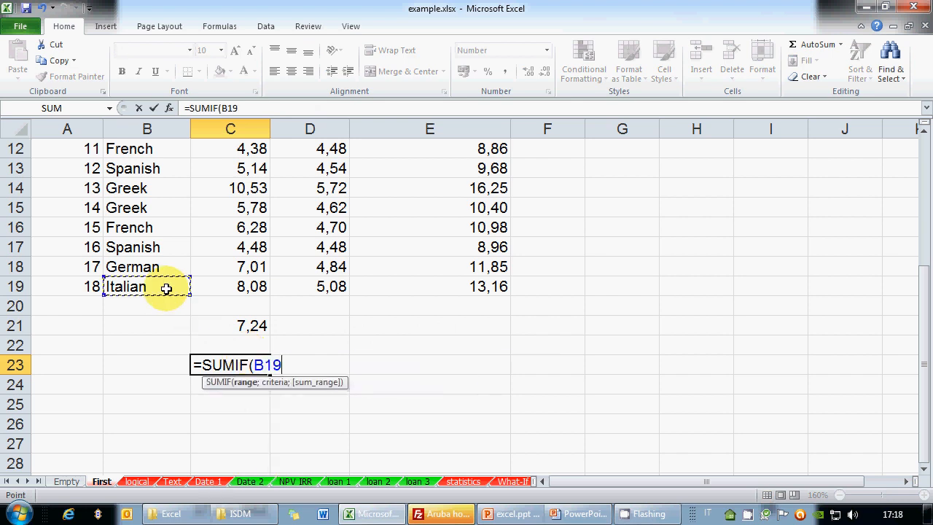
key(ctrl+shift+Up)
key(shift+Down)
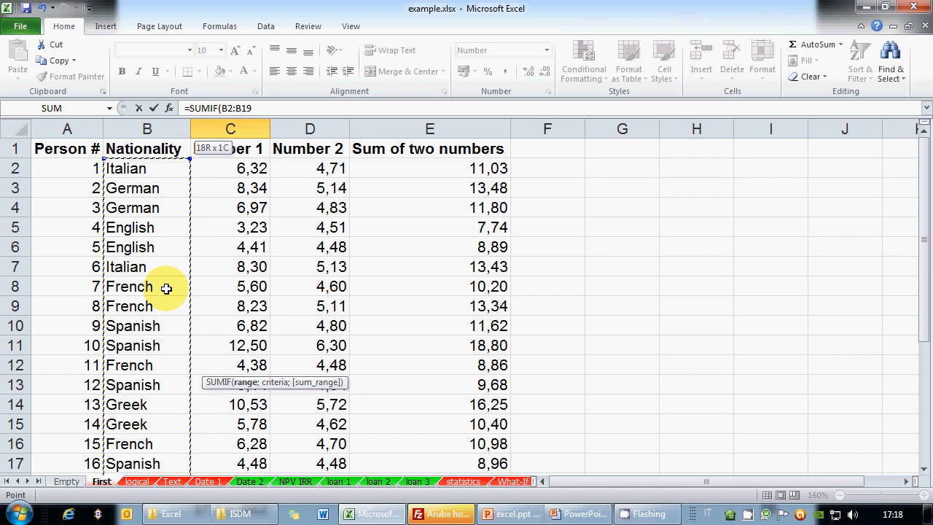
text(;"Spanish)
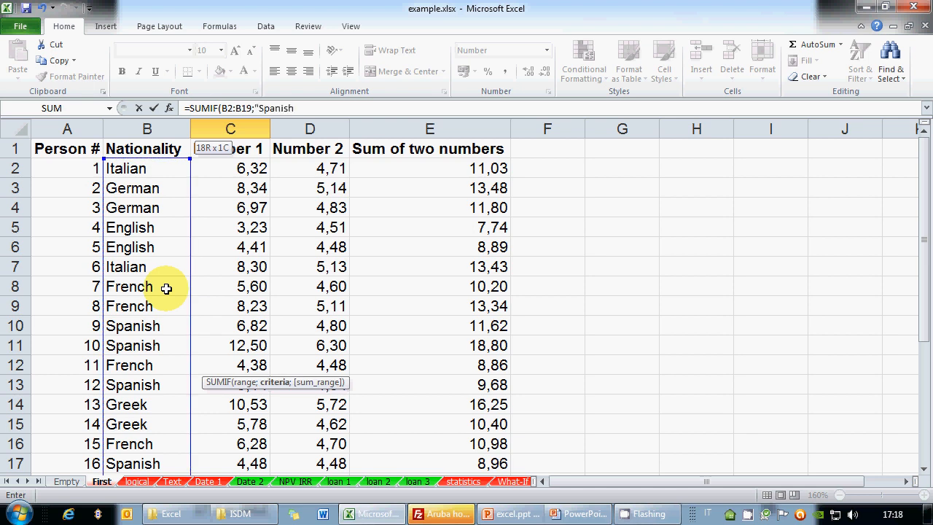
text(";)
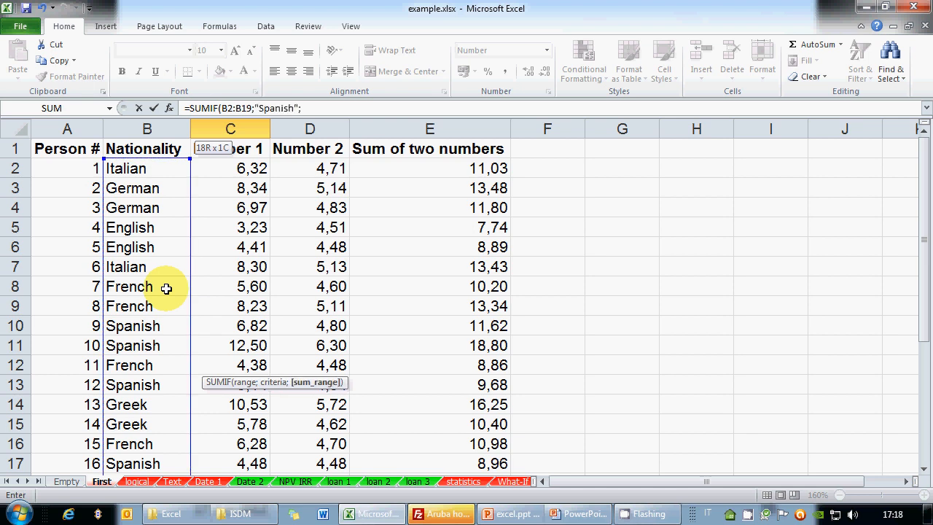
click(248, 170)
key(ctrl+shift+Down)
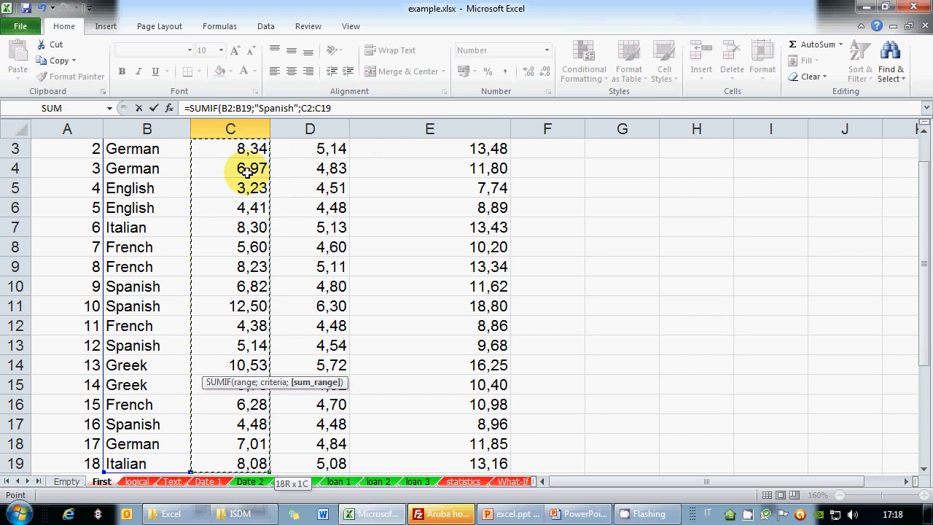
key(Return)
key(Up)
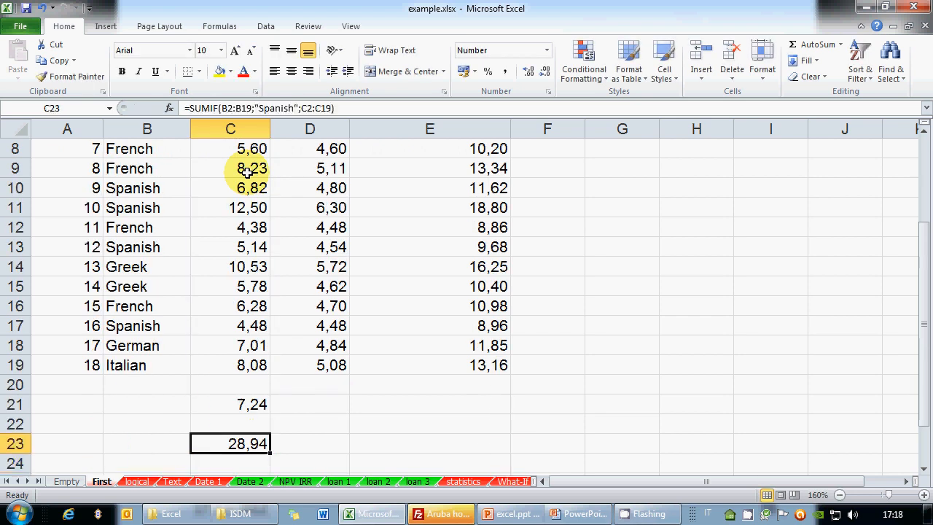
Divide the SUMIF in C23 by COUNTIF(B2:B19;"Spanish") to calculate the average of the Spanish people's first numbers.
click(267, 107)
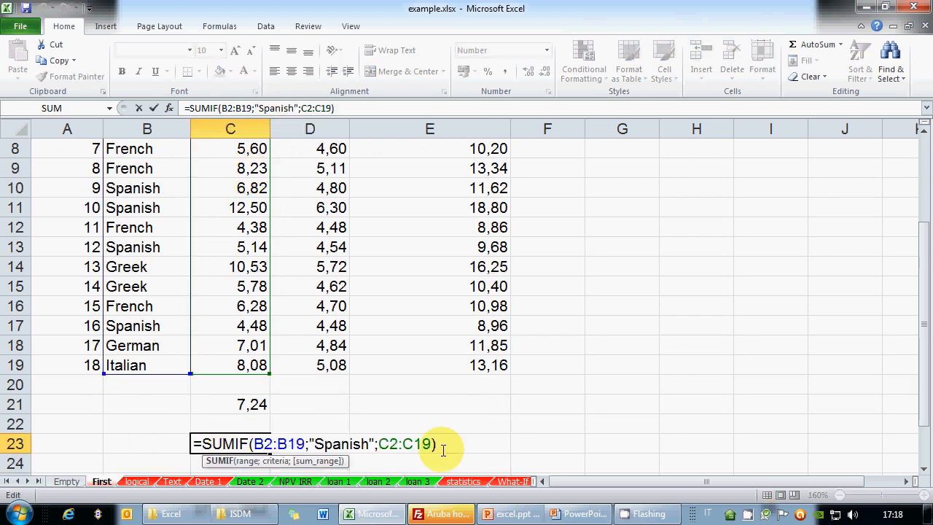
text(/CO)
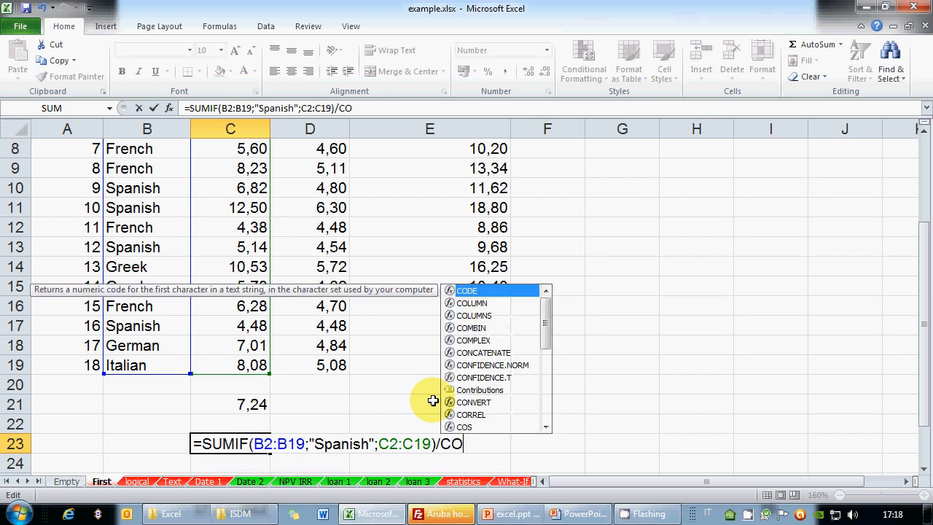
text(UNTIF()
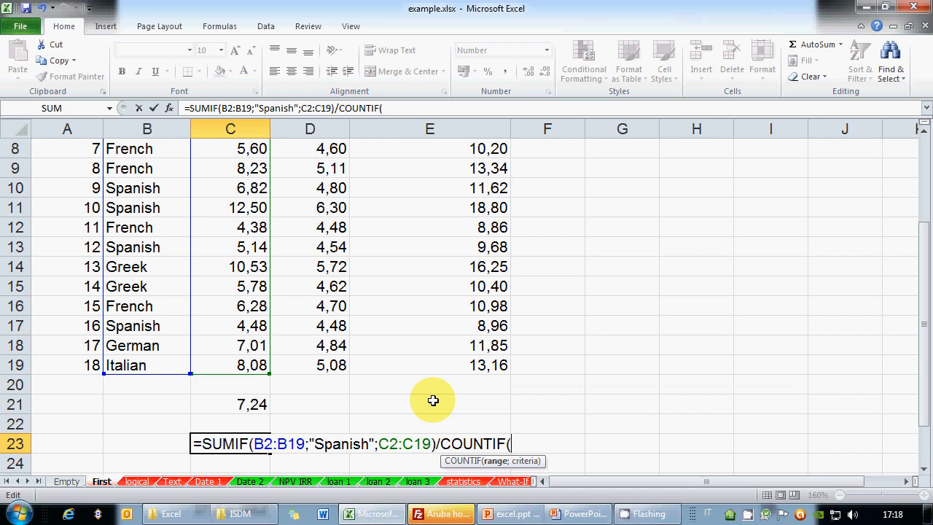
text(B2:B19;)
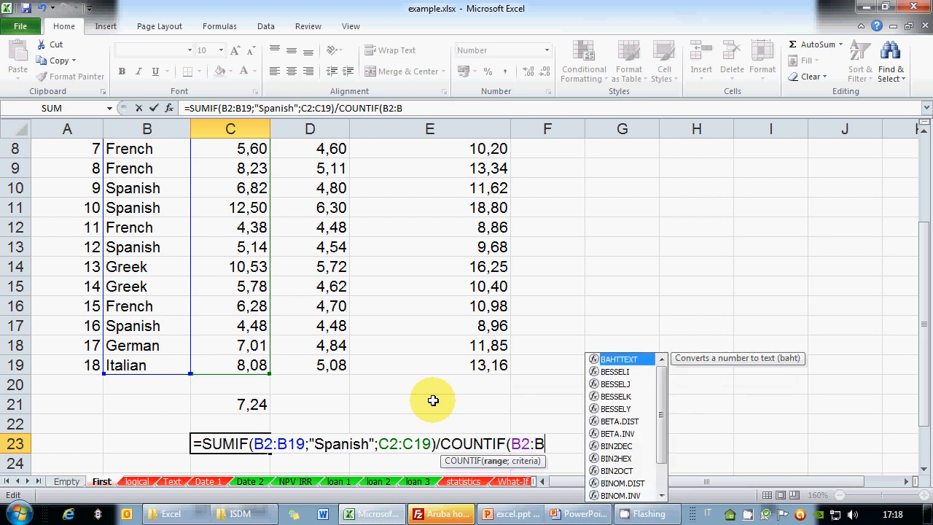
text(")
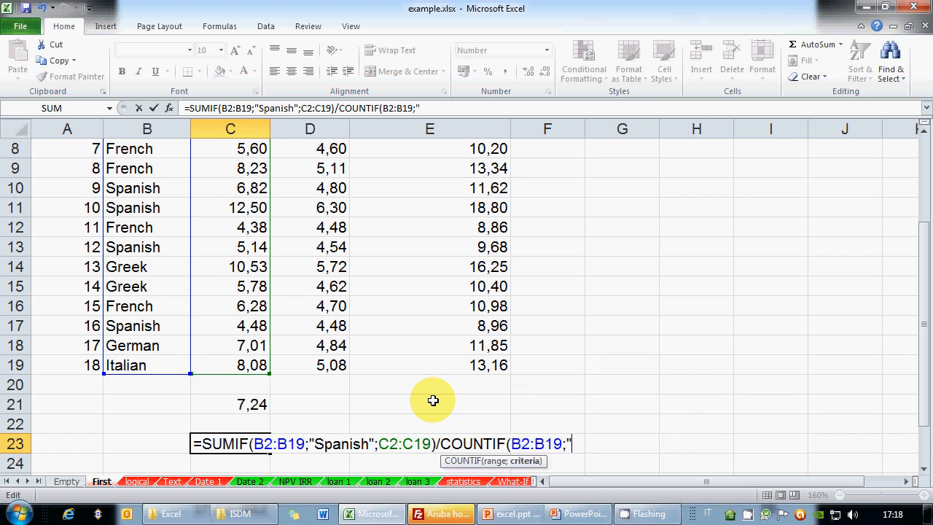
text(Spanish"))
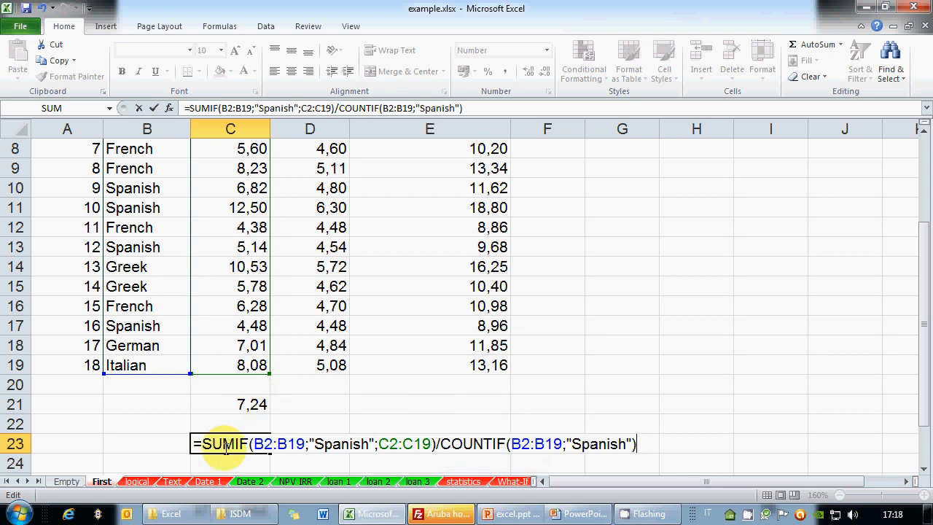
scroll(381, 426, down, 1)
key(Return)
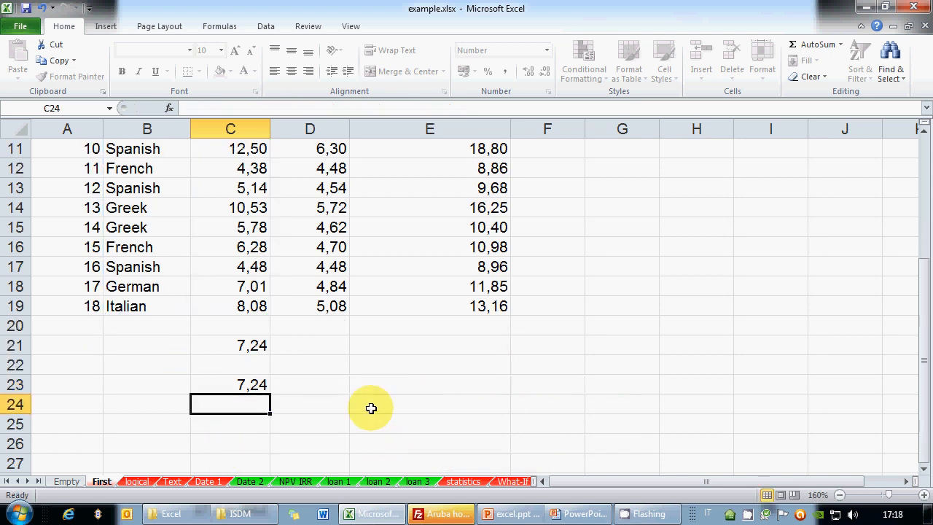
Compare the formulas and results in C23 and C21, then switch to the PowerPoint slide on the Function Library.
key(Up)
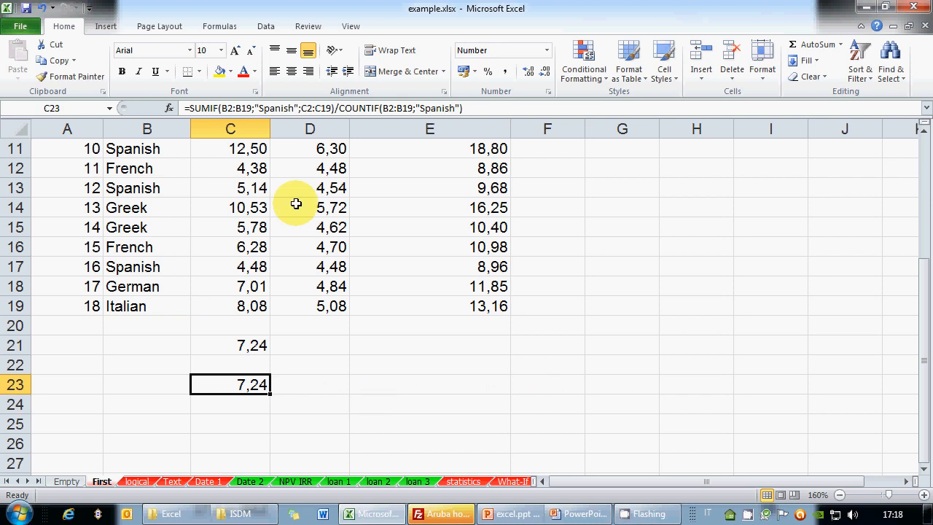
click(243, 343)
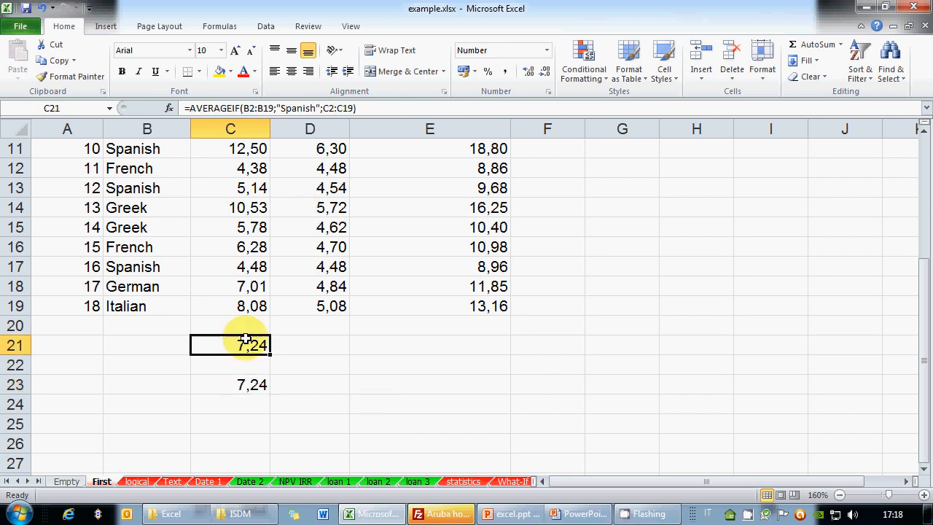
click(273, 389)
click(585, 513)
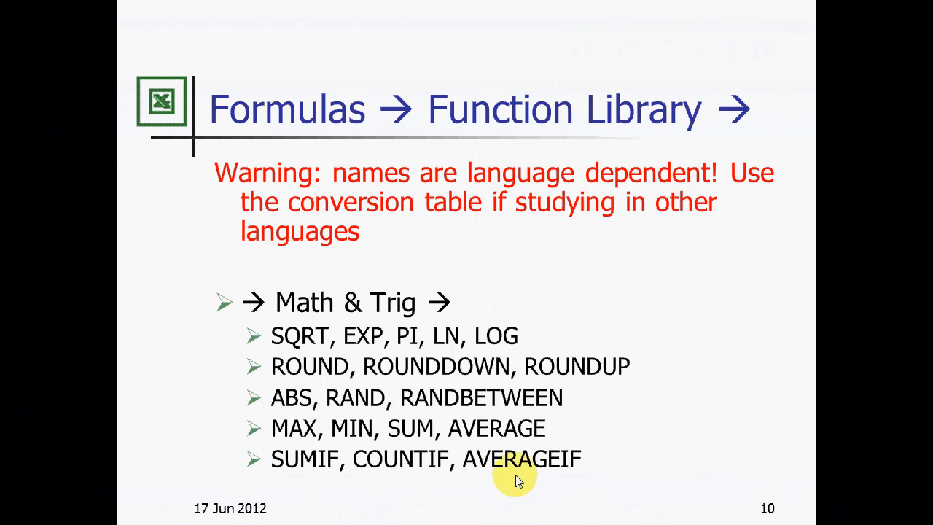
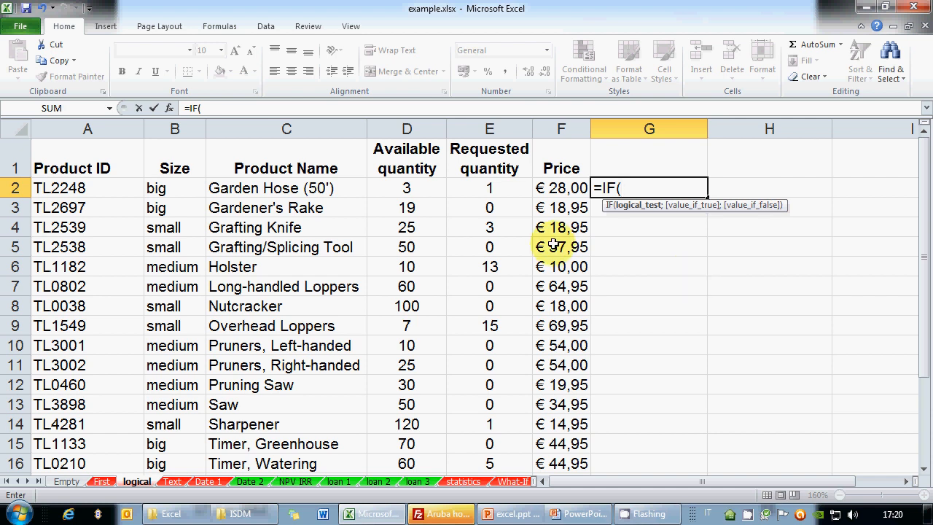
Enter D2<E2 as the logical test of the IF formula in G2, comparing available with requested quantity.
click(432, 190)
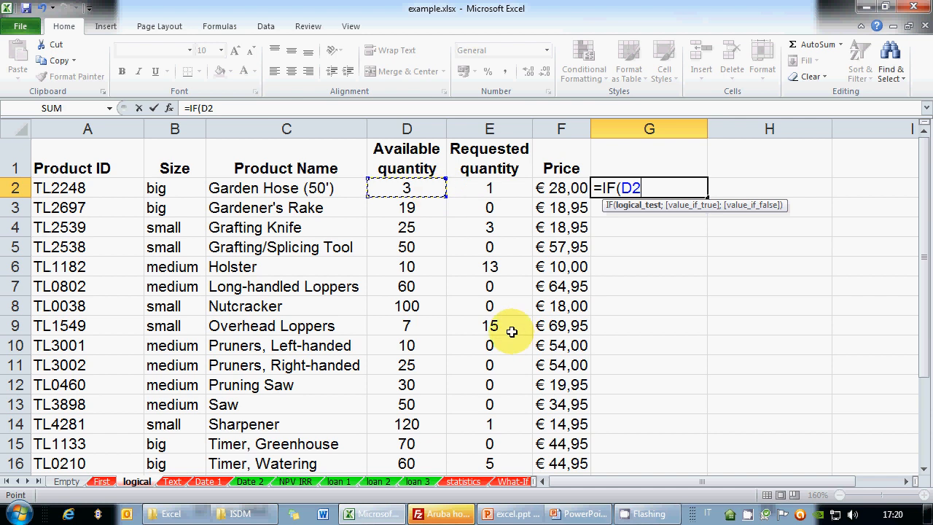
text(<)
click(508, 192)
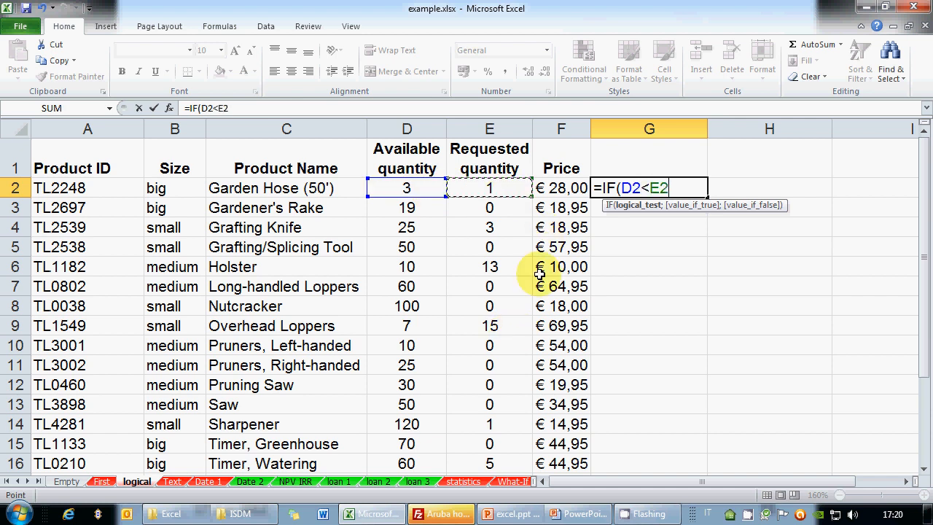
text(;)
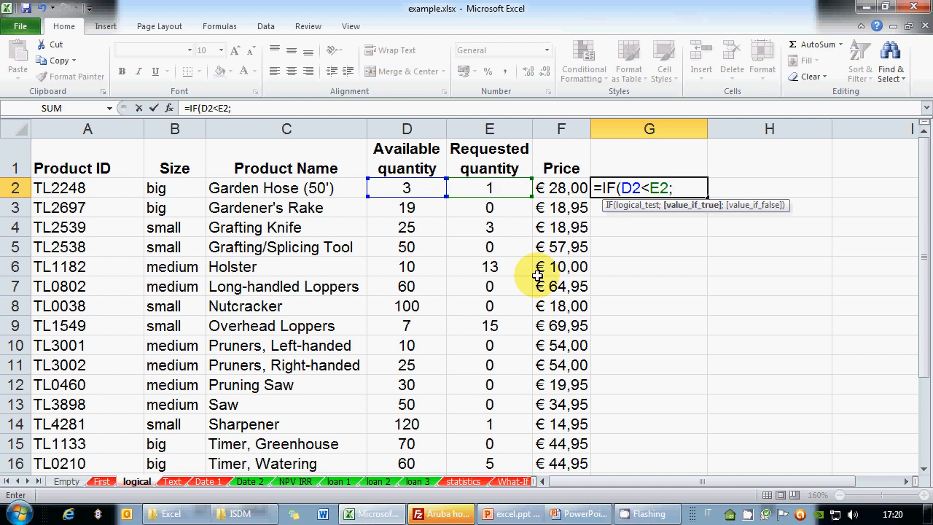
drag(623, 188, 667, 188)
click(667, 190)
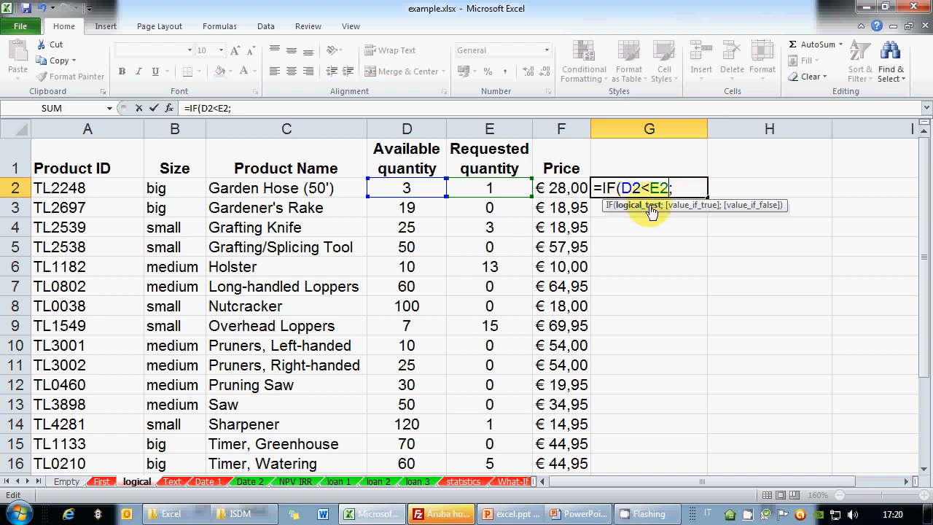
drag(622, 188, 671, 188)
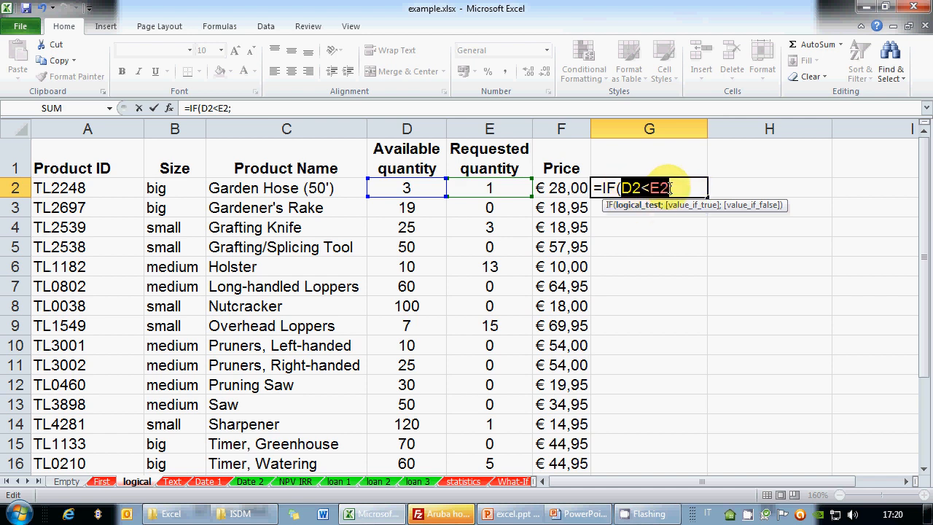
click(673, 188)
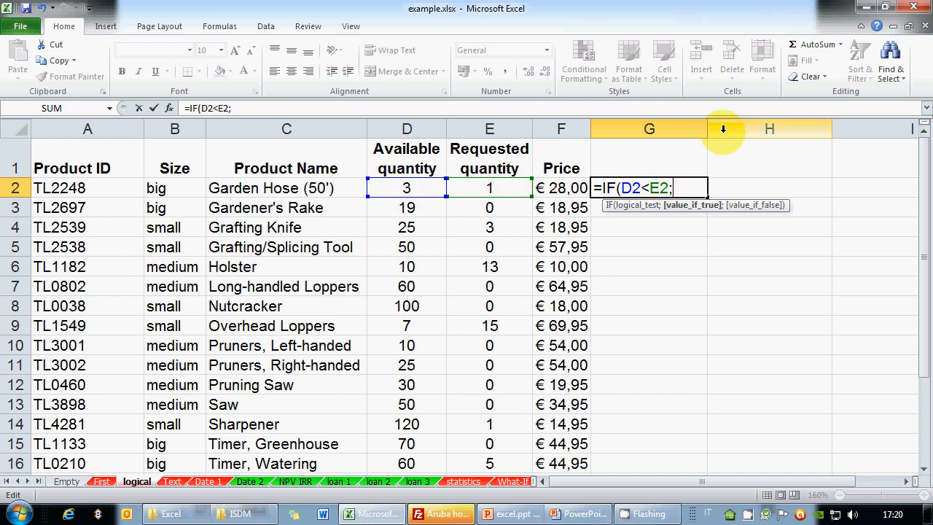
Add "reorder immediately" as the value if true and "ok" as the value if false to the IF formula in G2.
text("reorder i)
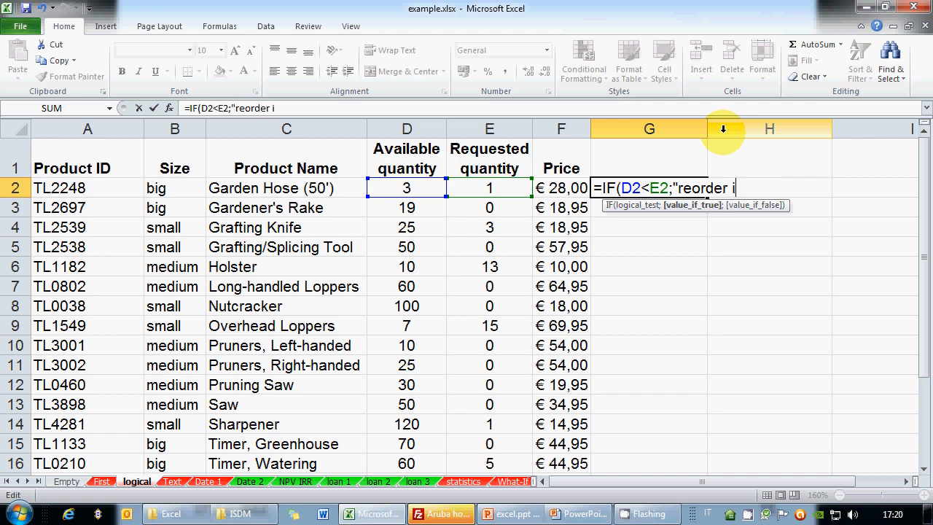
text(mmediately")
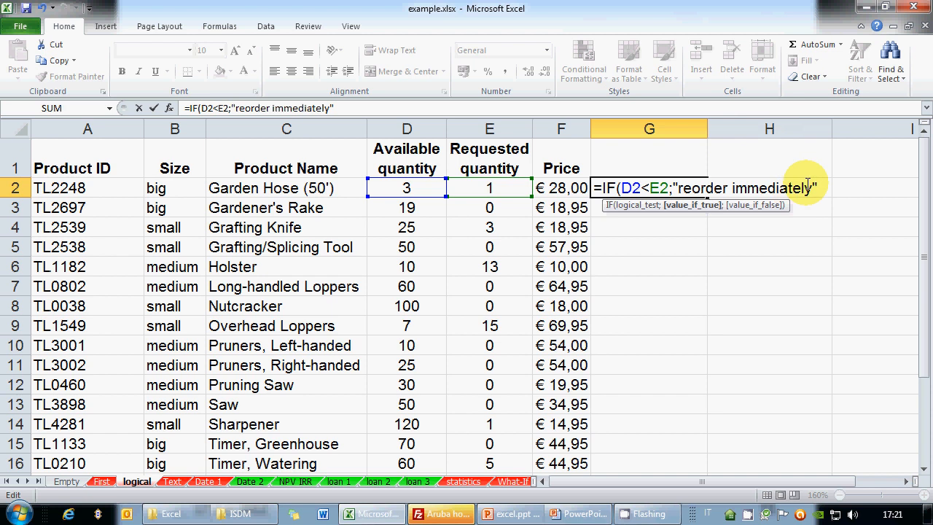
key(BackSpace)
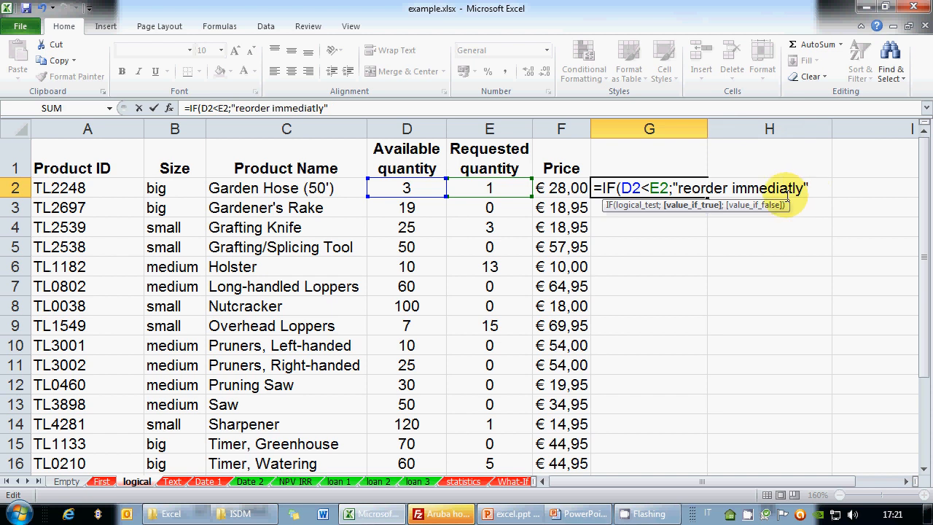
click(810, 188)
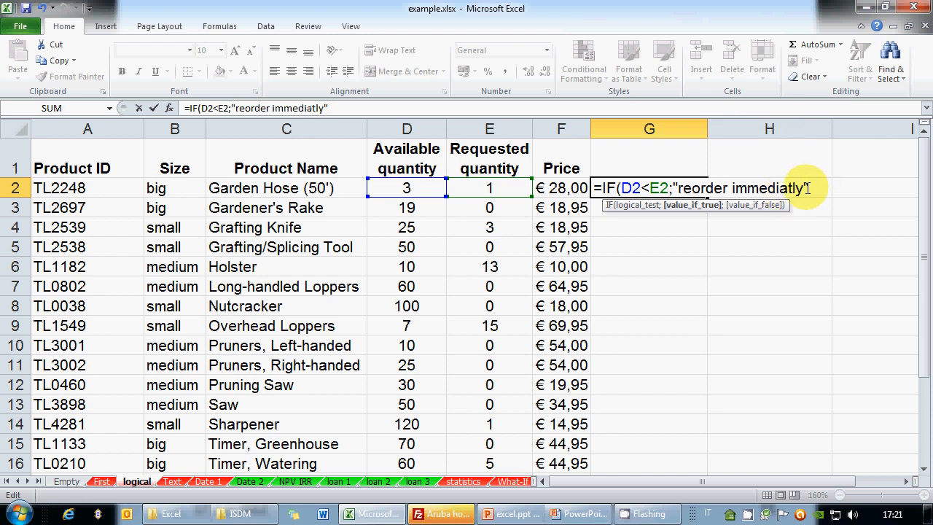
text(;)
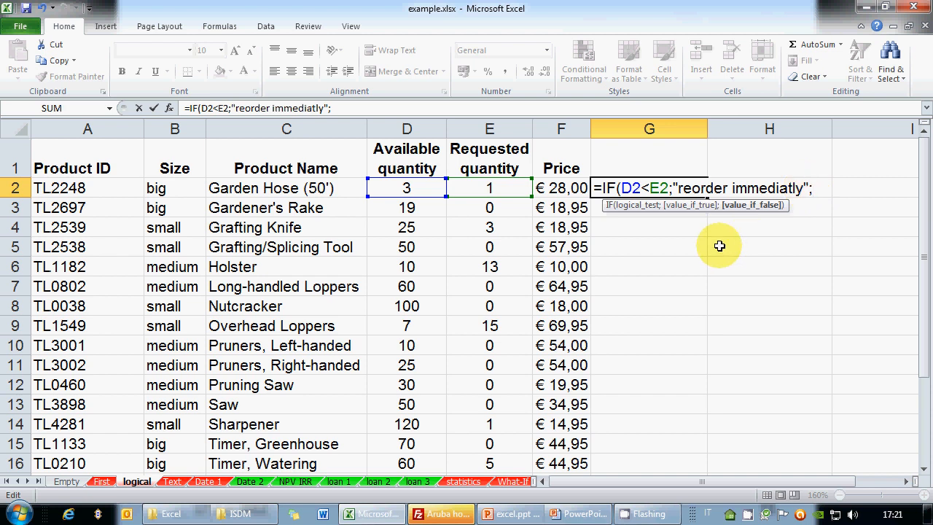
text("ok"))
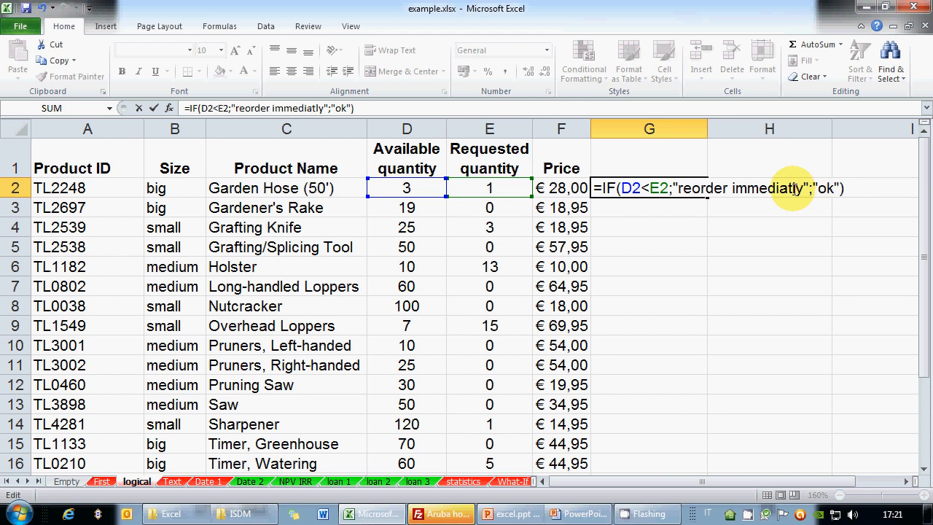
click(793, 188)
text(e)
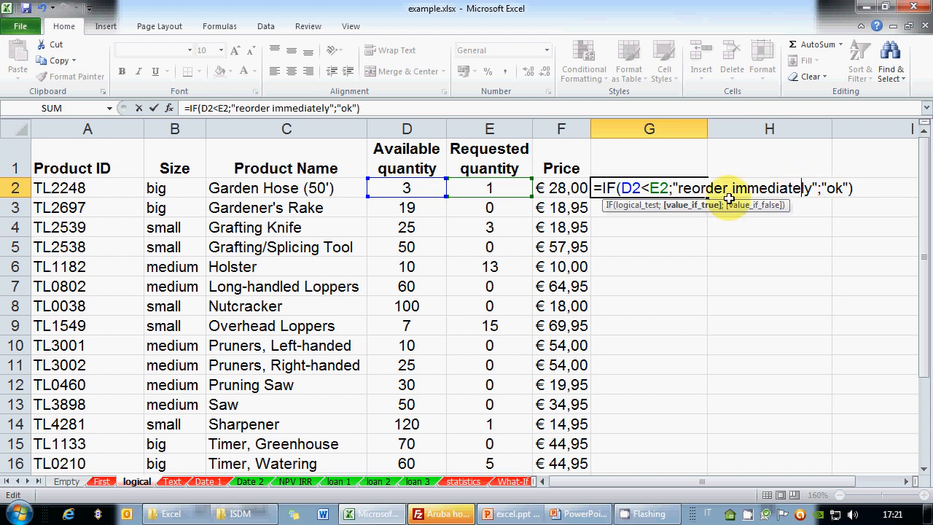
Check the true and false arguments of the IF formula, then confirm it and reselect G2.
click(672, 188)
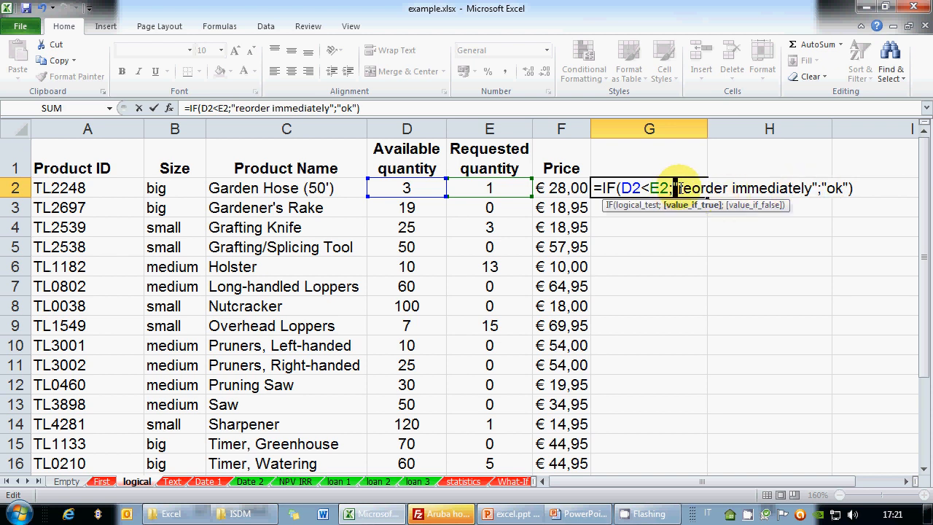
click(816, 188)
click(821, 188)
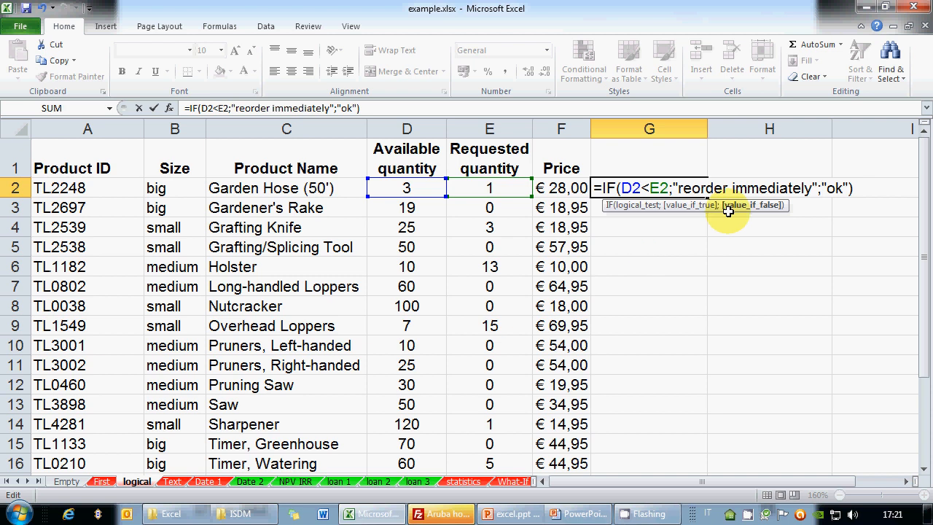
drag(672, 188, 816, 188)
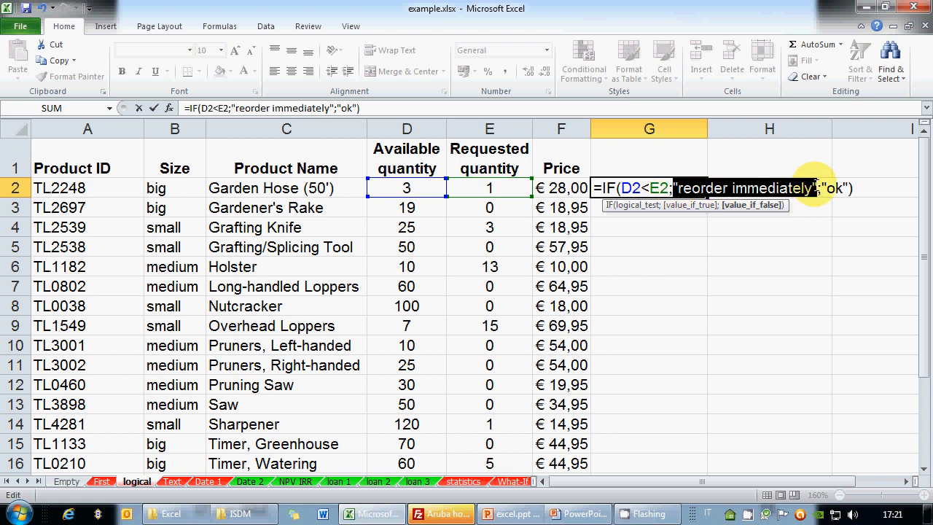
click(820, 188)
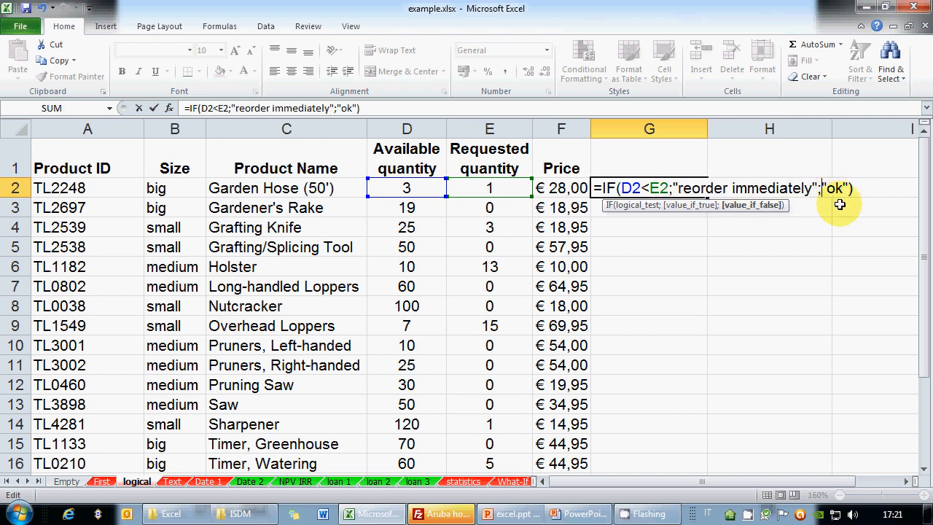
key(Return)
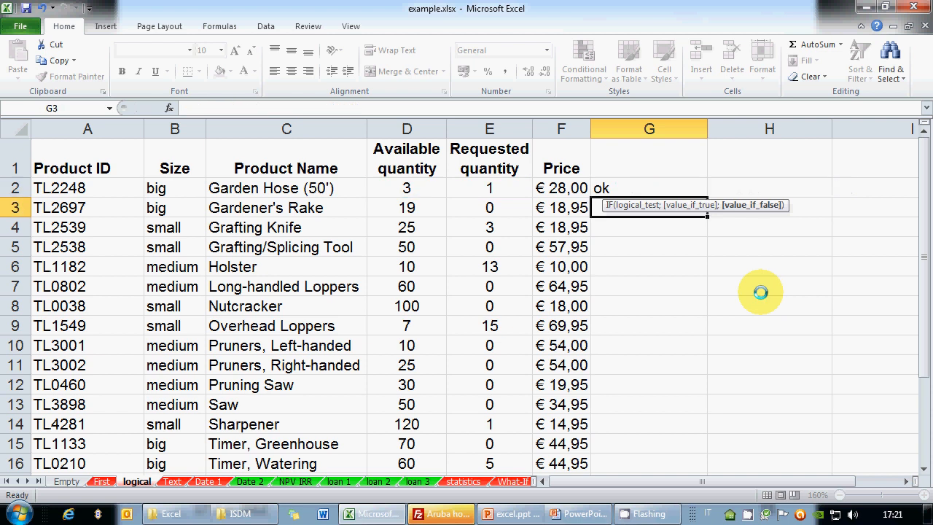
key(Up)
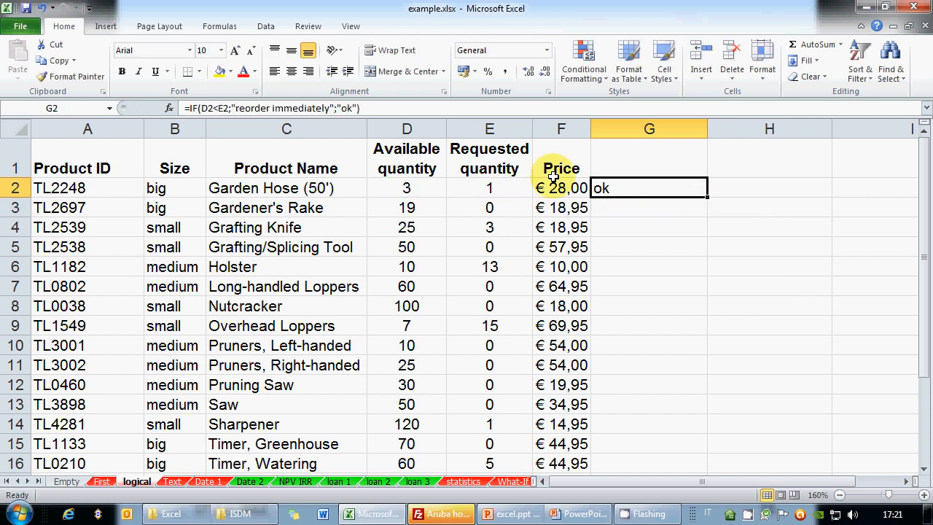
Reopen the IF formula in G2 and review its logical test D2<E2, keeping the formula as it is.
click(257, 111)
double_click(621, 188)
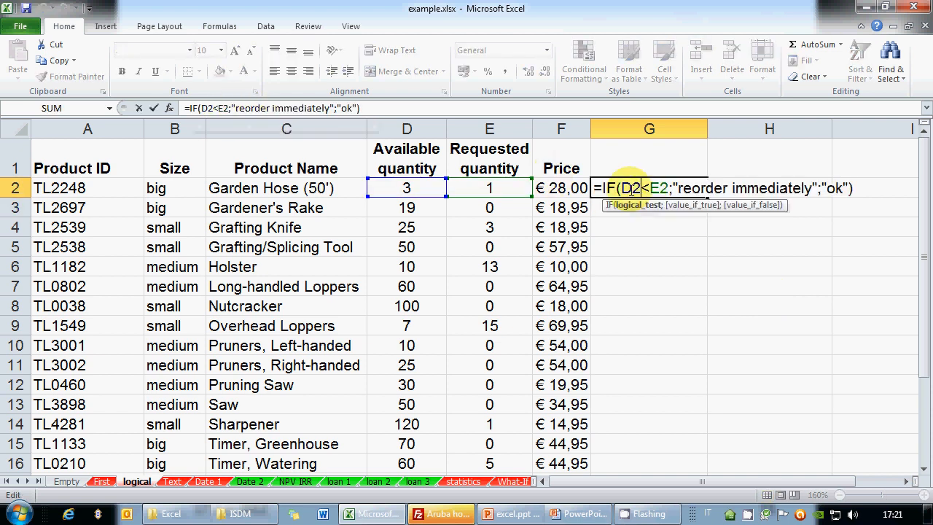
drag(621, 188, 669, 190)
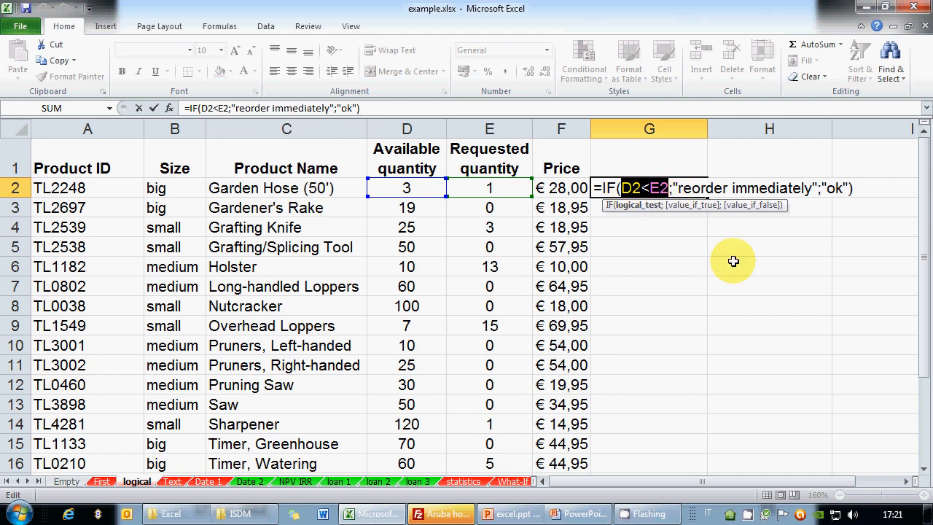
key(ctrl+Return)
Fill the IF formula from G2 down to G16 and inspect the copied formulas in G6 and G9.
drag(707, 198, 661, 464)
click(637, 264)
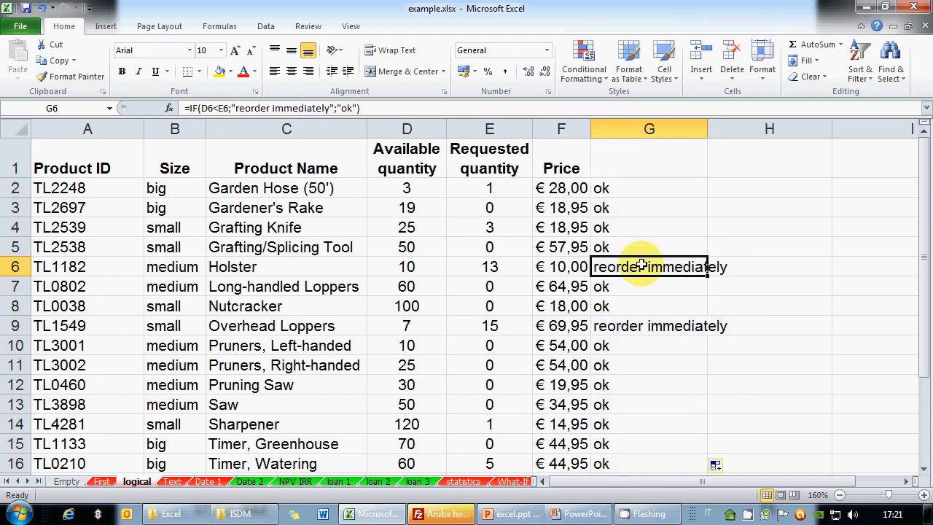
click(625, 327)
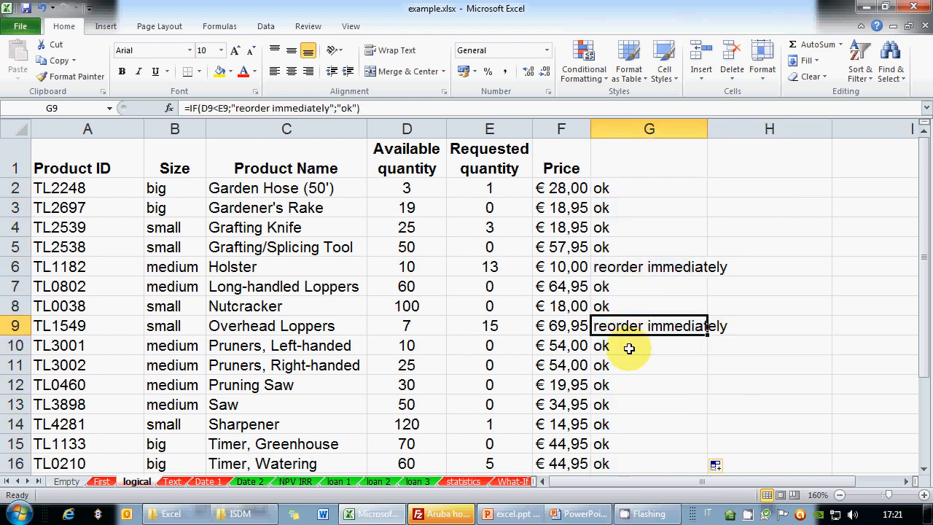
click(636, 271)
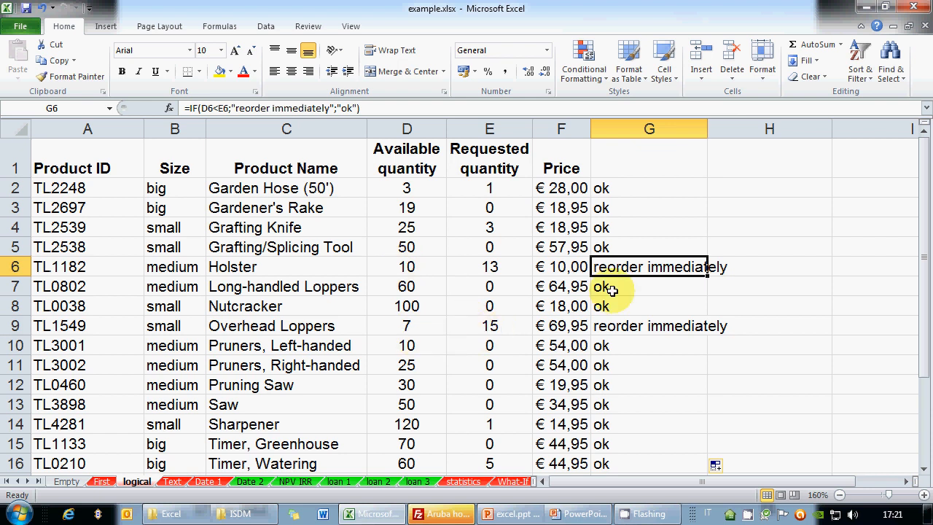
Narrow column G so it takes up less space beside the Price column, keeping G2 selected.
click(665, 189)
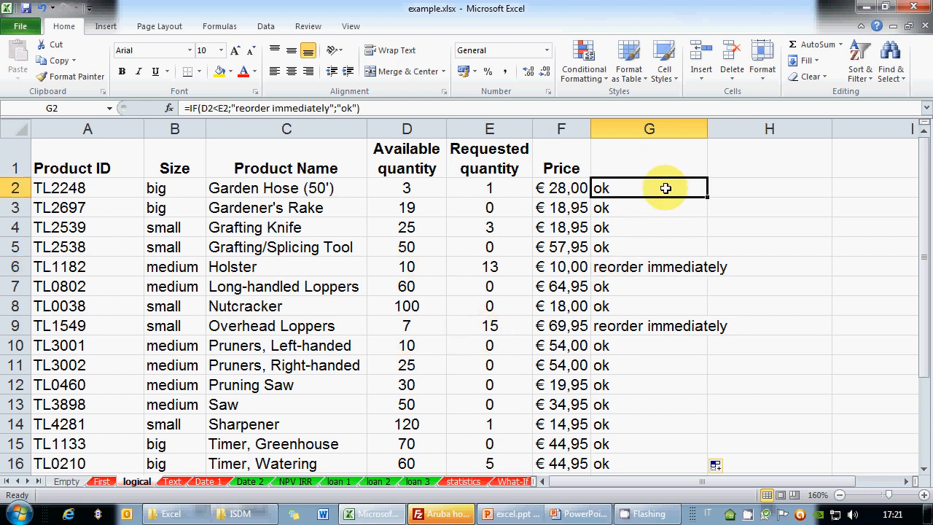
drag(704, 134, 670, 140)
click(702, 188)
click(665, 190)
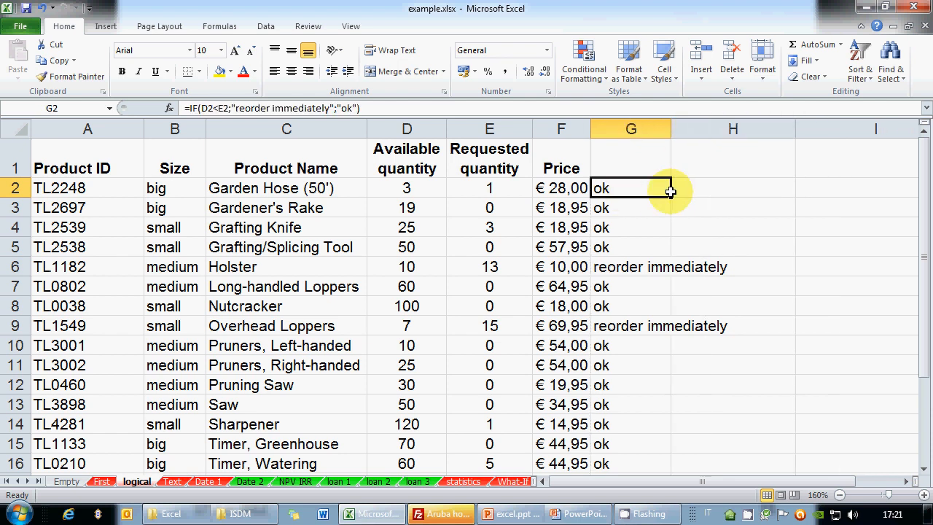
Enter =IF(F2>50;"expensive";"cheap") in H2 and fill the formula down to H15.
click(672, 189)
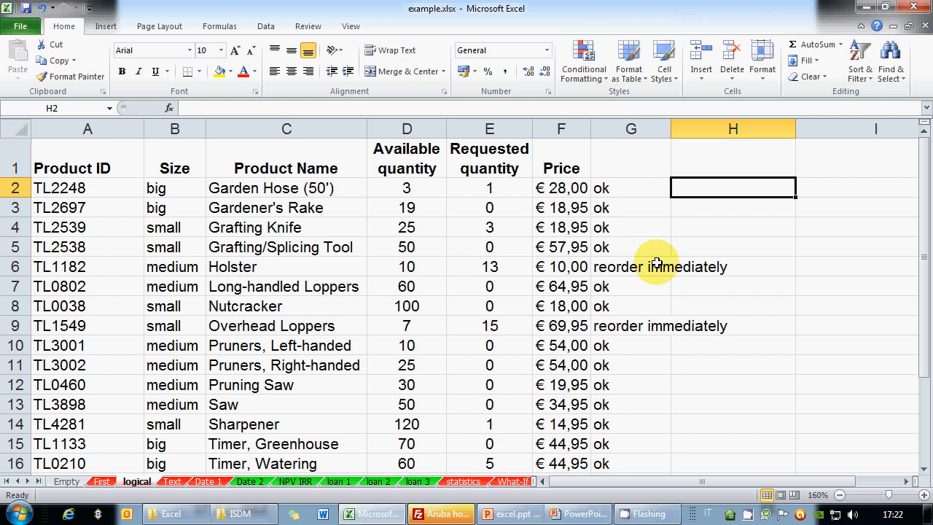
text(=IF()
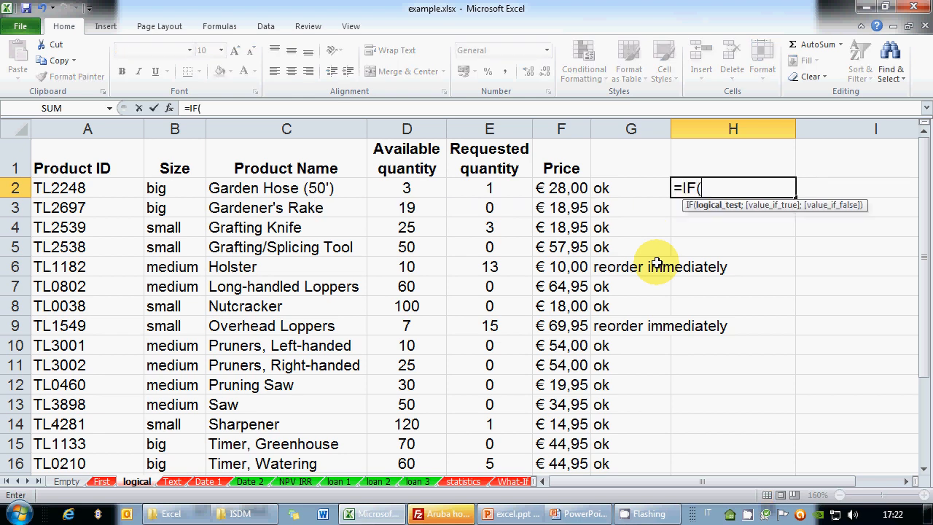
click(577, 188)
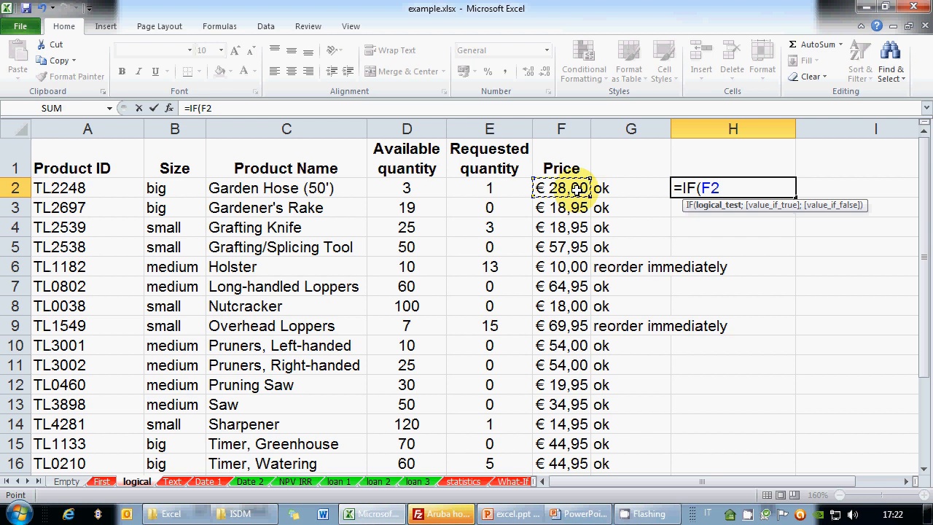
text(>50;)
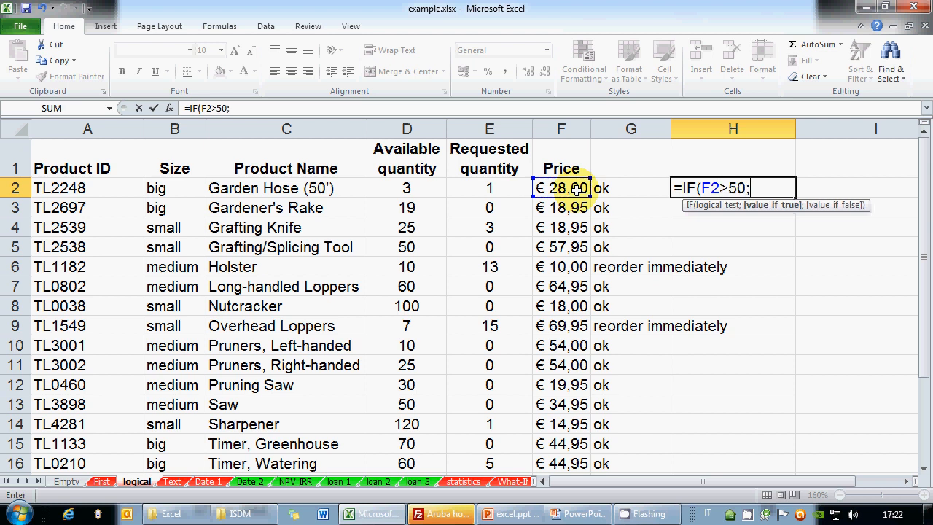
text("expensiv)
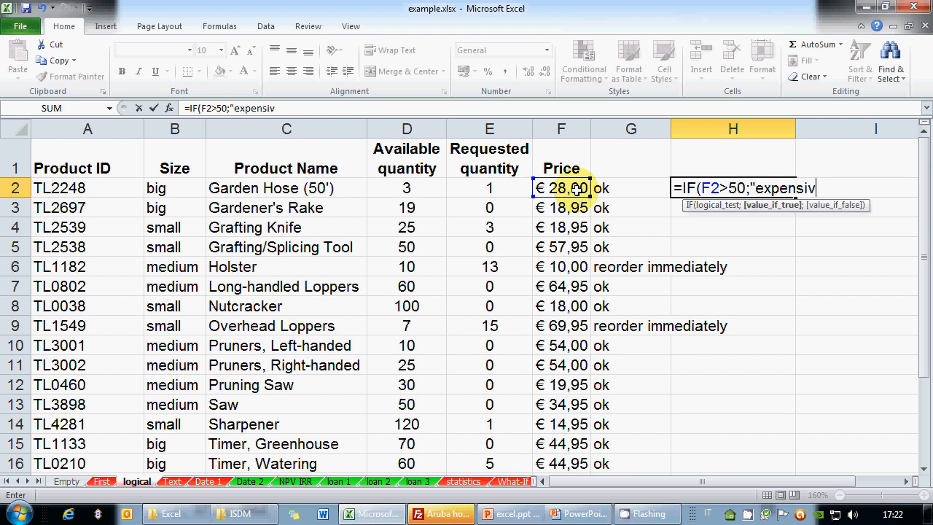
text(e";"cheap"))
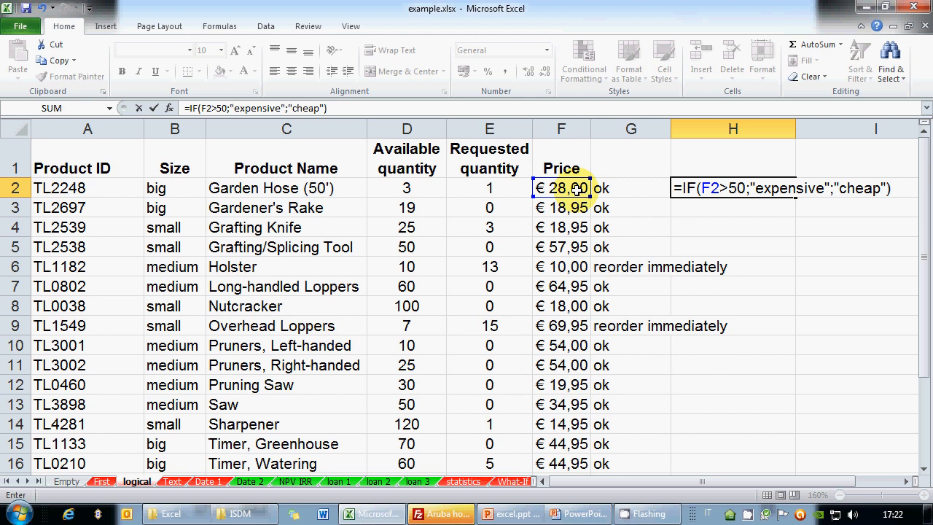
key(Return)
key(Up)
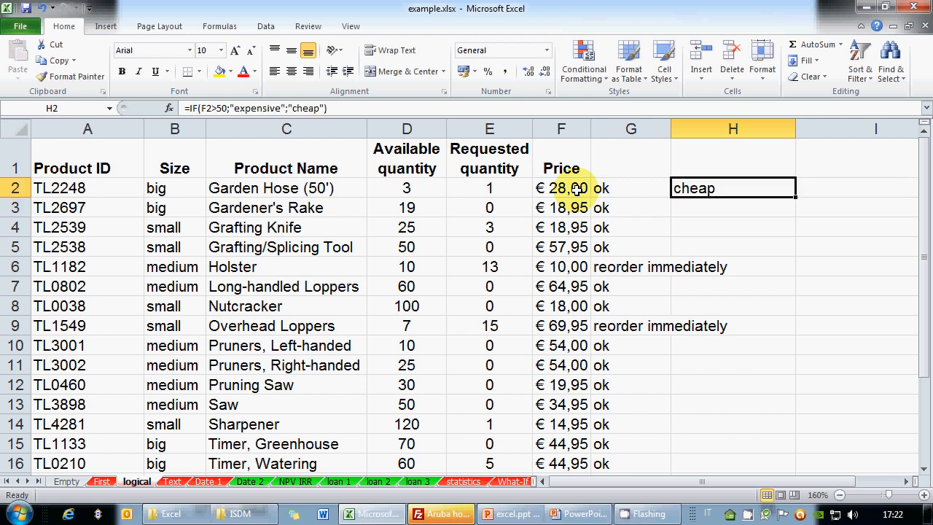
drag(795, 199, 770, 397)
scroll(745, 350, up, 1)
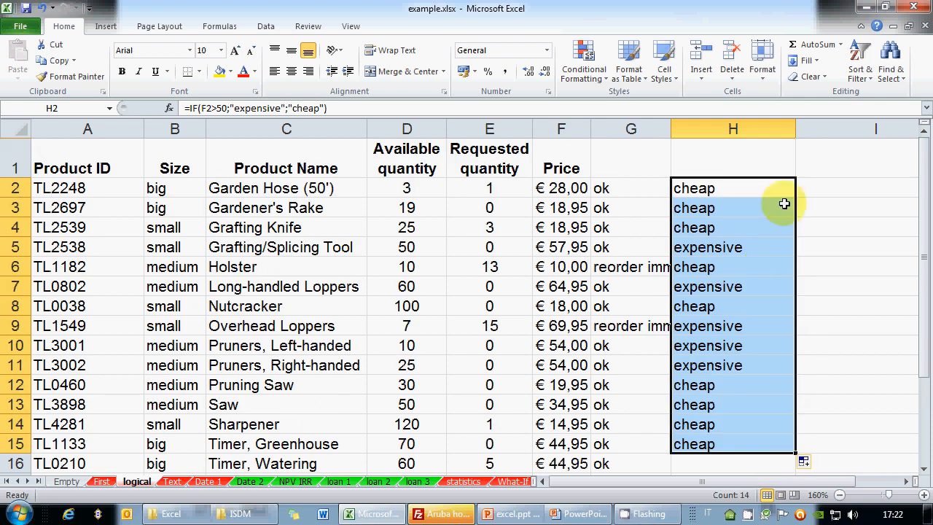
Delete columns G and H with their IF formulas and select the empty G2.
drag(631, 128, 717, 128)
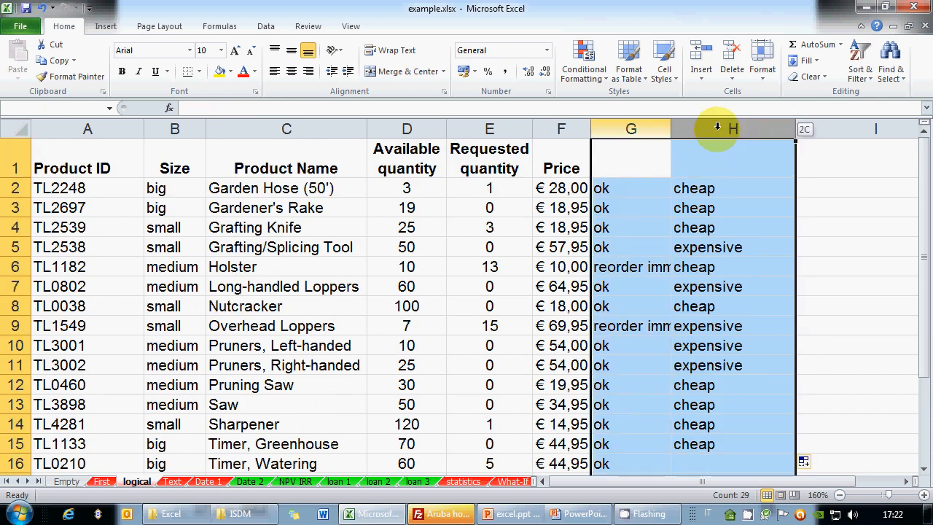
right_click(717, 128)
click(736, 257)
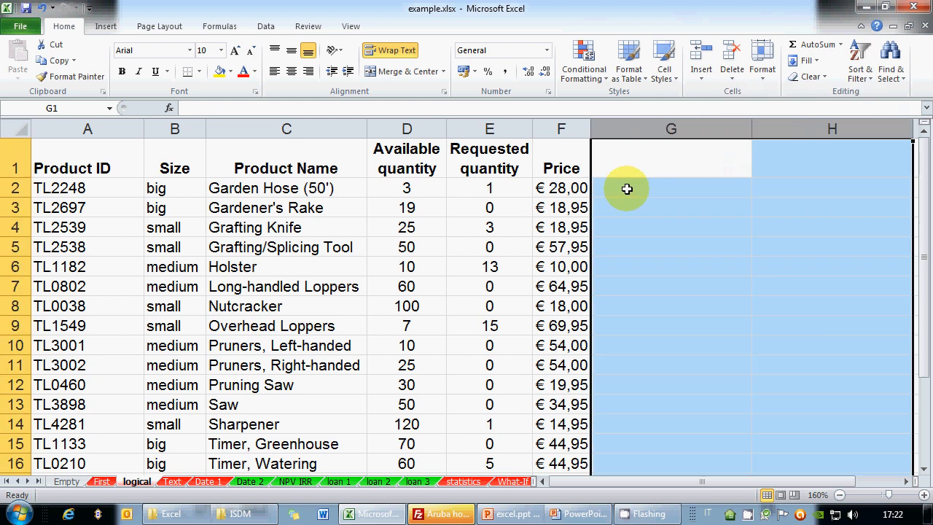
click(626, 189)
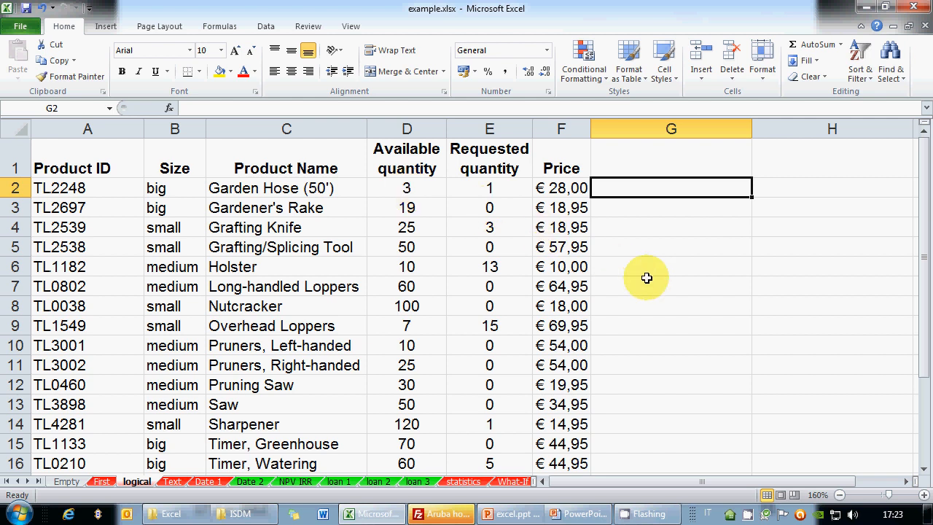
Enter the text "if price by av q. is larger than 300 write too much otherwise write a dash" in G1.
click(675, 157)
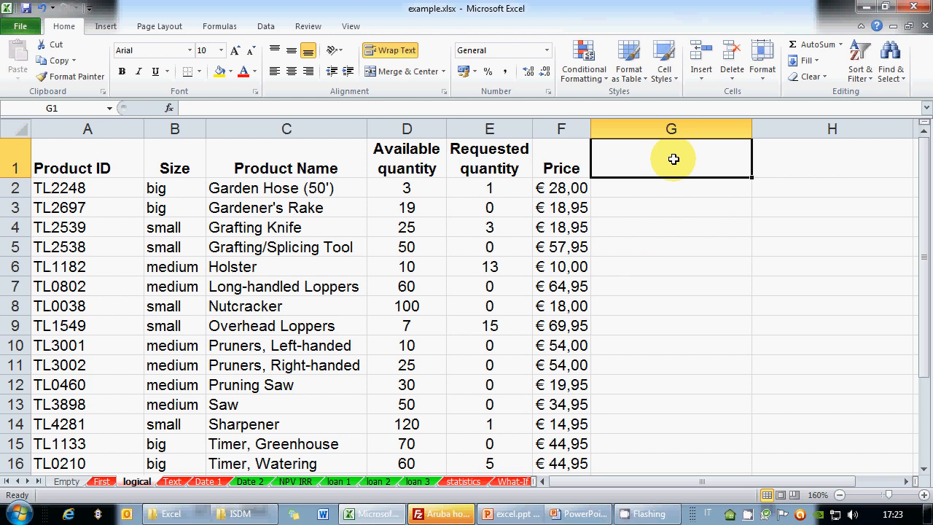
text(if price b)
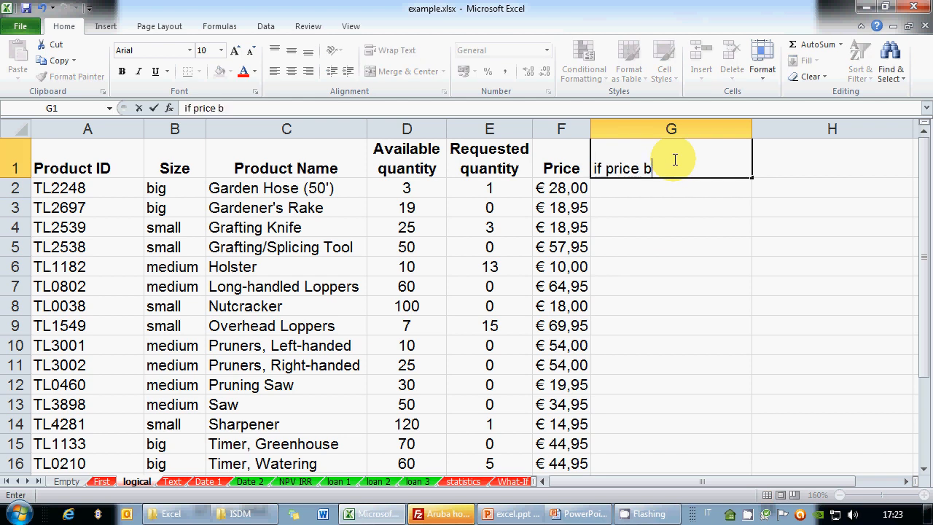
text(y av qu)
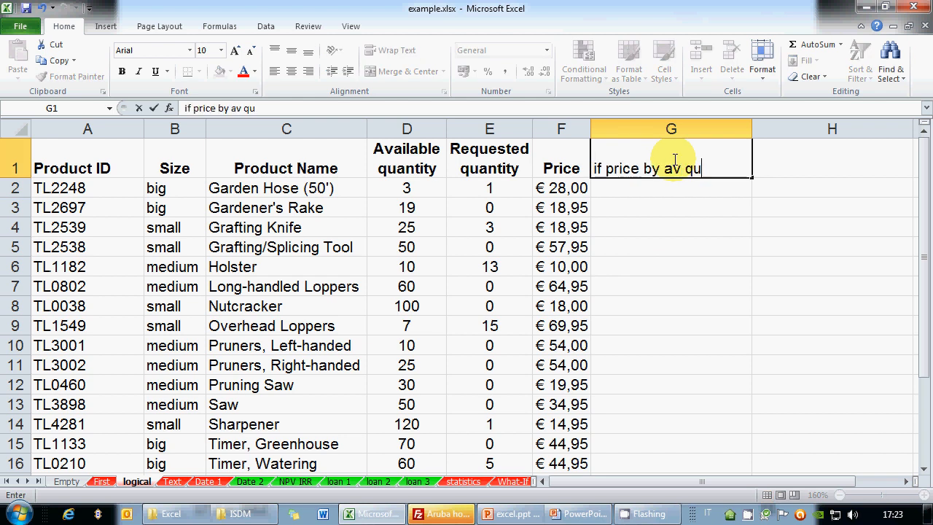
key(BackSpace)
text(. is la)
text(rger than 300)
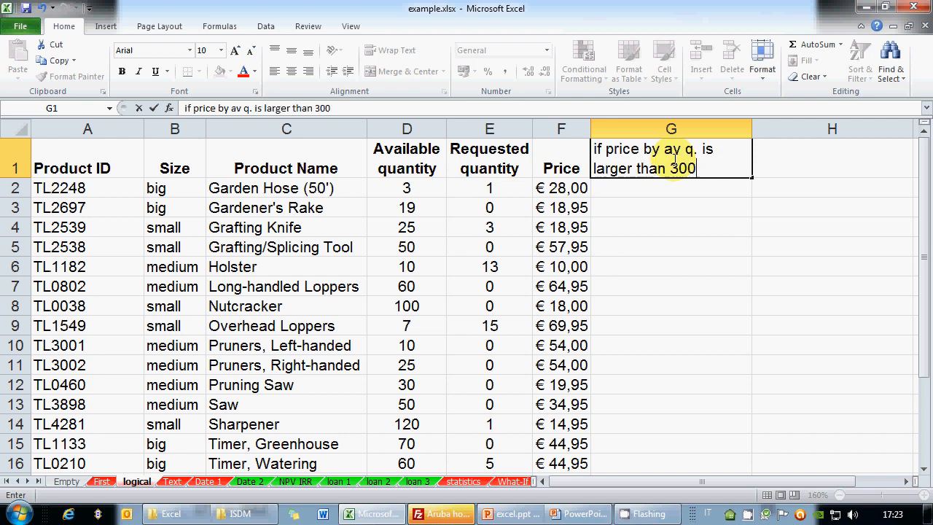
text( write )
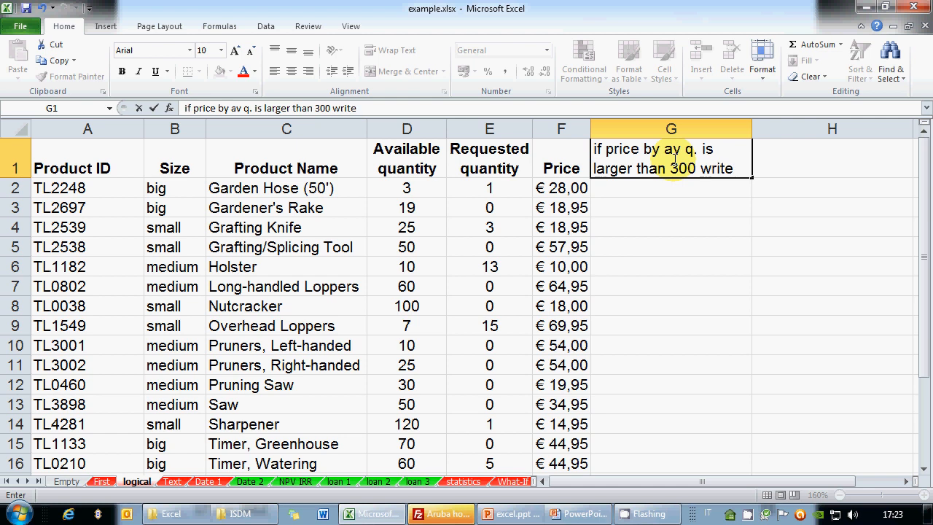
text(too much)
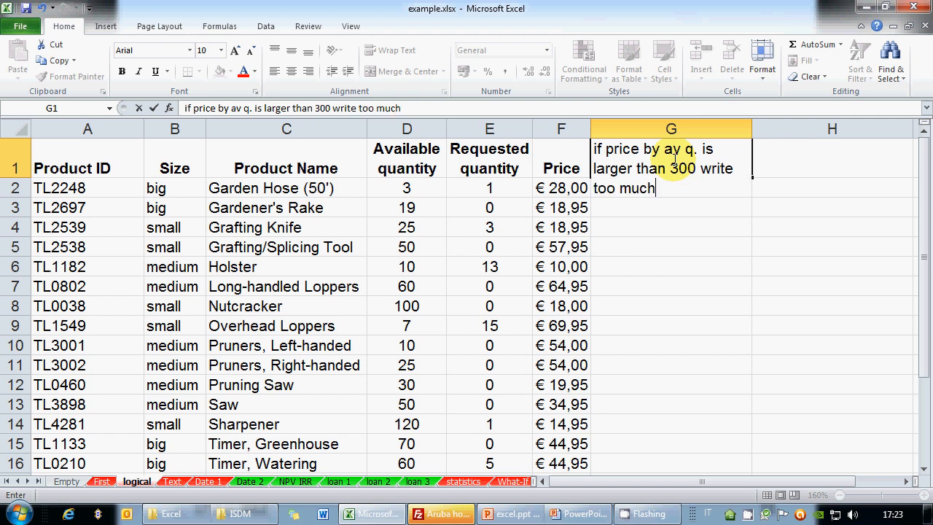
text( otherwise )
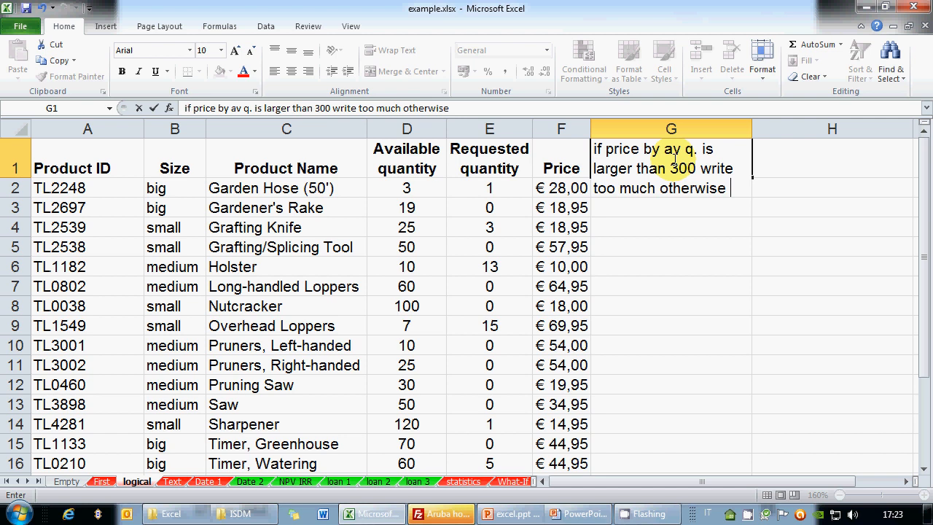
text(write a dash)
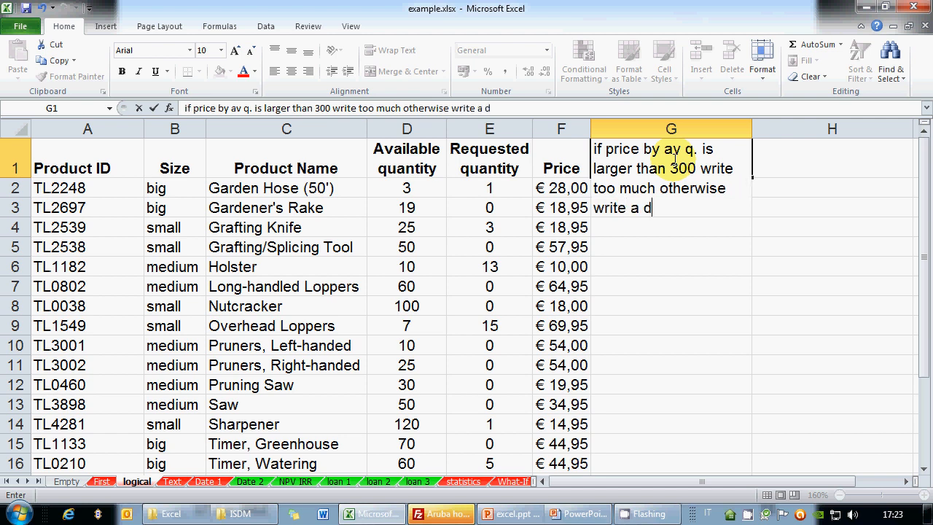
key(Return)
click(673, 159)
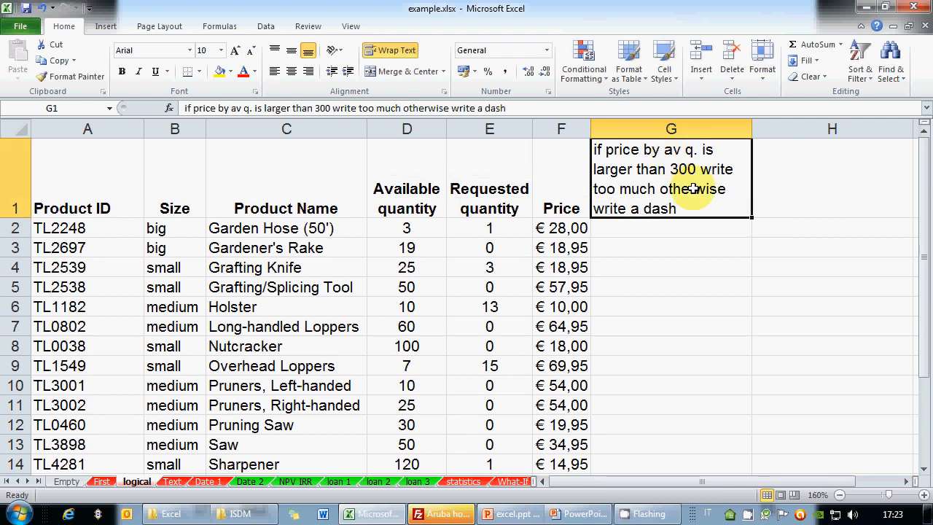
Start an IF formula in G2 with the logical test F2*D2>300, multiplying price by available quantity.
click(634, 226)
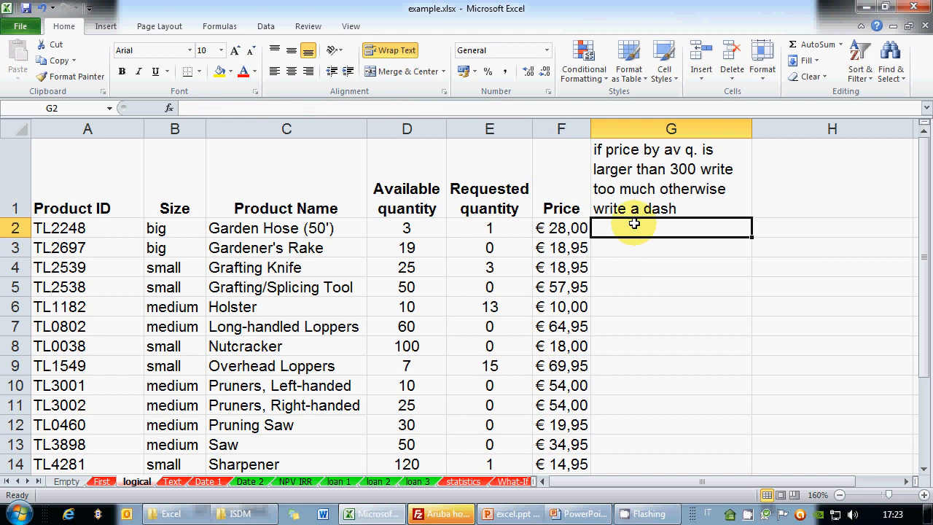
text(=IF()
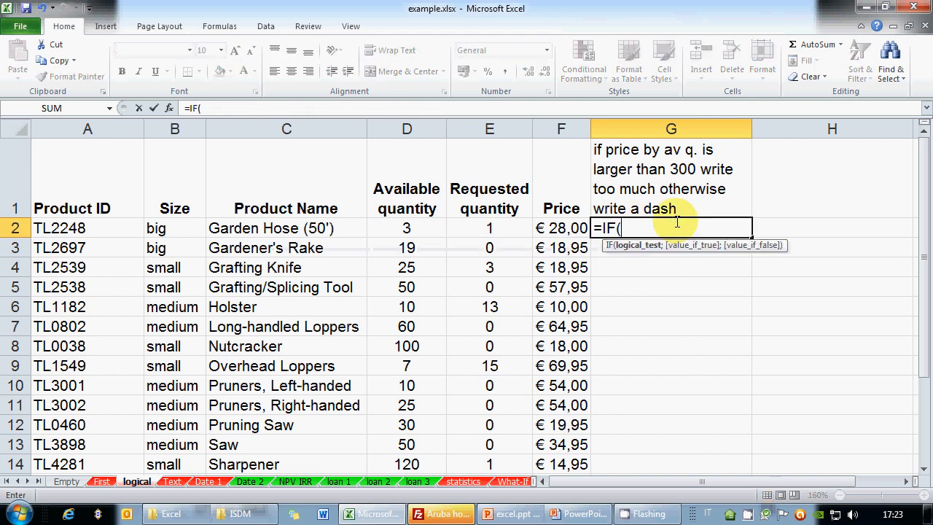
click(556, 228)
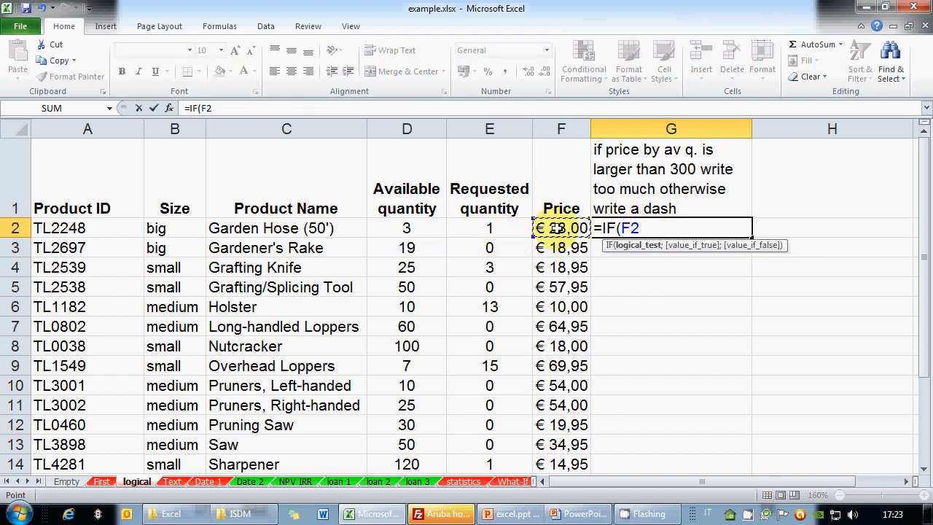
text(*)
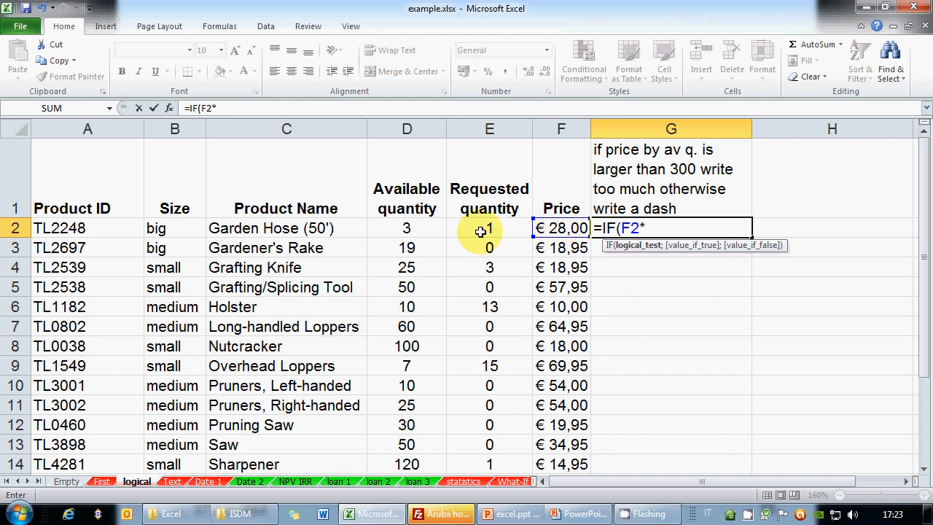
click(408, 228)
text(>300)
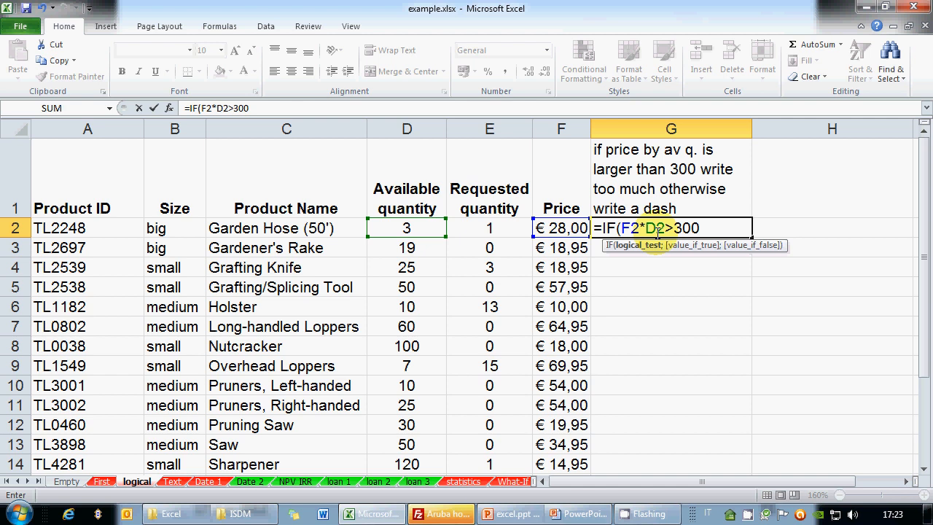
Complete the G2 formula with "too much" as the value if true and "-" as the value if false.
drag(620, 228, 664, 228)
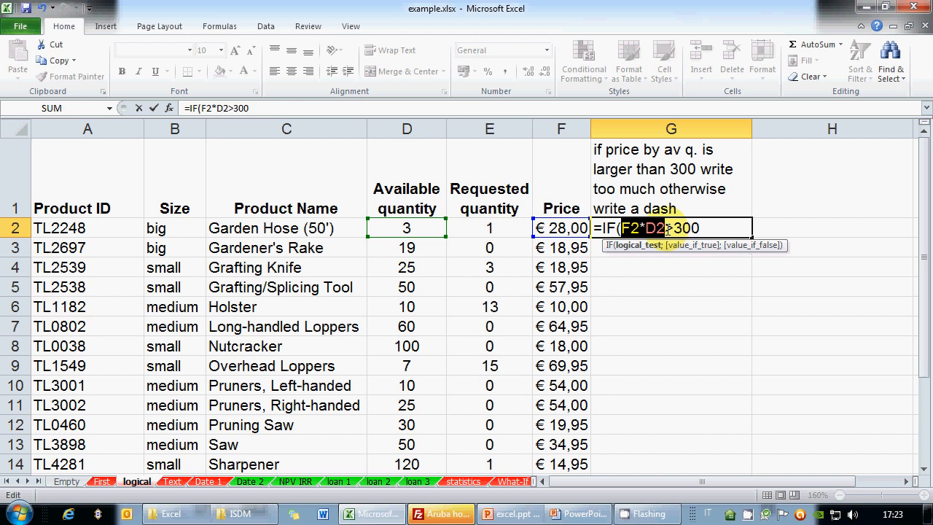
click(633, 230)
click(719, 222)
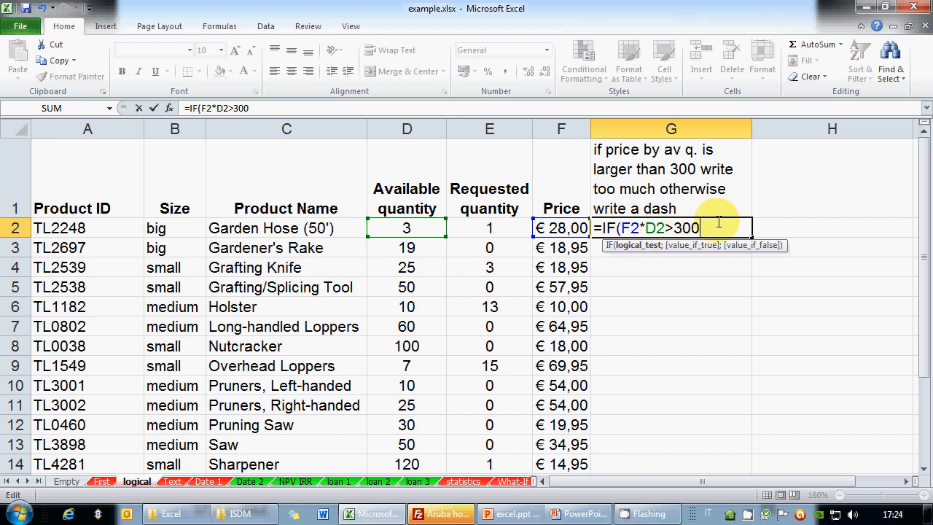
text(;"too )
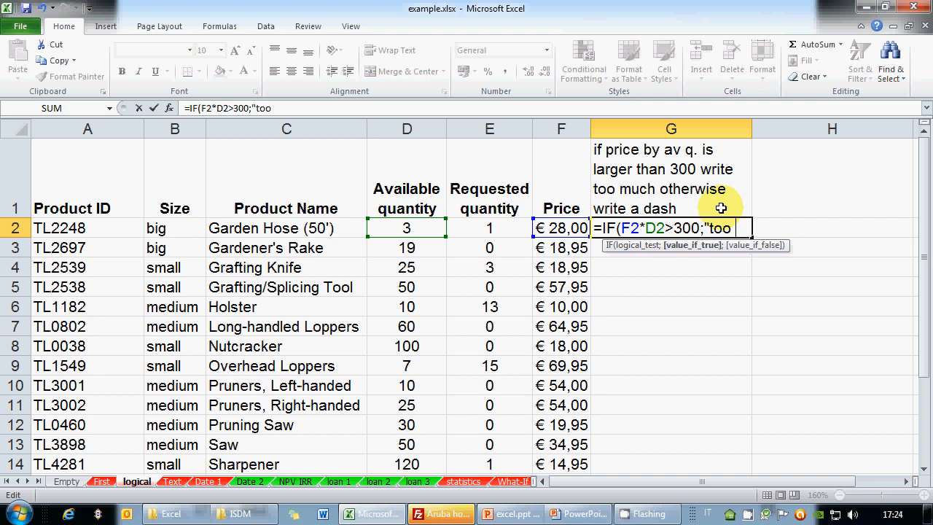
text(much";")
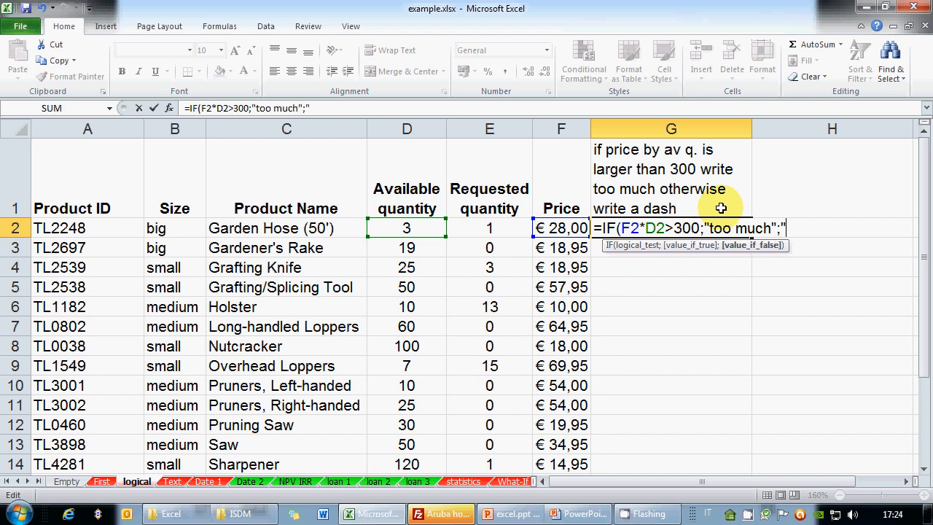
text(-"))
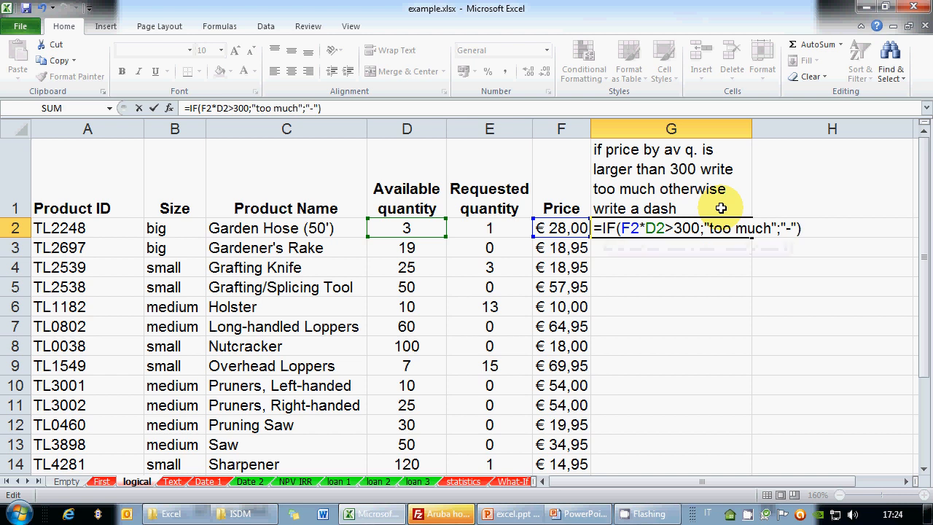
key(Return)
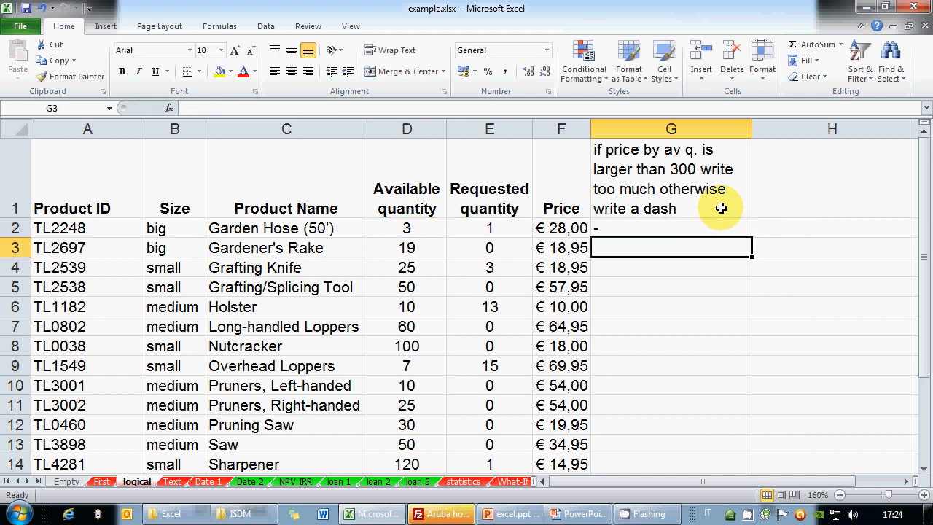
Fill the IF formula from G2 down to G16 for all listed products.
key(Up)
drag(751, 237, 734, 453)
scroll(725, 419, down, 3)
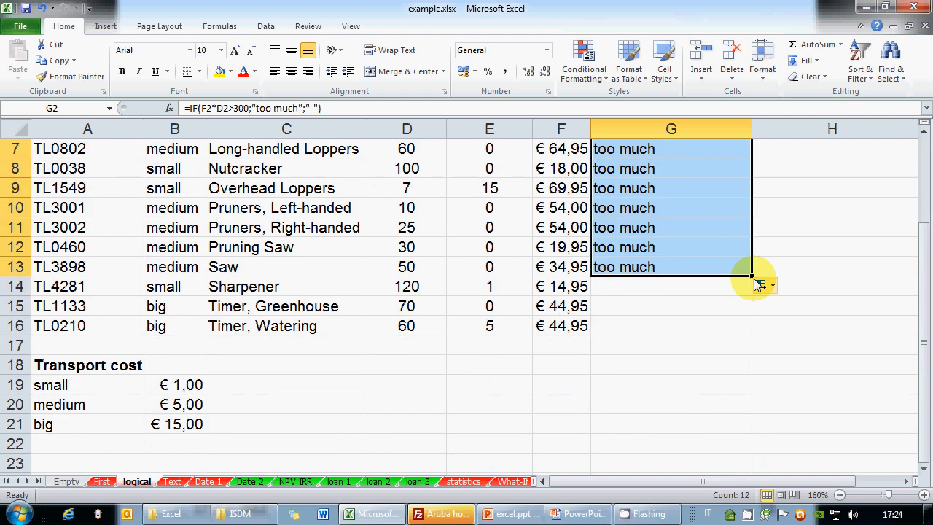
drag(751, 276, 739, 321)
scroll(739, 318, up, 2)
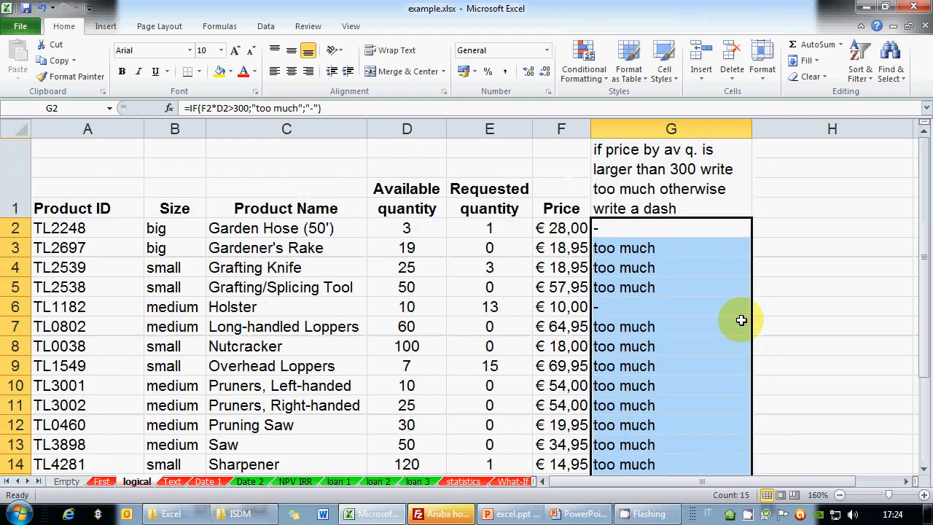
Clear the IF results from G2:G16 and rewrite the start of the G1 text as "if price is larger than 50 write".
key(Delete)
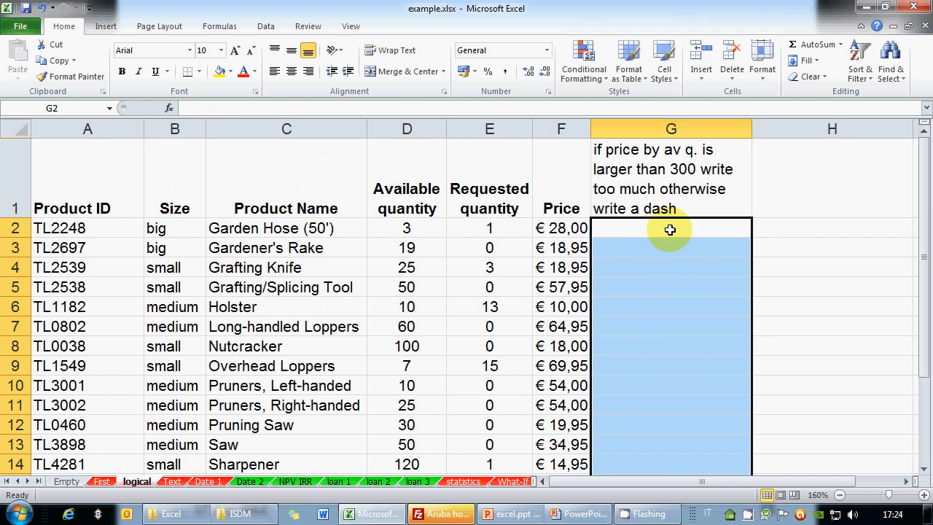
click(659, 184)
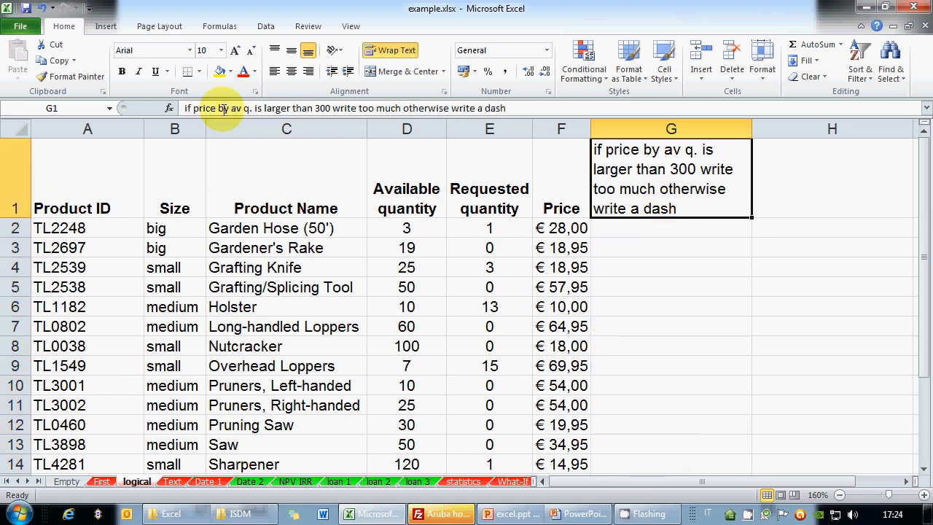
drag(224, 109, 635, 109)
text(is la)
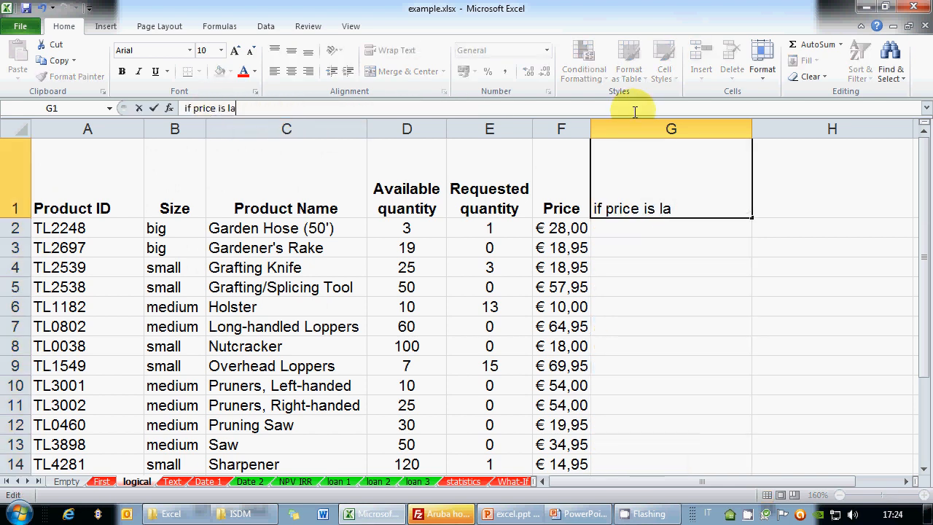
text(rger than 50 write)
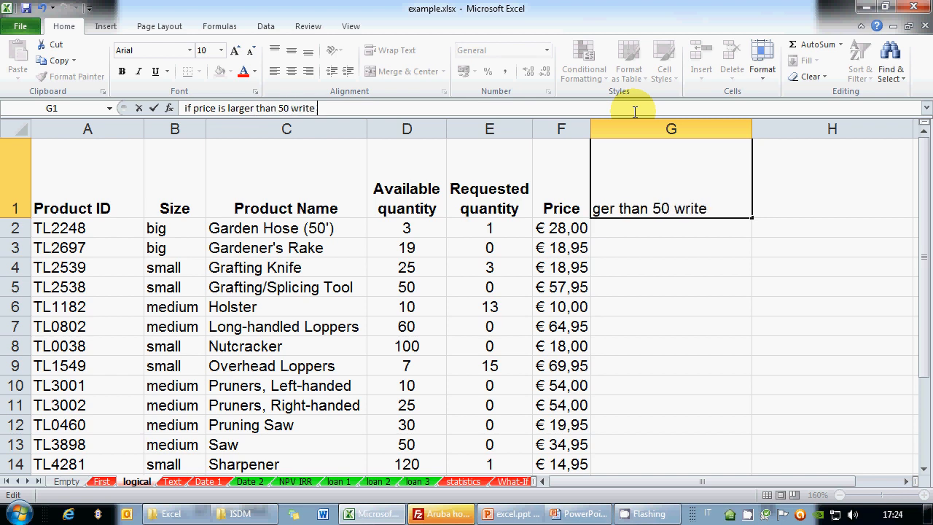
Finish the G1 text with "av.q. - req.q., otherwise write price by av.q.".
text( pri)
key(BackSpace)
key(BackSpace)
key(BackSpace)
text(av.q. - re)
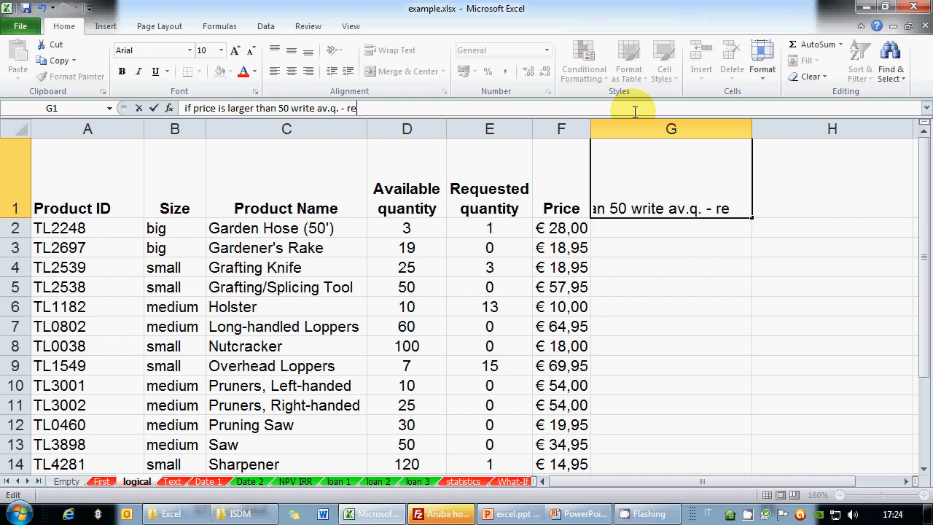
text(q.q., o)
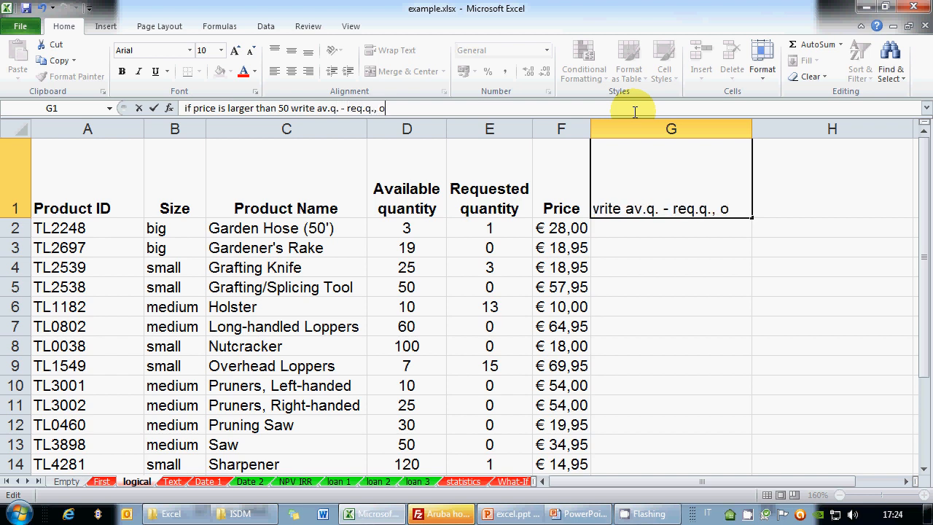
text(therwise)
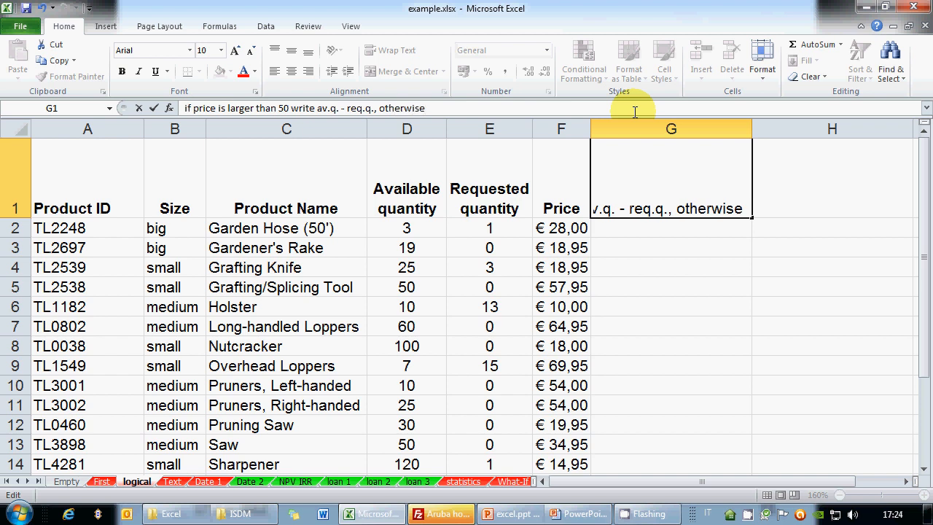
text( write )
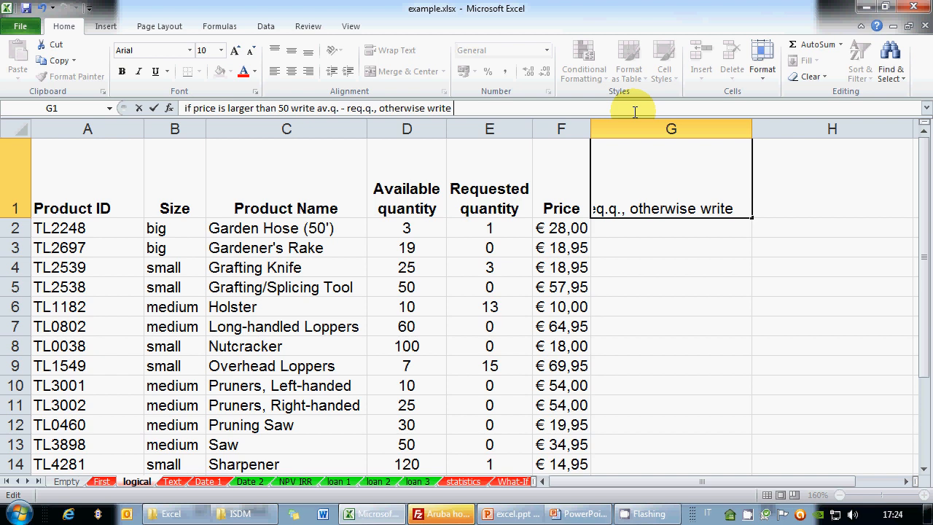
text(price by )
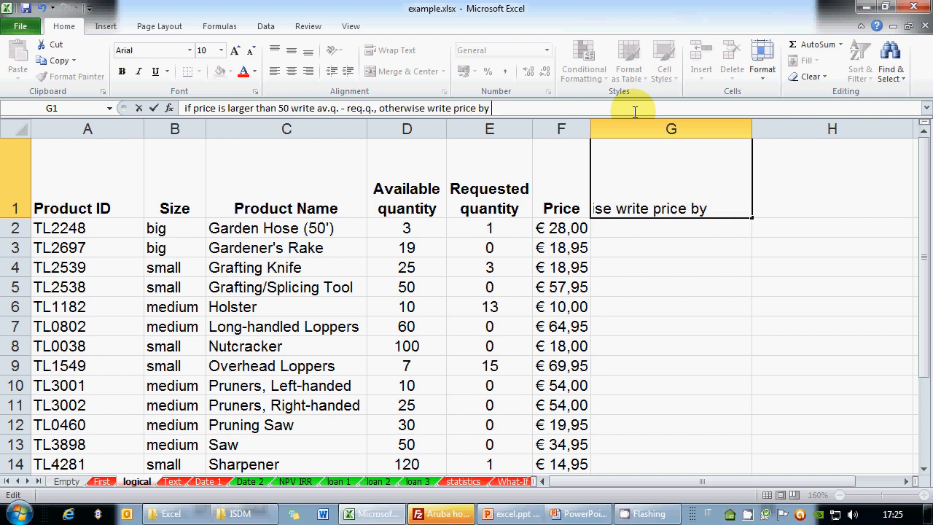
text(av.q.)
key(Return)
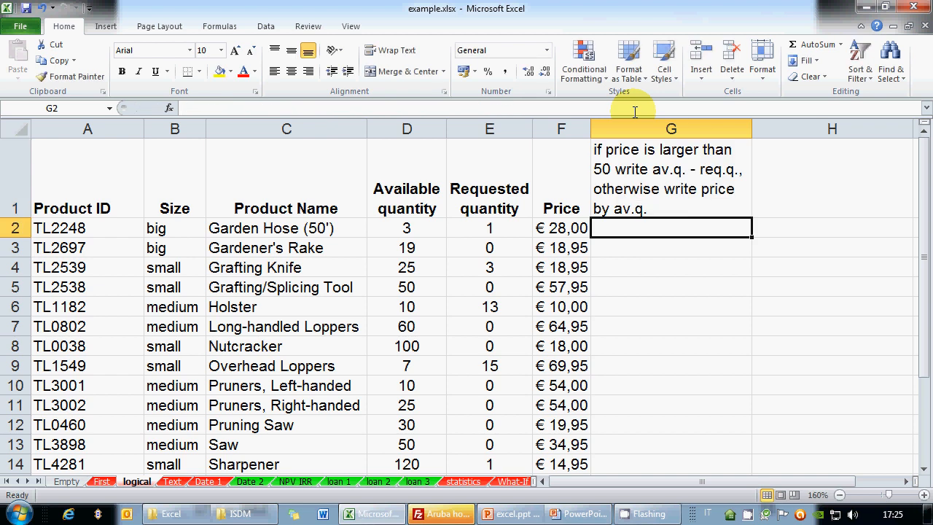
Replace the dash between "av.q." and "req.q." in the G1 text with the word "MINUS".
click(660, 189)
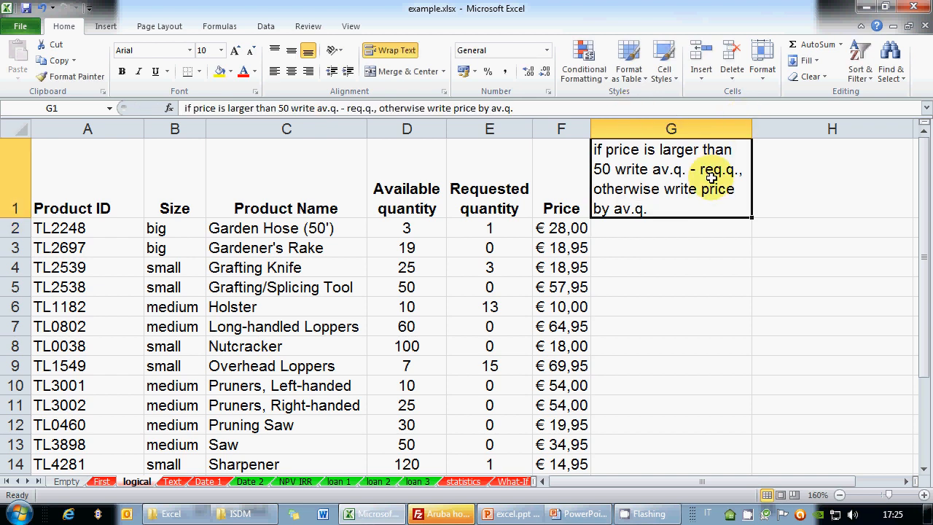
drag(339, 108, 345, 108)
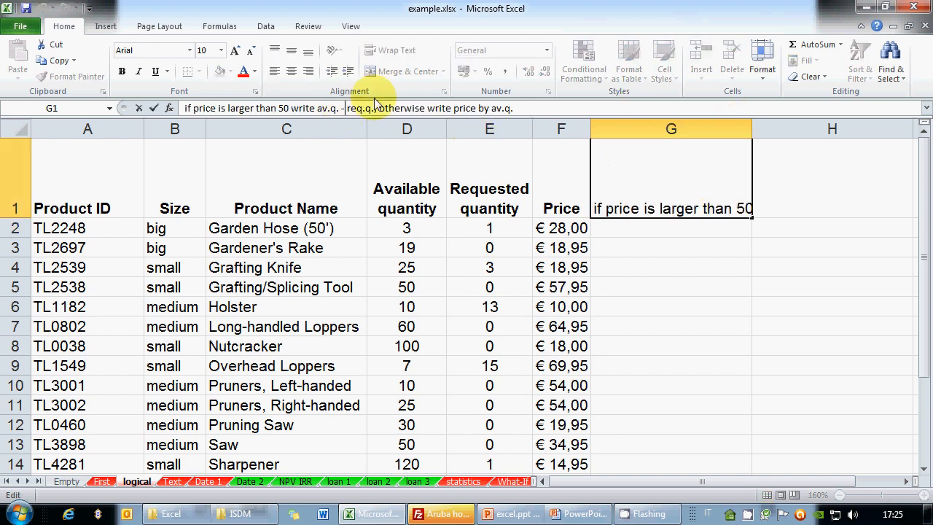
text(MI)
text(NUS)
key(Return)
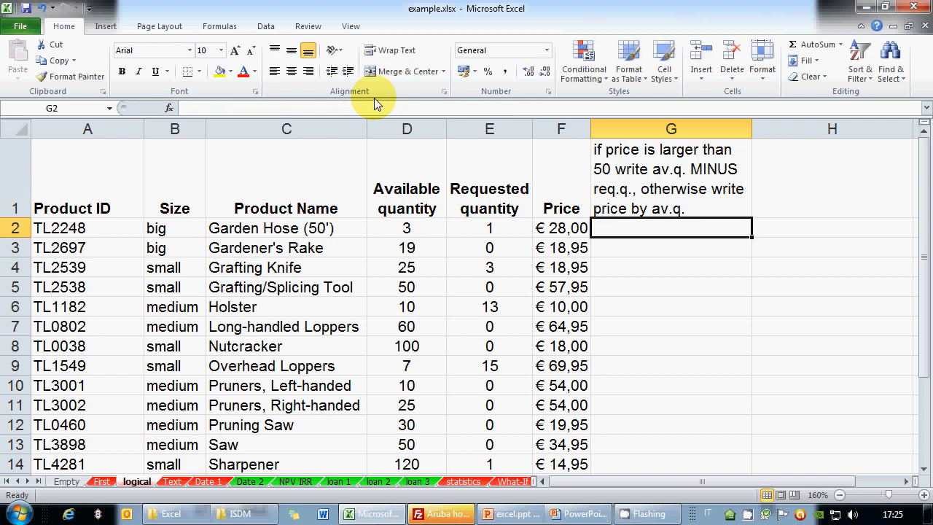
Change the word "by" in the G1 text to uppercase "BY".
key(Up)
click(508, 108)
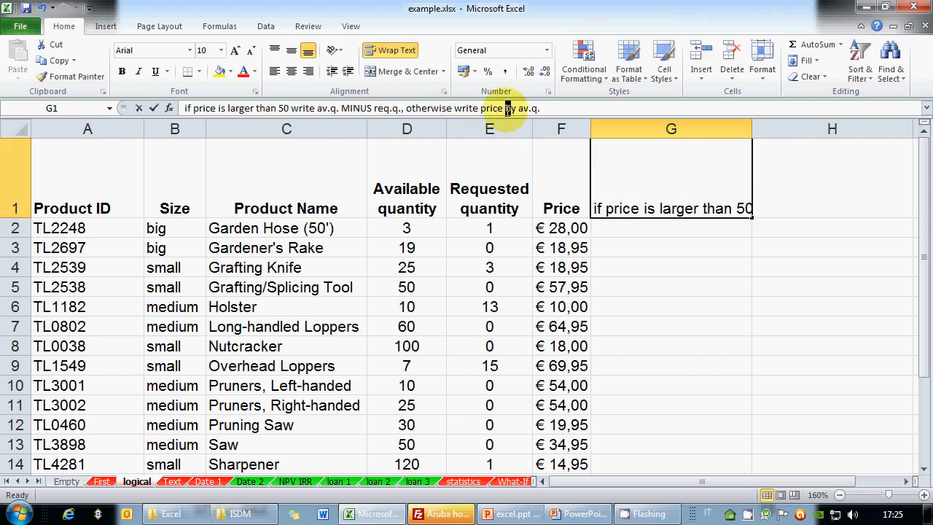
text(BY)
key(Return)
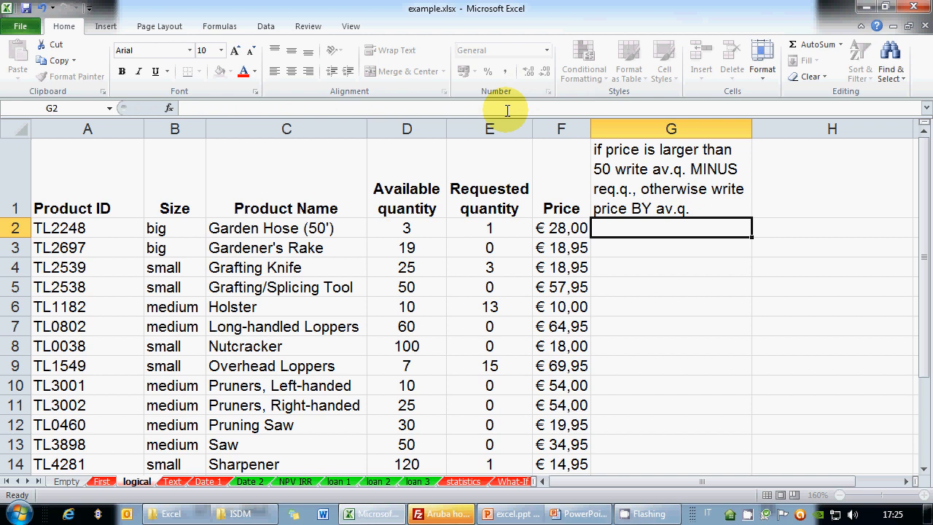
key(Up)
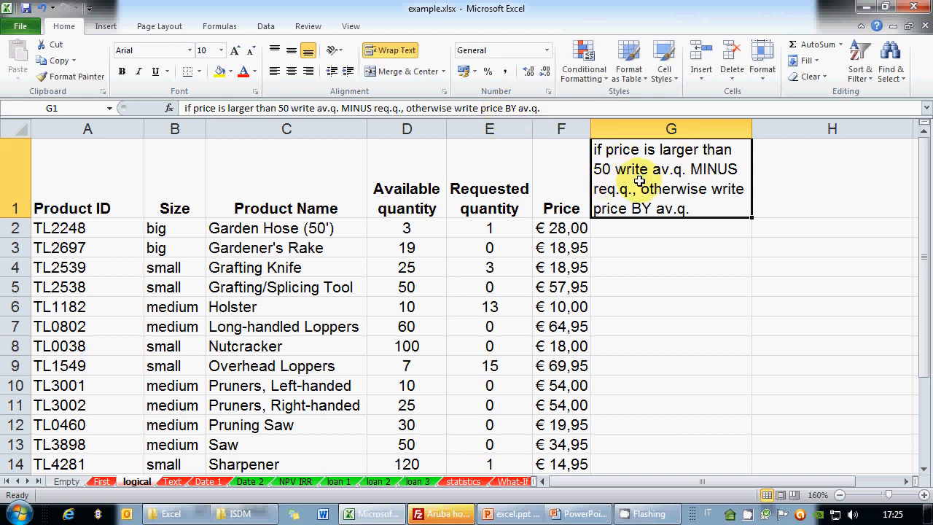
Start an IF formula in G2 with the logical test F2>50 and D2-E2 as the value if true.
click(628, 229)
text(=IF()
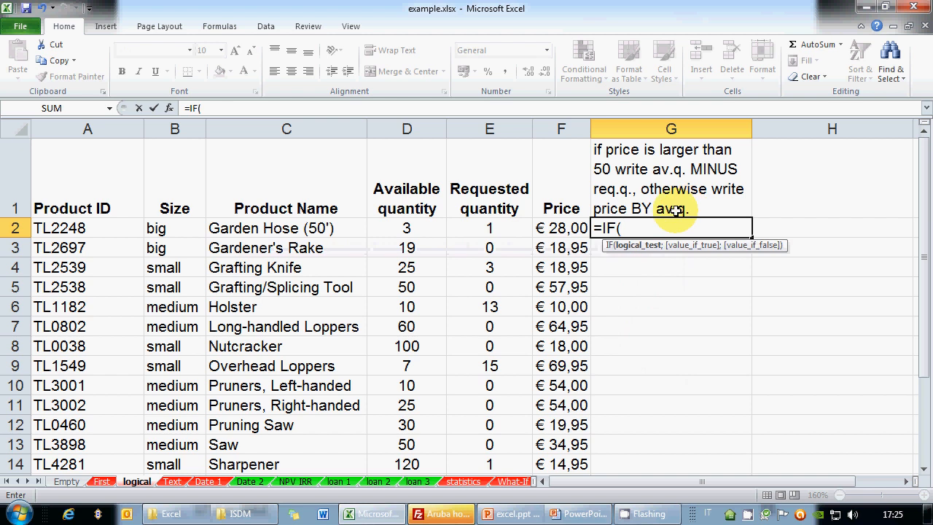
click(566, 228)
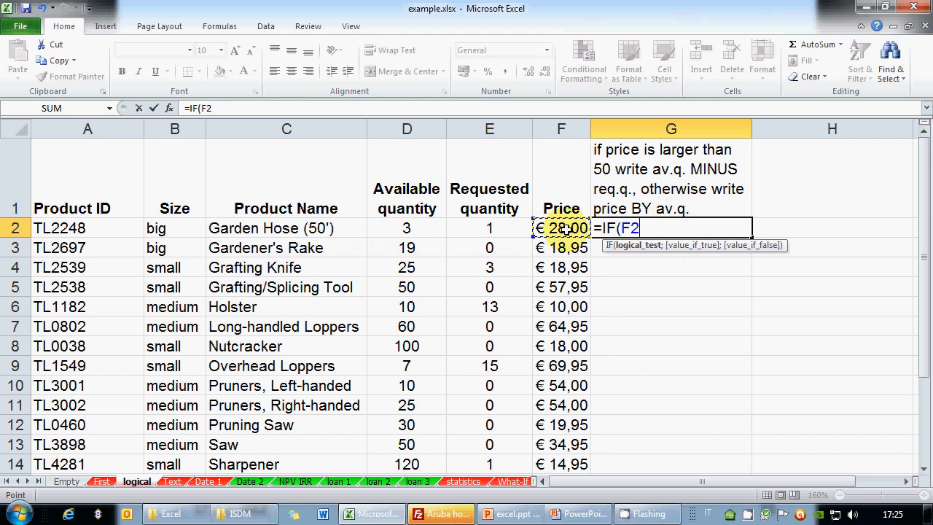
text(>50;)
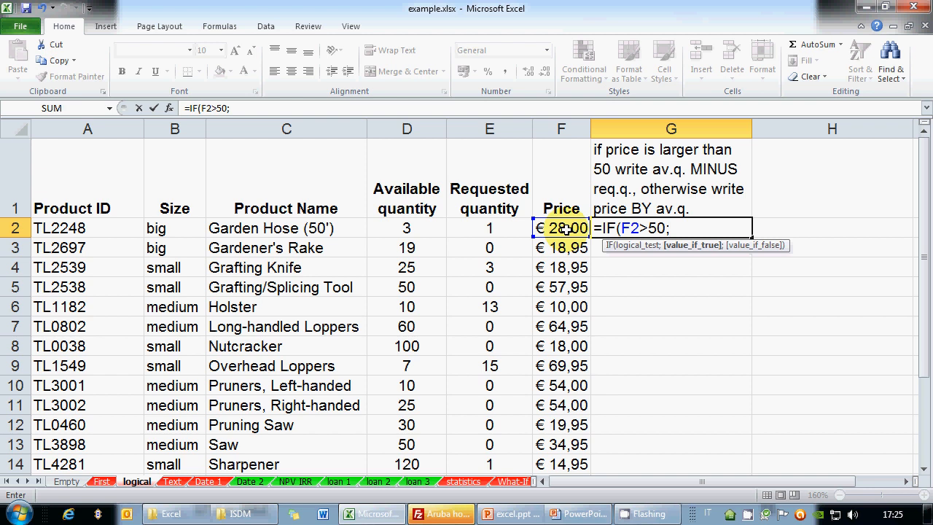
click(408, 229)
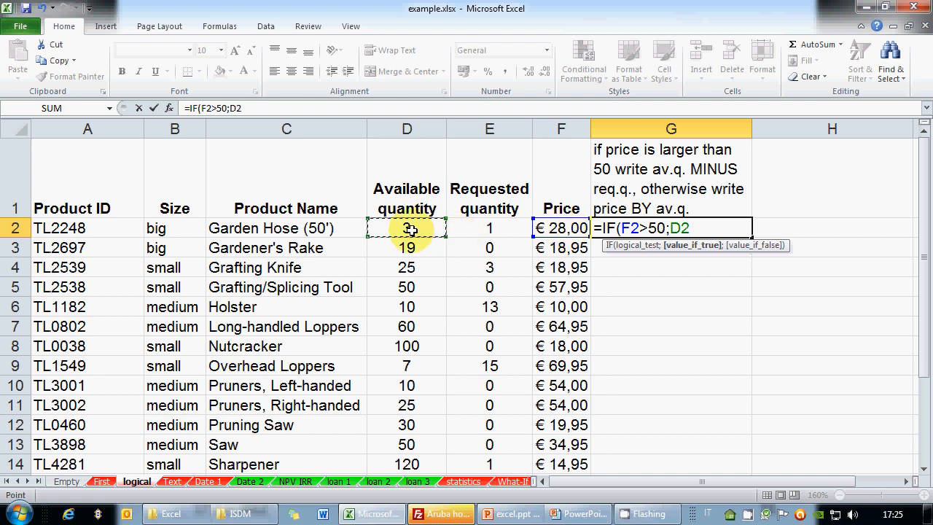
text(-)
click(478, 232)
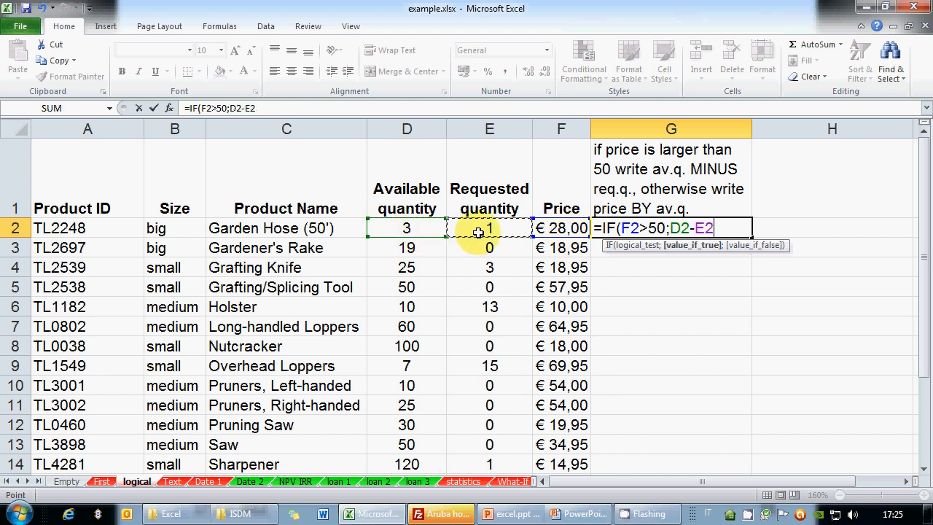
text(;)
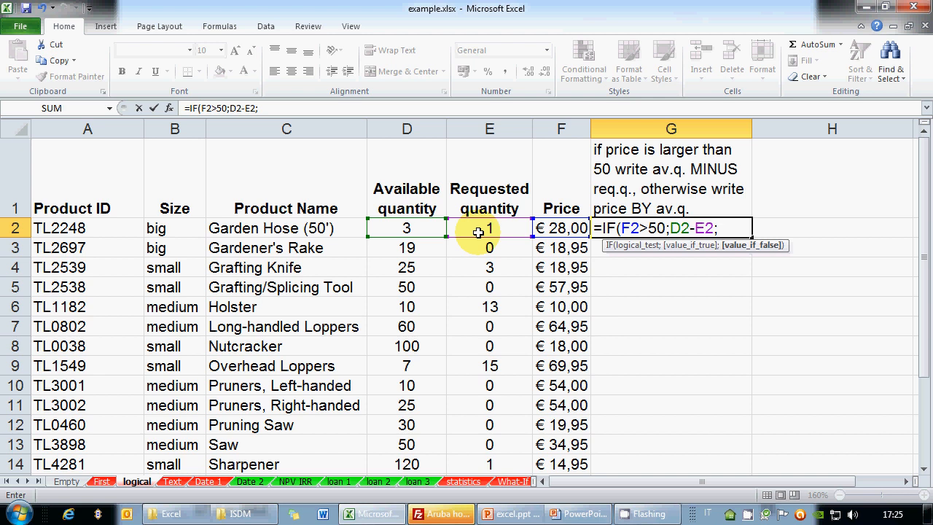
Complete the G2 formula with F2*D2, price multiplied by available quantity, as the value if false.
click(561, 228)
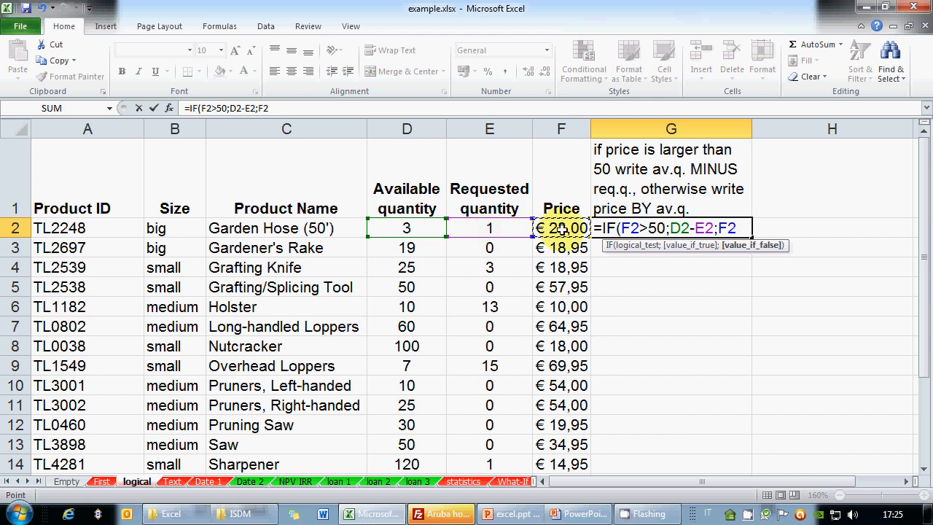
text(*)
click(417, 228)
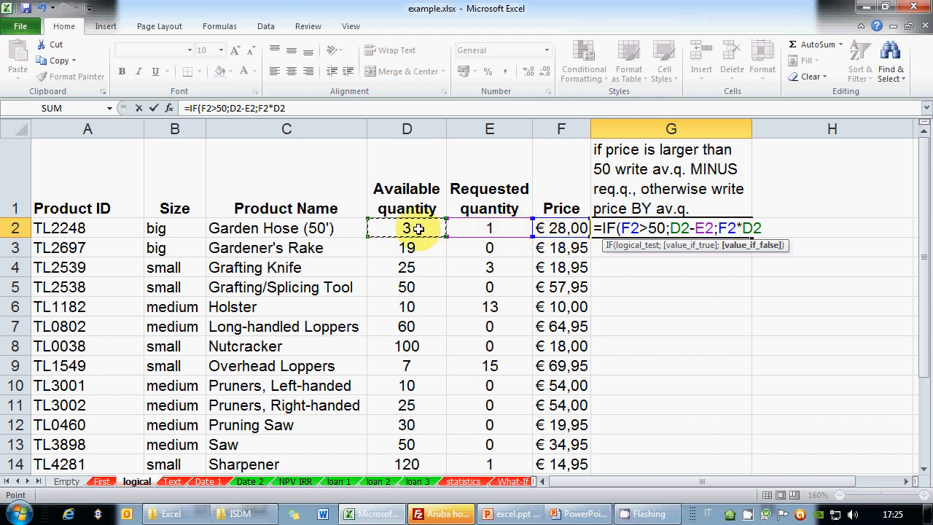
text())
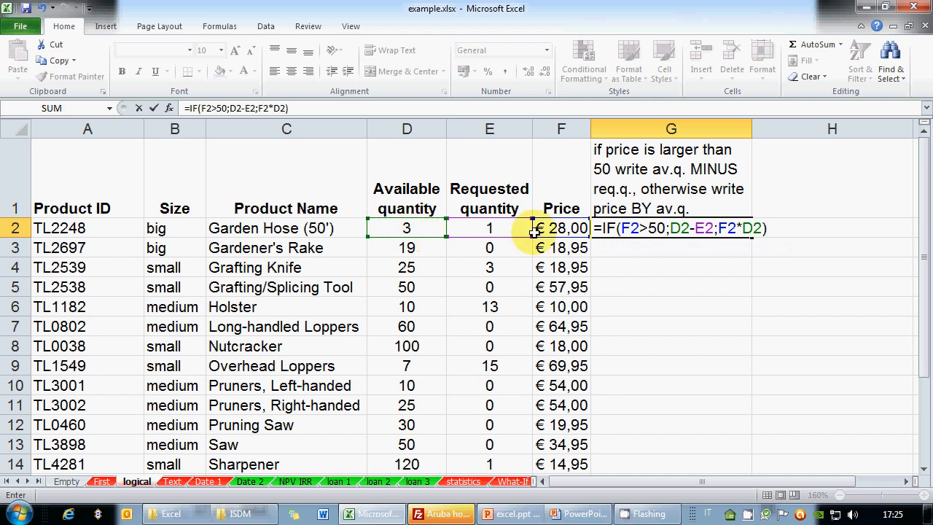
Highlight the logical test, value-if-true and value-if-false arguments of the G2 formula, and discard the formula without entering it.
drag(623, 228, 663, 228)
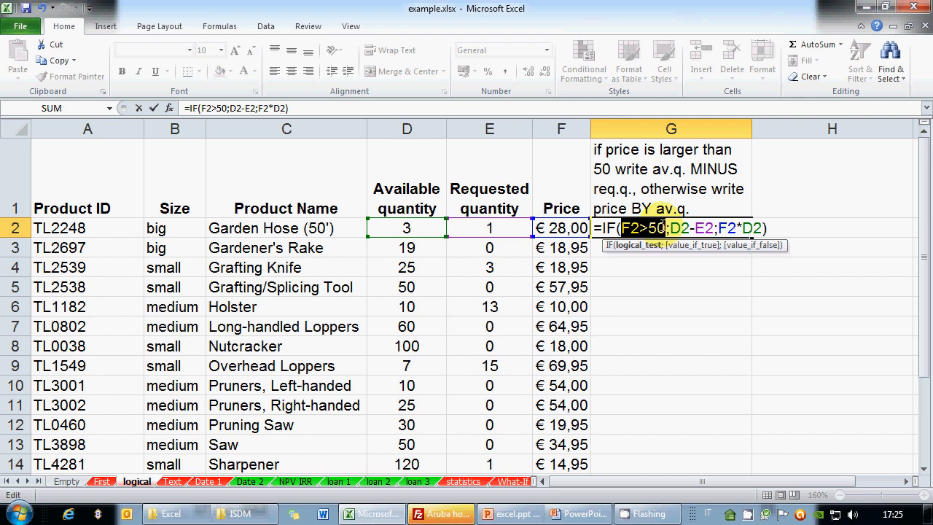
drag(669, 228, 760, 228)
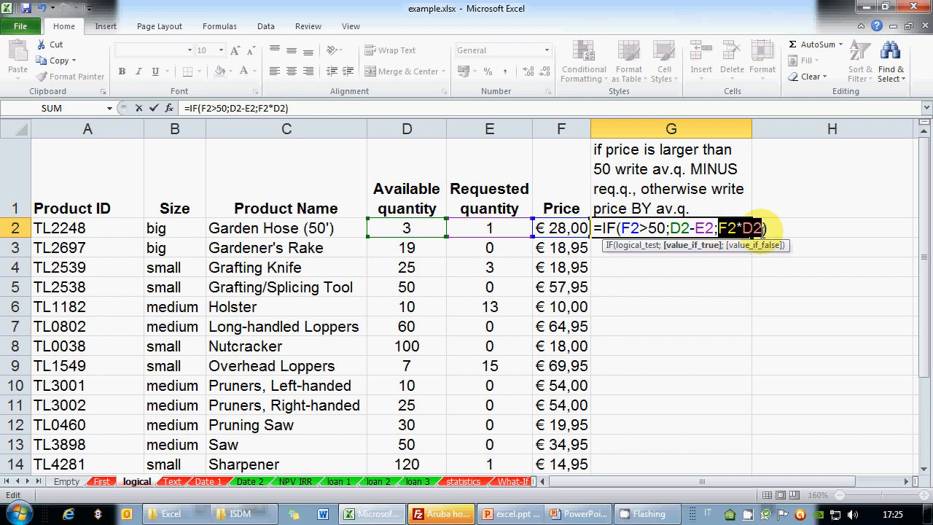
drag(670, 229, 762, 229)
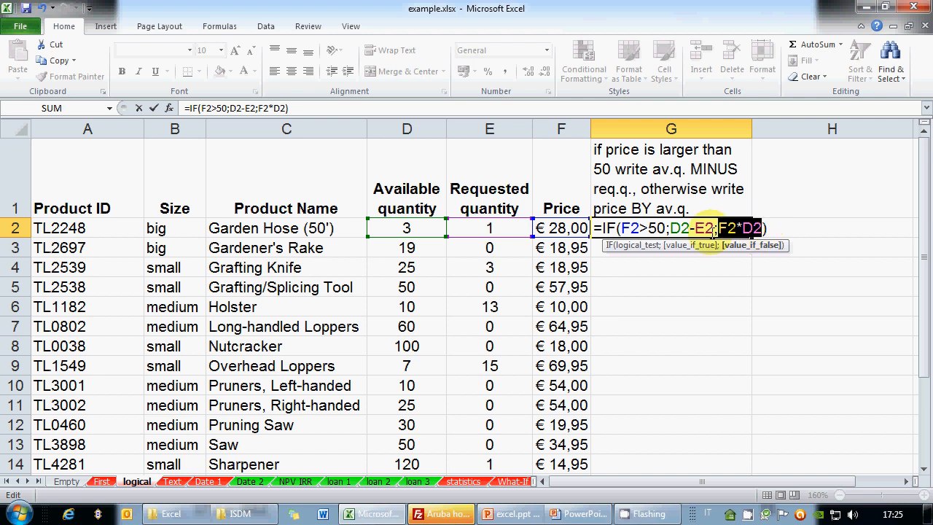
click(692, 229)
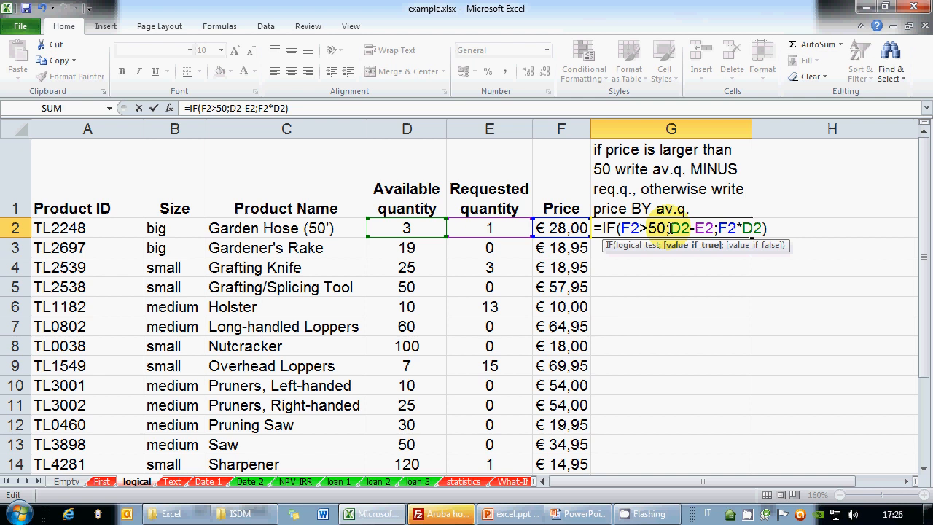
drag(670, 228, 714, 227)
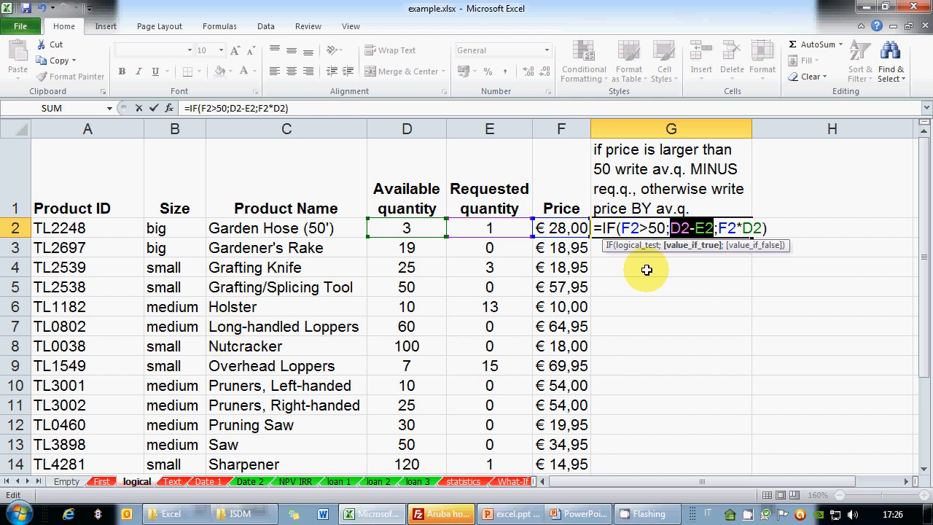
key(Escape)
Replace "price BY av.q." at the end of the G1 text with "the COUNT OF BIG ITEMS".
click(696, 191)
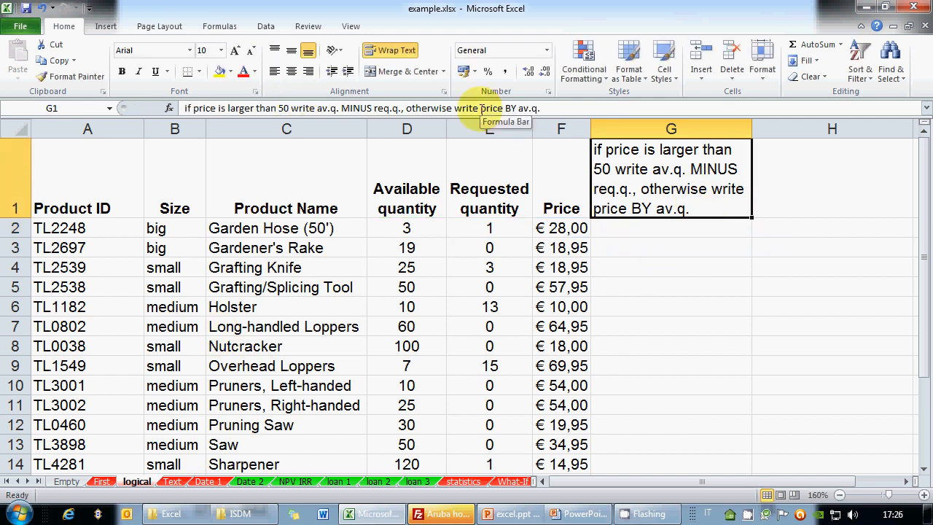
drag(480, 108, 596, 108)
text(the COUNT)
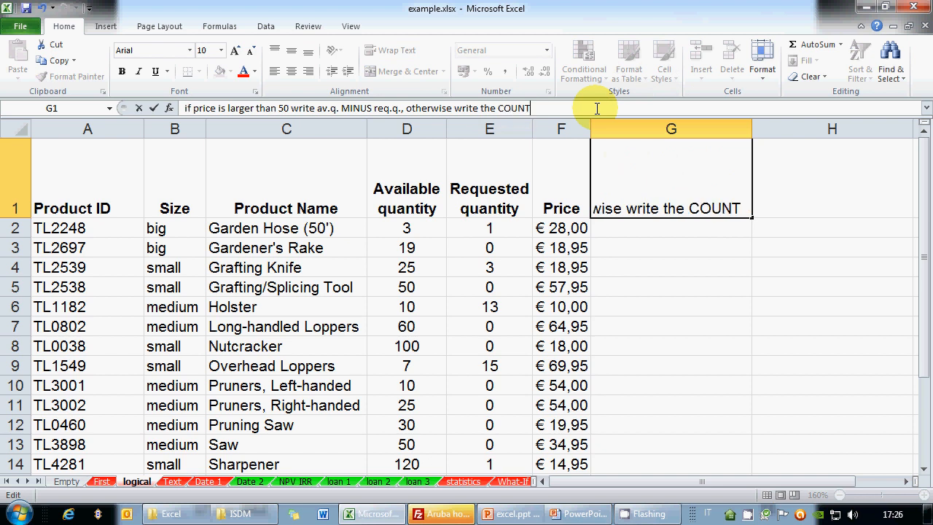
text( OF BI)
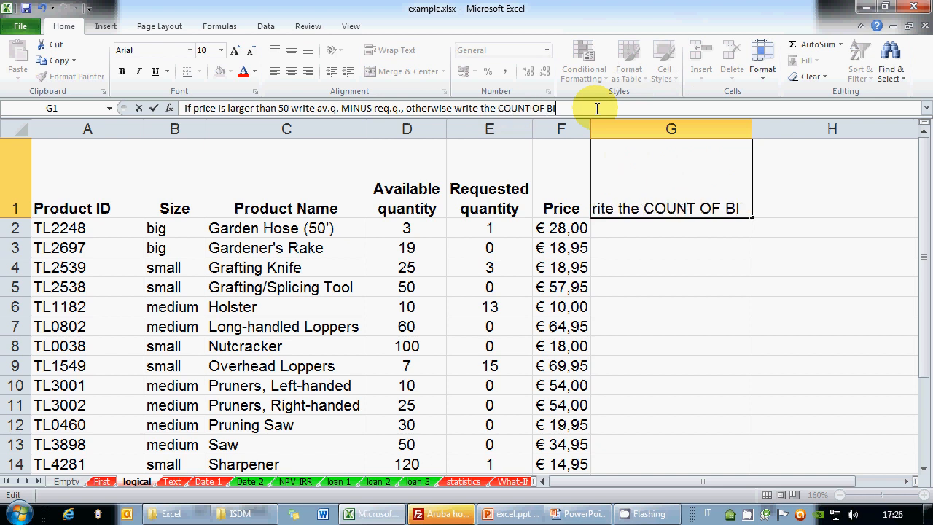
text(G ITEMS)
key(Return)
key(Up)
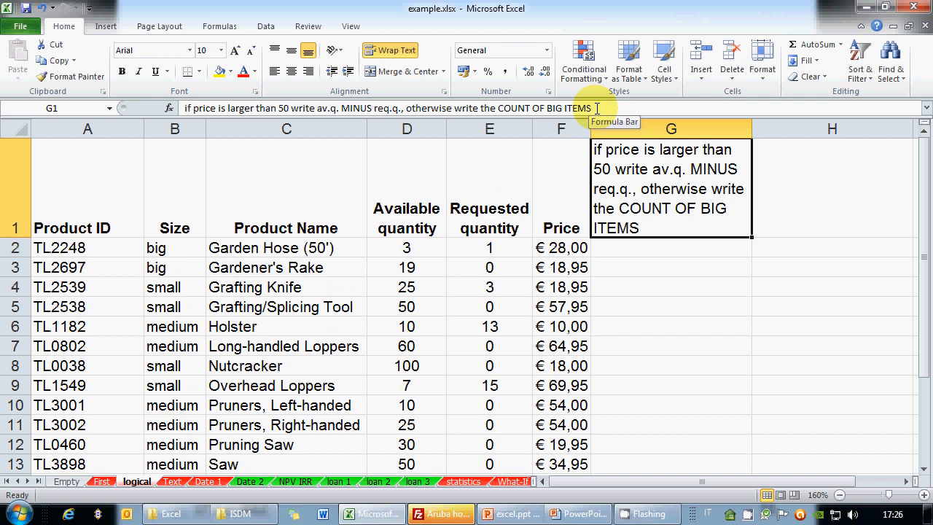
click(678, 246)
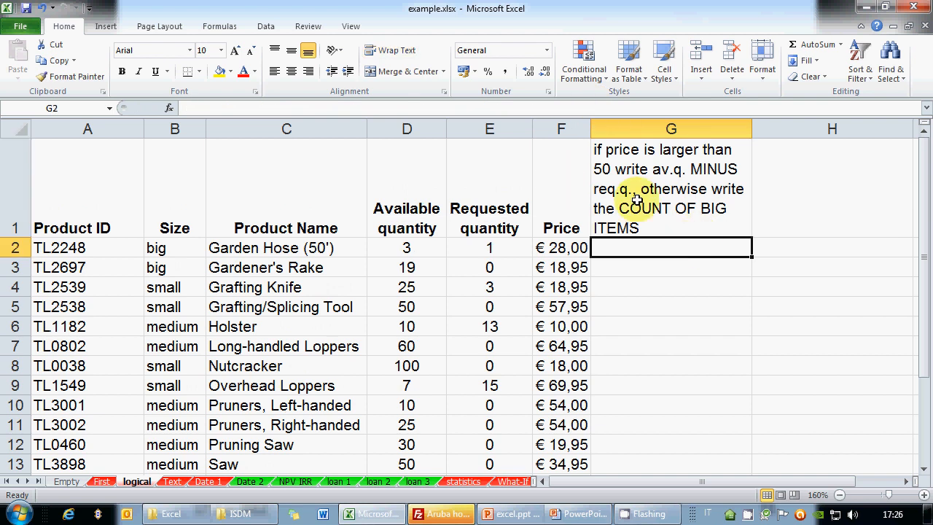
Begin the G2 formula with IF, testing F2>50 and giving D2-E2 as the value if true.
text(=IF()
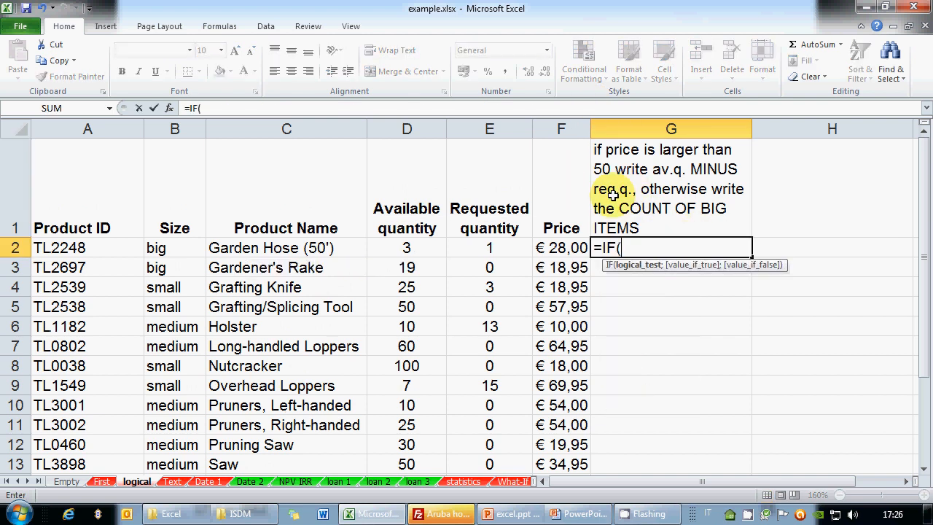
click(553, 247)
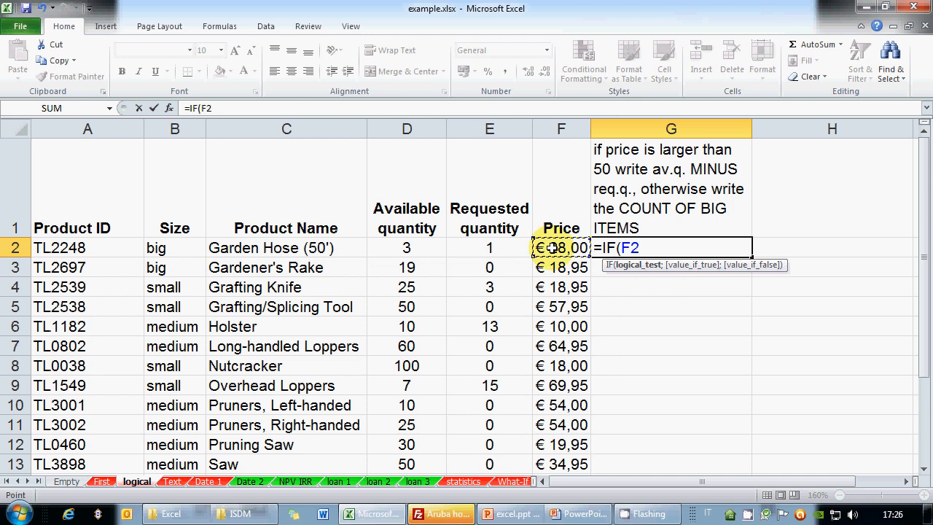
text(>50;)
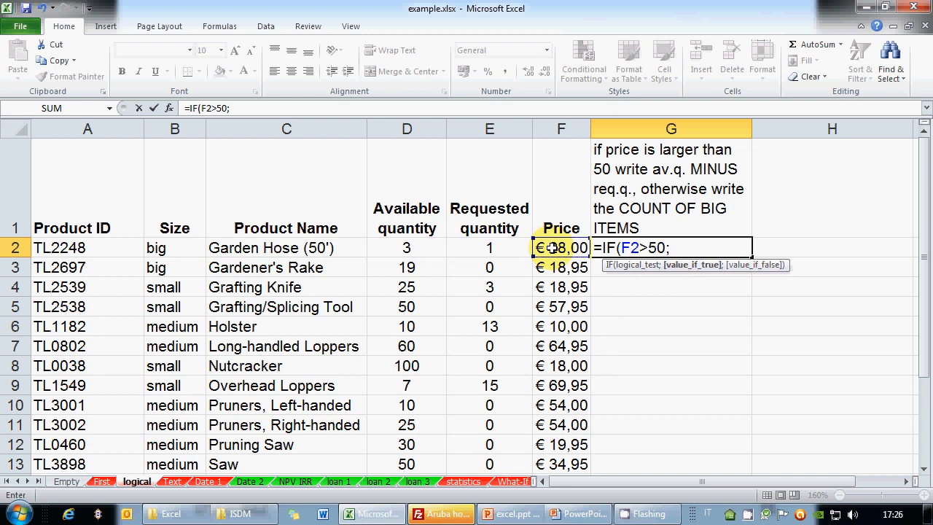
click(428, 247)
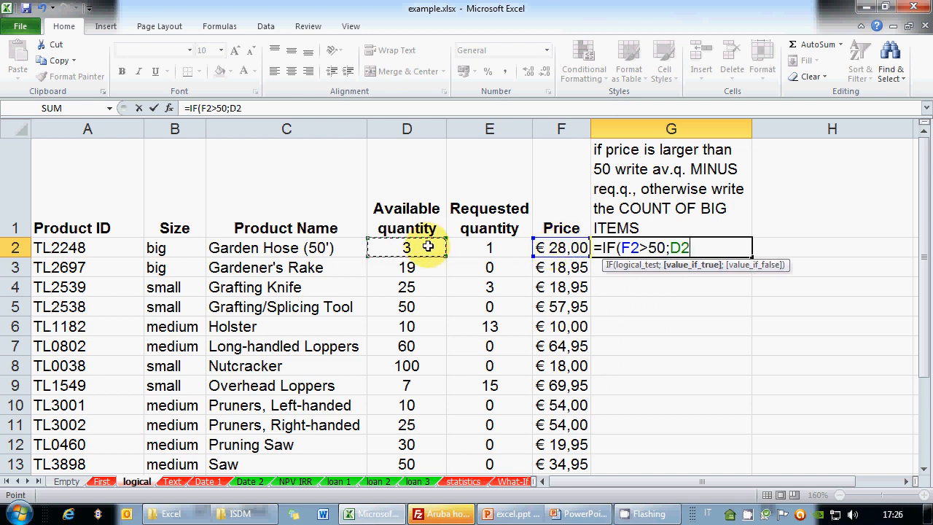
text(-)
click(482, 248)
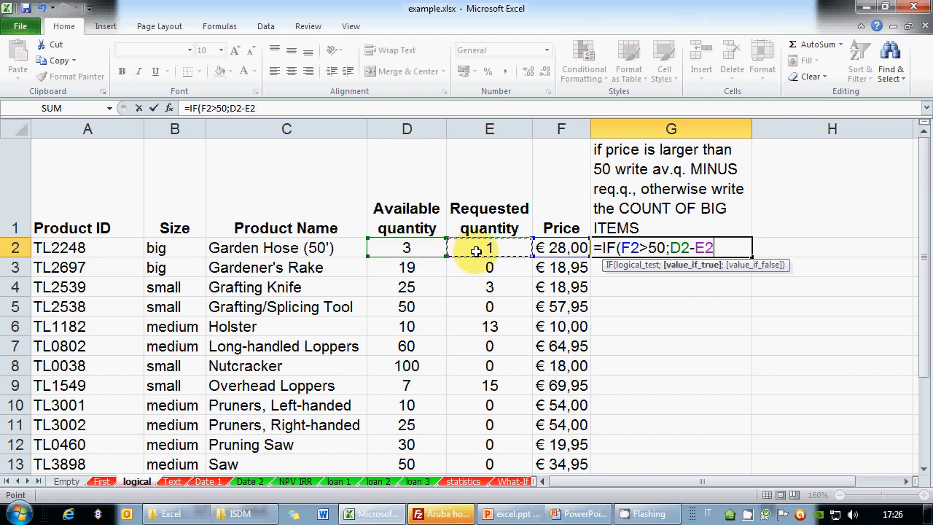
text(;)
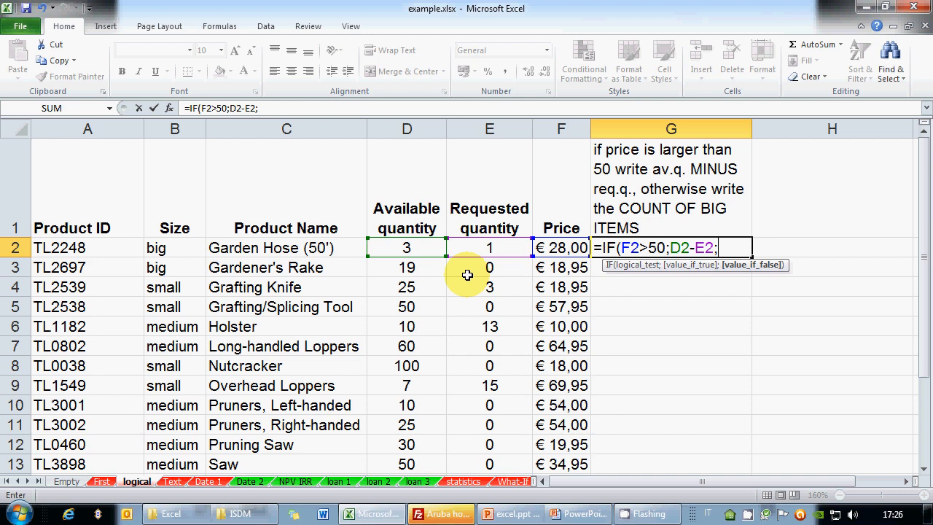
Nest COUNTIF(B2:B16;"big") as the value if false in the G2 formula and close both functions.
text(COUNTI)
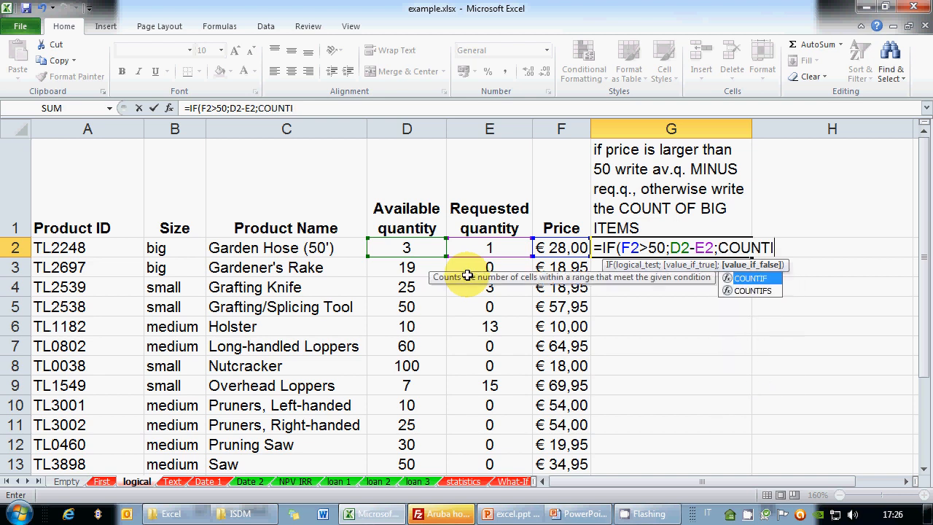
text(F()
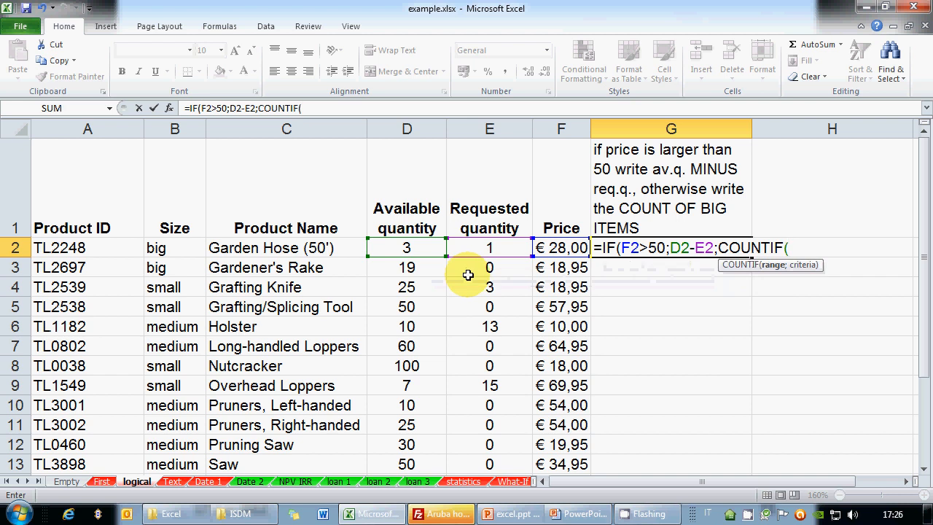
drag(182, 252, 175, 424)
scroll(365, 308, up, 1)
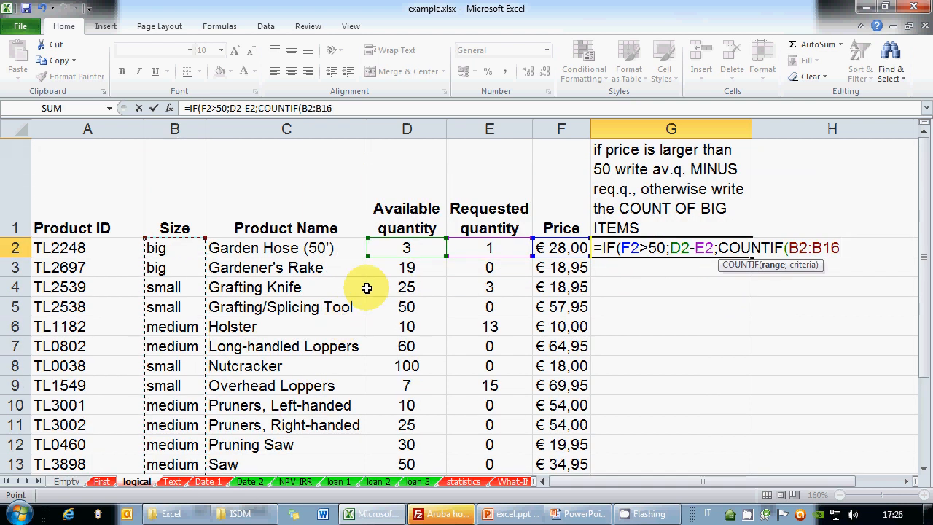
text(;"big"))
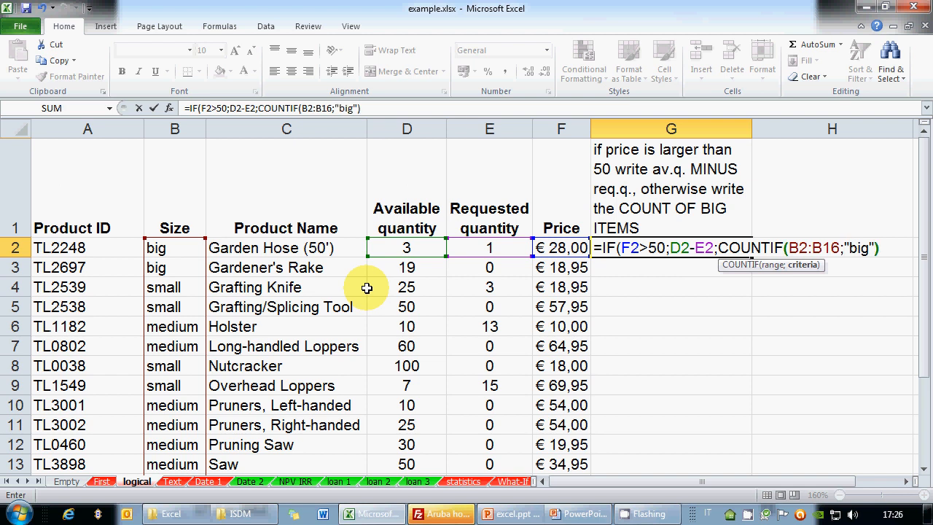
text())
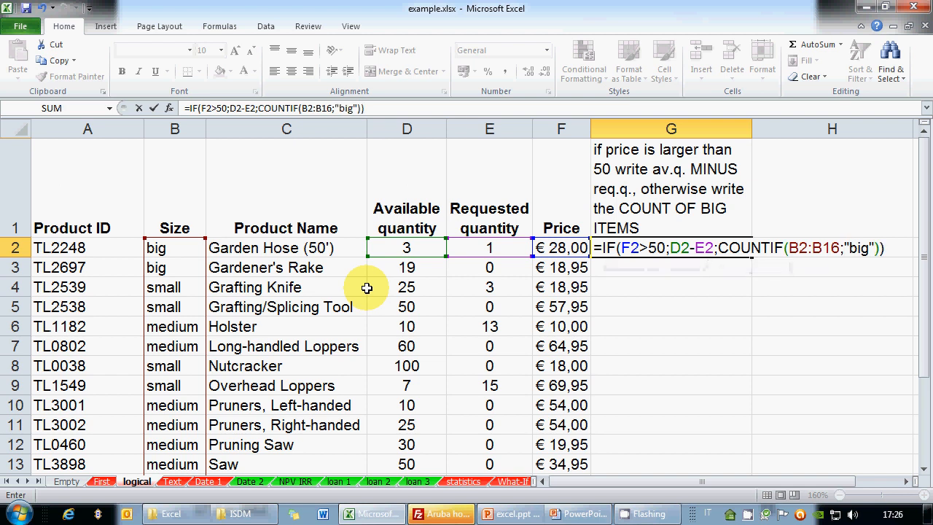
Highlight the nested COUNTIF function inside the G2 IF formula, and enter the formula keeping G2 selected.
click(718, 248)
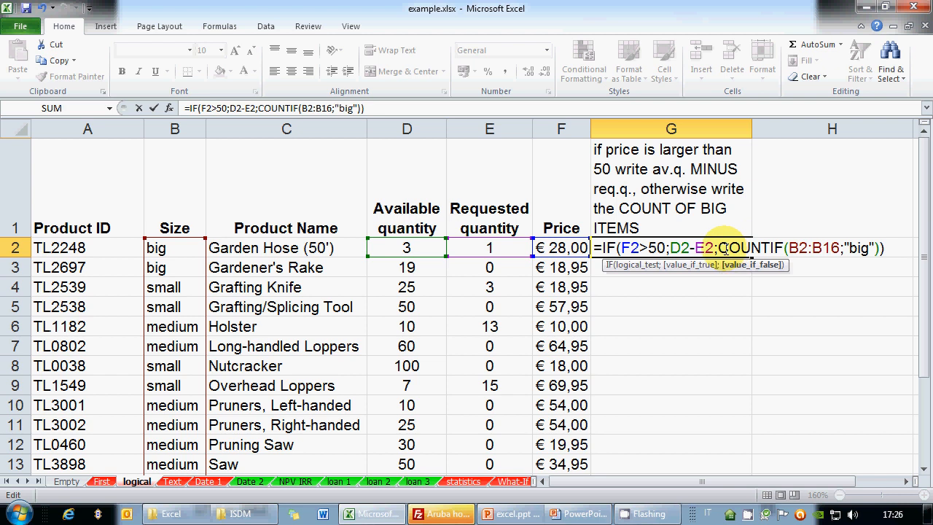
drag(717, 248, 882, 250)
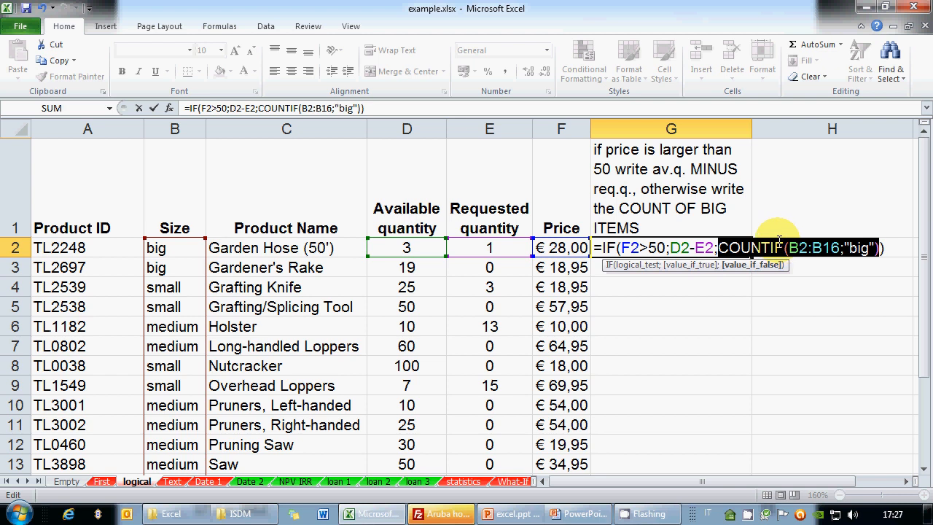
click(743, 247)
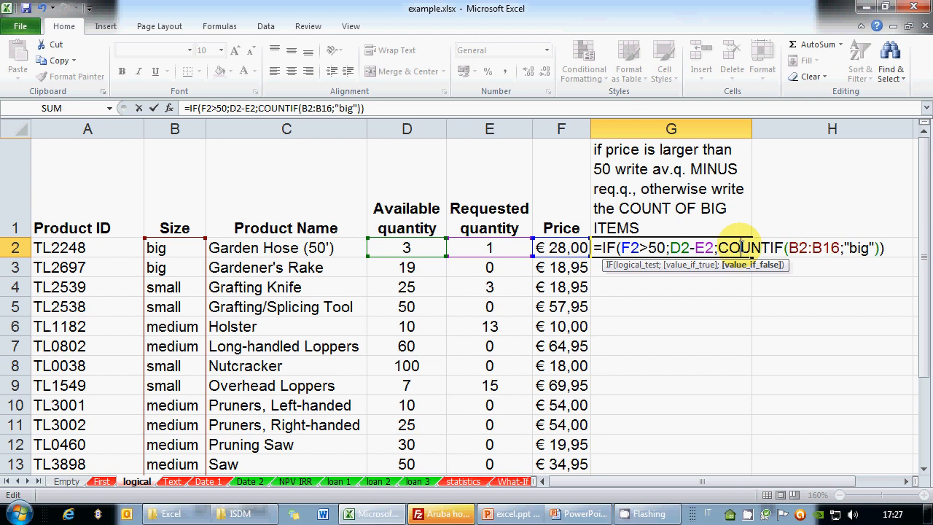
drag(749, 248, 882, 247)
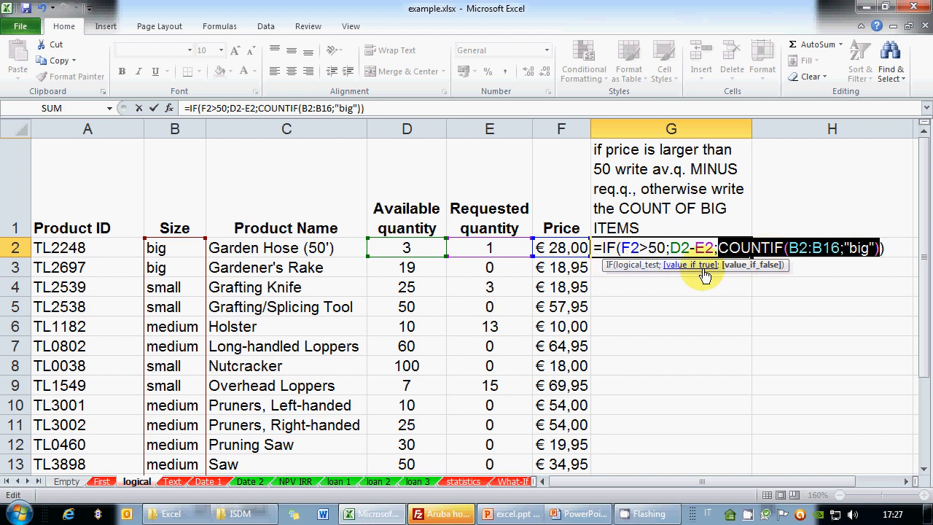
click(750, 248)
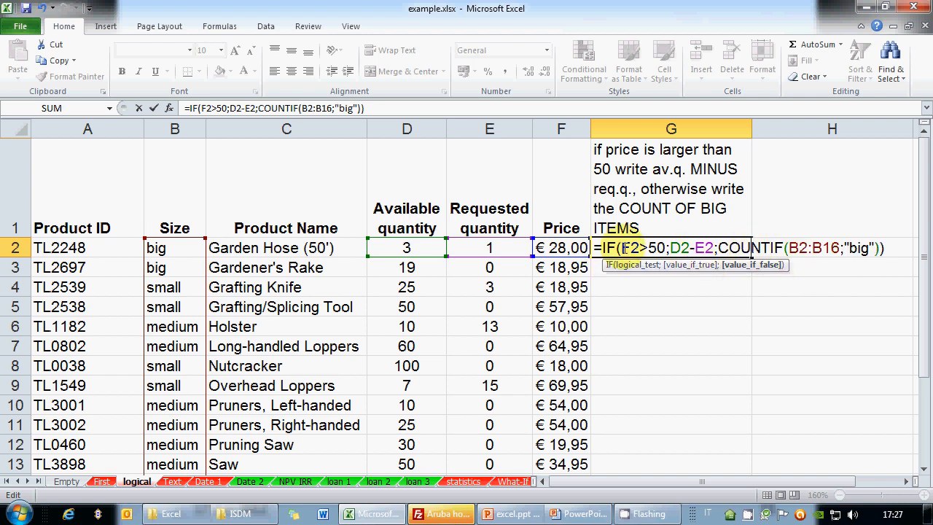
click(603, 249)
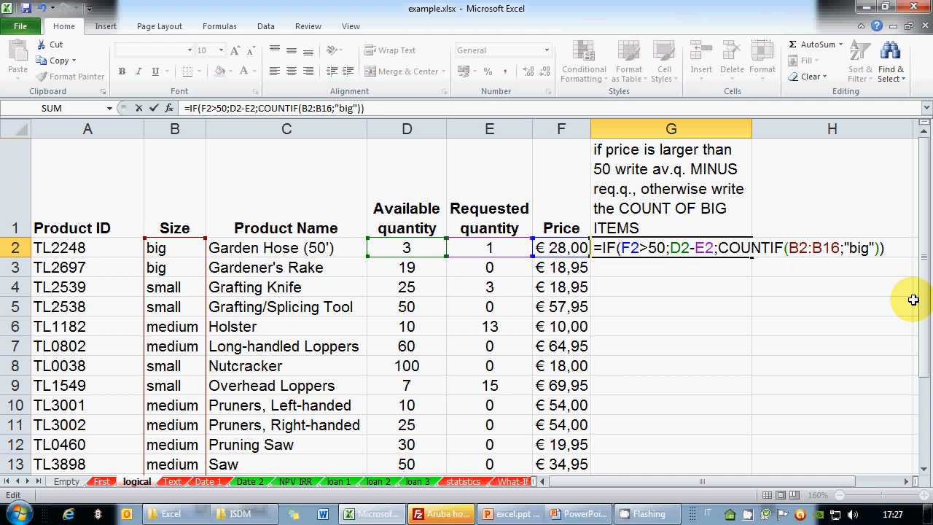
key(ctrl+Return)
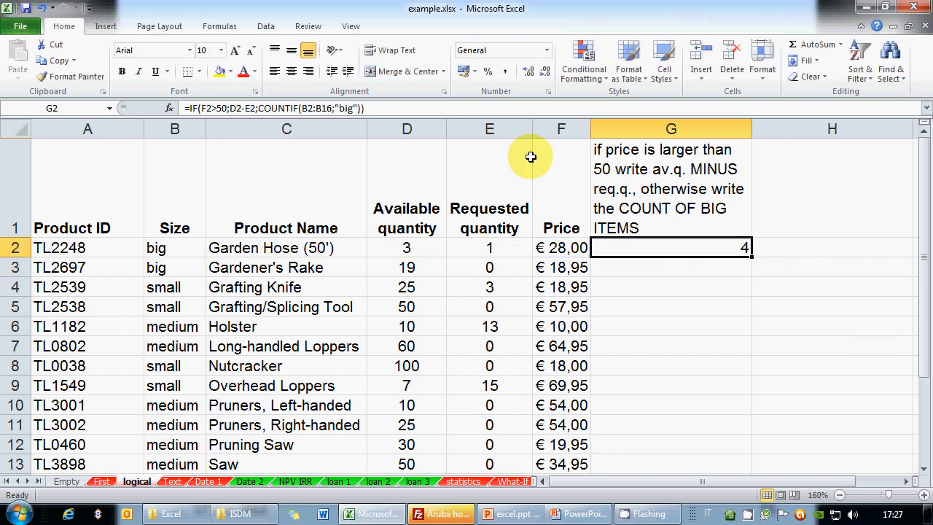
Reopen and confirm the G2 formula unchanged, and copy it down through G12.
click(384, 108)
click(670, 243)
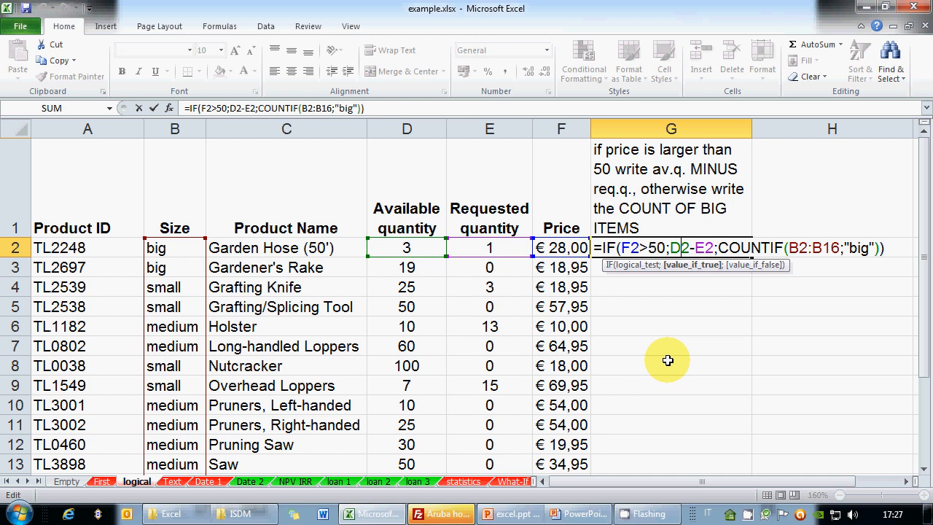
key(ctrl+Return)
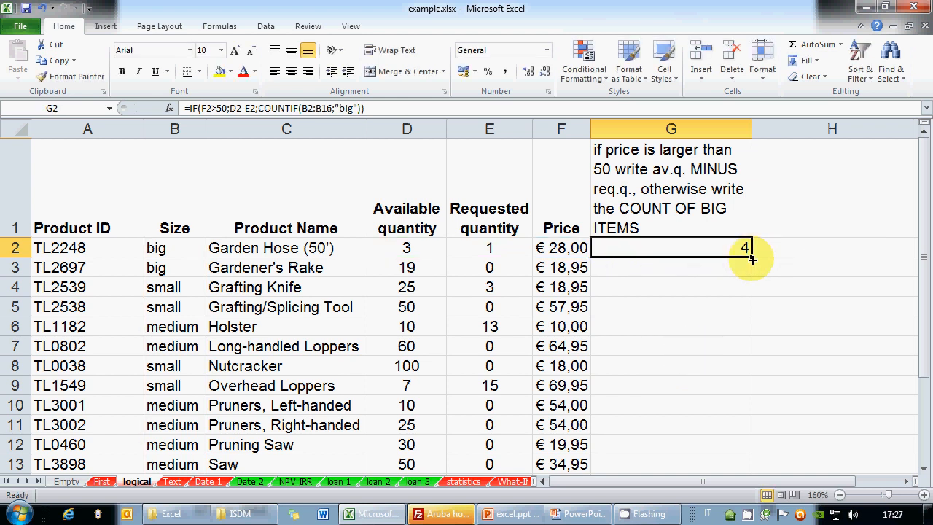
drag(751, 258, 747, 445)
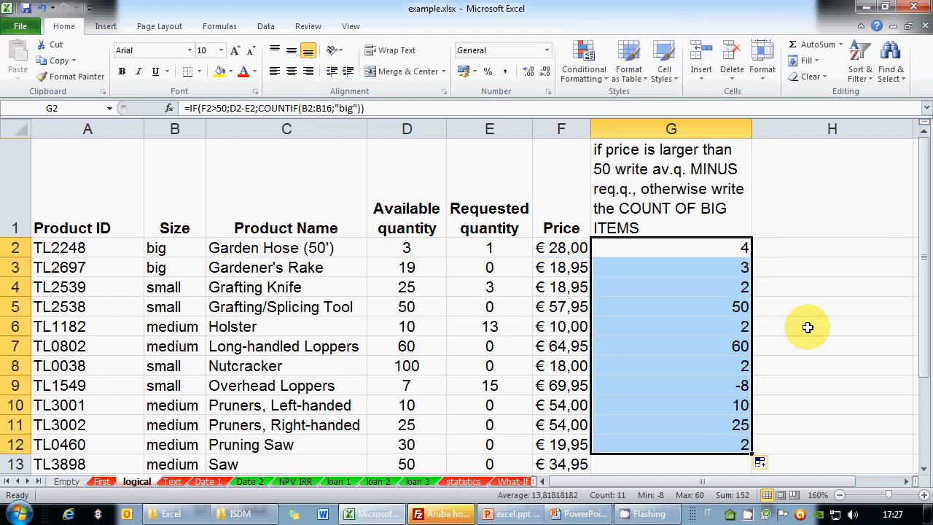
Check the cells covered by the COUNTIF range in the G2 formula and make the range absolute as $B$2:$B$16.
click(723, 247)
click(385, 108)
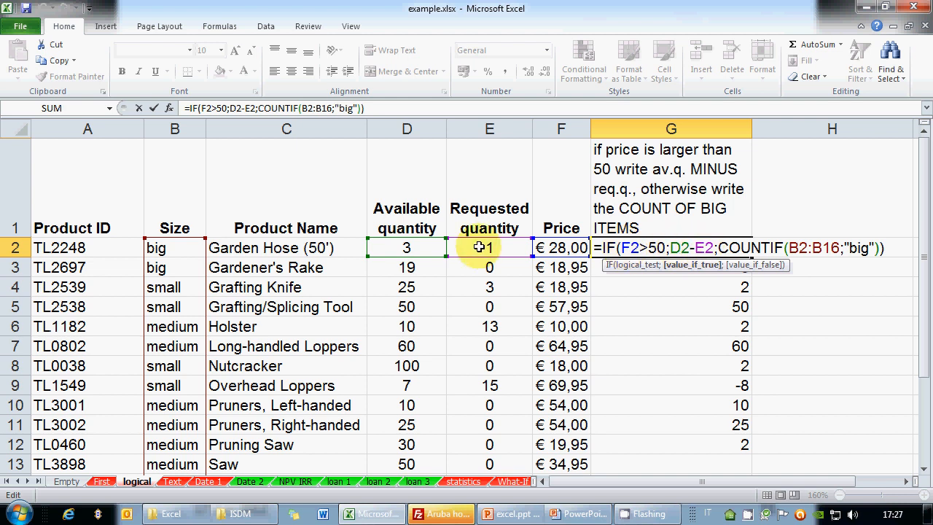
drag(788, 248, 841, 248)
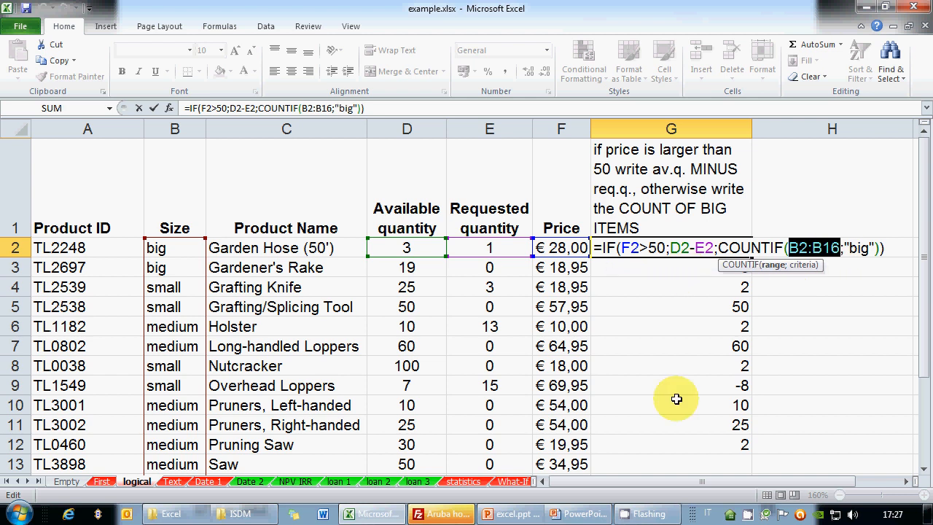
scroll(298, 354, down, 3)
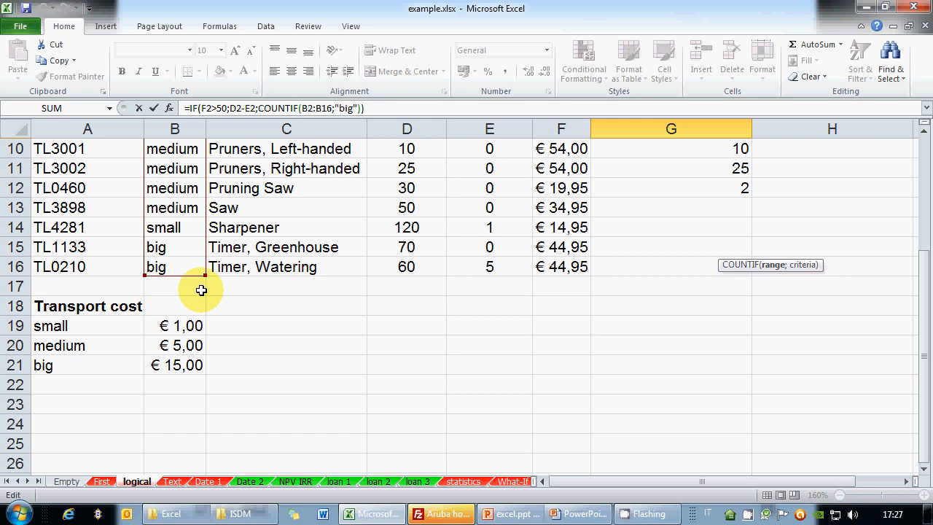
scroll(228, 292, up, 3)
scroll(229, 292, down, 5)
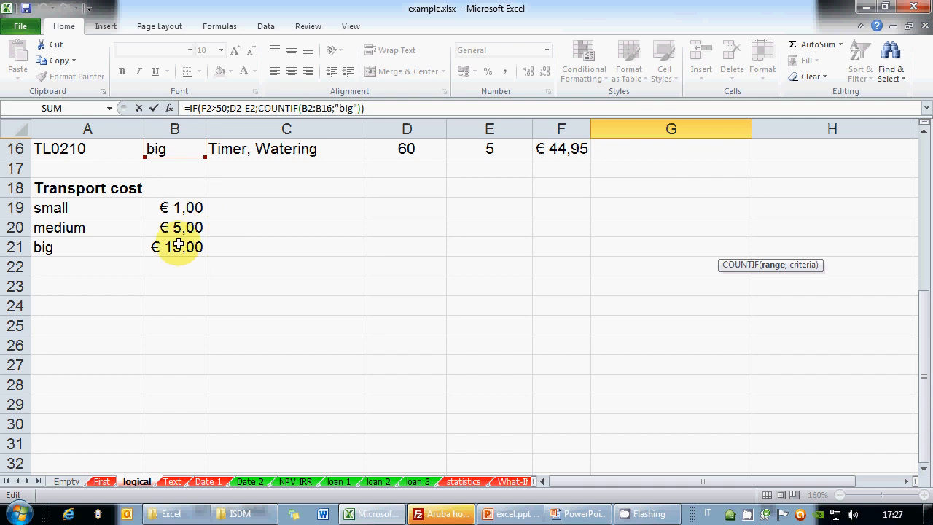
scroll(200, 226, up, 5)
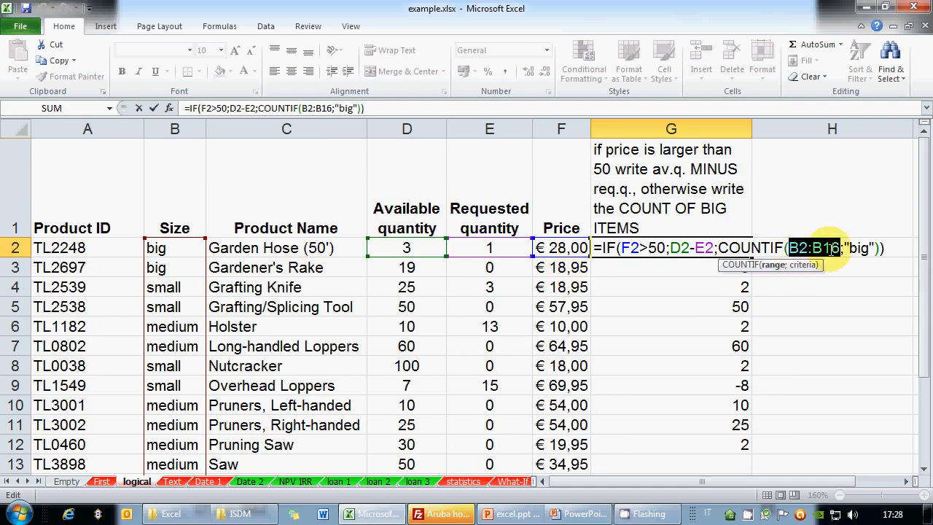
key(F4)
click(740, 247)
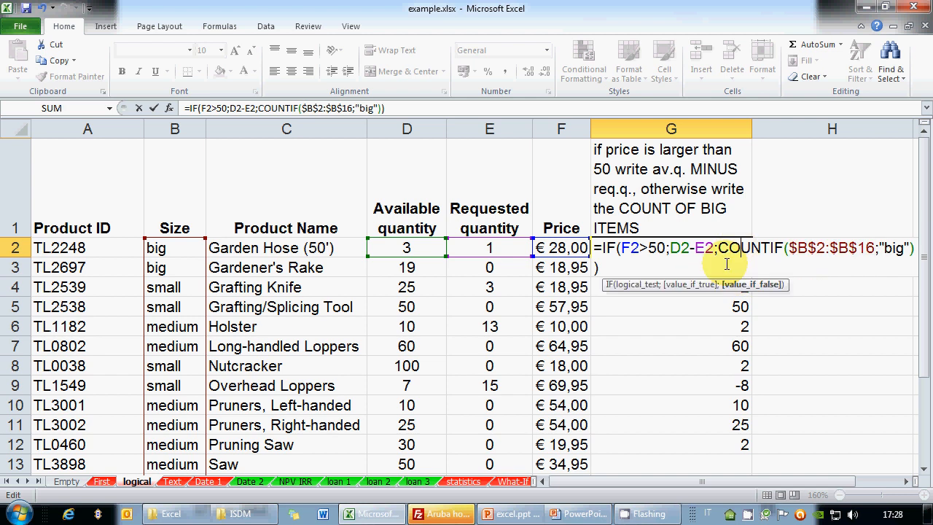
Keep only the rows absolute in the G2 COUNTIF range, B$2:B$16, and copy the formula down through G16.
click(800, 248)
key(BackSpace)
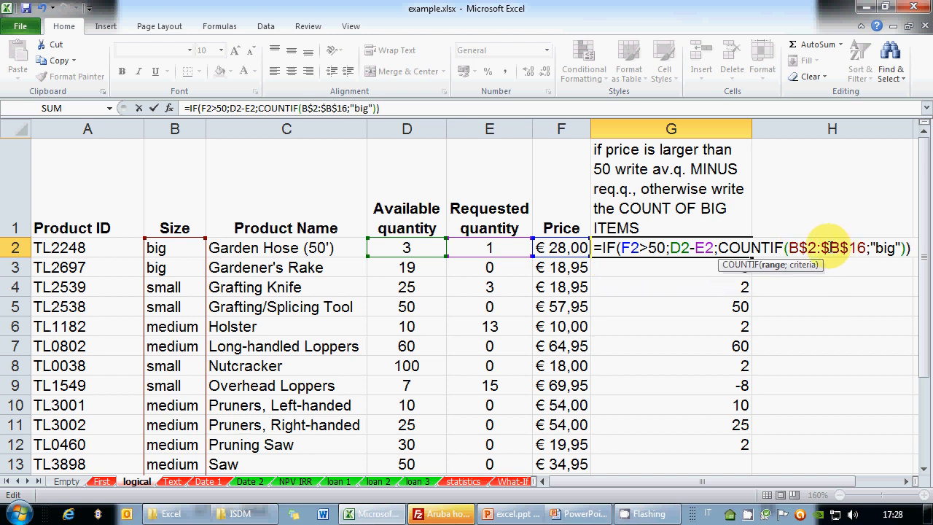
click(828, 248)
key(BackSpace)
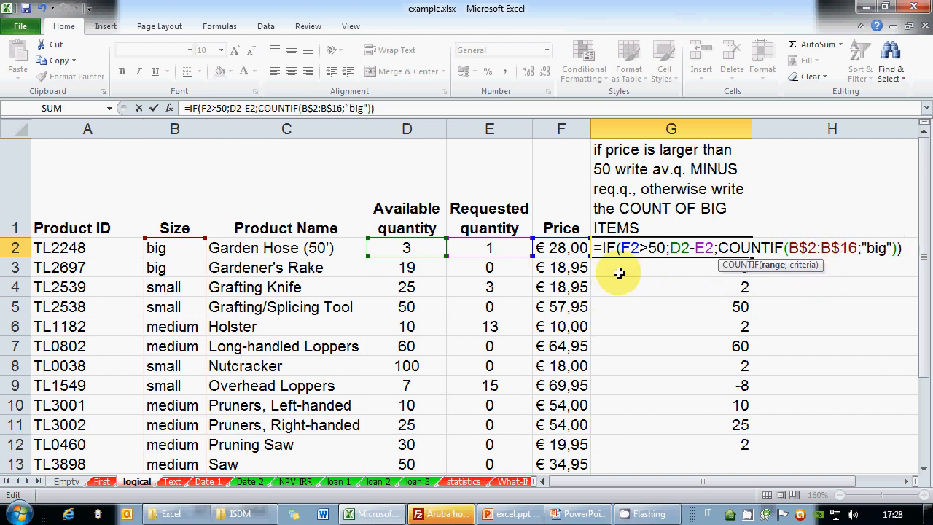
key(ctrl+Return)
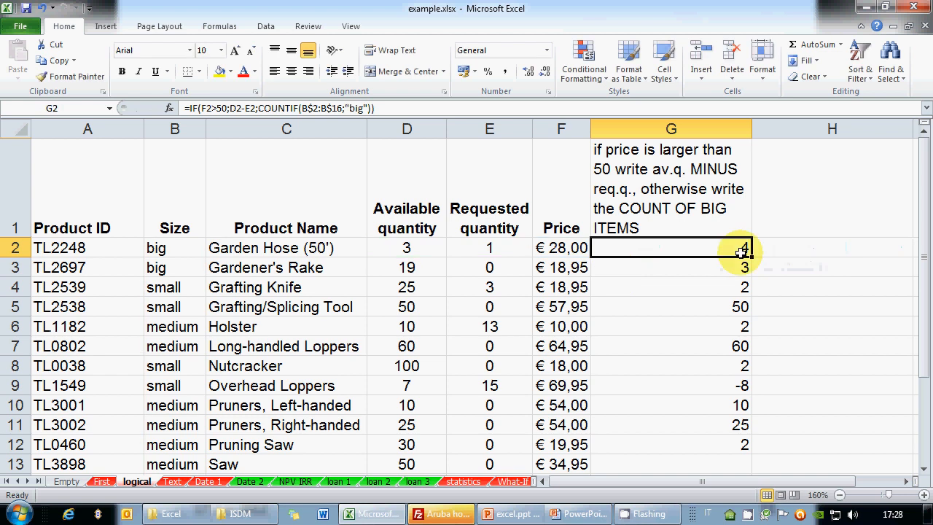
drag(753, 255, 728, 431)
scroll(805, 341, up, 1)
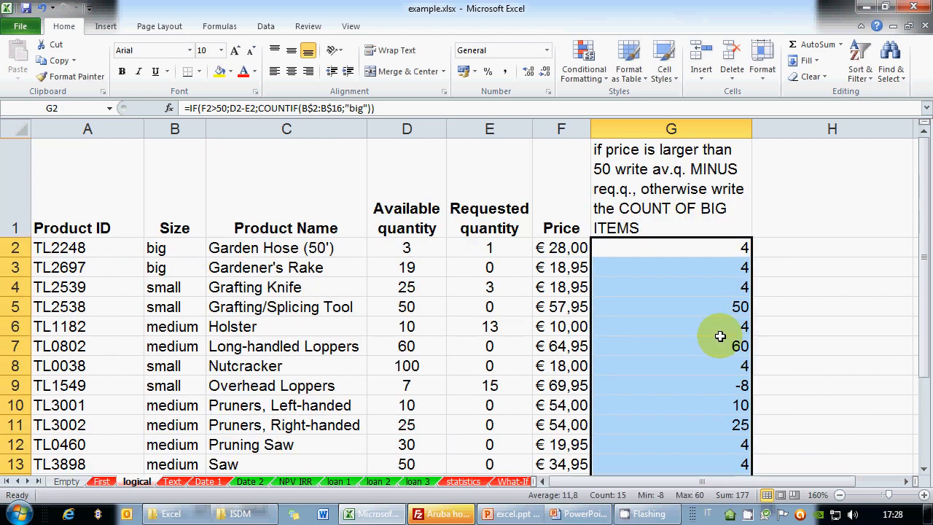
Highlight the COUNTIF name and its B$2:B$16 range in the G2 formula, and leave the cell without changes.
click(707, 251)
click(375, 108)
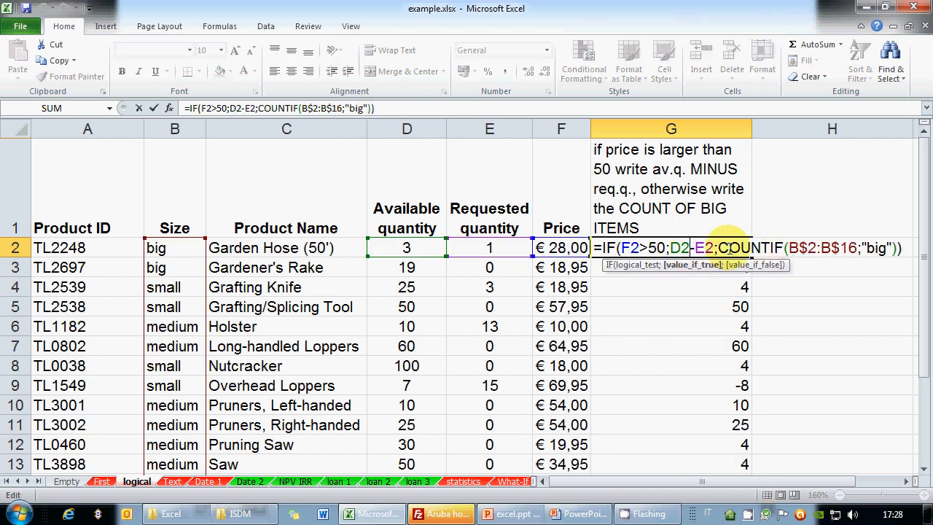
double_click(732, 248)
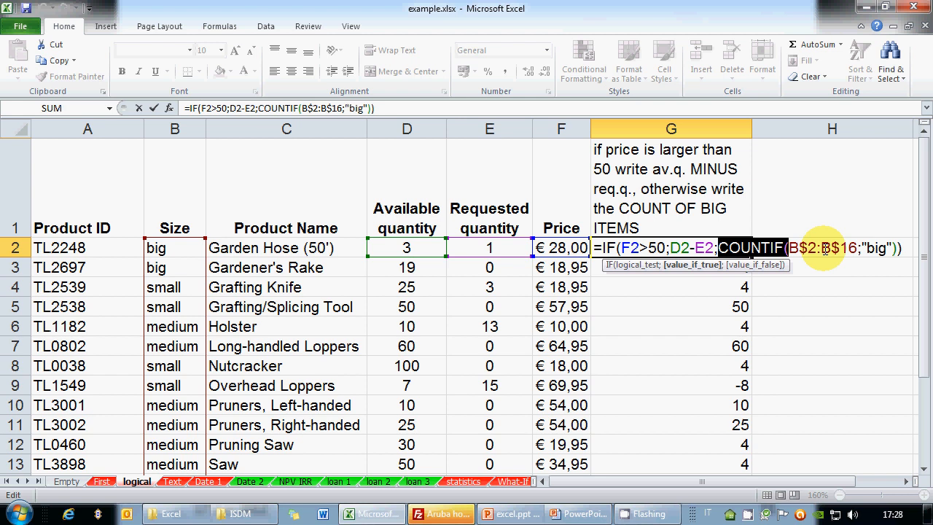
drag(825, 248, 861, 248)
drag(791, 248, 859, 249)
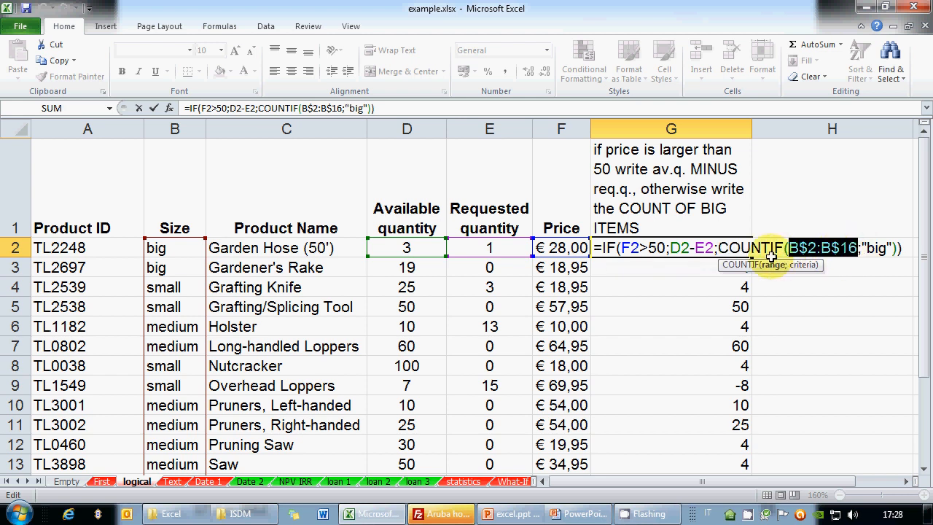
key(Escape)
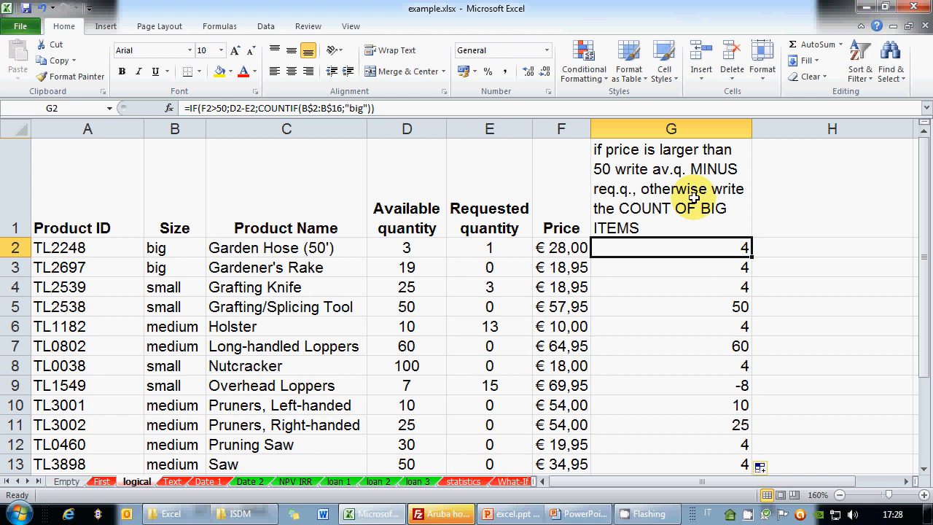
Clear the formulas from G2:G16 and return to the G1 heading.
click(692, 129)
drag(713, 246, 711, 418)
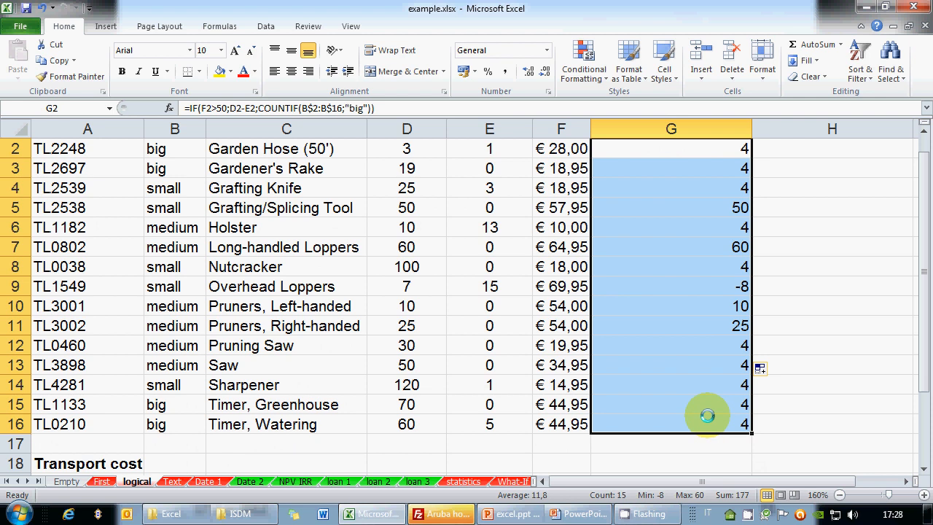
key(Up)
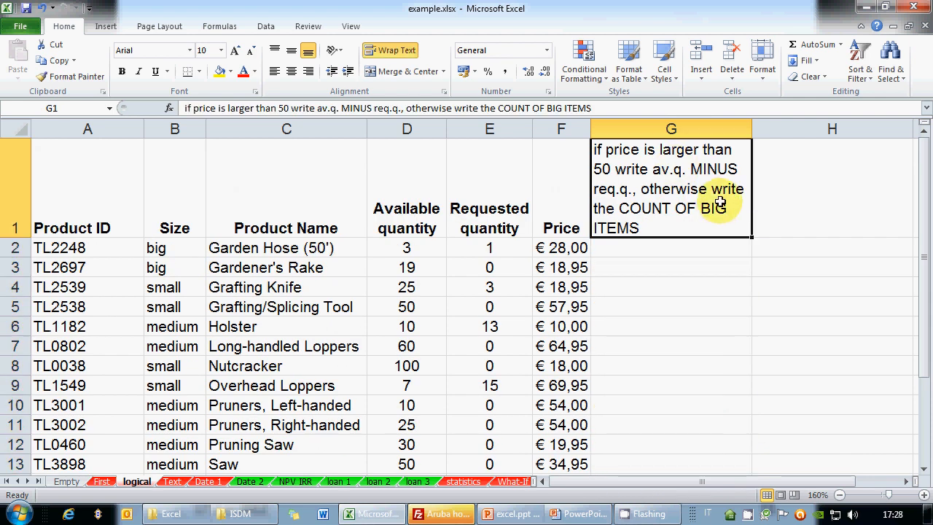
Replace the G1 heading with: if price is larger than 50 write "expensive"; otherwise if av.q. < req.q. write "cheap and reorder", otherwise write "cheap".
text(if price is larger than )
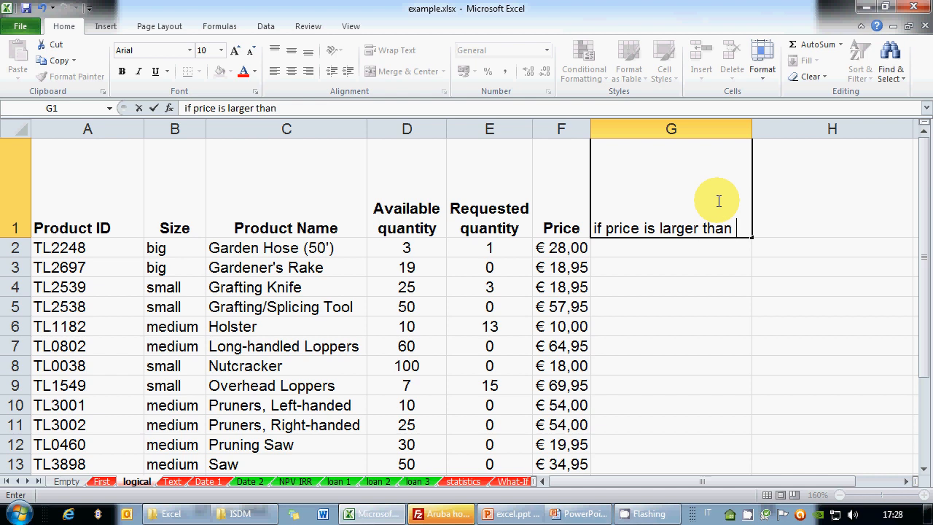
text(50)
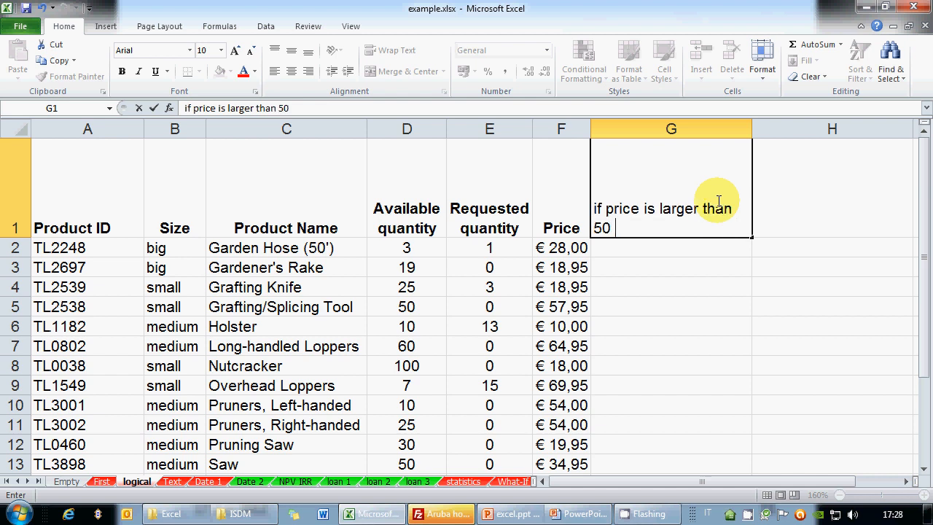
text( write "expensive)
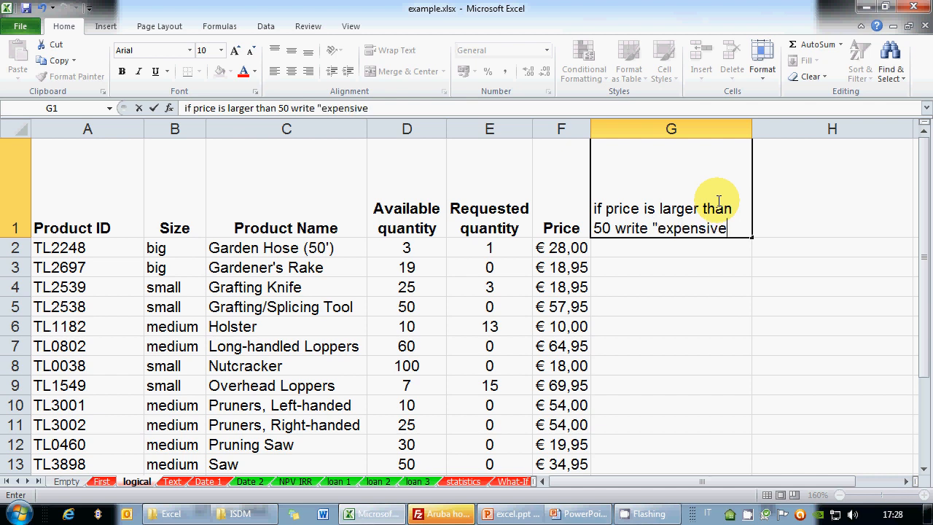
text("; ot)
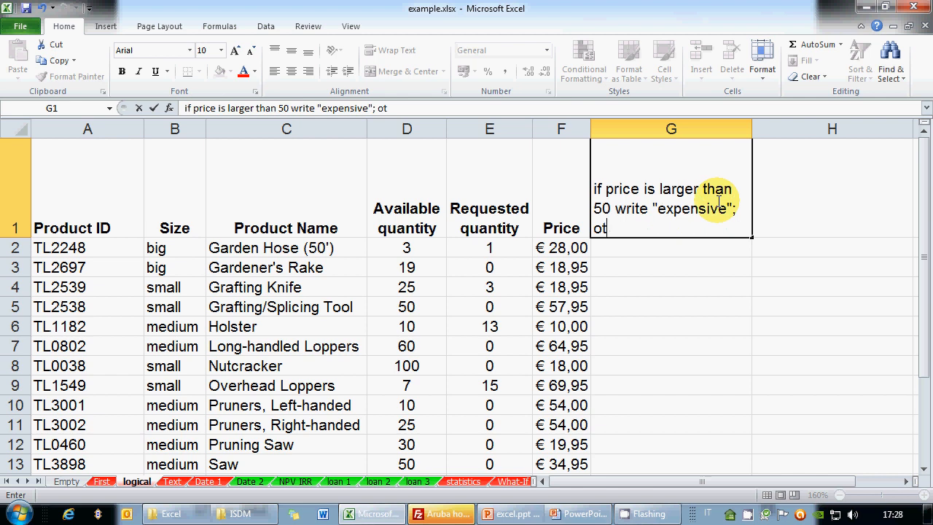
text(herwise)
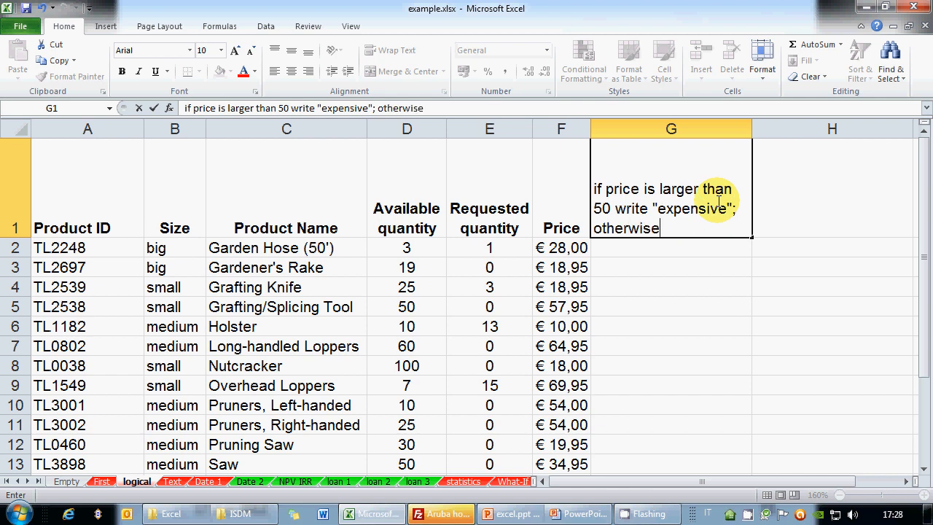
text( if av)
key(BackSpace)
text(v.q.)
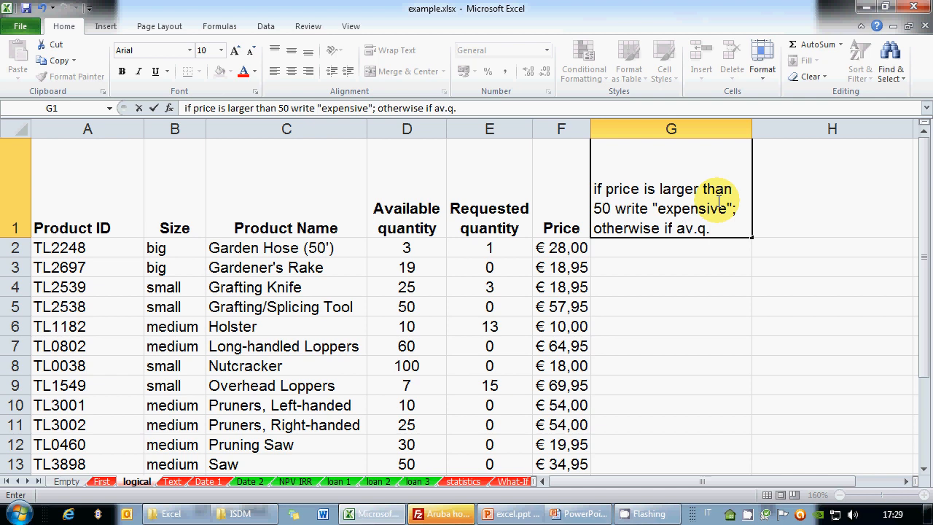
text( < req.)
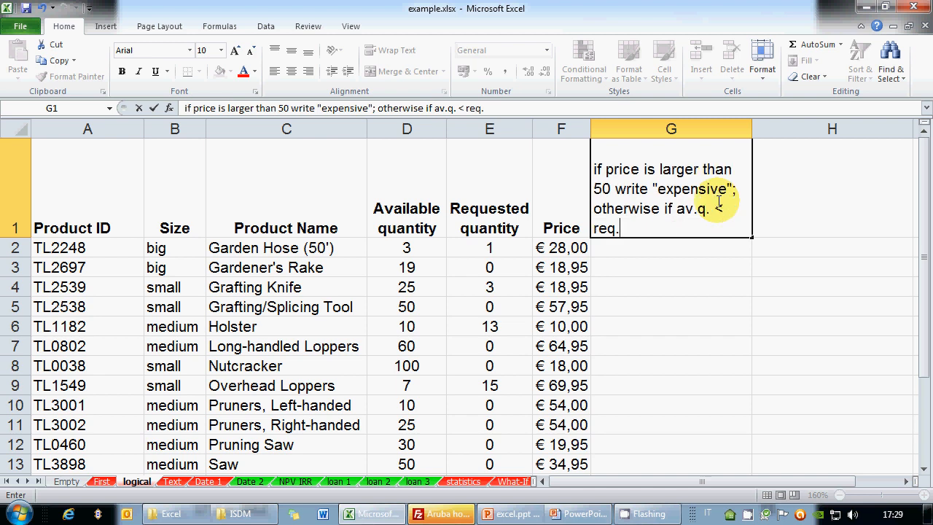
text(q. write "ch)
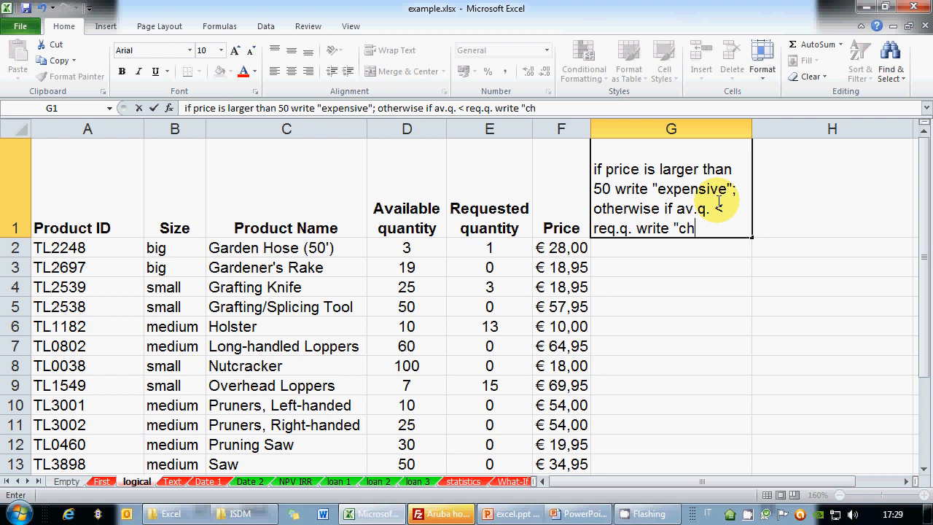
text(eap and)
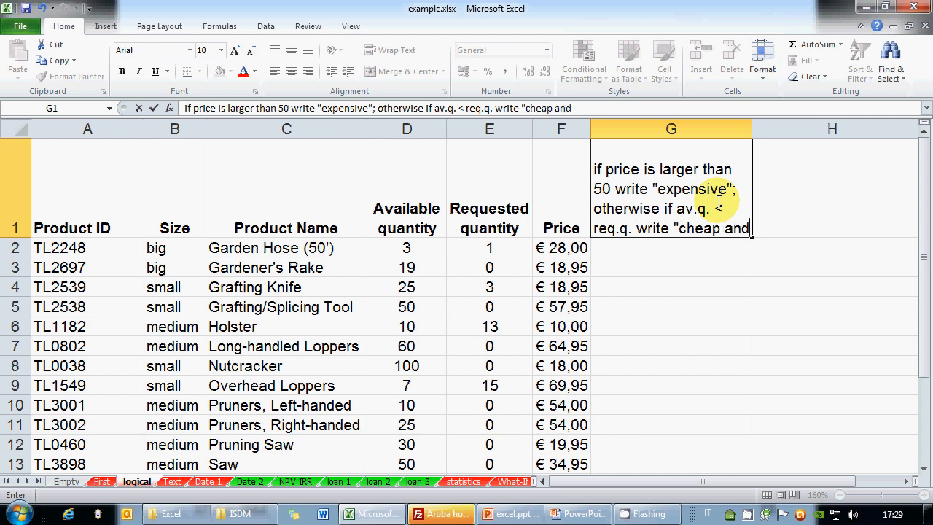
text( r)
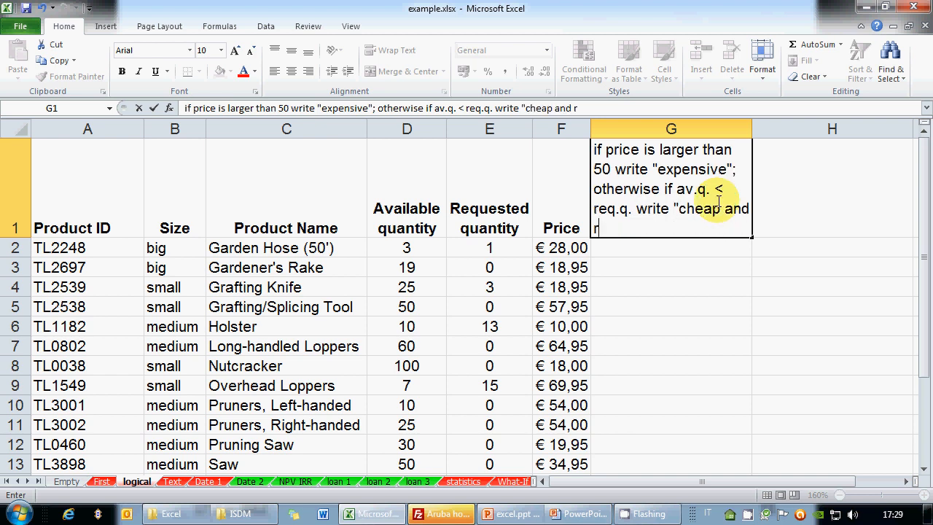
text(eorder")
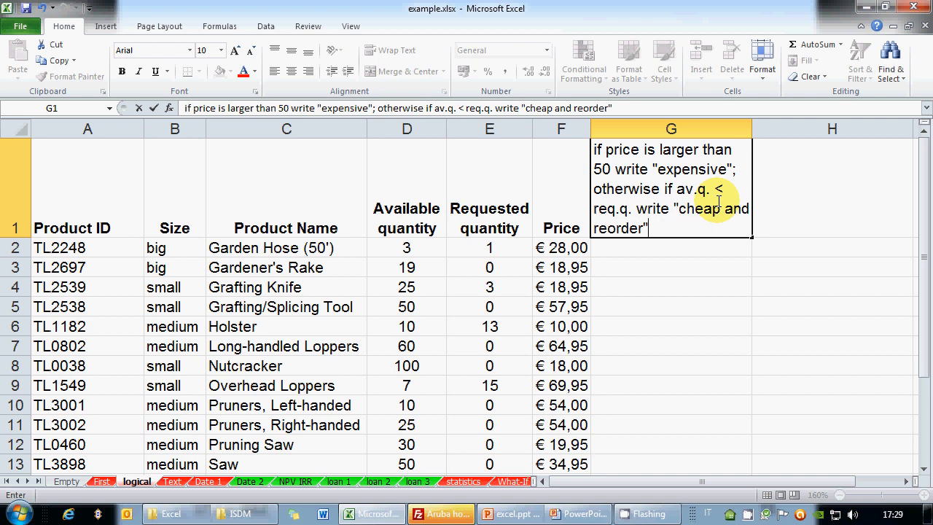
text(, otherwi)
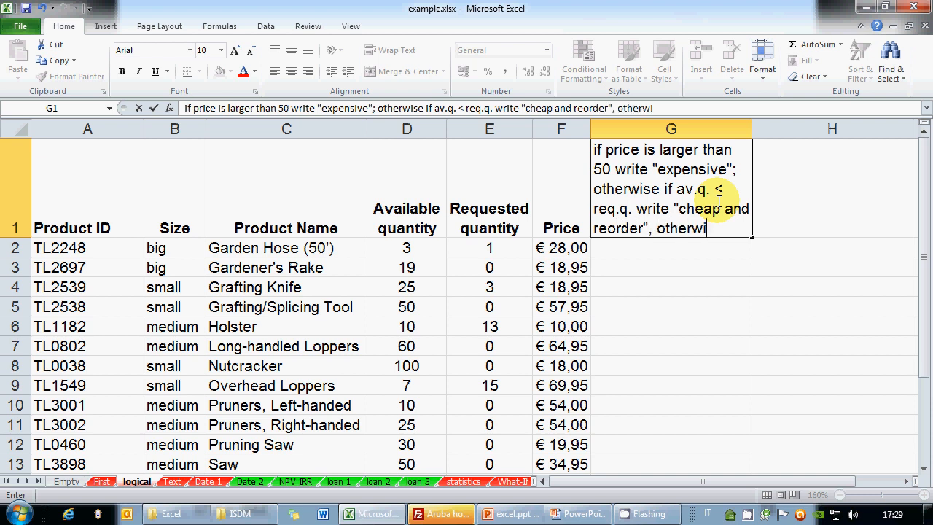
text(se write "cheap")
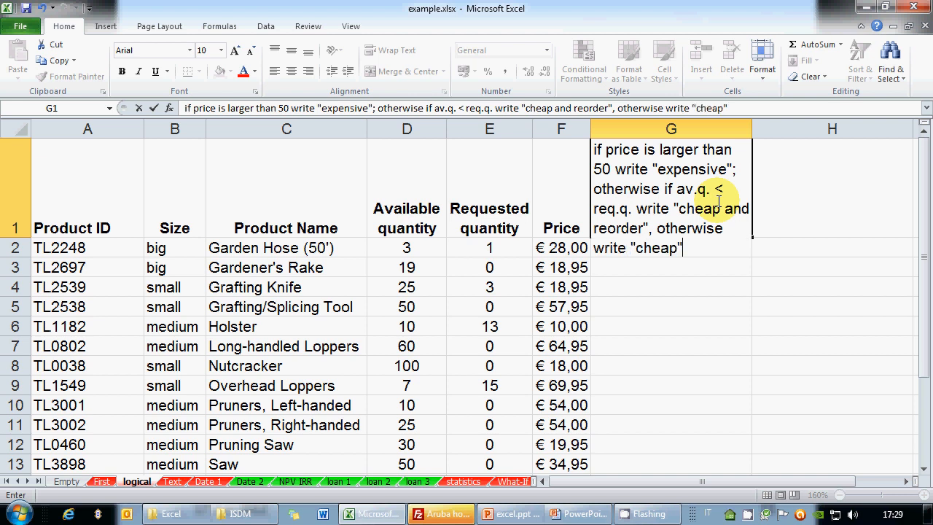
key(Return)
click(718, 203)
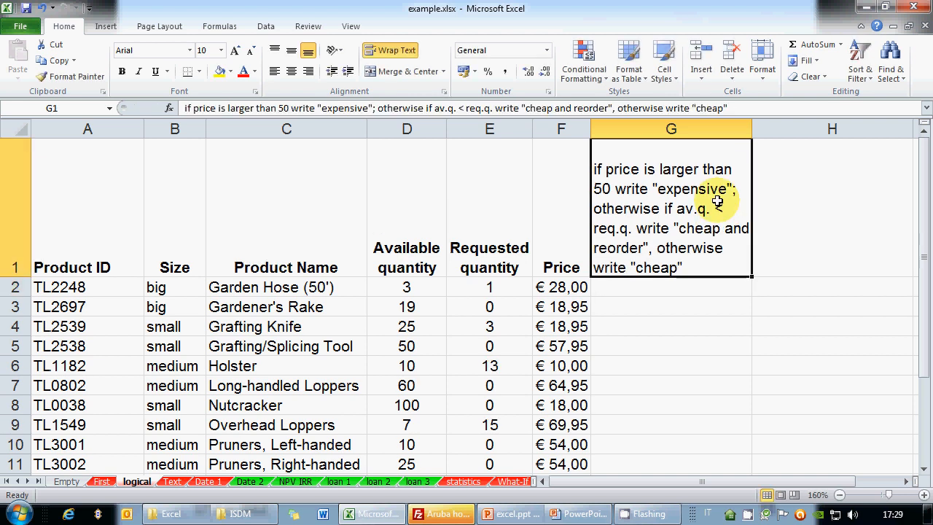
Begin an IF formula in G2 that tests F2>50 and returns "expensive" when true.
key(Return)
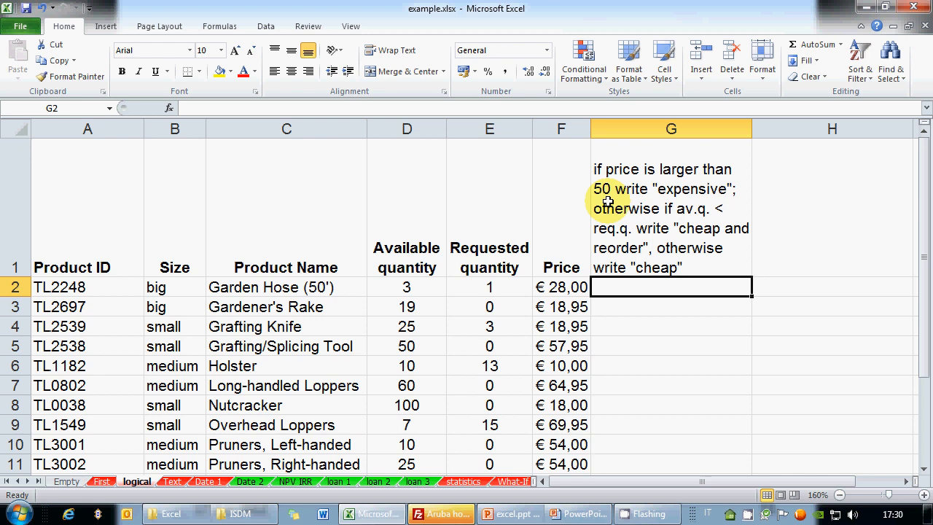
text(=IF()
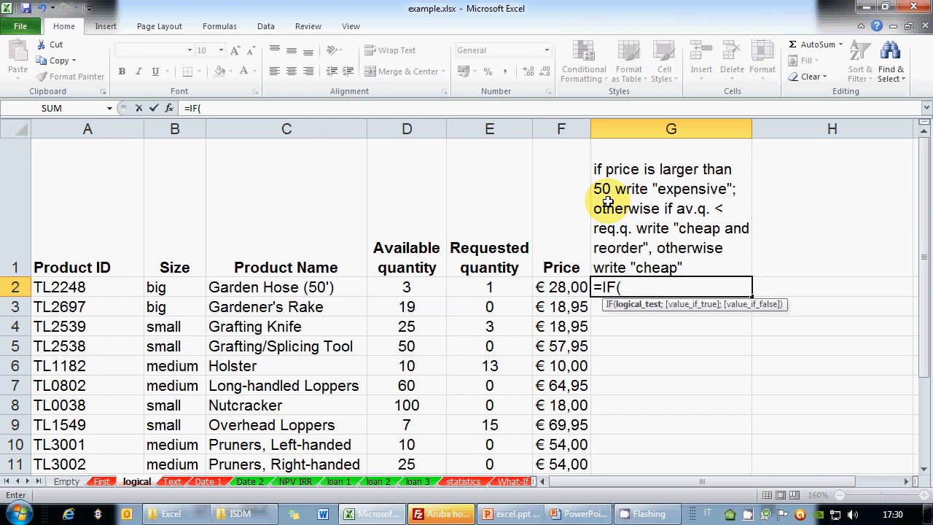
click(557, 287)
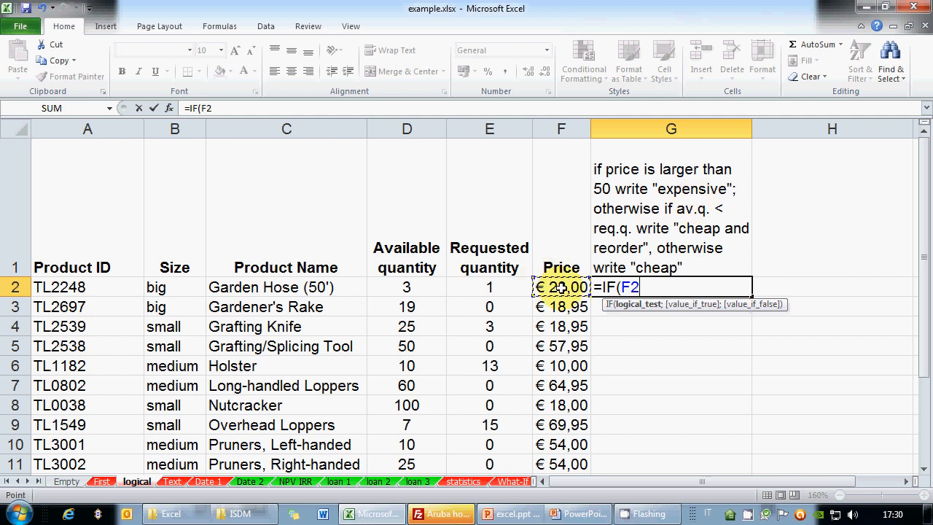
text(>50;)
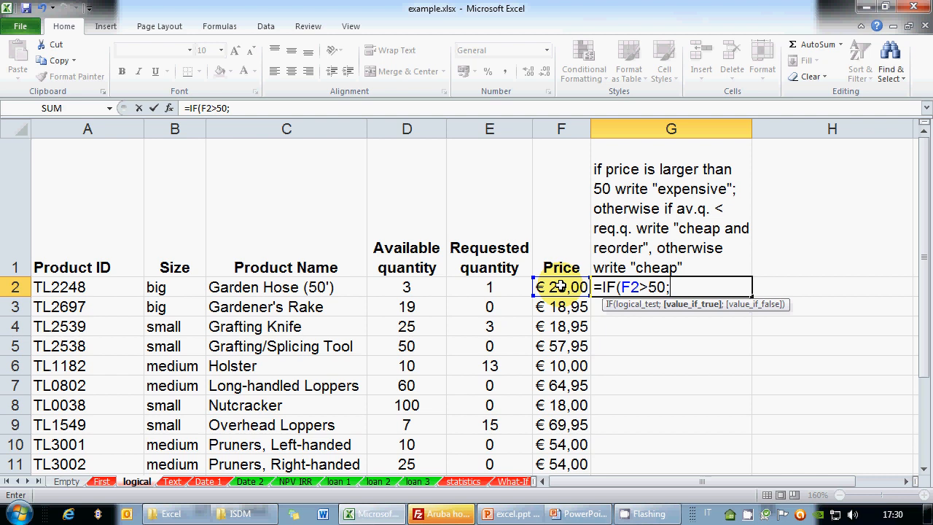
text("expensive";)
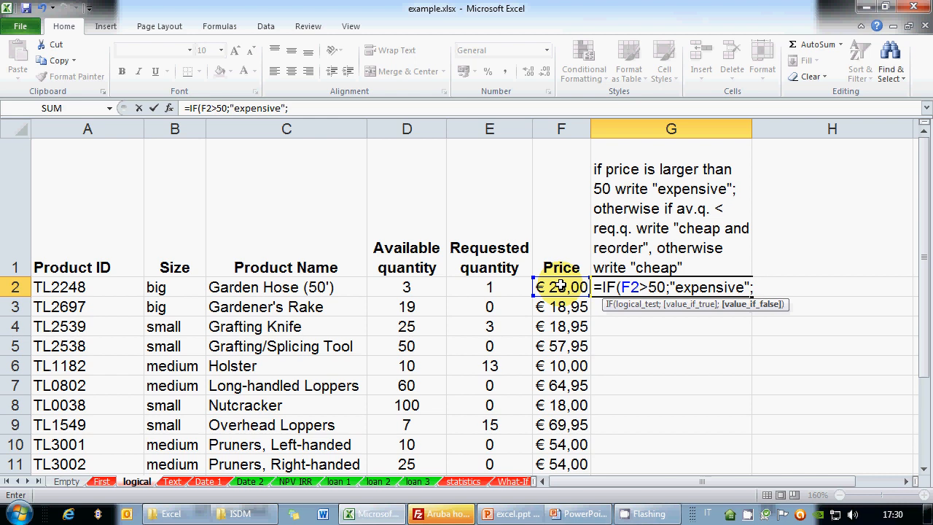
Nest a second IF as the value-if-false of the G2 formula, testing D2<E2.
text(IF)
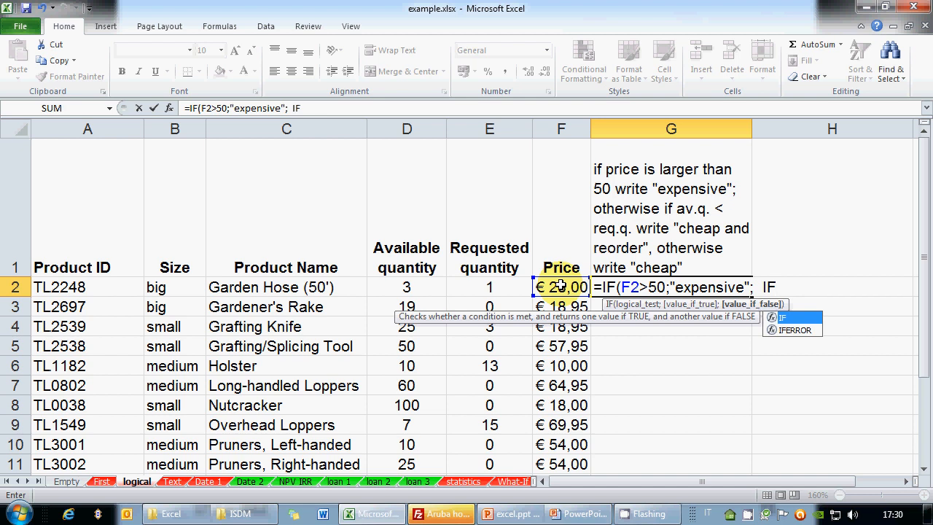
text(()
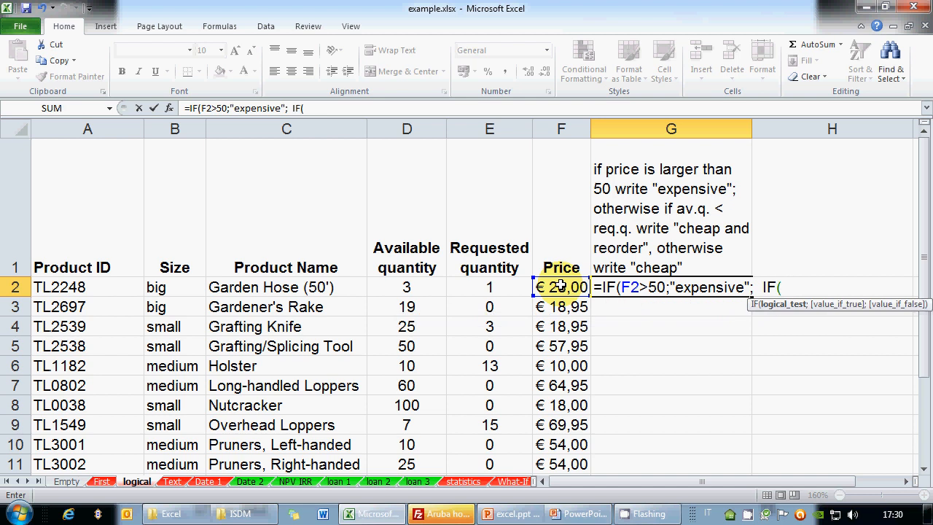
click(423, 286)
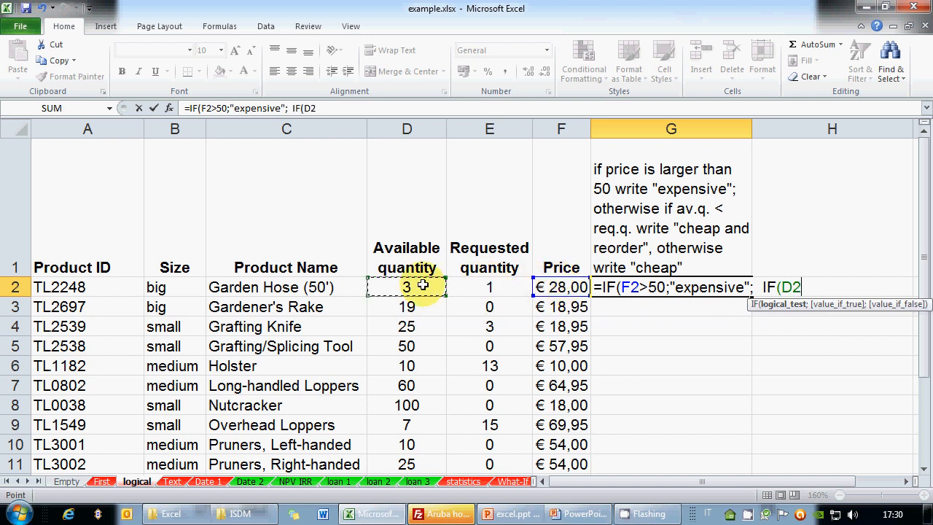
text(<)
click(475, 287)
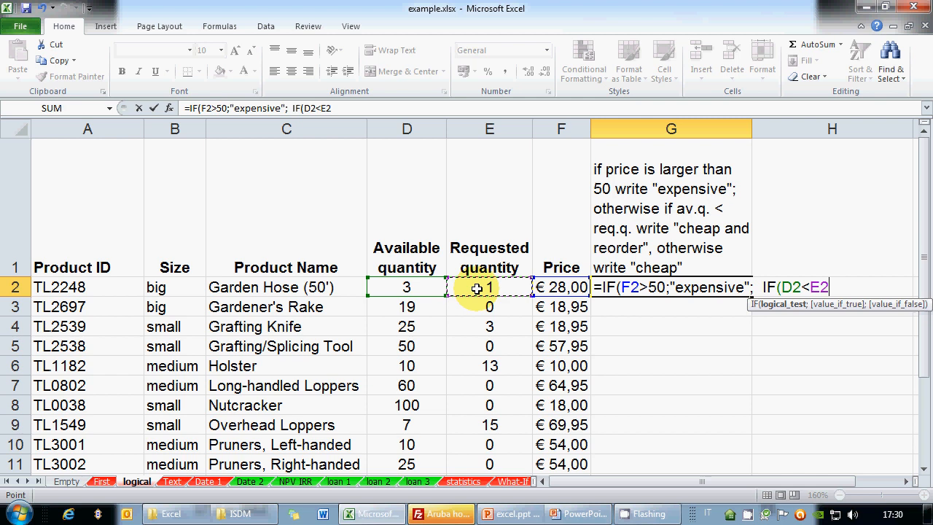
text(;)
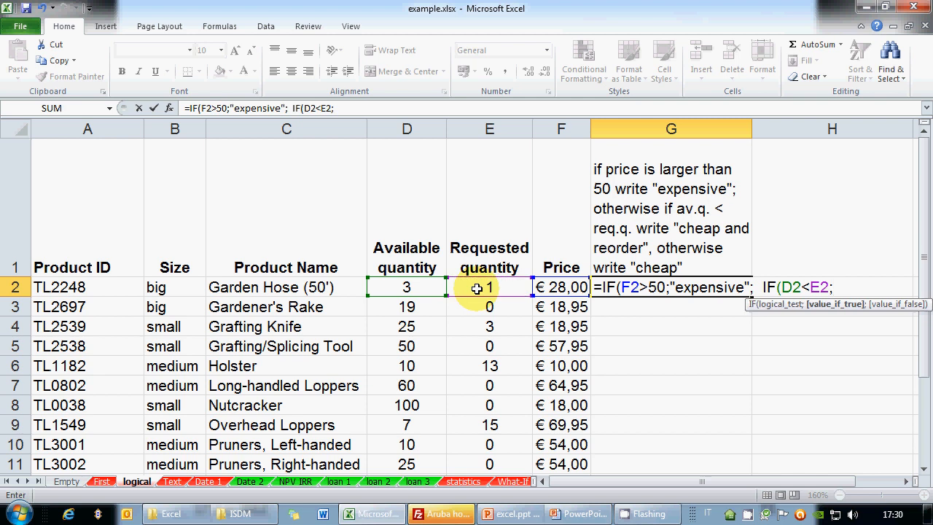
Give the nested IF "cheap and reorder" when true and "cheap" when false, and close its parenthesis.
text(")
text(cheap)
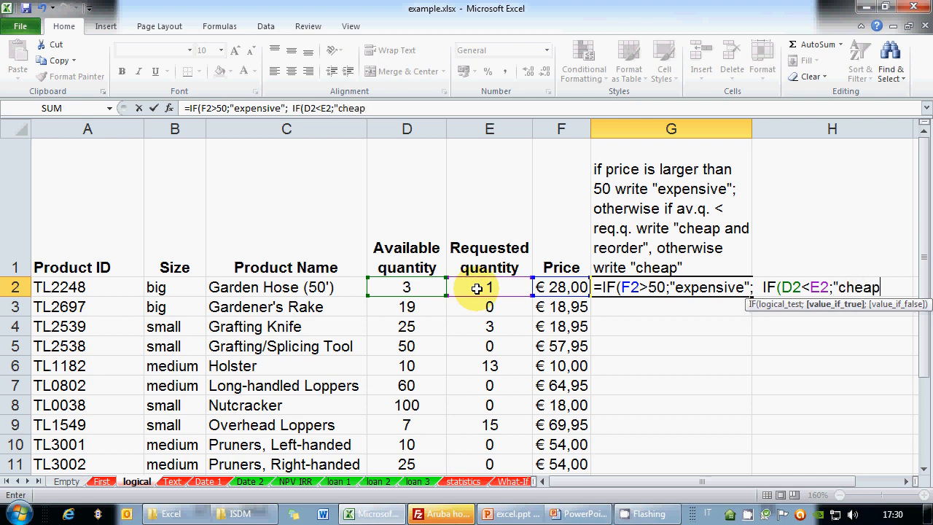
text( and expe)
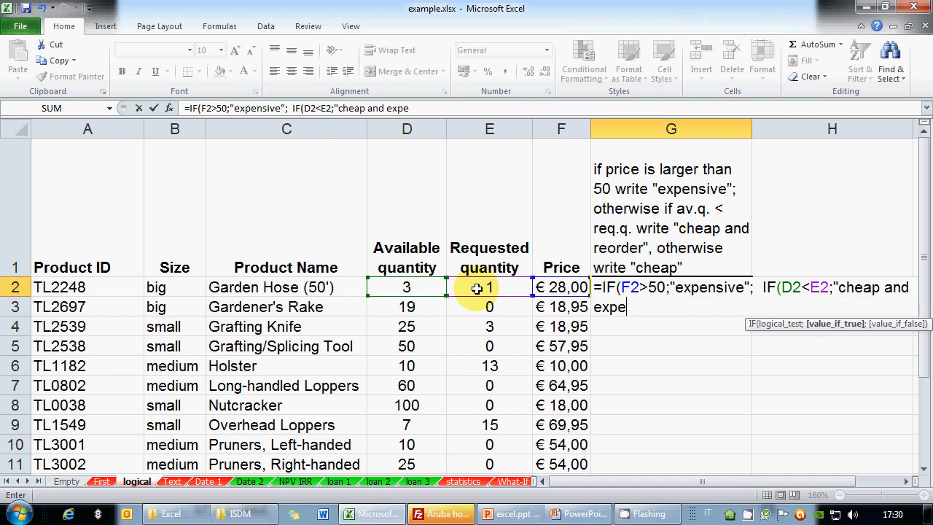
key(BackSpace)
key(BackSpace)
key(BackSpace)
key(BackSpace)
text(re)
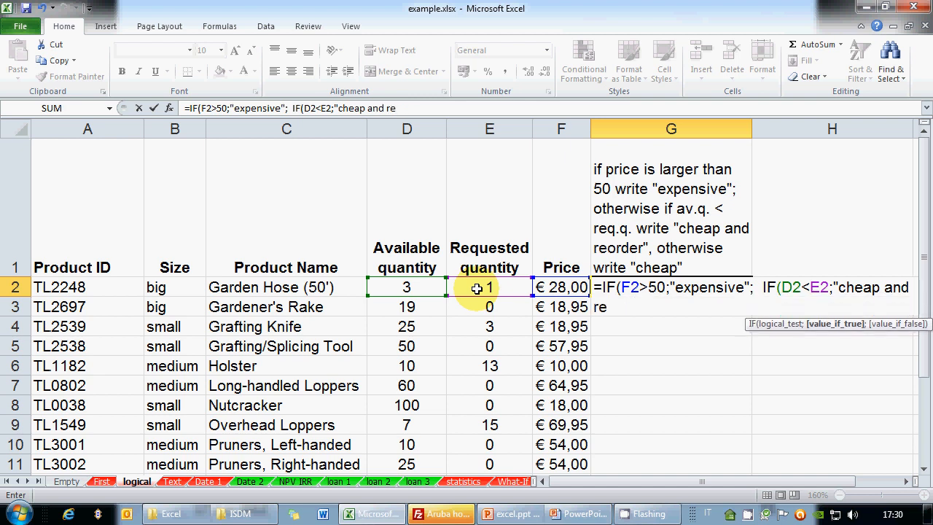
text(order")
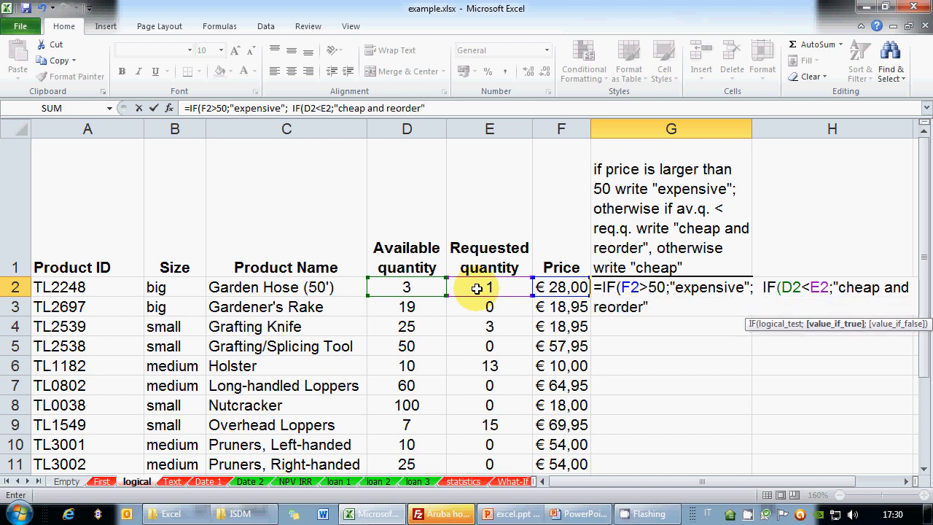
text(;"che)
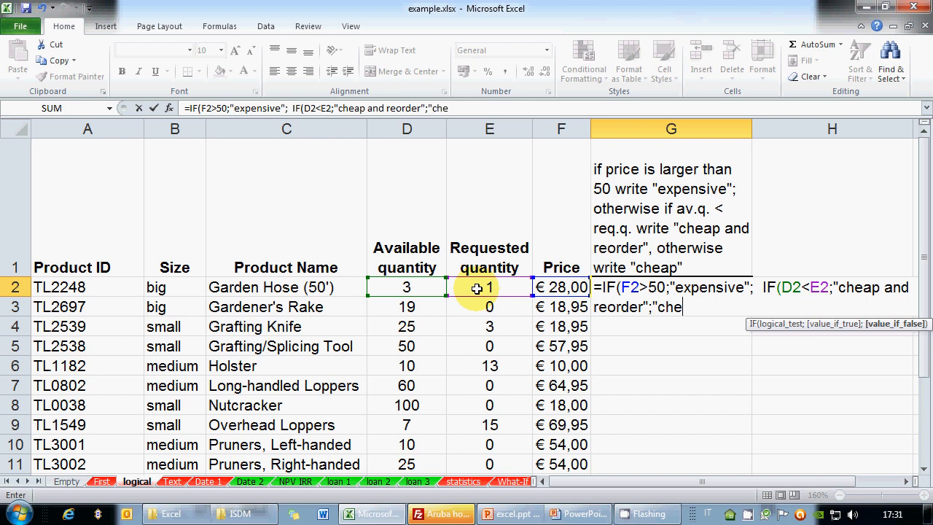
text(ap"))
Close the outer IF in G2 with a final parenthesis, and check the opening and closing parentheses of both IFs.
click(784, 288)
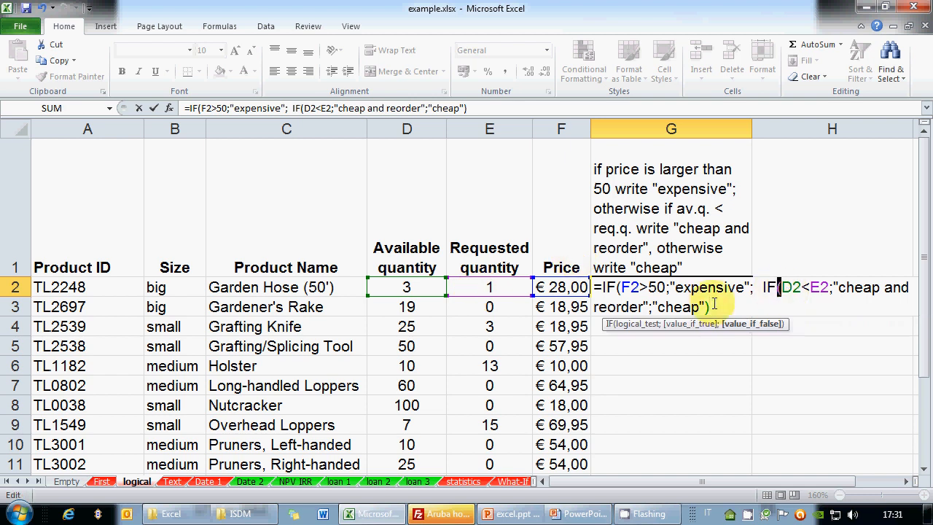
click(715, 306)
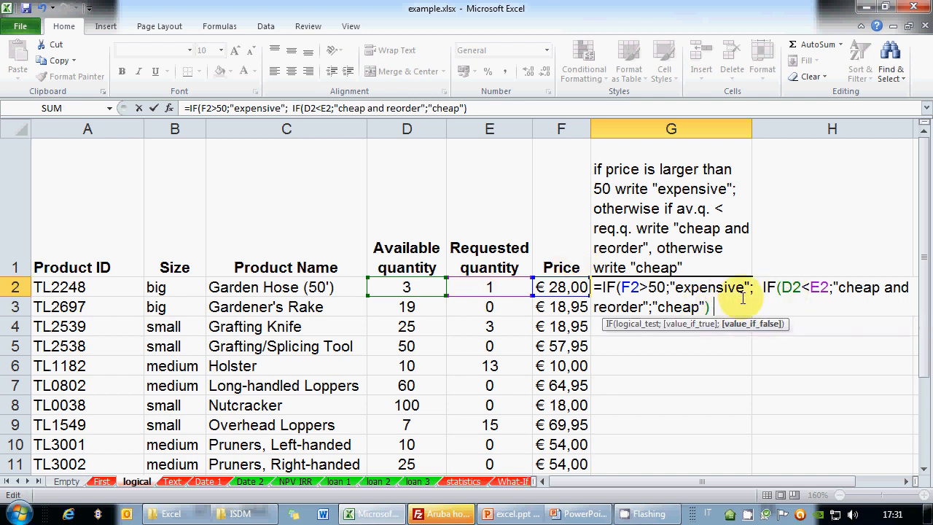
text())
drag(622, 288, 616, 288)
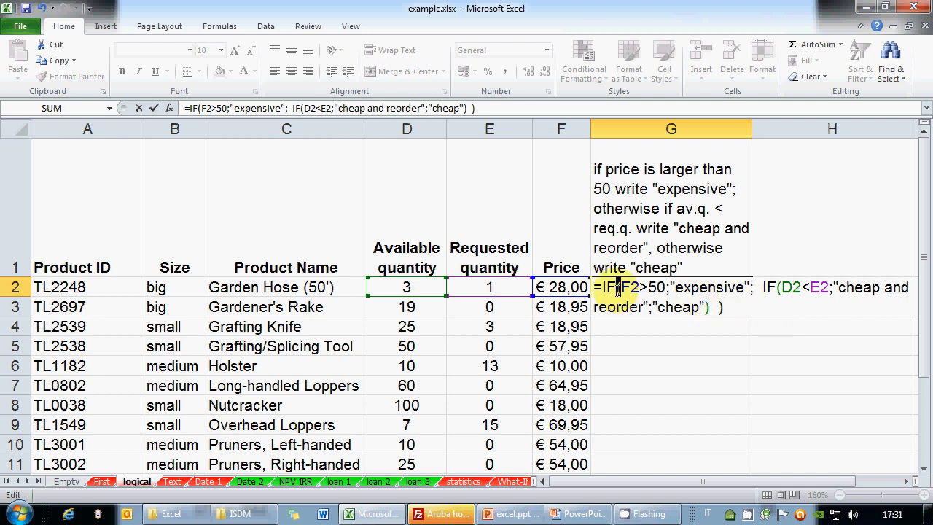
drag(728, 306, 719, 307)
click(726, 307)
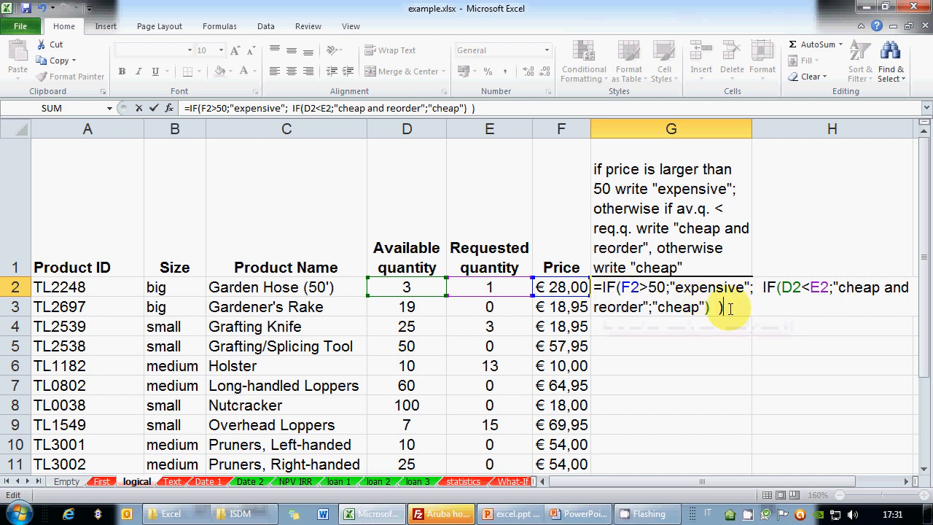
click(906, 481)
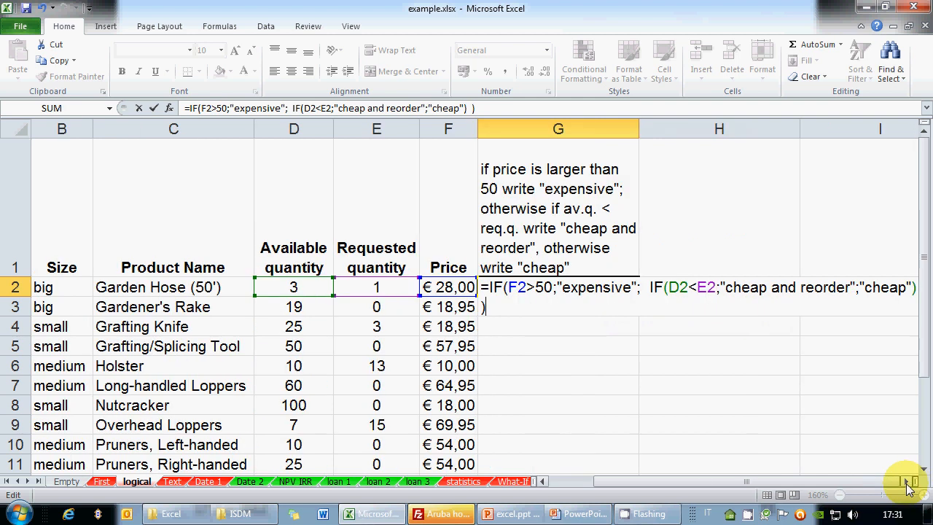
Review the nested IF inside the G2 formula and its "expensive" argument, and enter the formula.
click(905, 481)
click(429, 287)
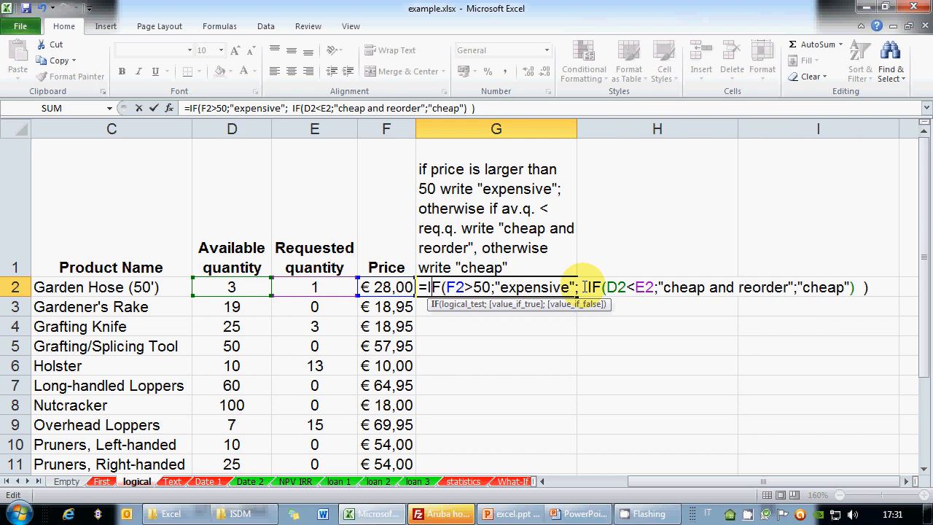
drag(583, 287, 859, 287)
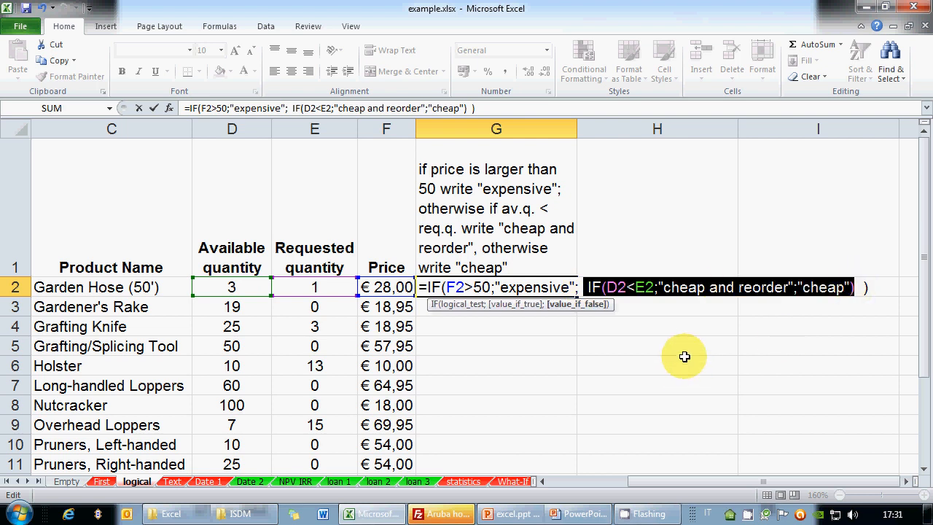
click(519, 289)
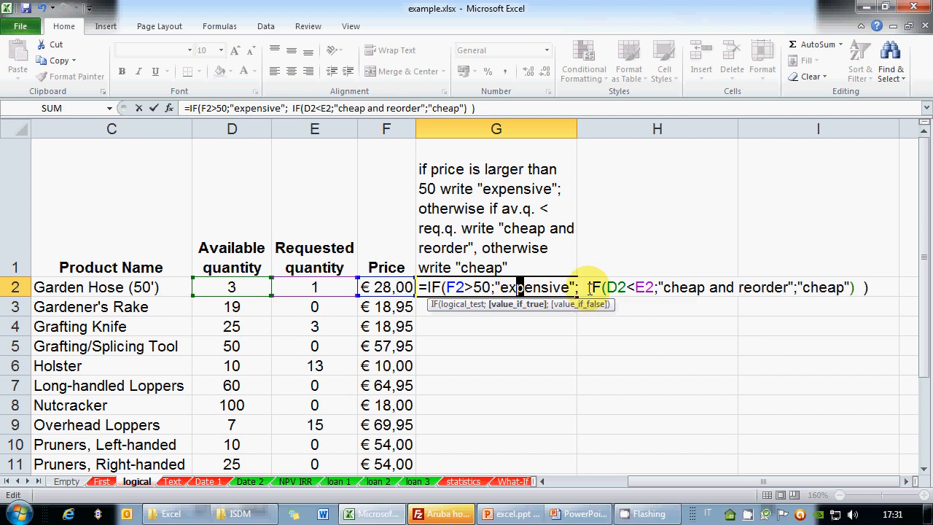
key(Return)
Fill the G2 formula down column G for the product rows and check the formula cells G6 and G2.
click(568, 295)
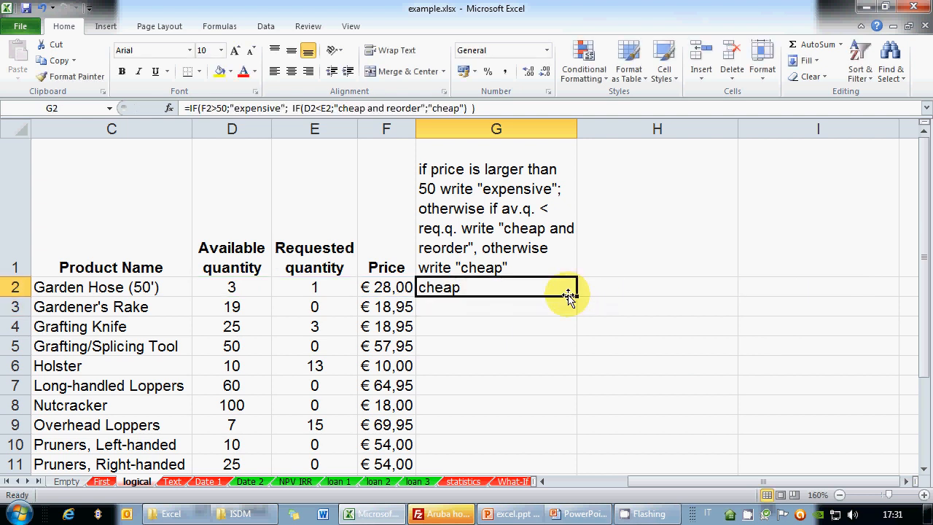
drag(569, 295, 562, 439)
scroll(587, 402, up, 1)
click(510, 368)
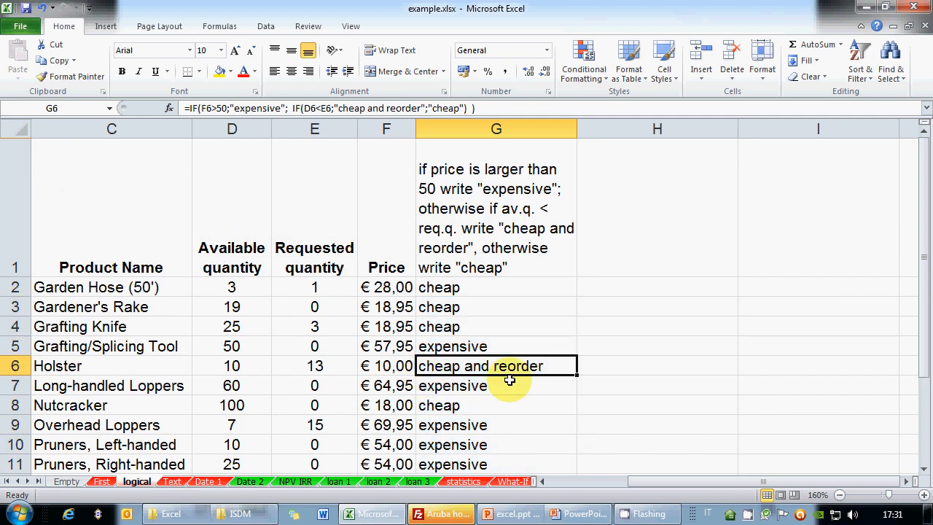
click(493, 290)
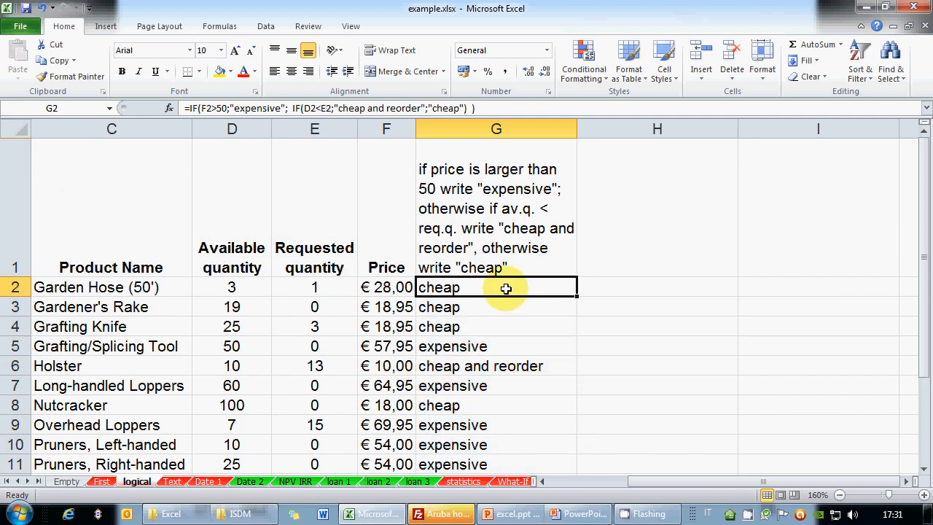
Begin a new condition description in H1 with the text "if price is larger than 50: if item is".
click(642, 215)
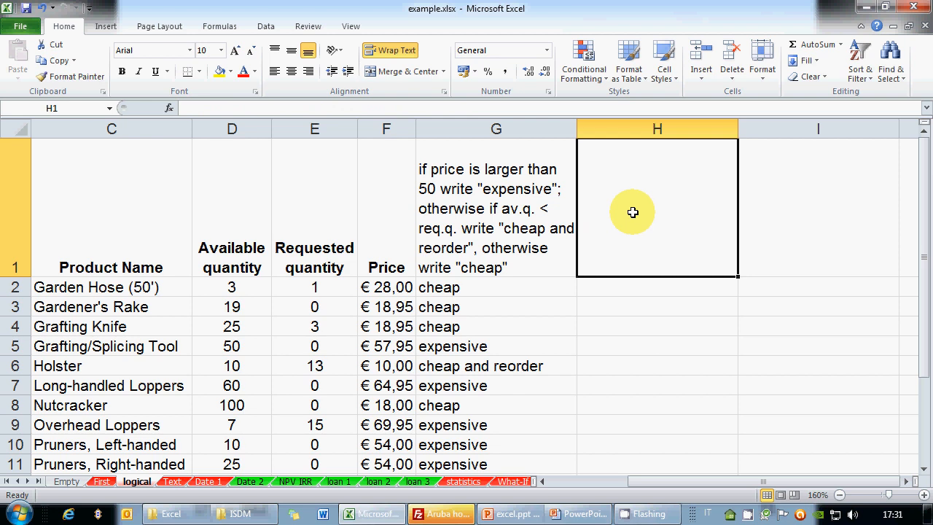
text(if price i)
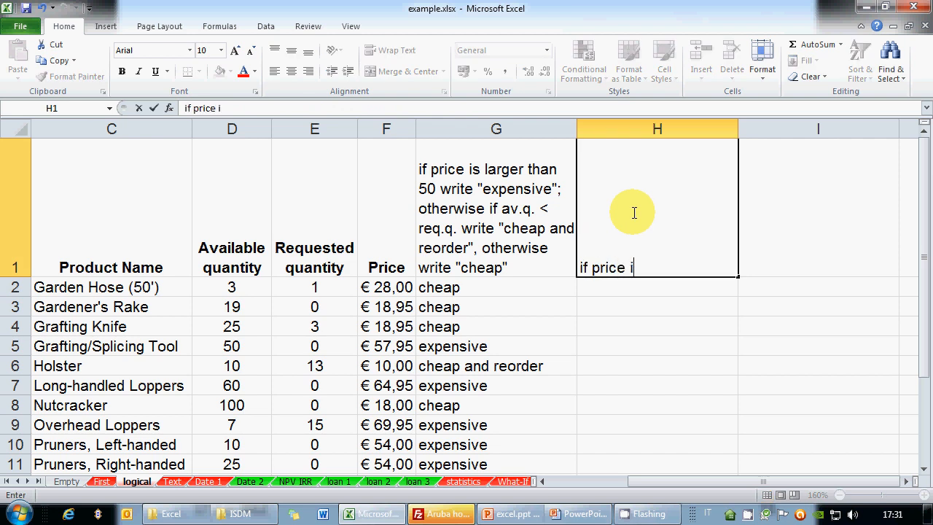
text(s larger)
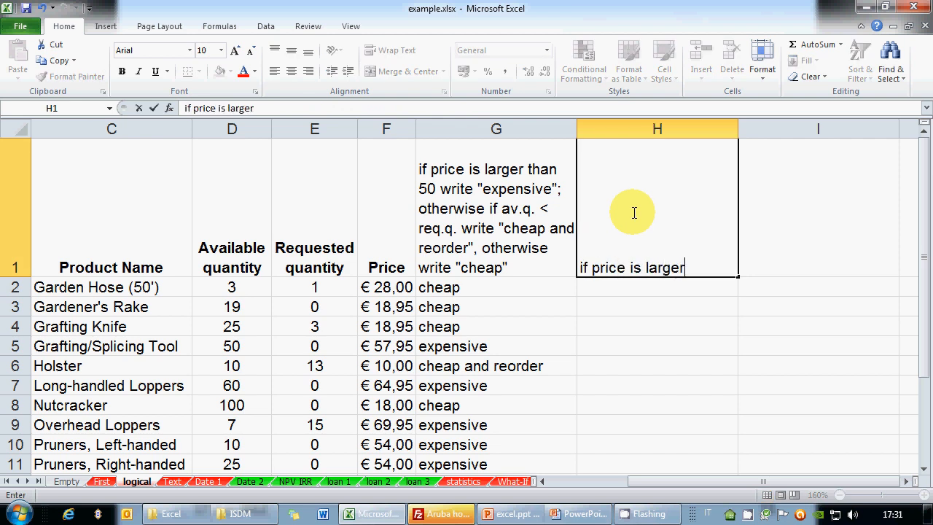
text( than 50 wr)
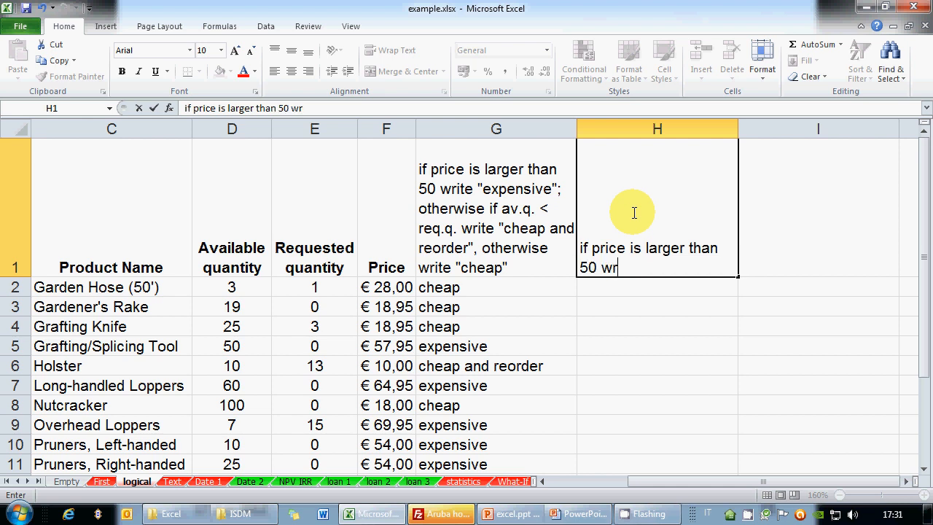
text(ite)
key(BackSpace)
key(BackSpace)
key(BackSpace)
key(BackSpace)
key(BackSpace)
key(BackSpace)
text(: if item is)
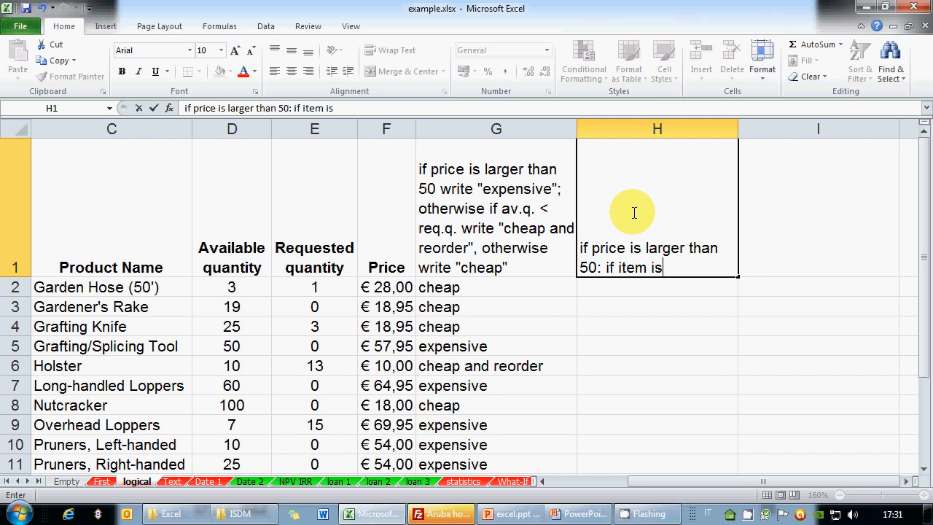
Continue the H1 description with: big write "big and expensive", otherwise wriote "small and expensive".
text( big write)
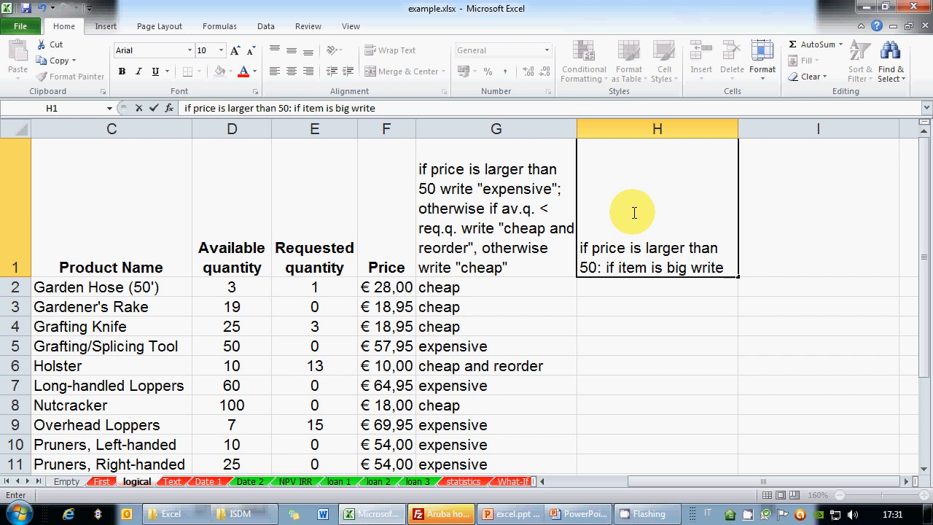
text( "big and expens)
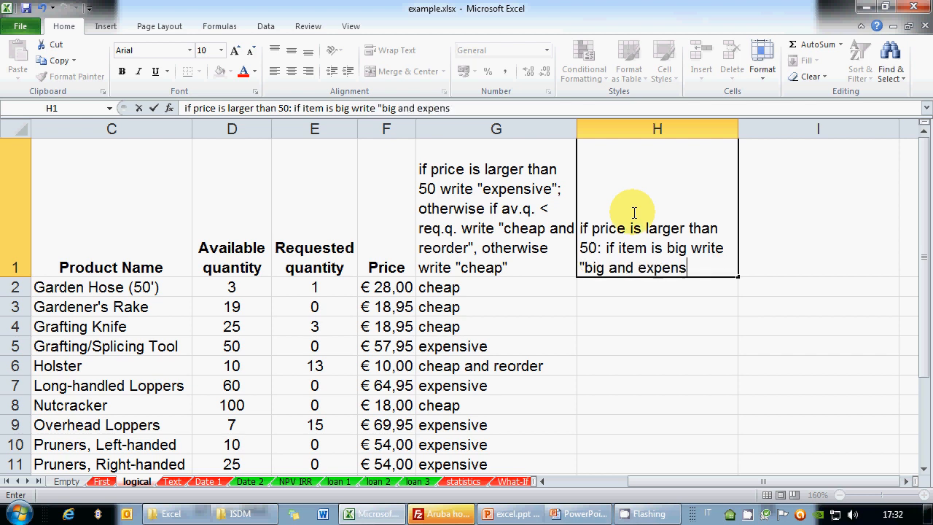
text(ive", othe)
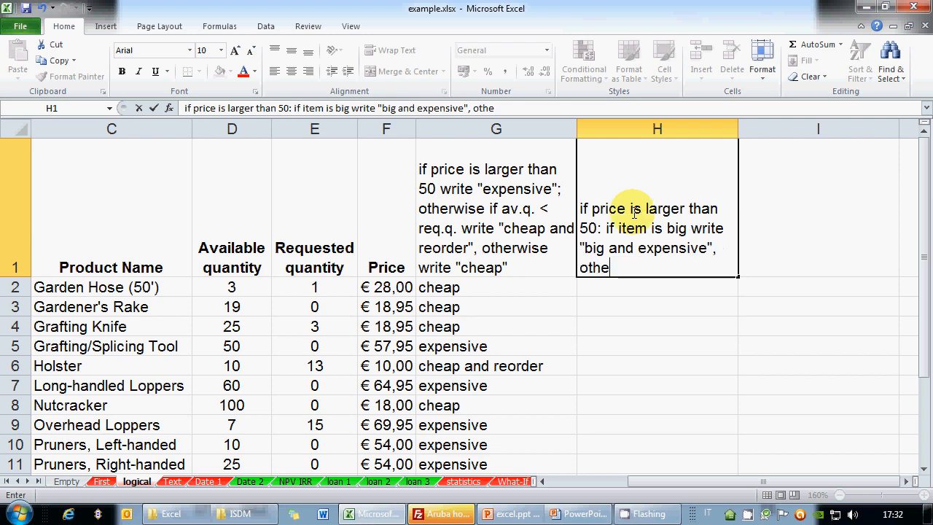
text(rwise wriot)
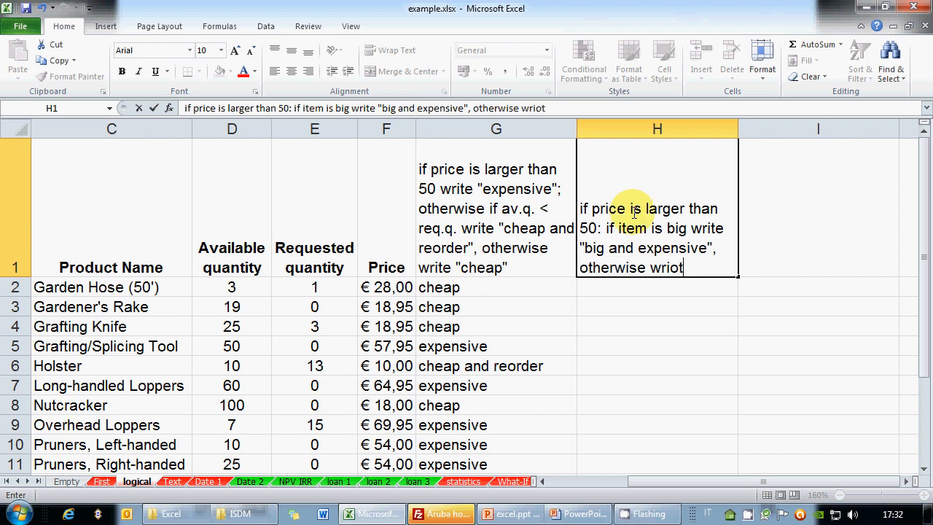
text(e "small)
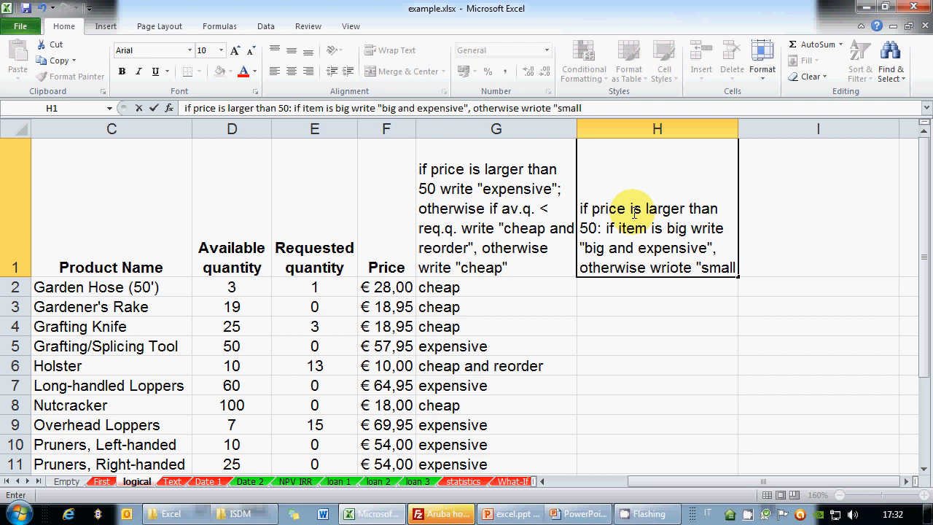
text( and expensive")
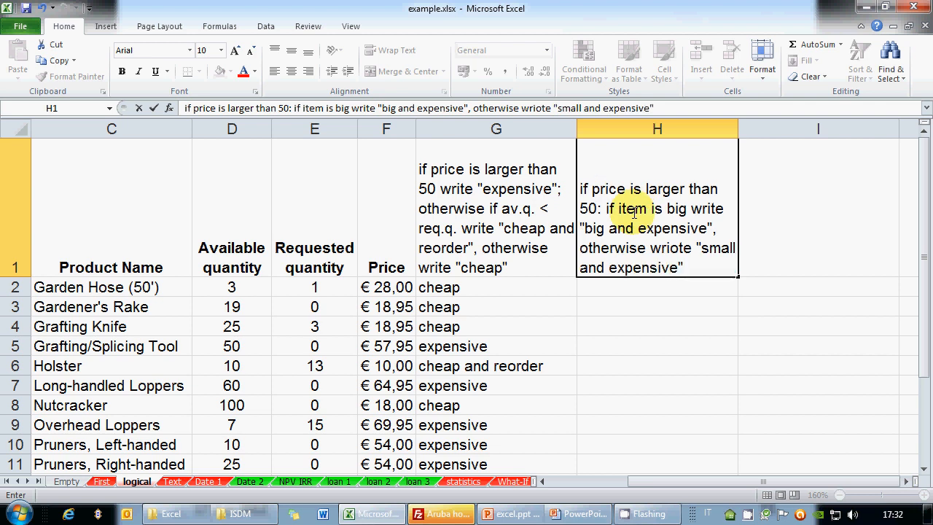
Complete the H1 description with: ; otherwise (price not larger than 50) write "cheap".
text(; otherwise )
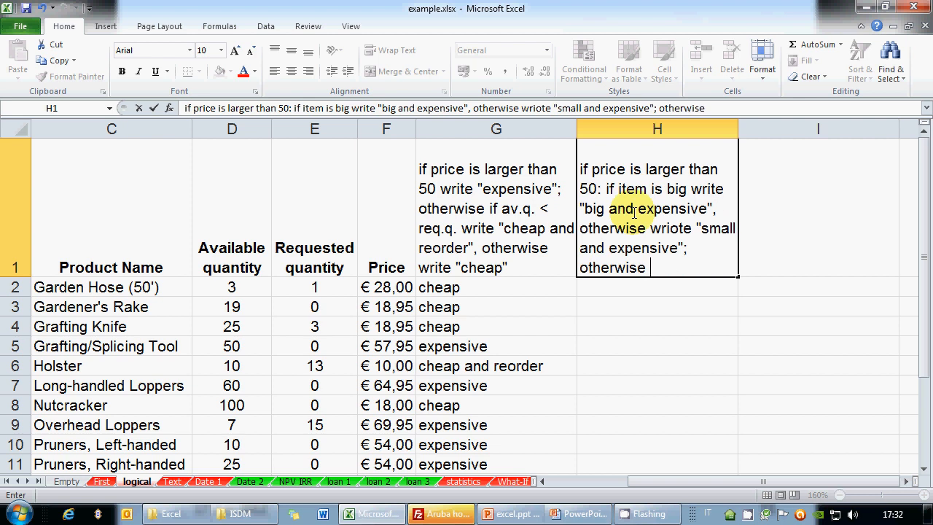
text((price not l)
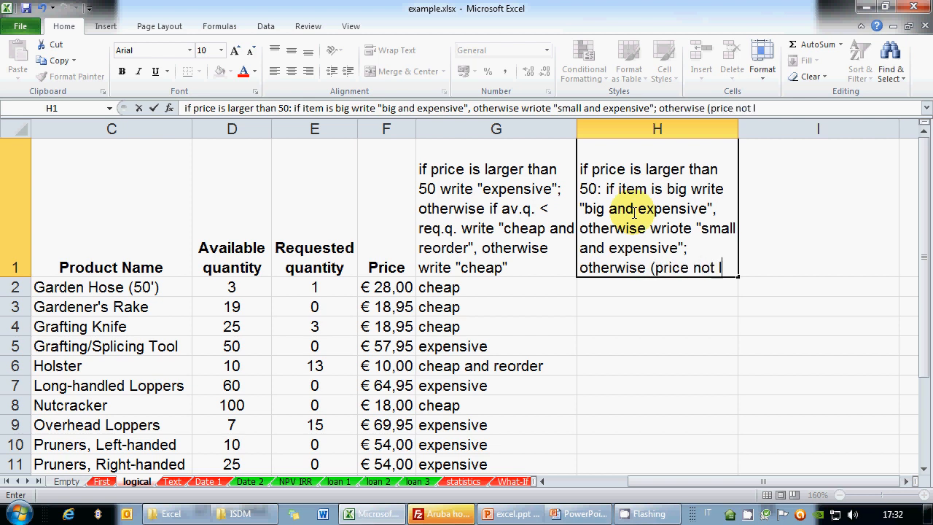
text(arger than 50) )
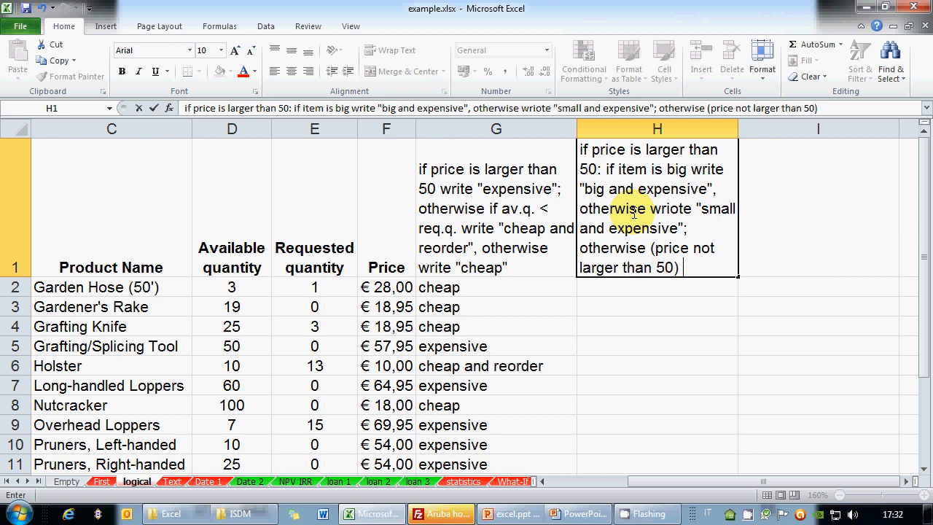
text(write "chea)
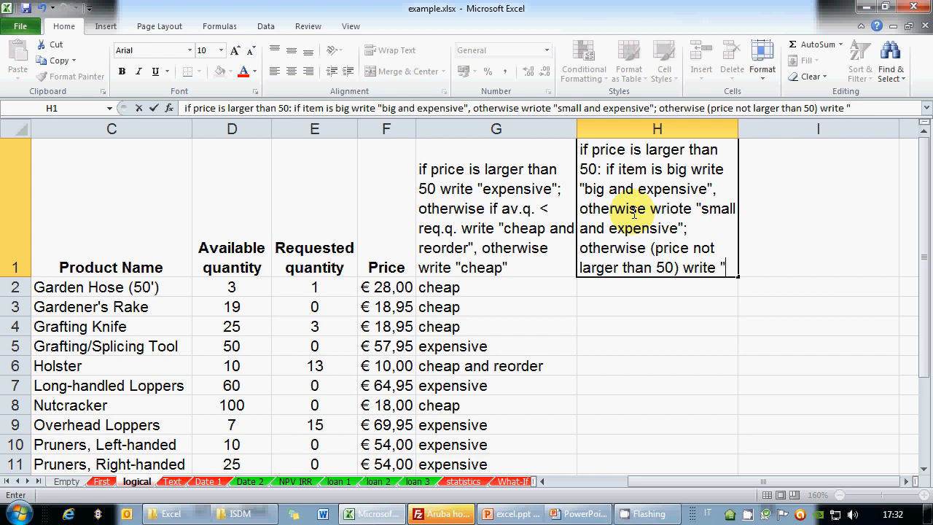
text(p")
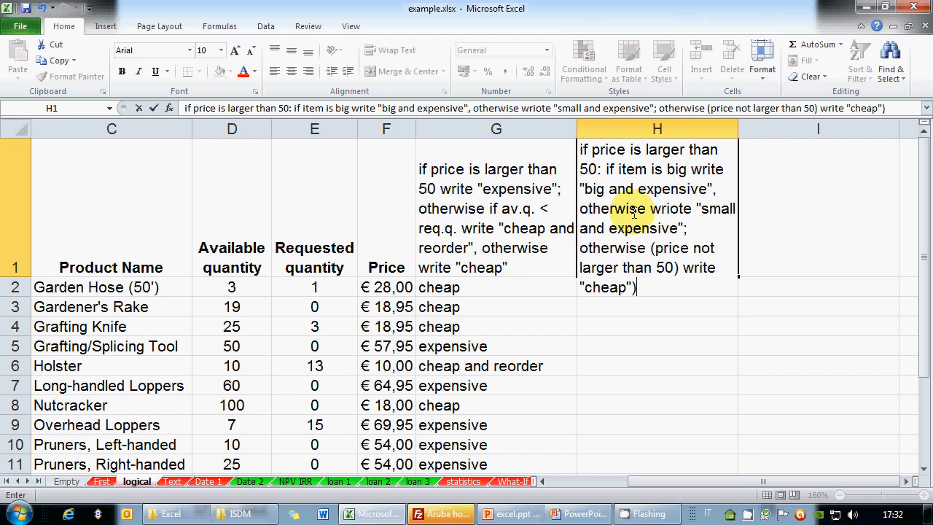
key(Return)
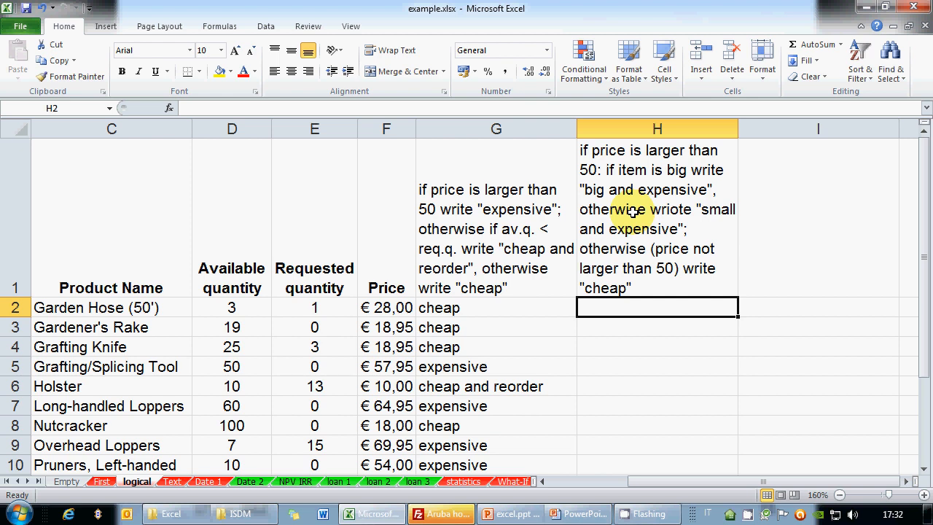
Correct the misspelled word "wriote" to "write" in the H1 description.
click(632, 210)
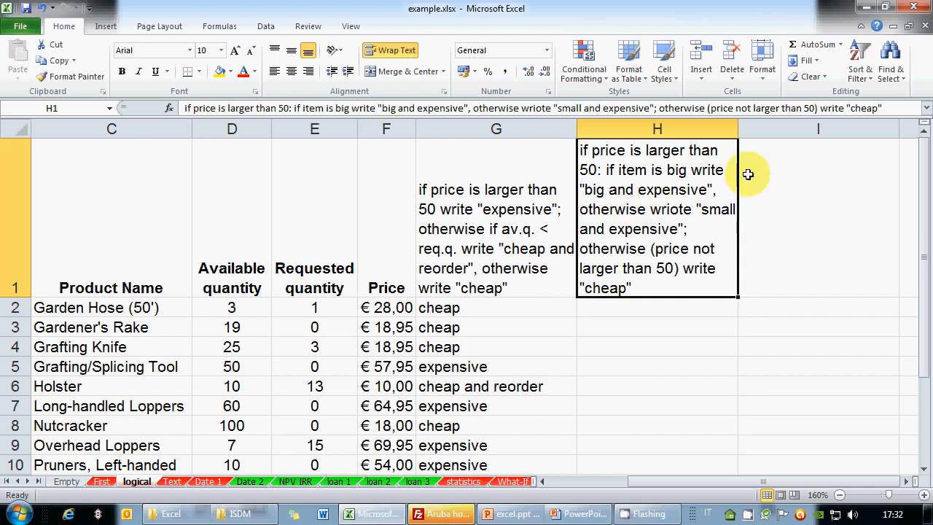
click(538, 108)
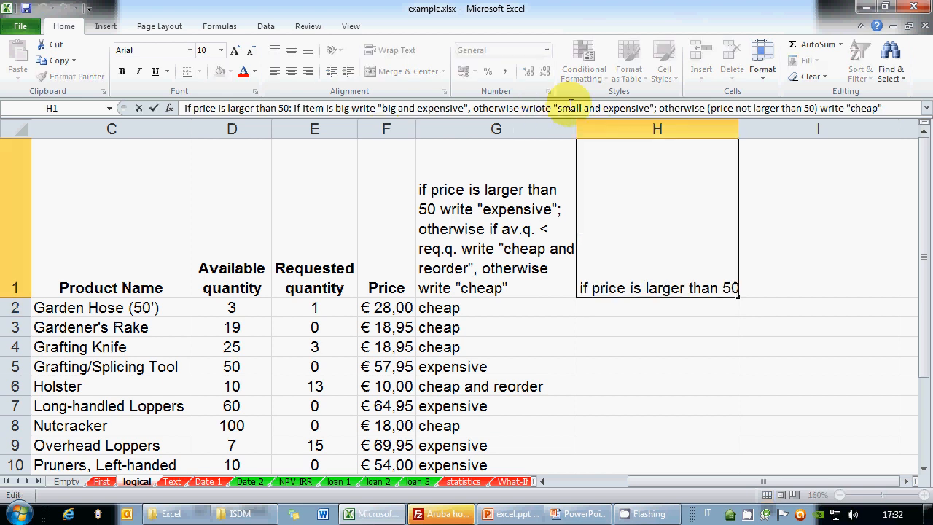
key(Delete)
key(Return)
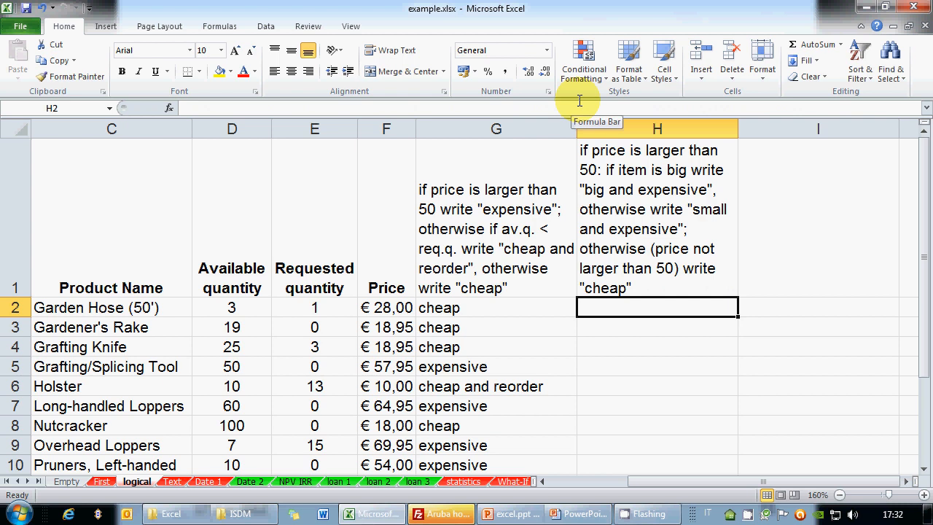
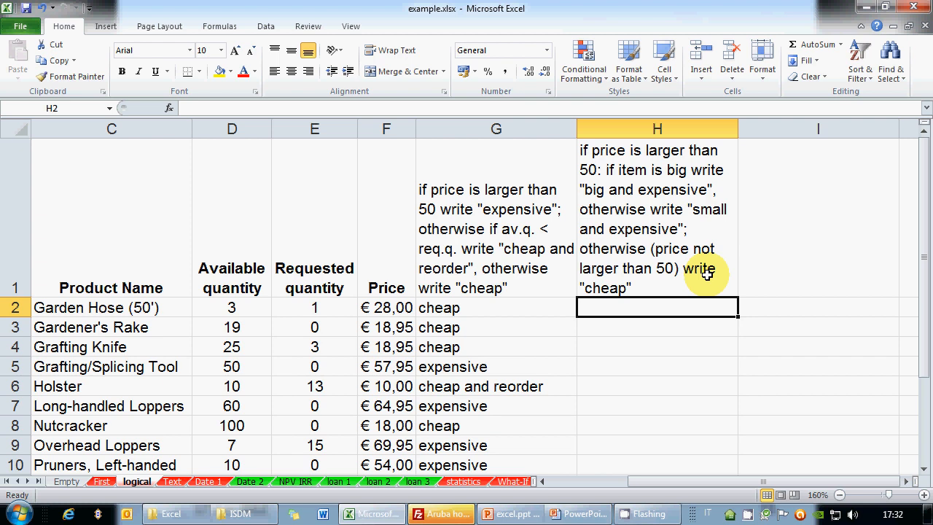
Start an IF formula in H2 with the condition that the price in F2 is greater than 50.
text(=I)
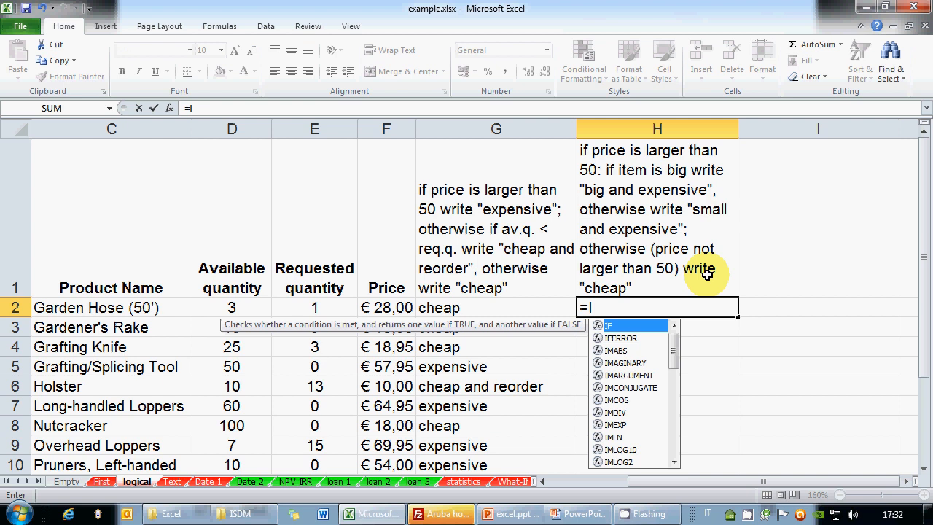
text(F()
click(386, 308)
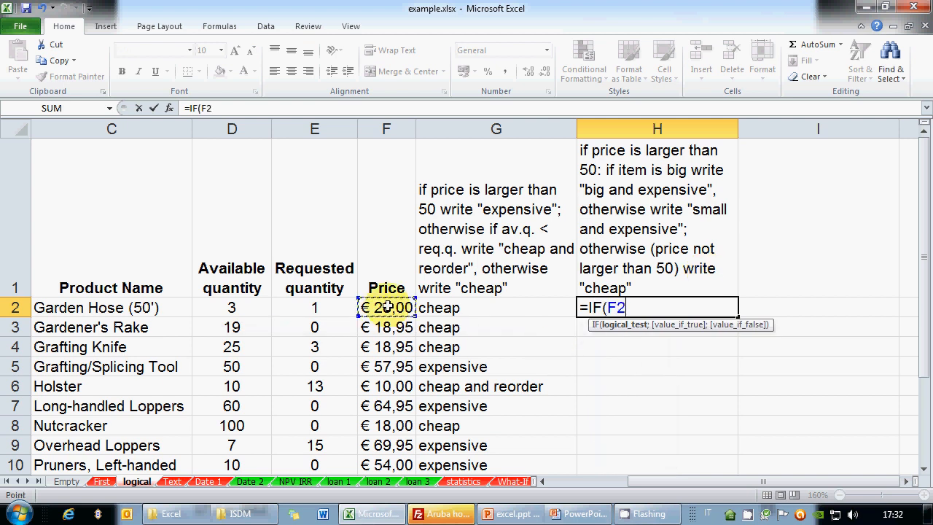
text(>50;)
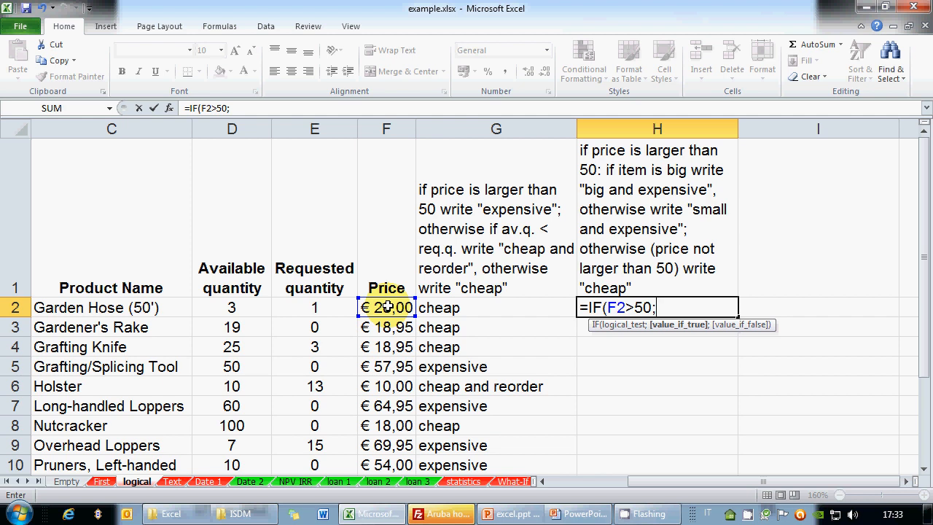
Nest a second IF as the true value of the H2 formula, testing whether the size in B2 equals "big".
text(  IF()
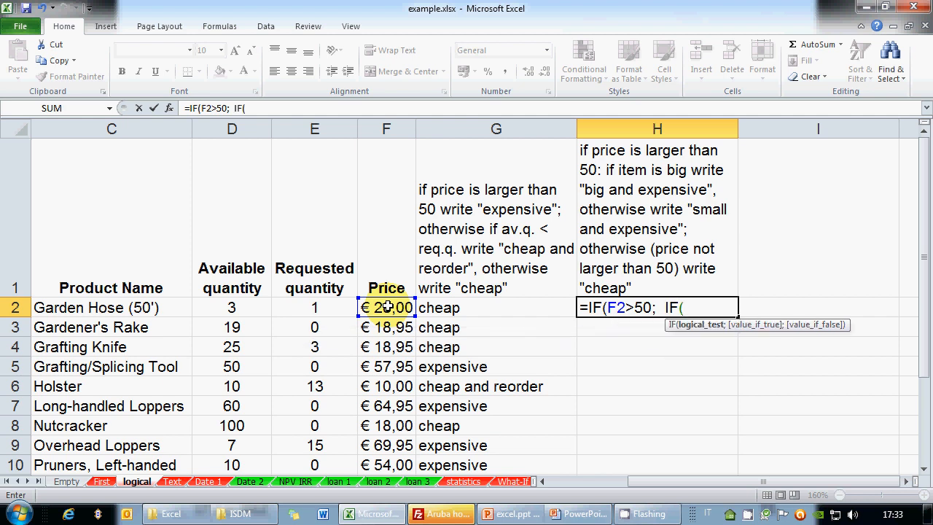
click(540, 482)
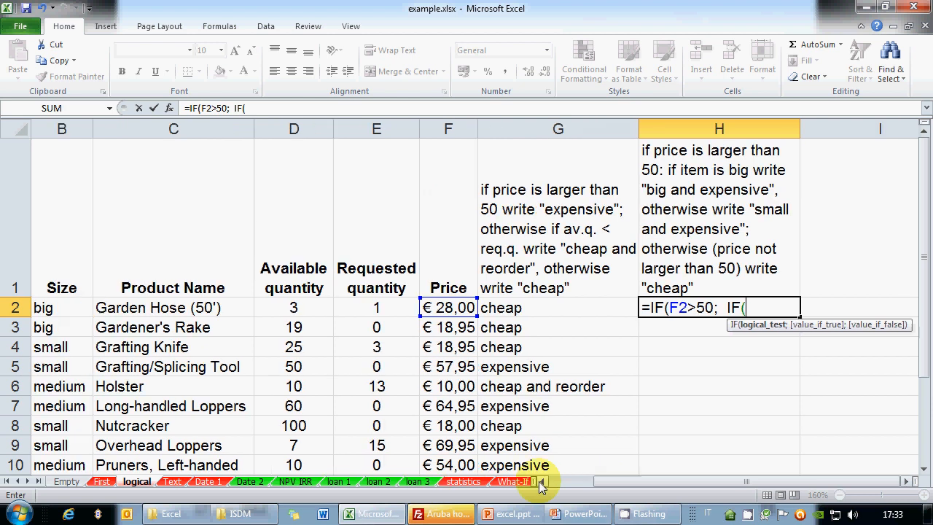
click(68, 306)
click(906, 481)
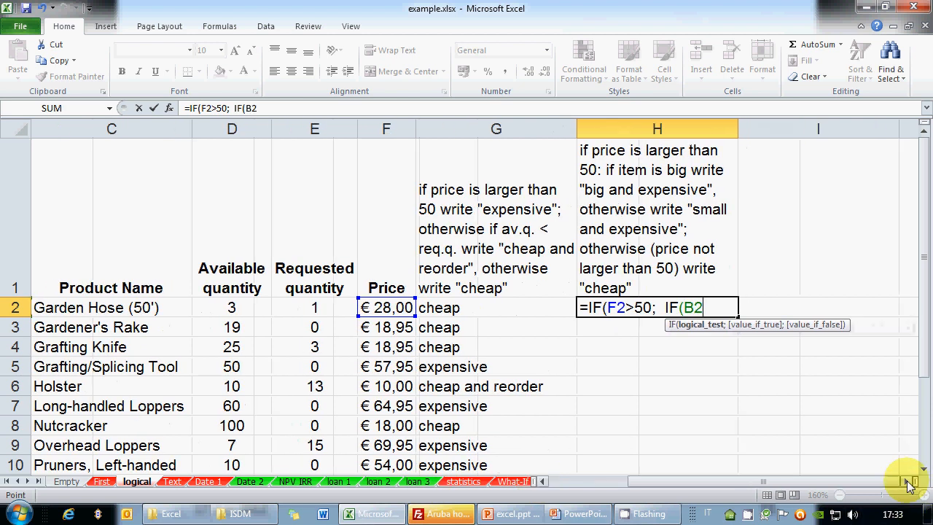
click(906, 481)
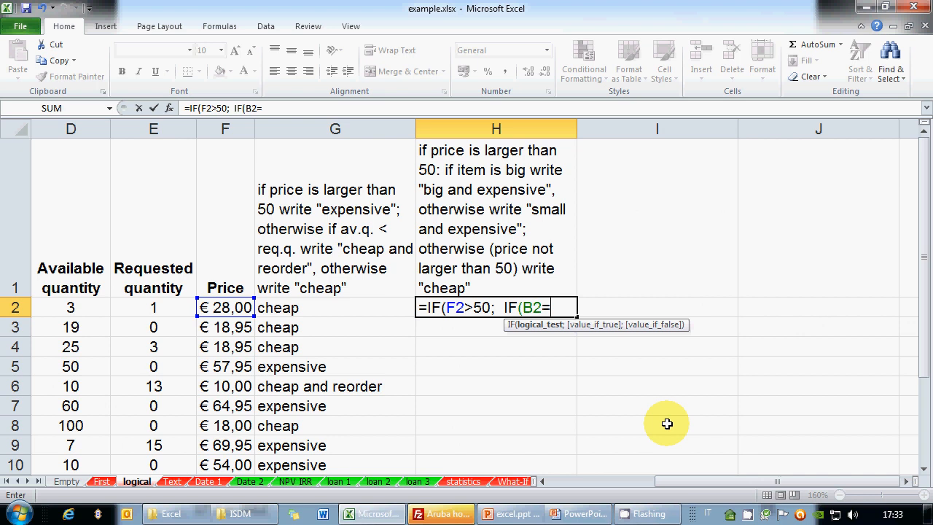
text("big")
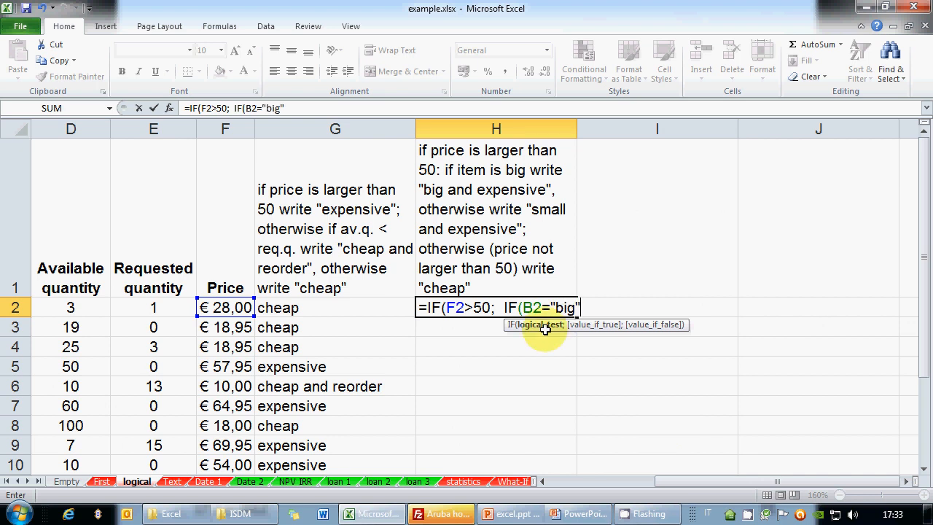
click(545, 329)
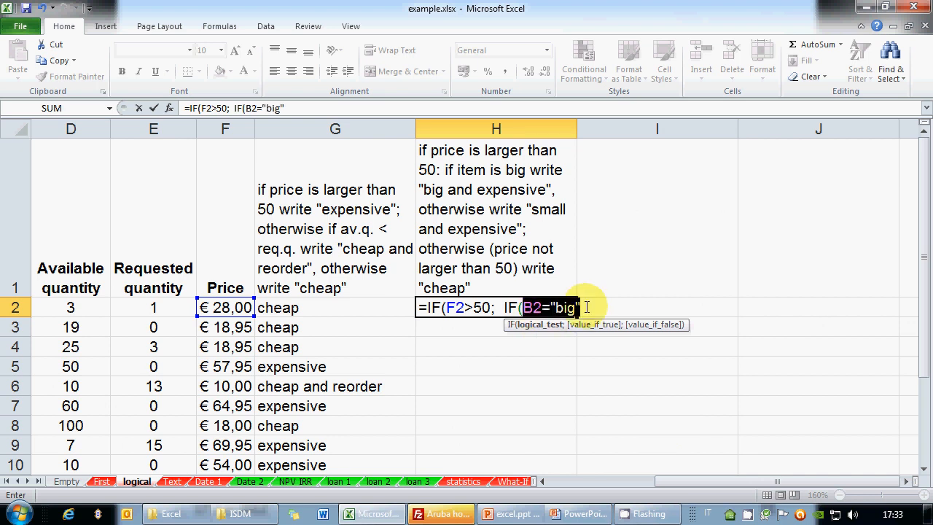
click(547, 308)
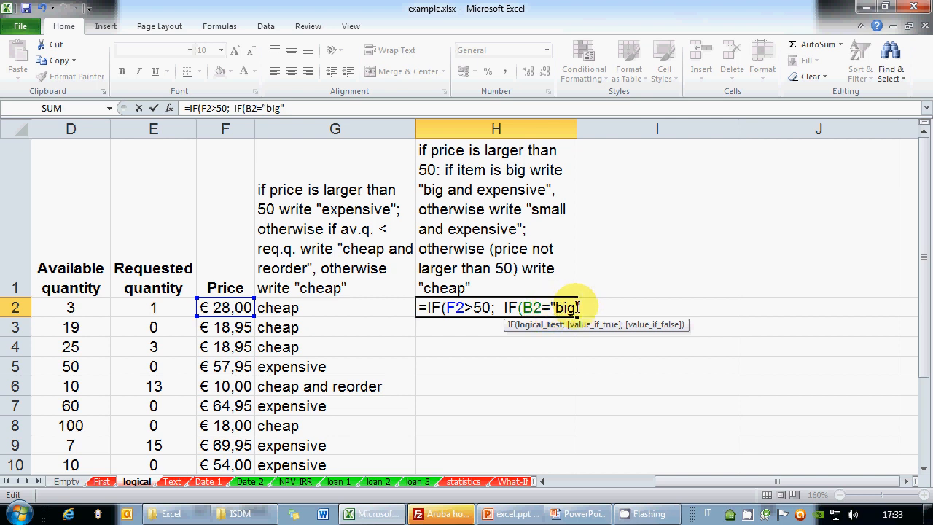
drag(550, 308, 581, 310)
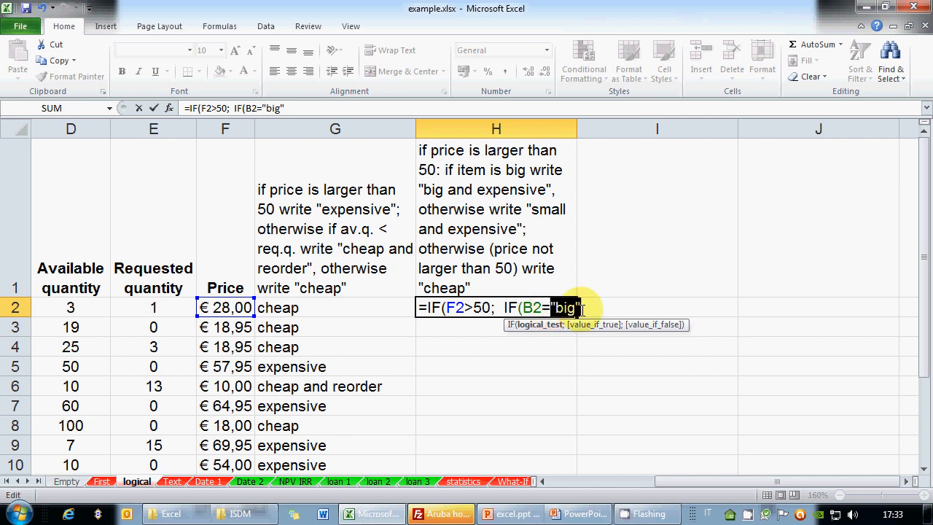
Give the inner IF the results "big and expensive" and otherwise "small and expensive", and close the outer IF with otherwise "cheap".
click(581, 309)
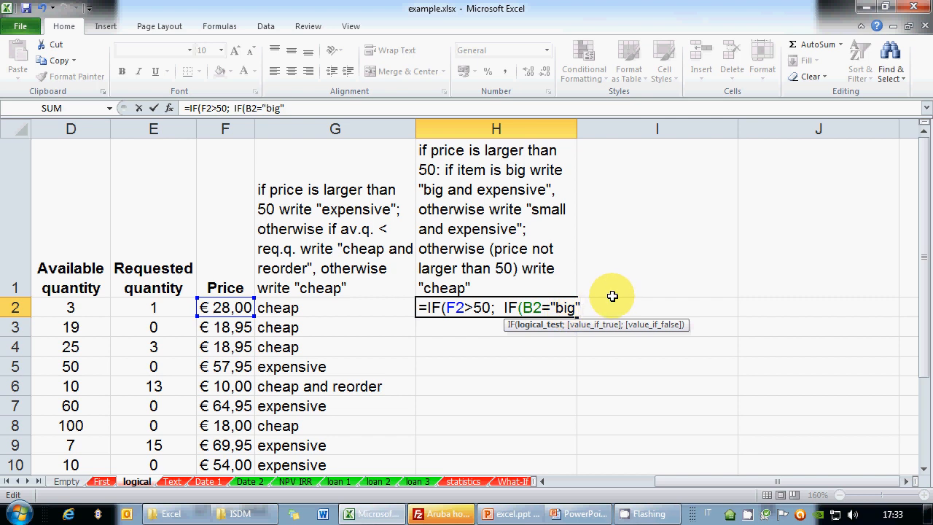
text(;")
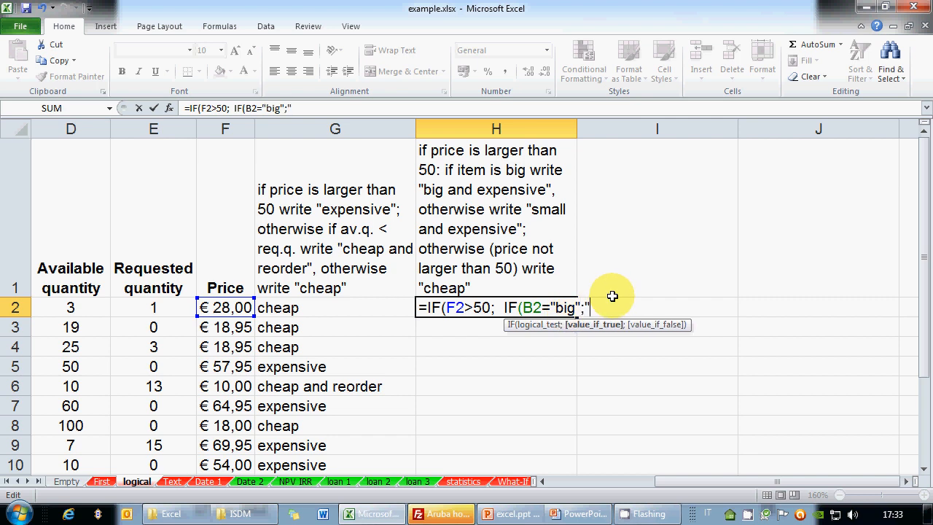
text(big and exp)
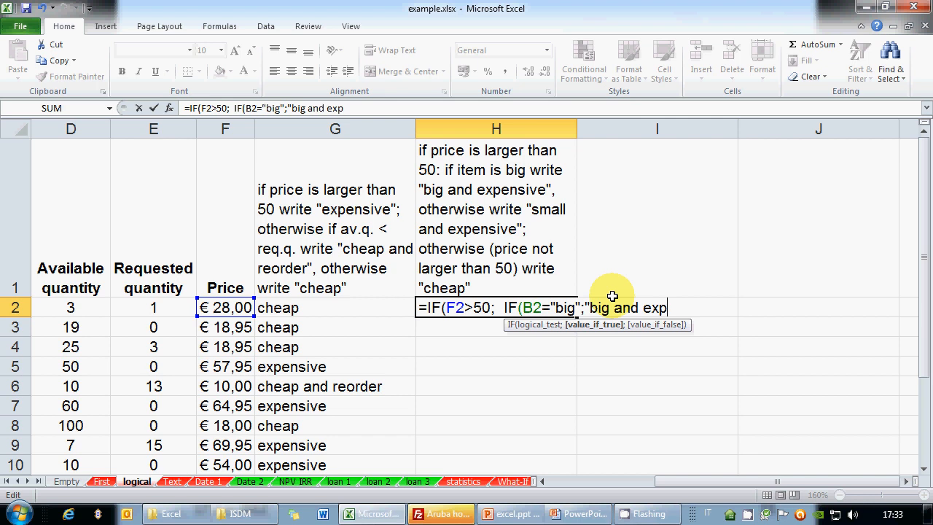
text(ensive";)
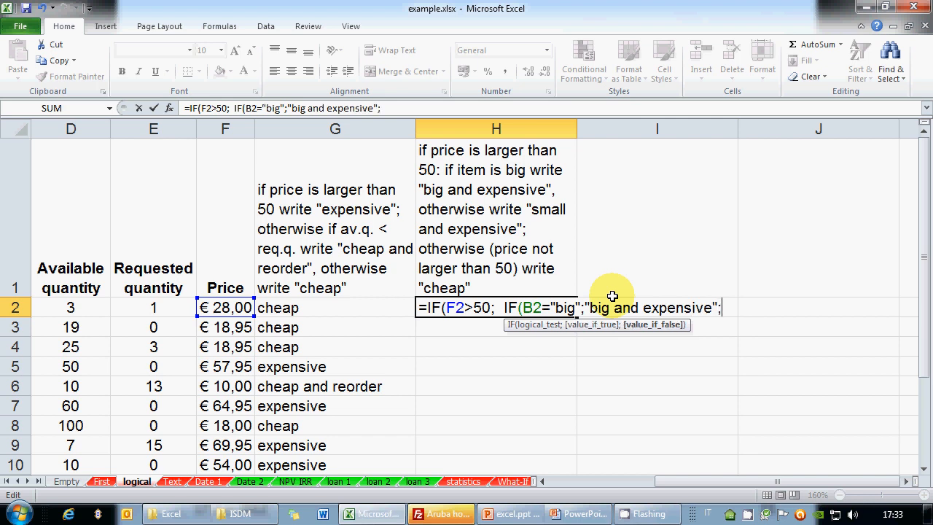
text("small and expensive")
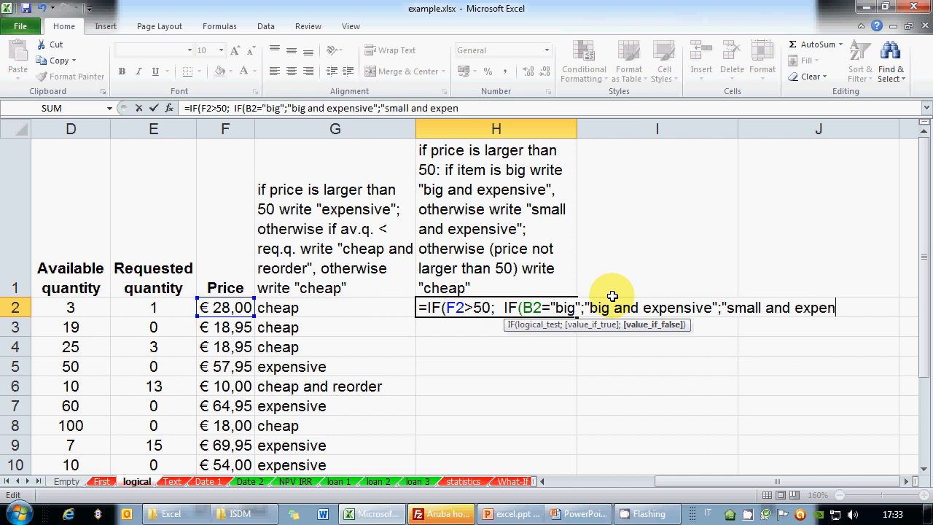
text()  )
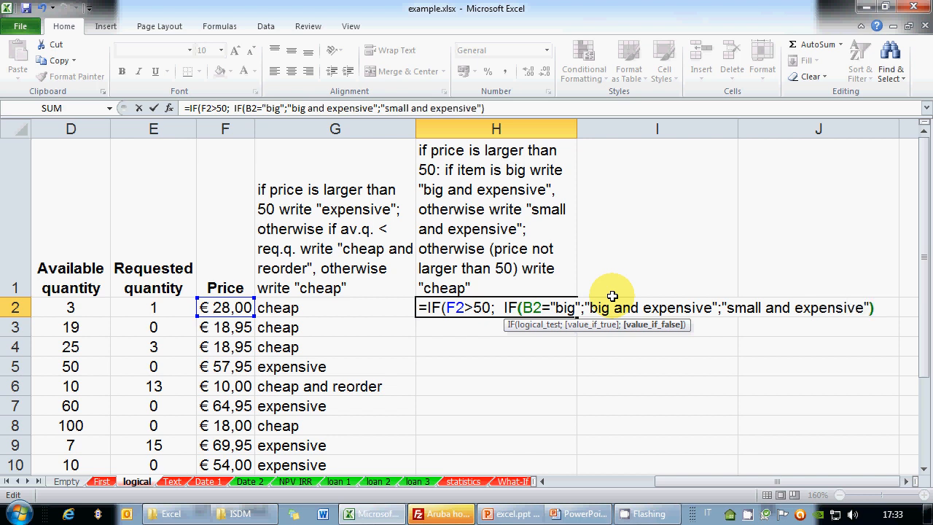
text(;"che)
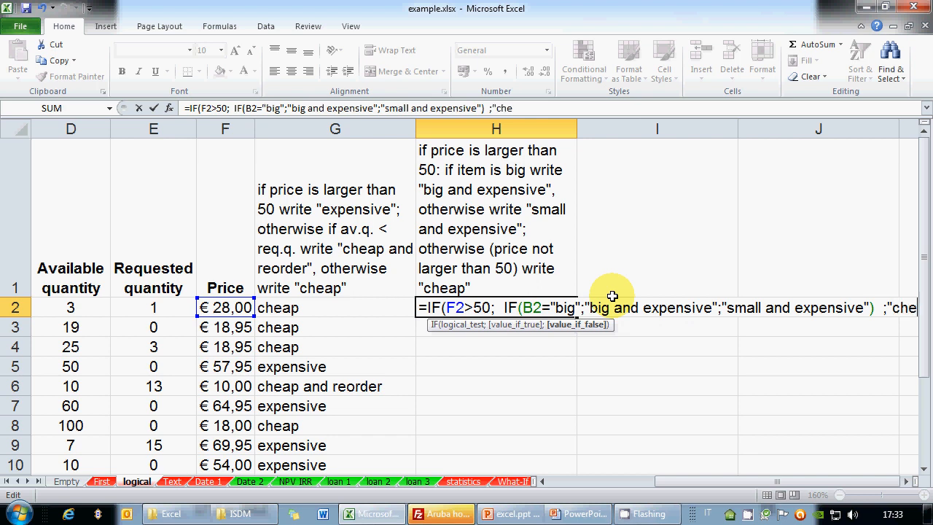
text(ap"))
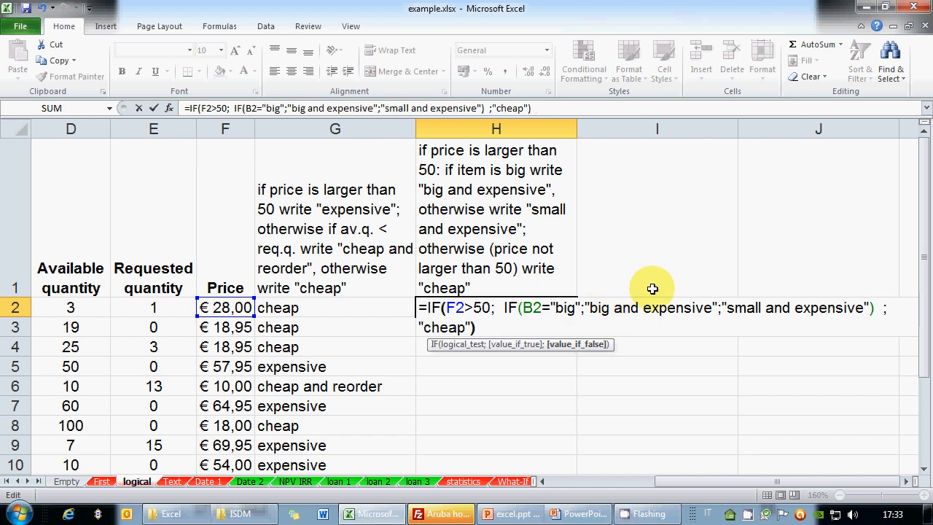
Review the parts of the H2 formula: the price condition, the nested IF and the "cheap" alternative.
click(906, 481)
click(905, 481)
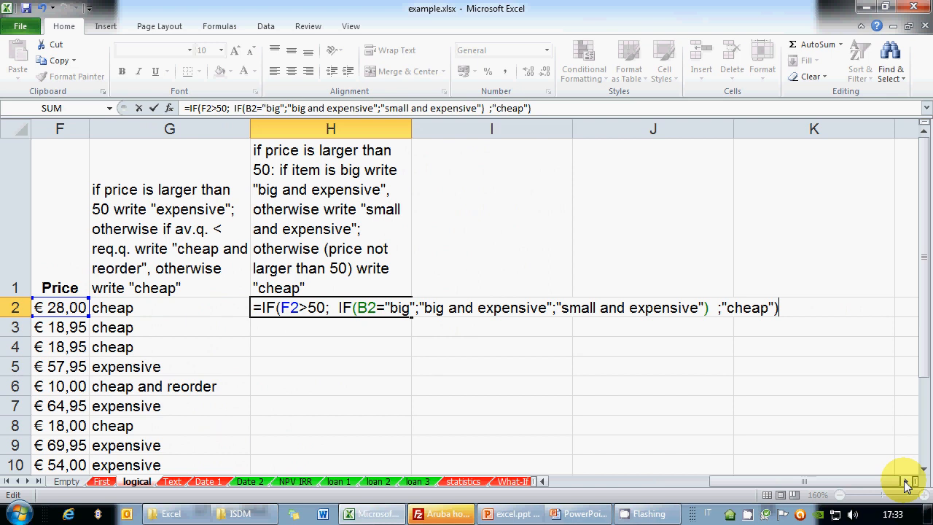
click(314, 309)
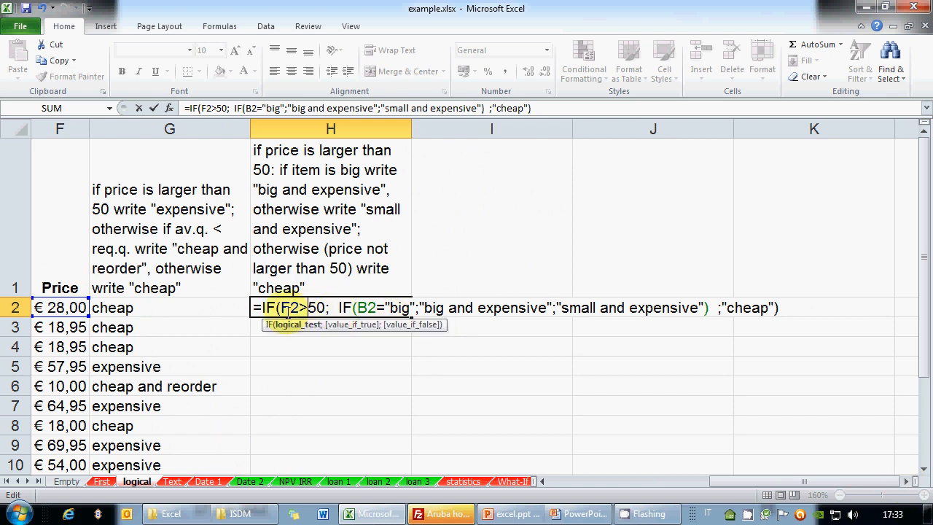
drag(338, 308, 705, 310)
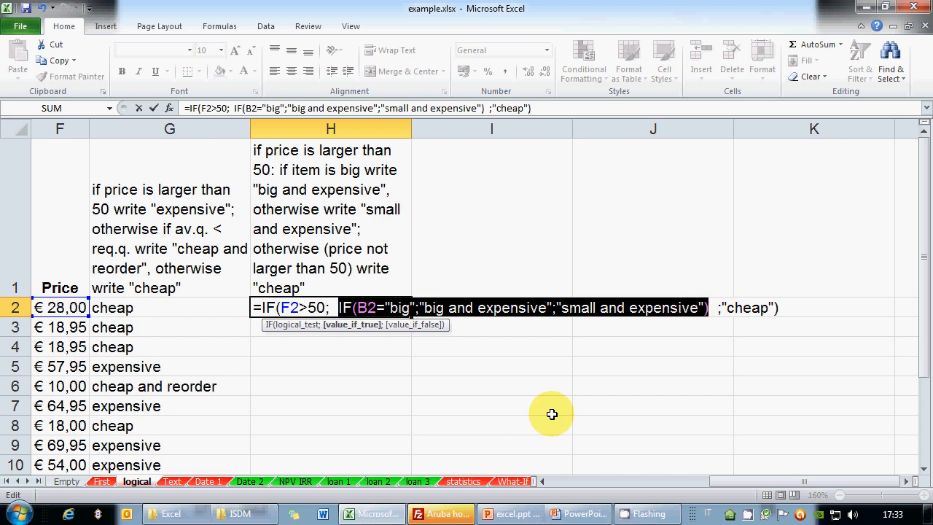
drag(718, 308, 778, 309)
click(778, 309)
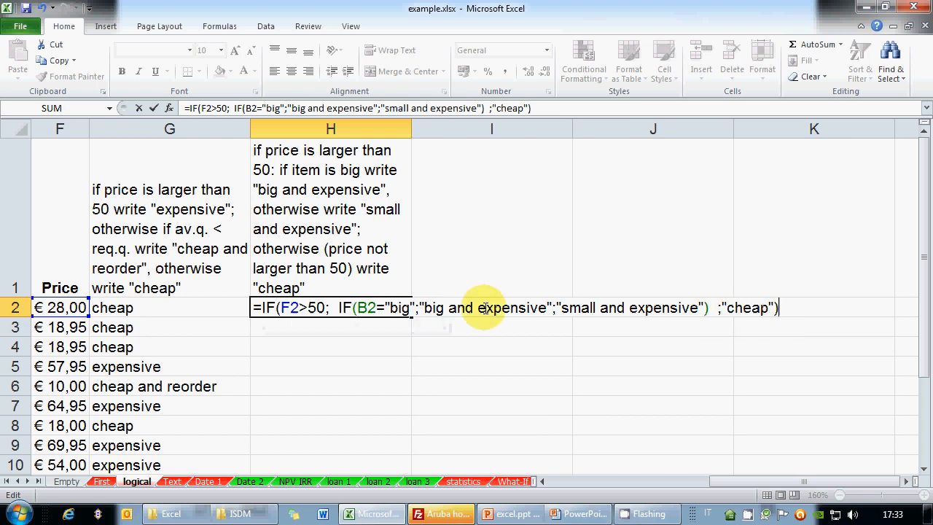
click(342, 308)
Enter the formula in H2 and fill it down column H to row 16.
key(Return)
click(343, 308)
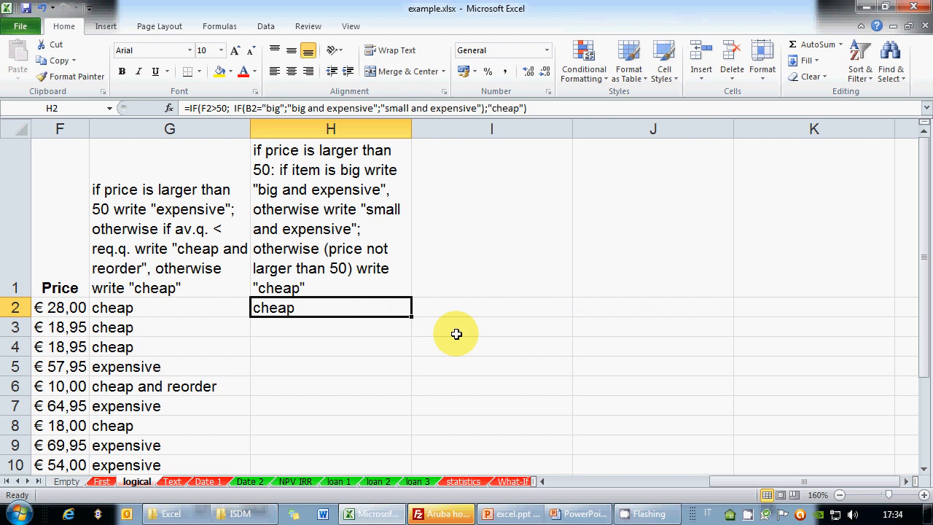
drag(412, 318, 416, 429)
Check the classifications in column H against each product's price and size.
scroll(465, 383, up, 1)
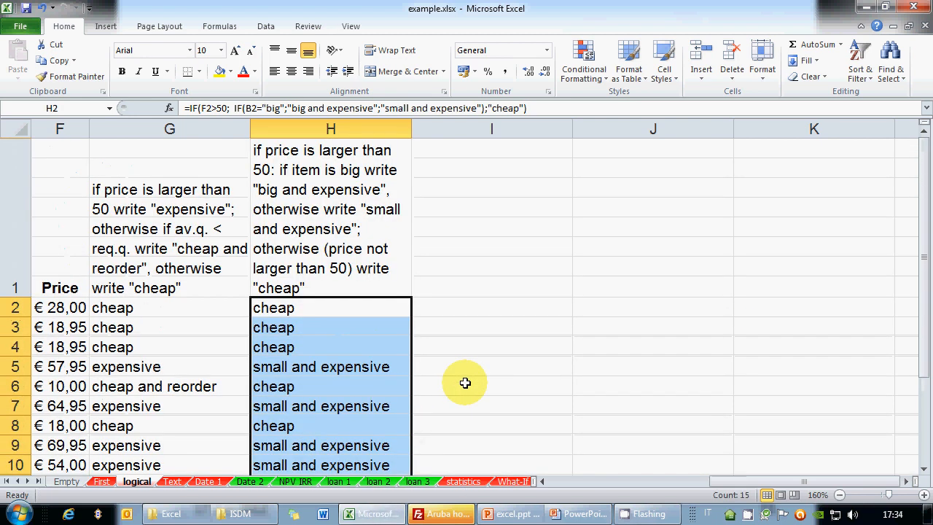
scroll(465, 382, down, 2)
scroll(465, 383, up, 2)
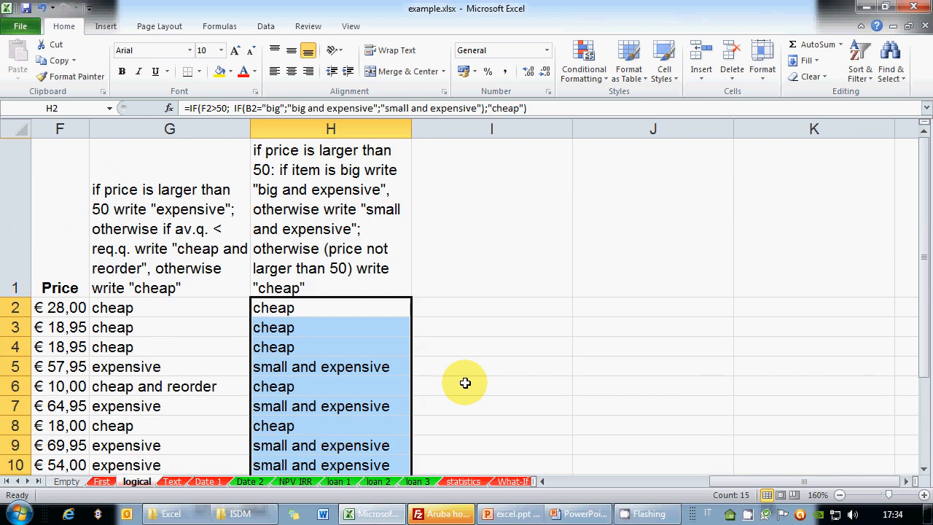
scroll(464, 382, down, 1)
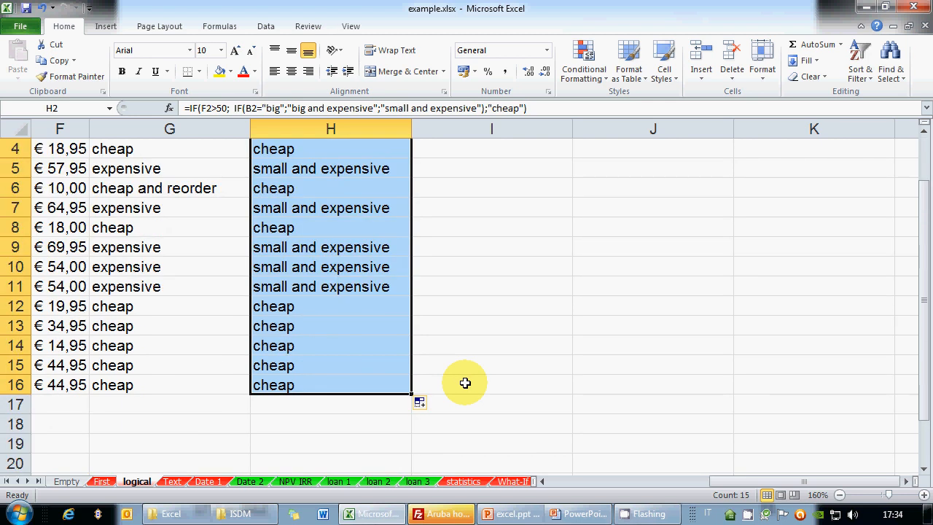
scroll(464, 383, up, 1)
click(328, 308)
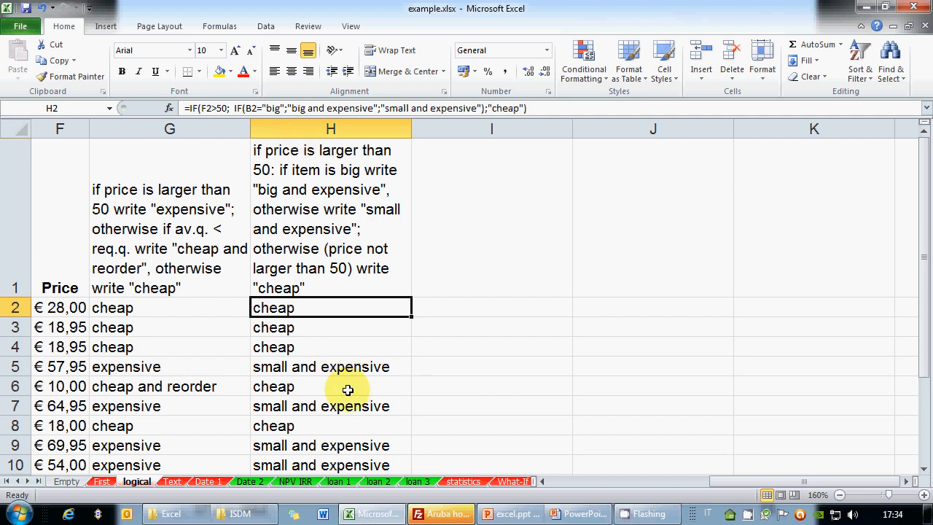
click(572, 477)
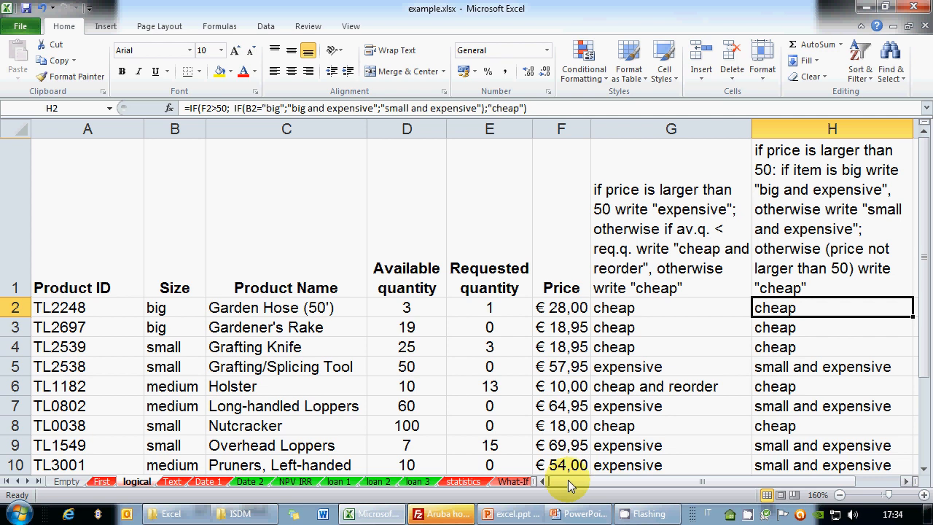
Clear the contents of columns G and H.
click(906, 481)
click(905, 481)
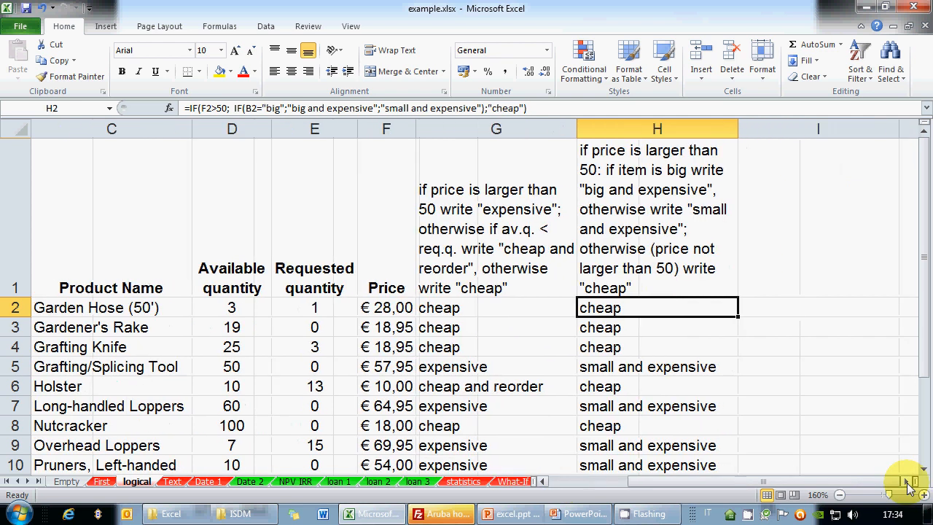
click(907, 483)
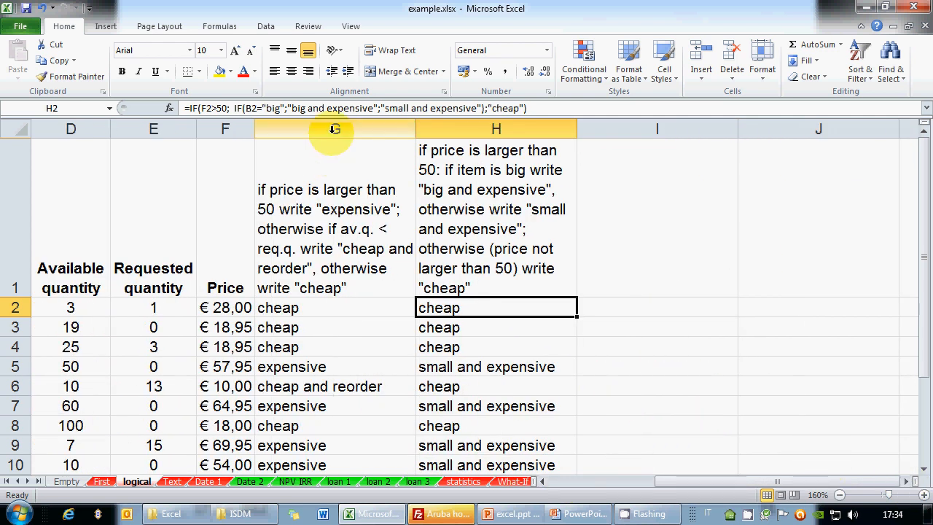
drag(333, 129, 550, 129)
right_click(516, 129)
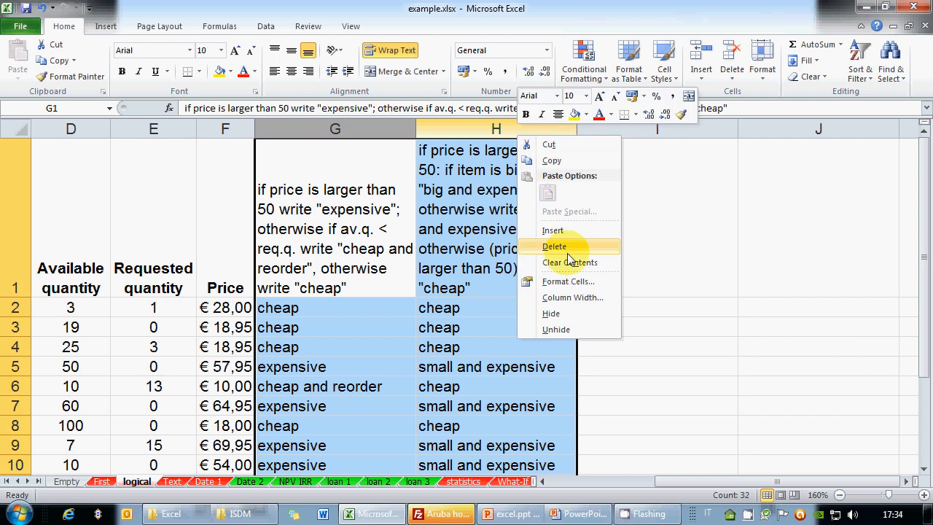
click(557, 262)
Look at the Functions slide in the PowerPoint slide show, and return to the example.xlsx workbook in Excel.
click(593, 511)
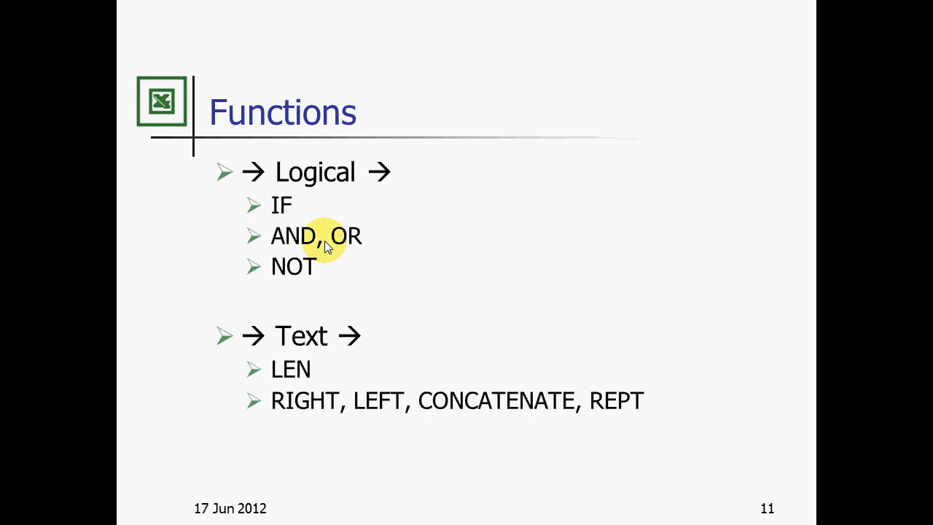
key(alt+Tab)
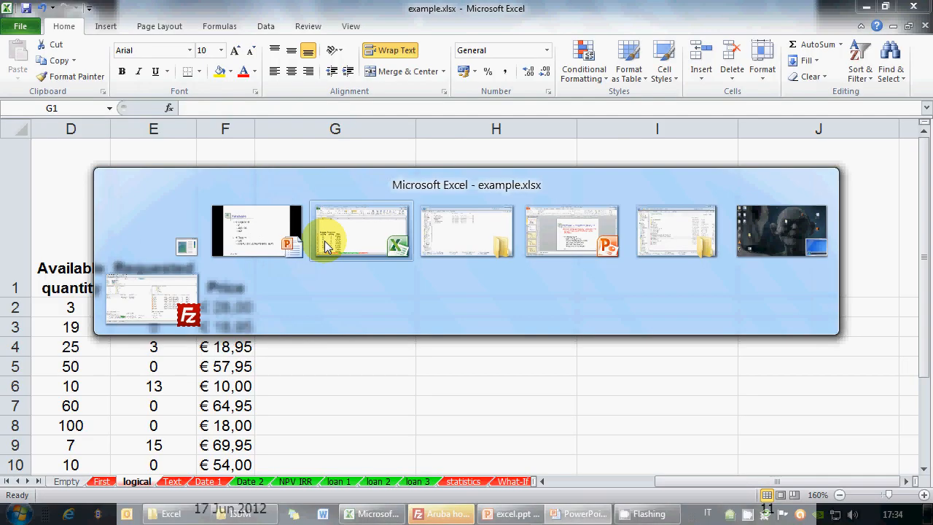
Begin the exercise description in G1 with "if price is smaller than 50 and item is small".
text(i)
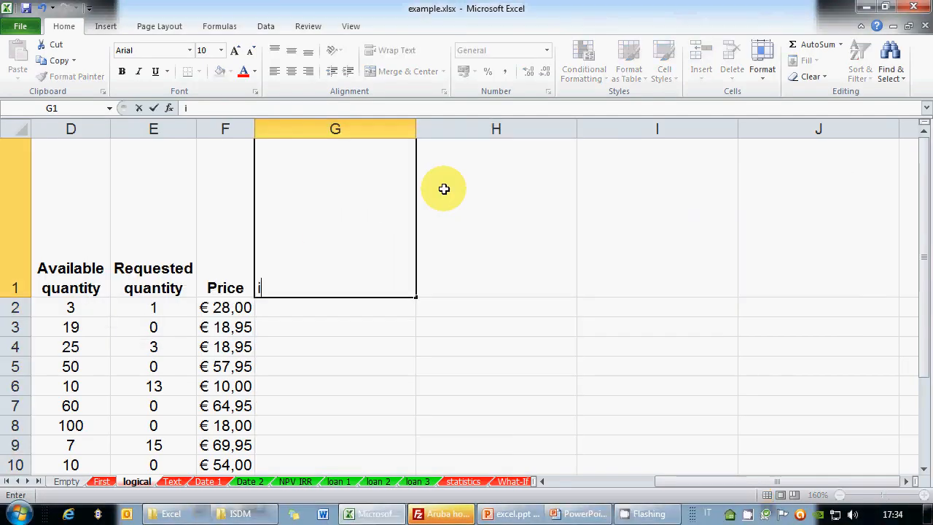
text(f price is )
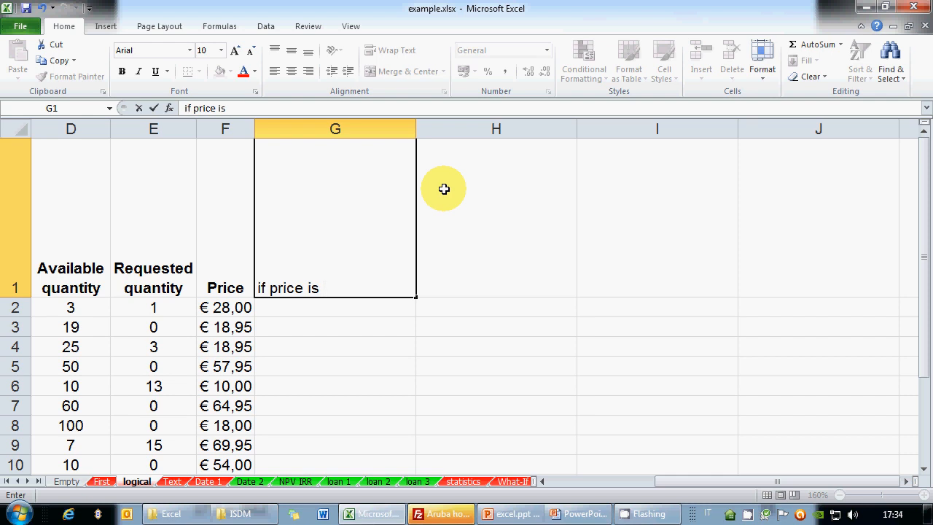
text(smaller )
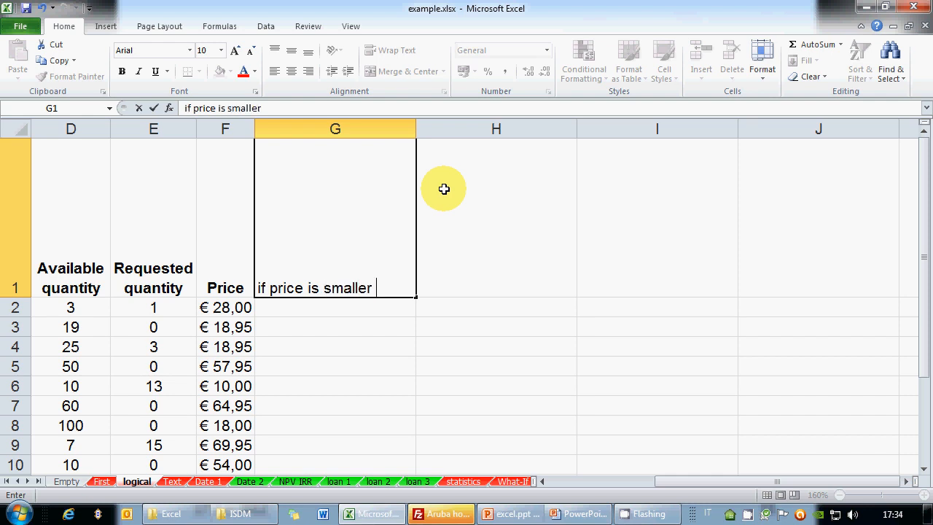
text(than 50 and)
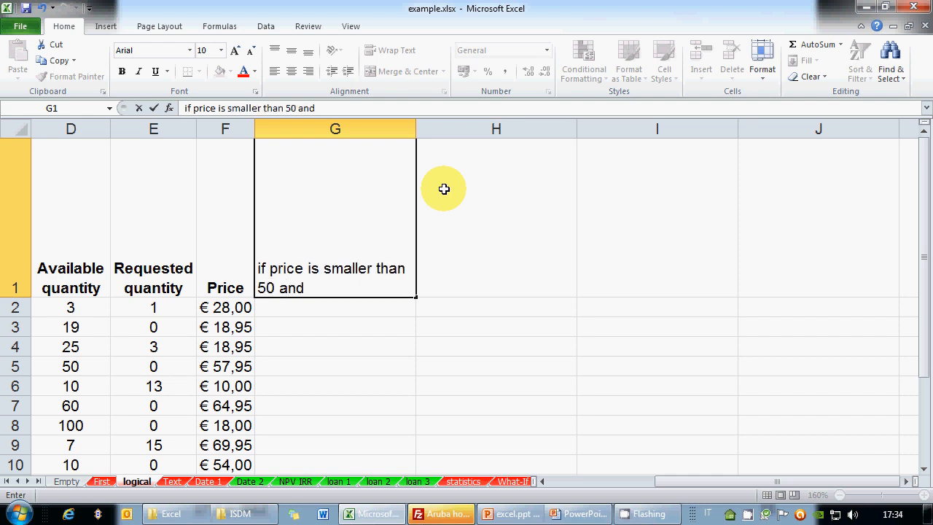
text( item is big)
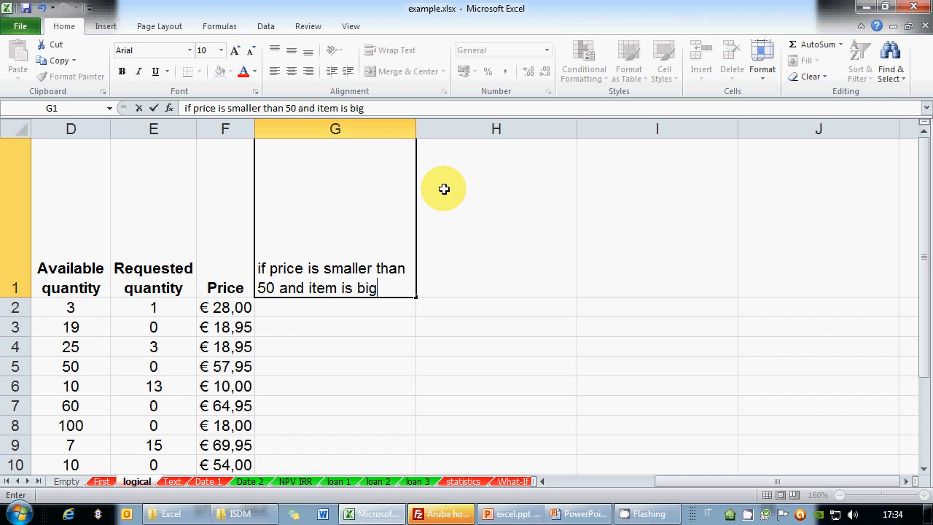
text(, write)
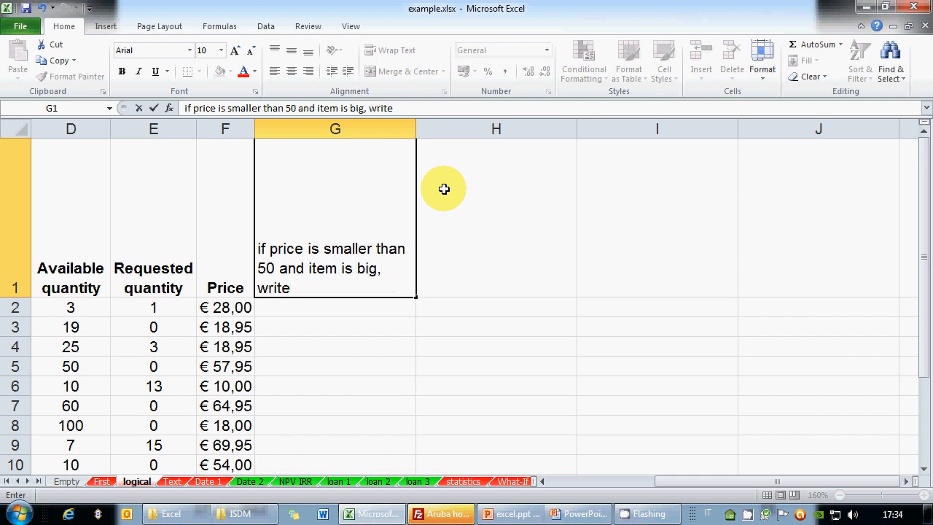
double_click(359, 271)
text(sma)
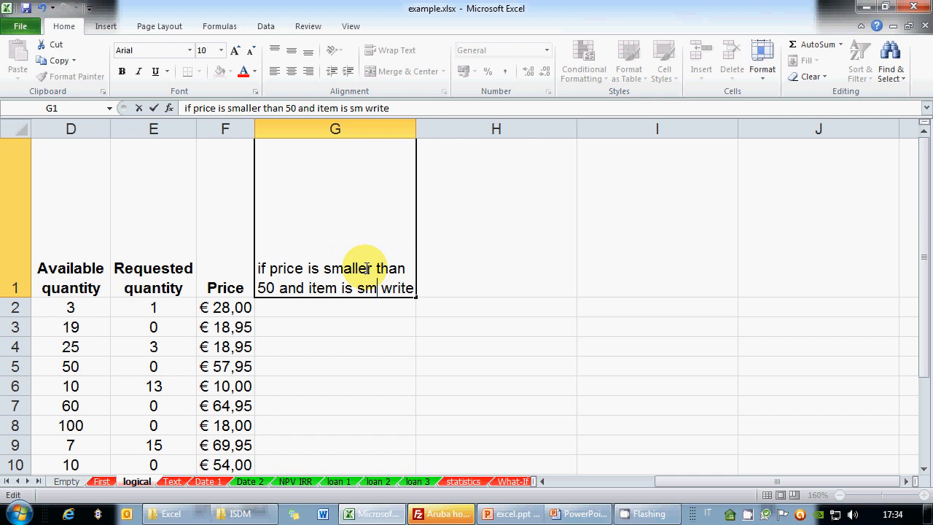
key(BackSpace)
text(ll)
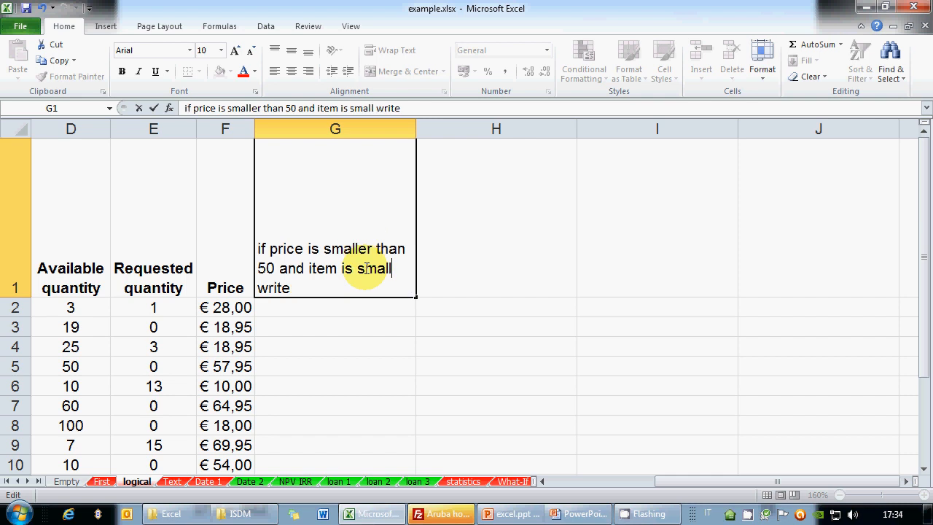
Complete the G1 description with ", write "small and expensive", otherwise write a dash" and enter it.
text(, write "sma)
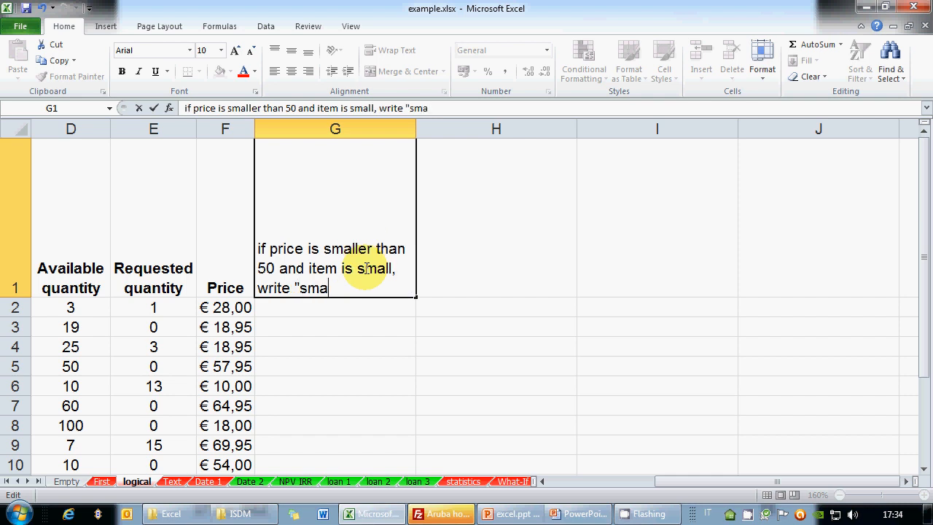
text(ll and expens)
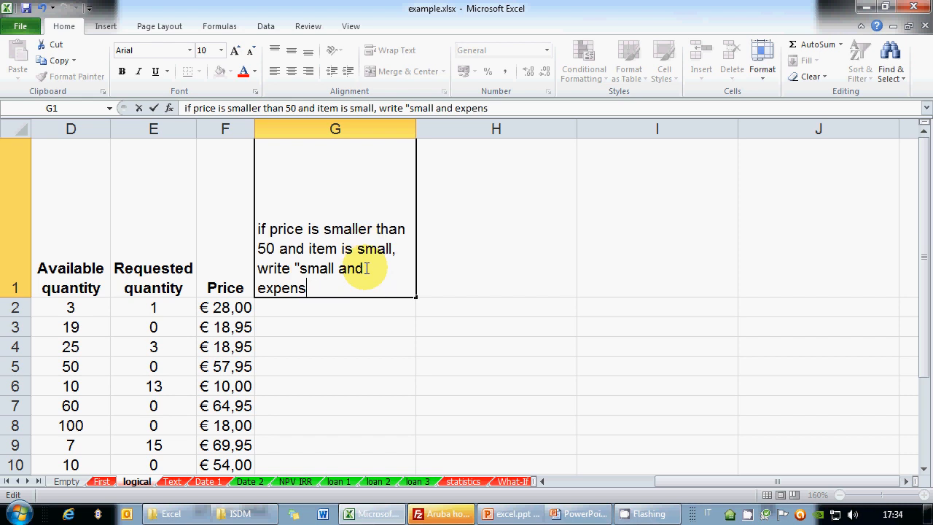
text(ive", othe)
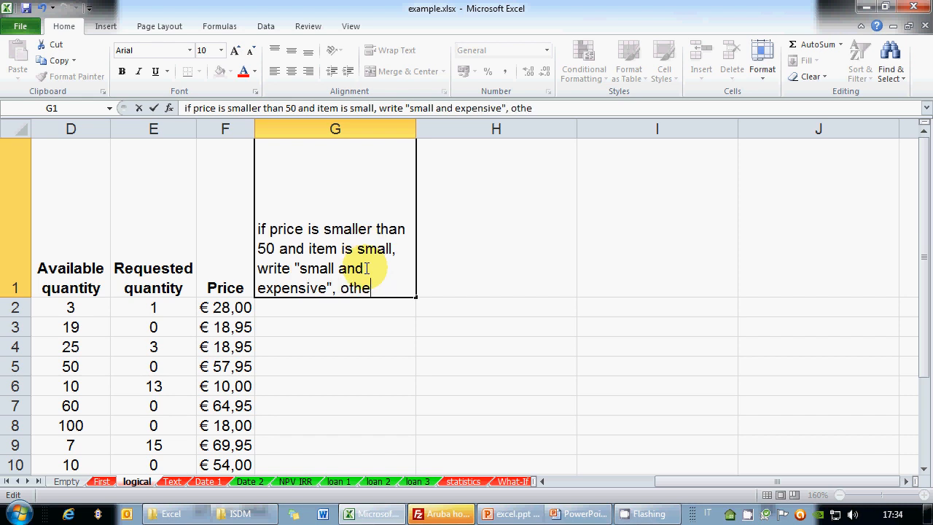
text(rwise write)
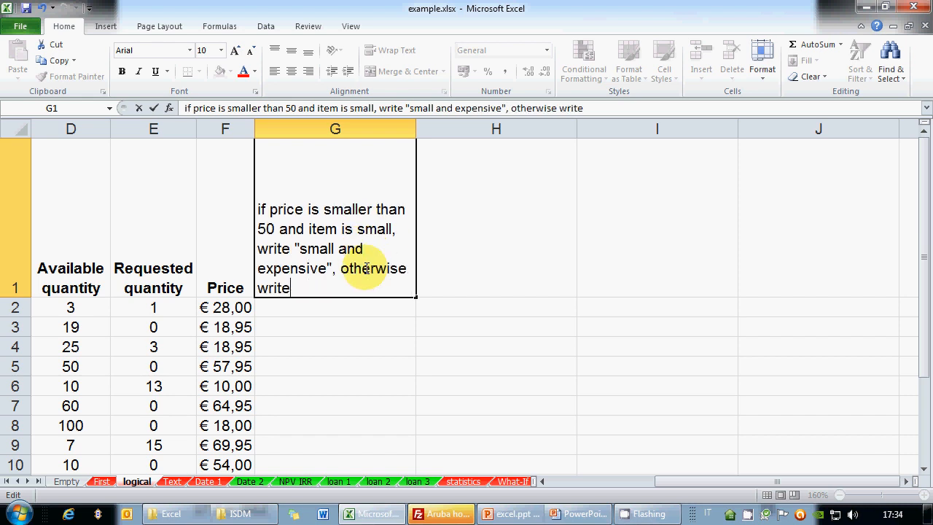
text( a dash)
key(Return)
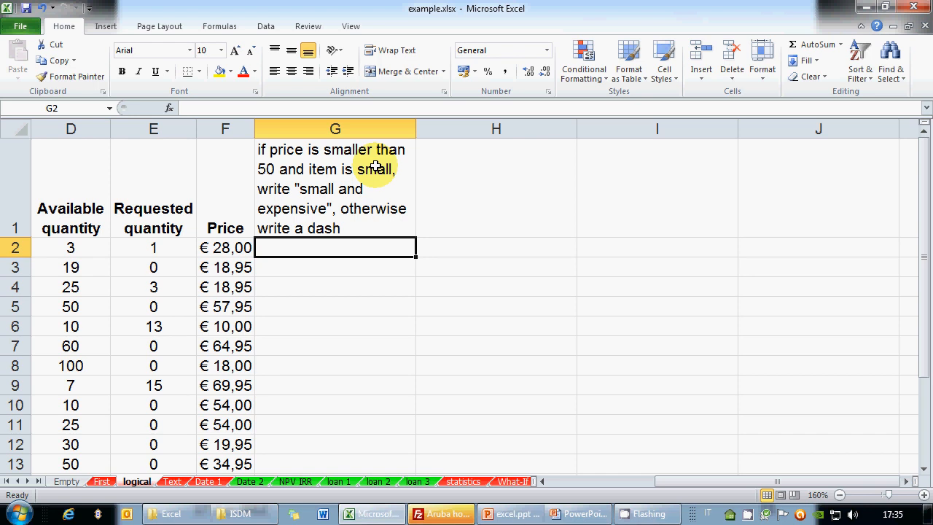
Start an IF formula in G2 that tests F2<50 and nests a second IF testing B2="small" as its true value.
text(=IF()
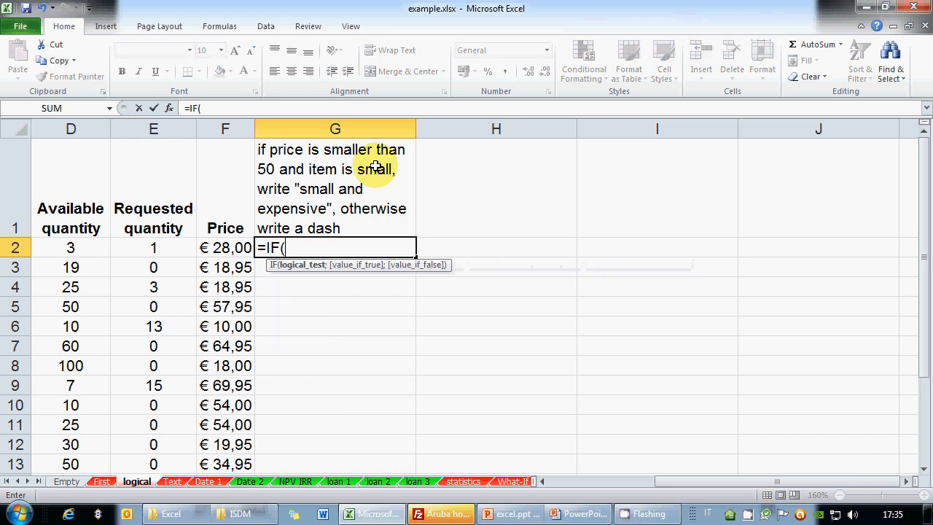
click(224, 248)
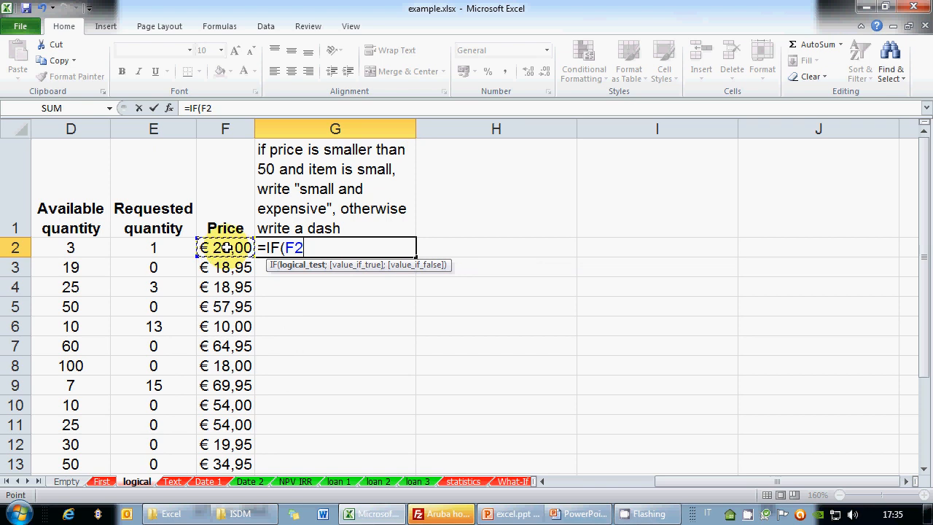
text(<50; )
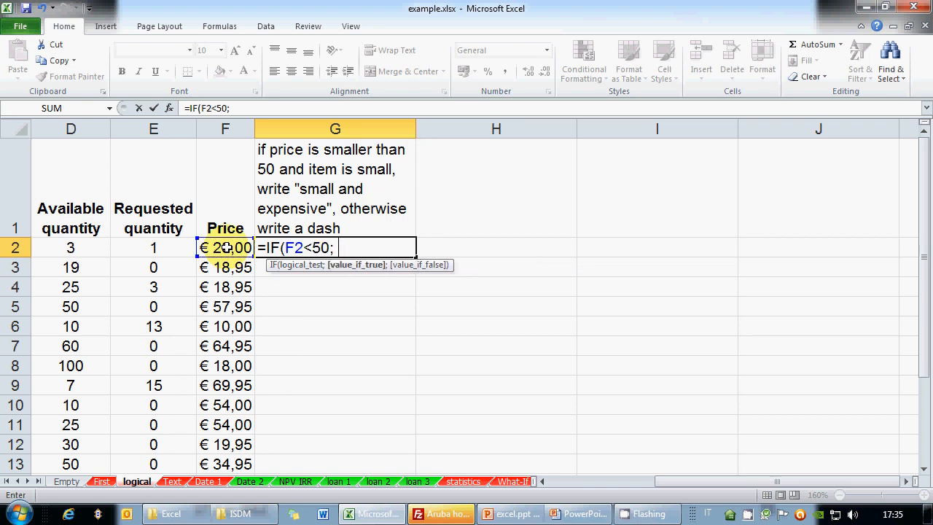
text(IF()
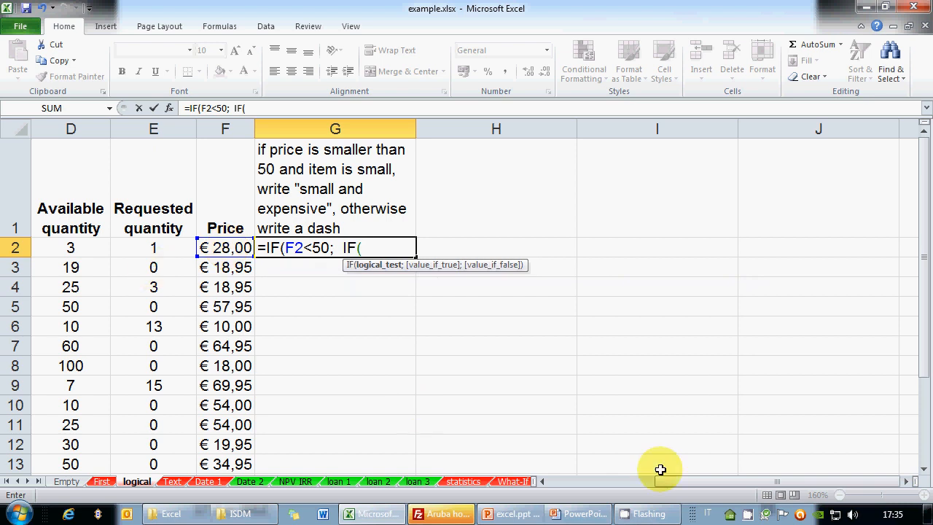
click(542, 481)
double_click(543, 482)
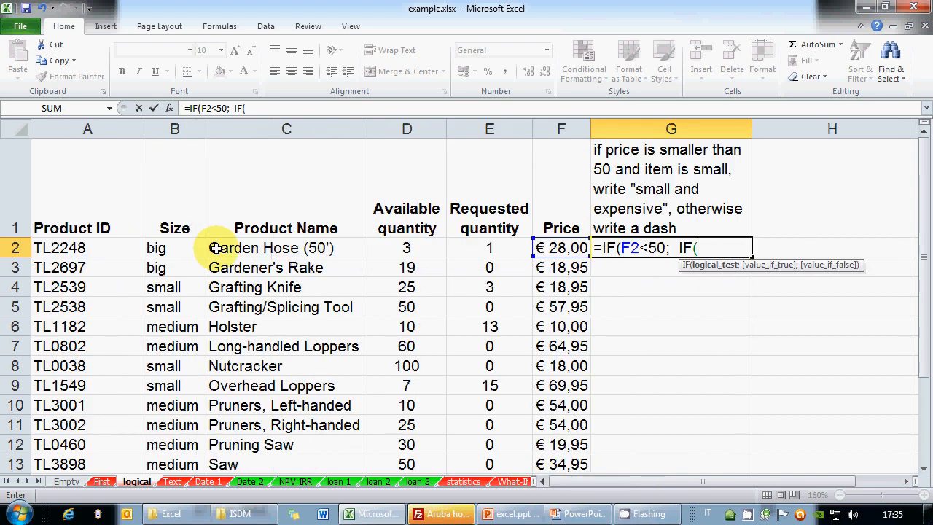
click(175, 245)
text(=")
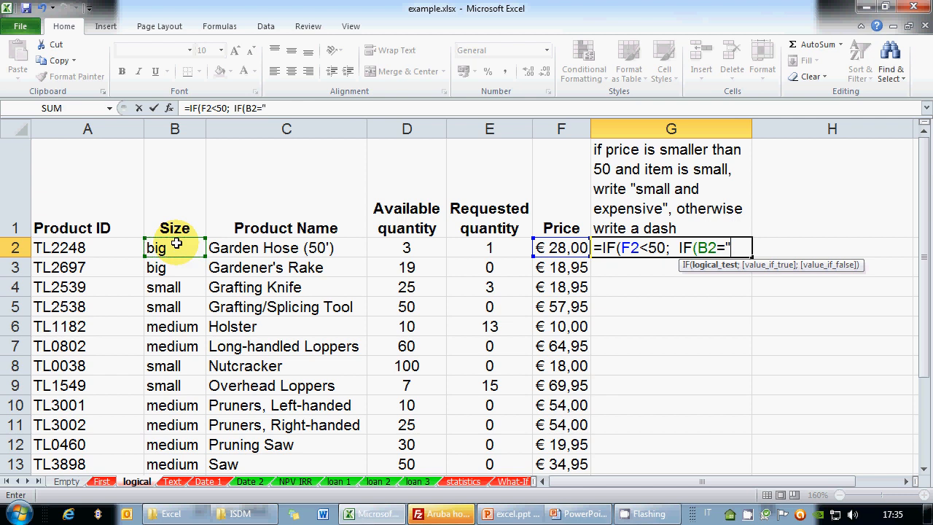
text(small")
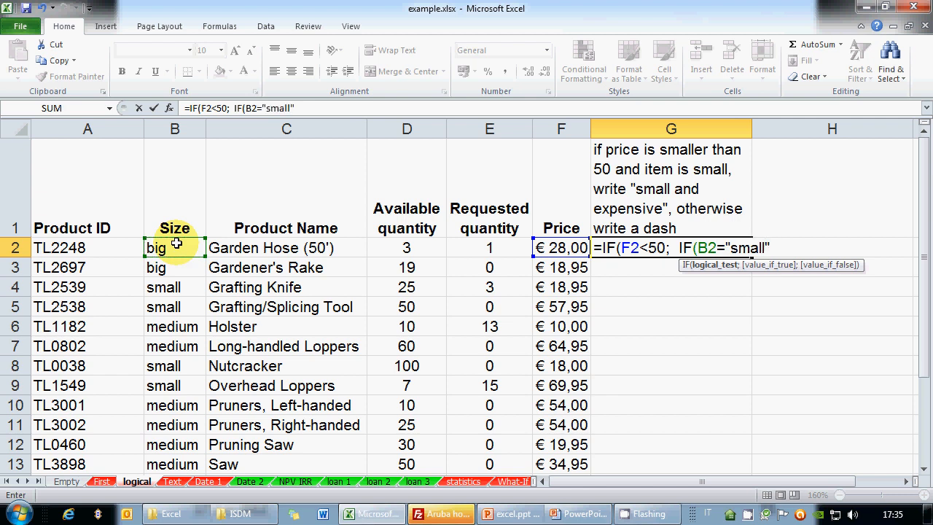
Add "small and expensive" as the nested IF's true value and "-" as the false value of both IFs, ending with a closing parenthesis.
text(;)
text("smal)
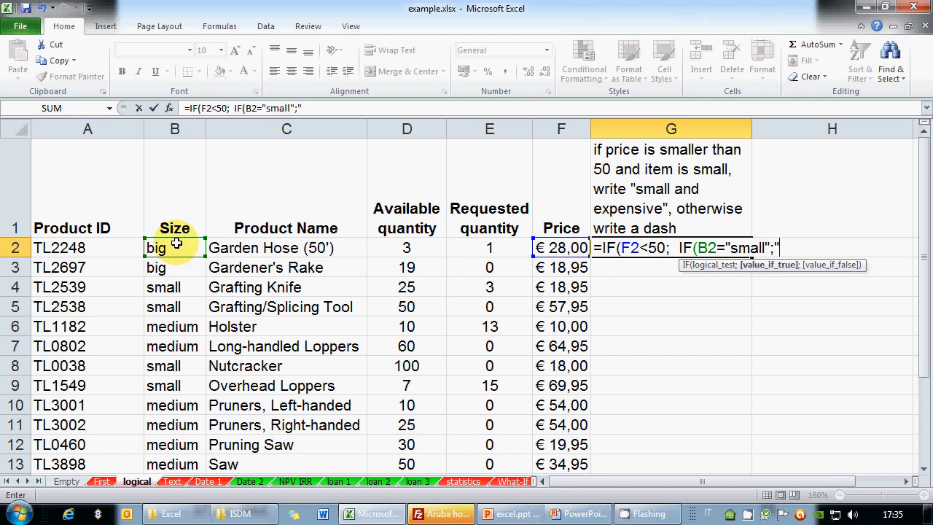
text(l and )
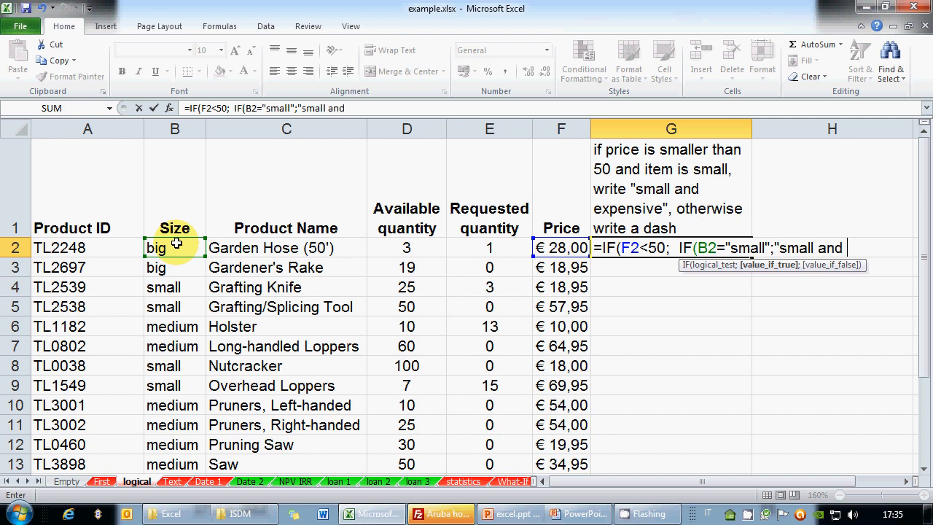
text(expens)
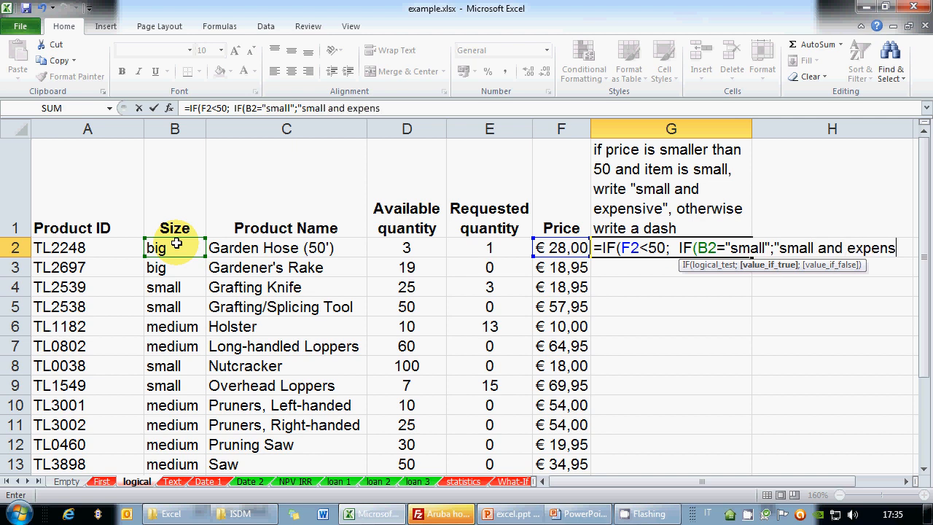
text(ive")
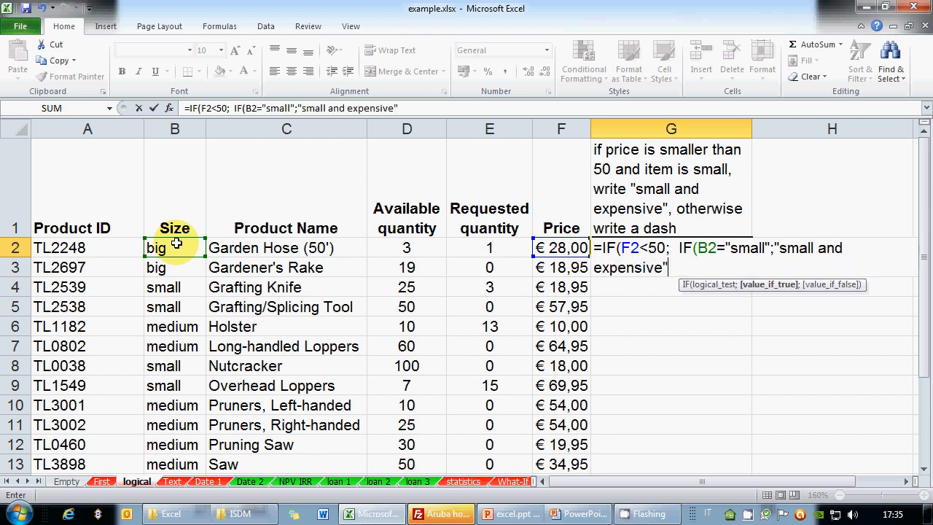
click(904, 480)
click(905, 481)
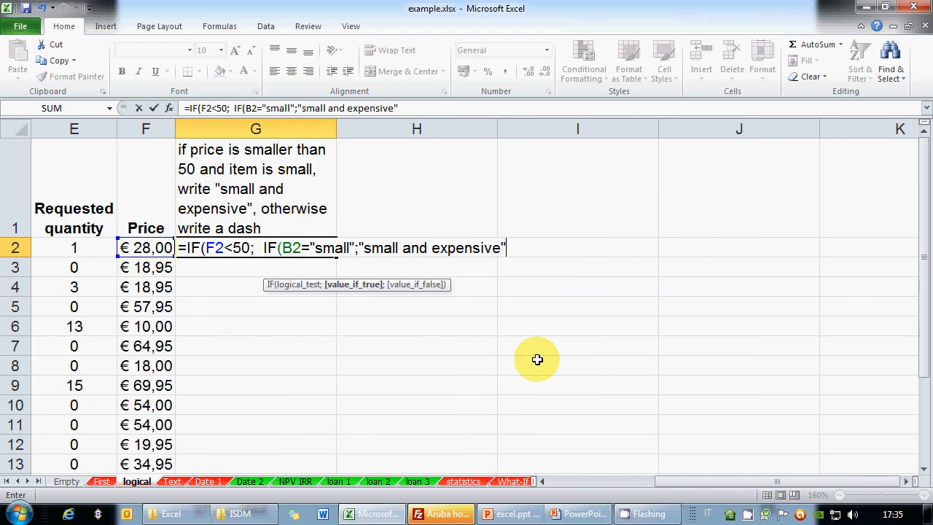
text(;)
text("-")
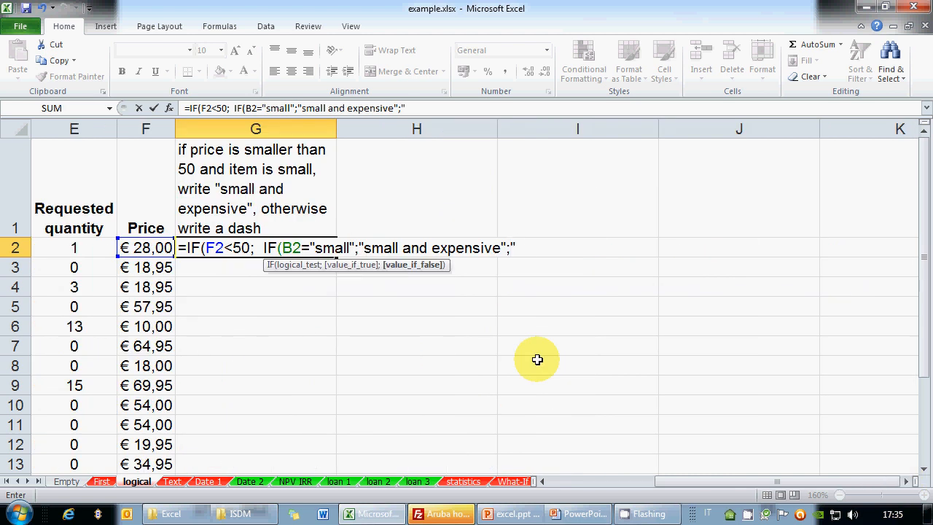
text(; ")
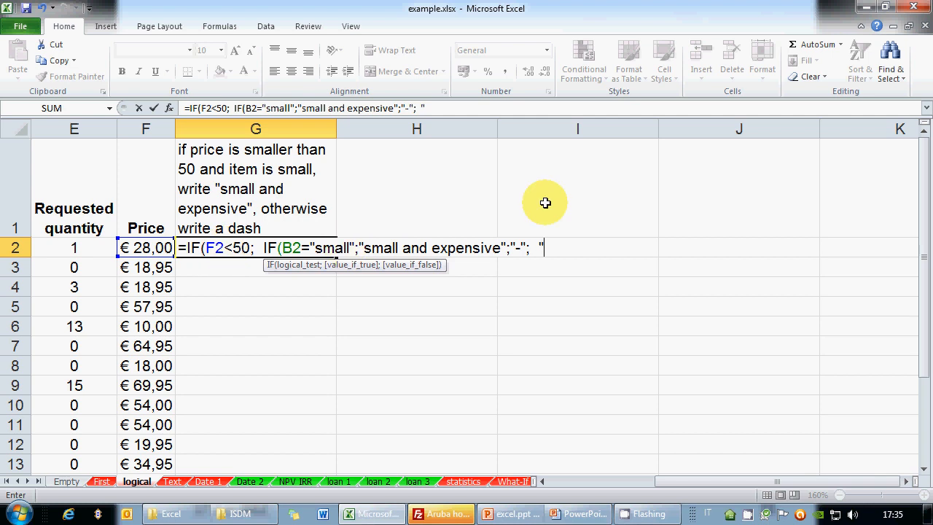
text(-"))
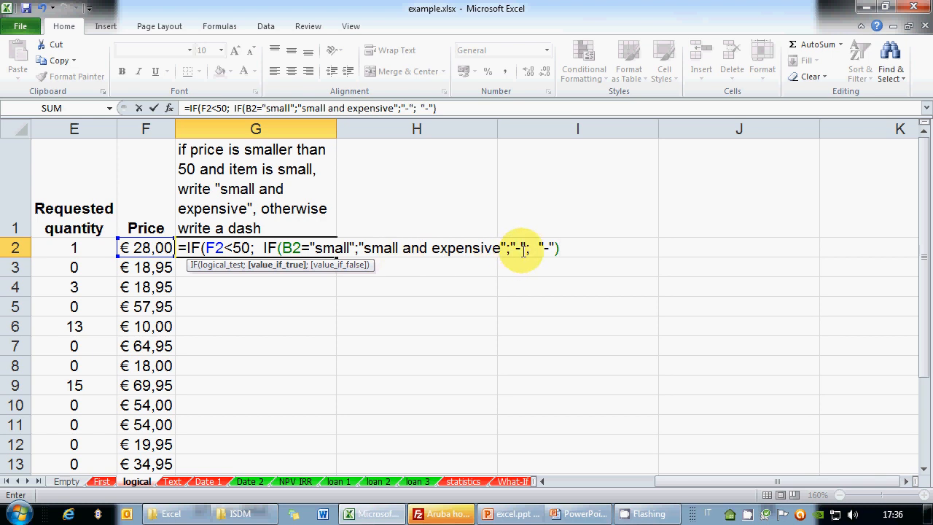
Insert the missing closing parenthesis after the nested IF's "-", review both outcomes of the outer IF, and enter the formula in G2.
click(549, 248)
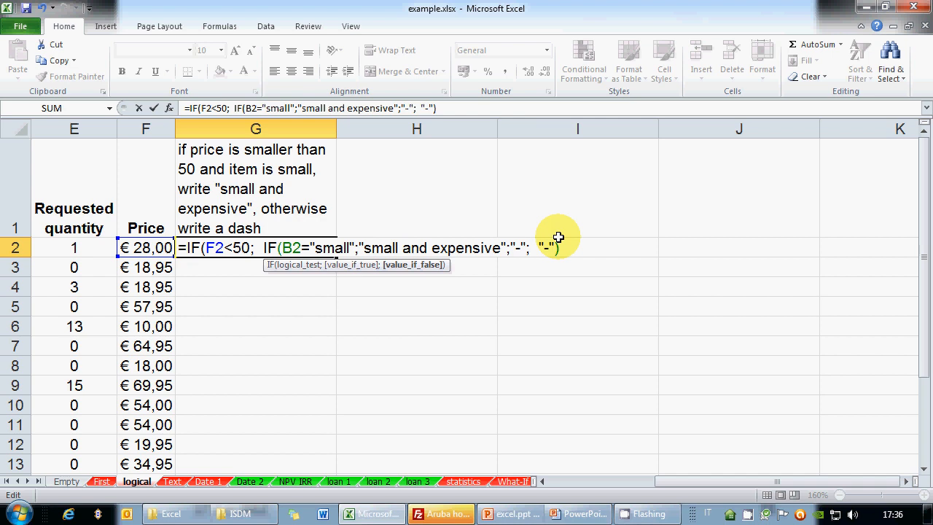
text())
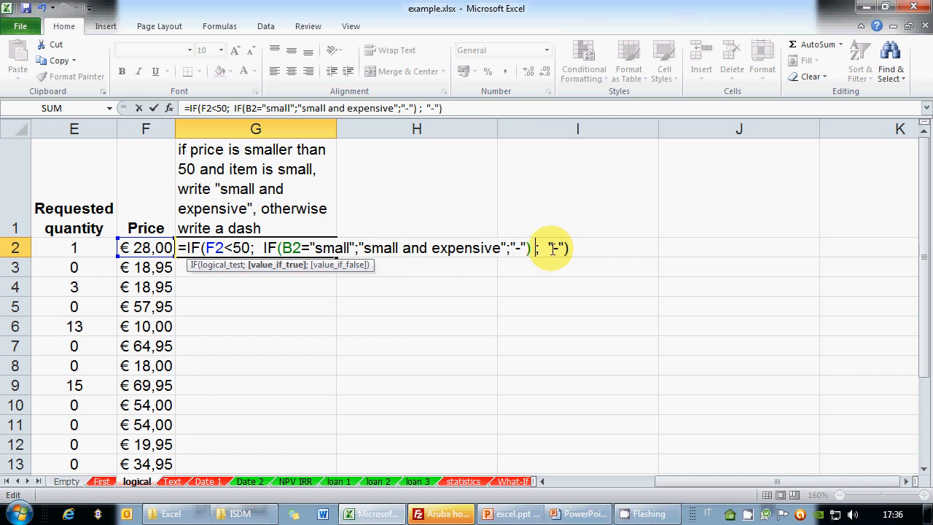
drag(263, 247, 531, 245)
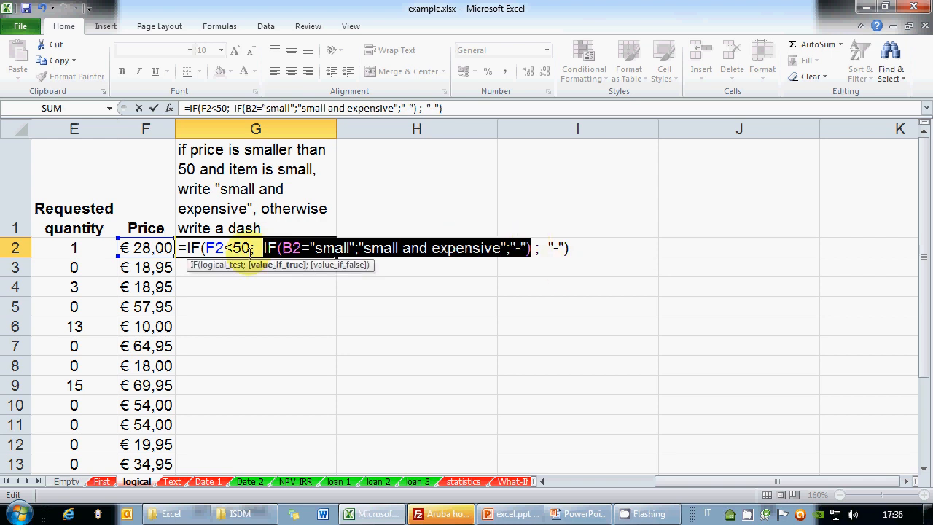
drag(544, 248, 565, 248)
click(572, 249)
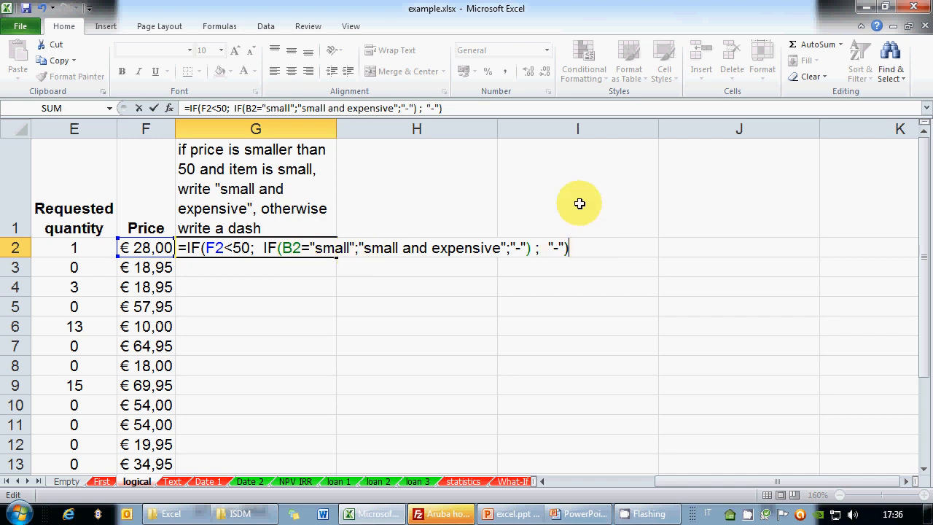
key(Return)
key(Up)
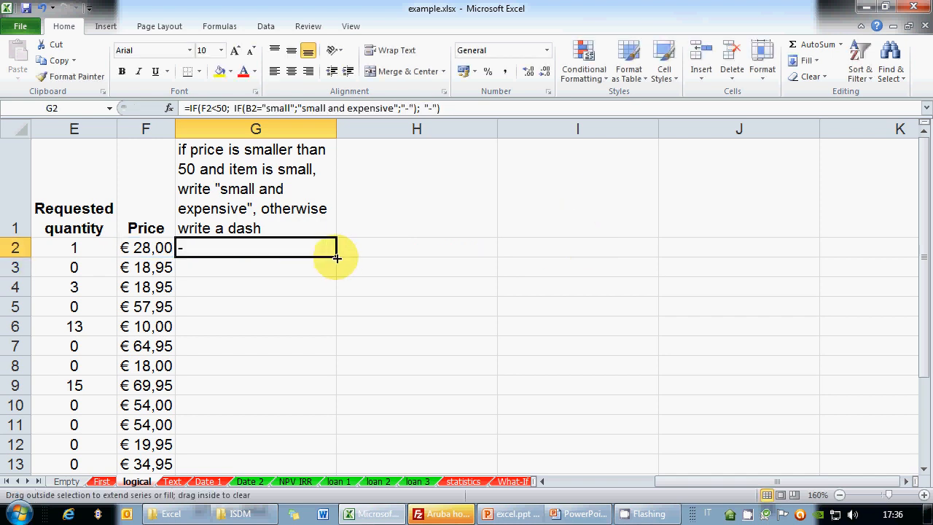
Fill the G2 formula down column G through the product rows, then clear the filled cells and return to G2.
drag(336, 257, 308, 483)
scroll(386, 346, up, 1)
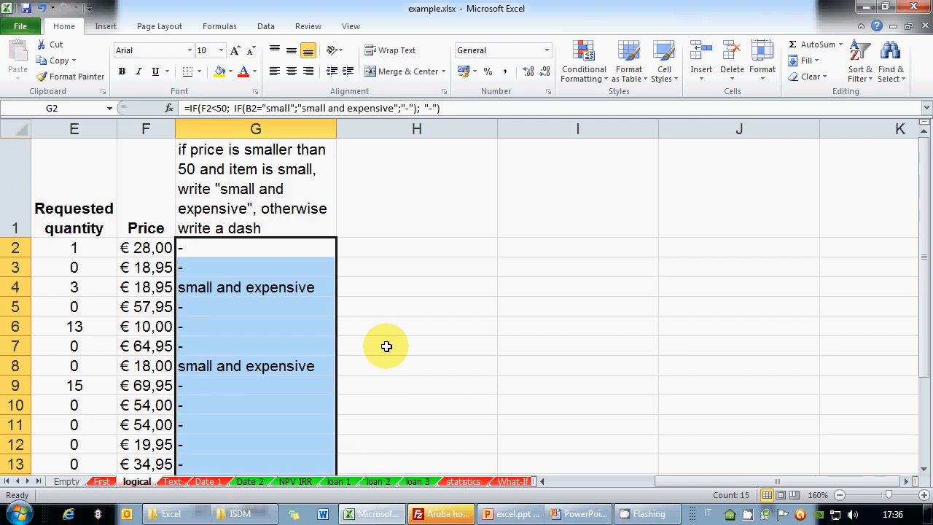
key(Up)
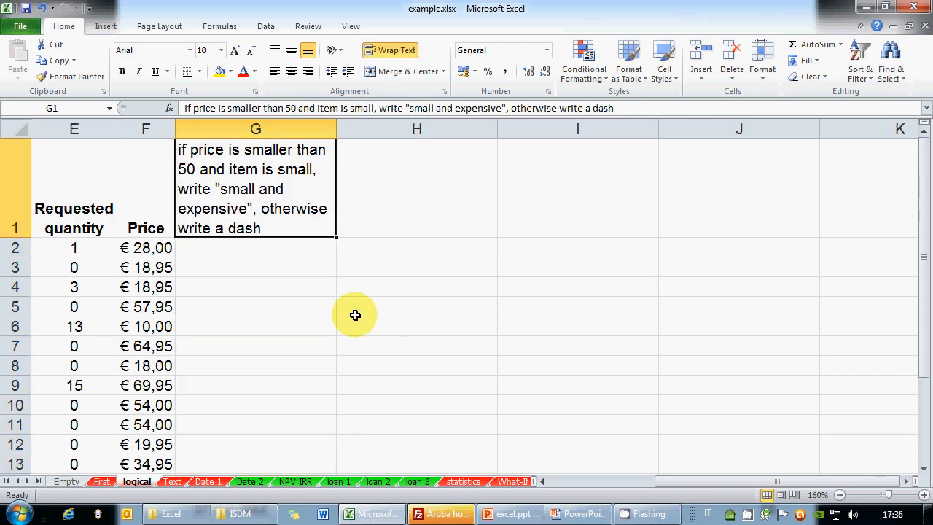
key(Down)
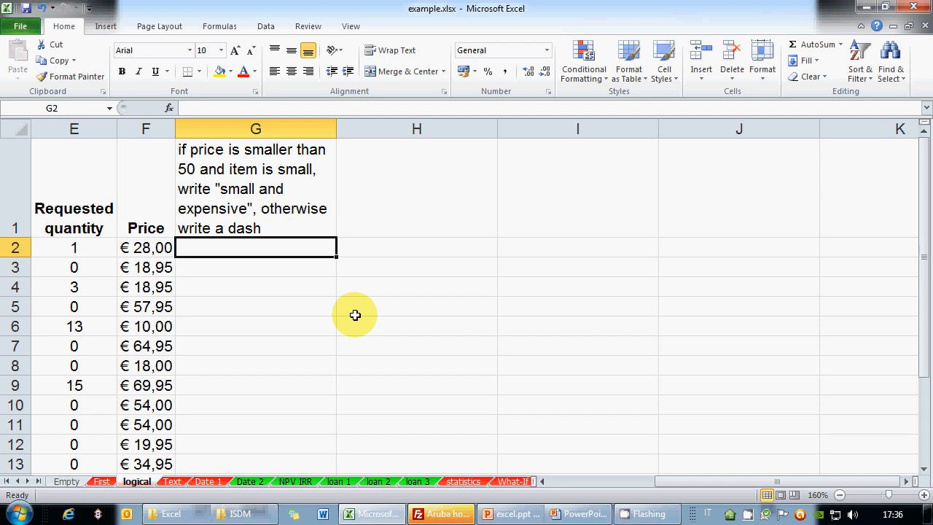
Start an IF formula in G2 whose logical test begins with F2<50 followed by the word AND.
text(=IF)
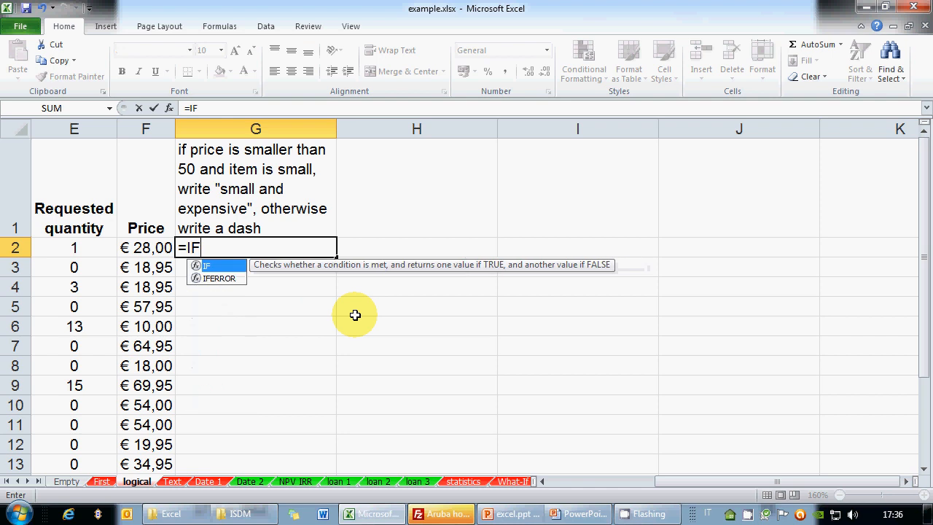
text(()
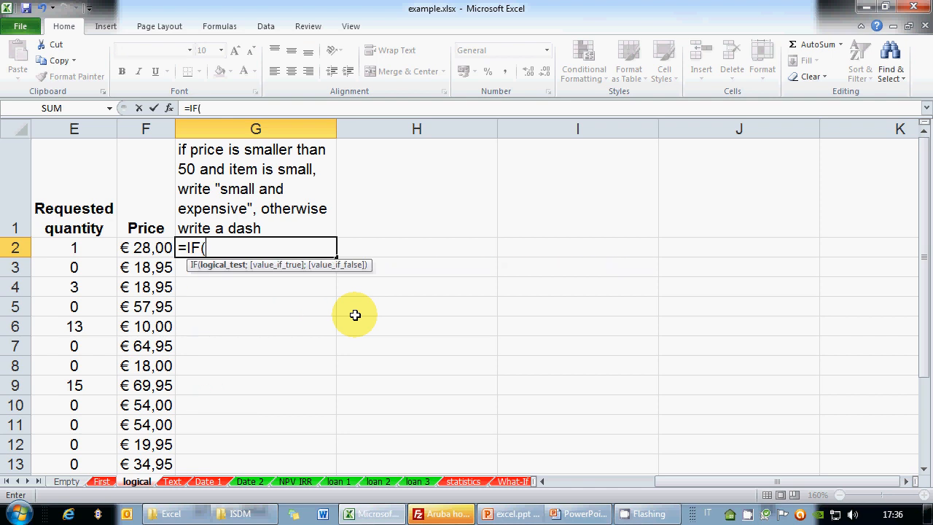
click(149, 247)
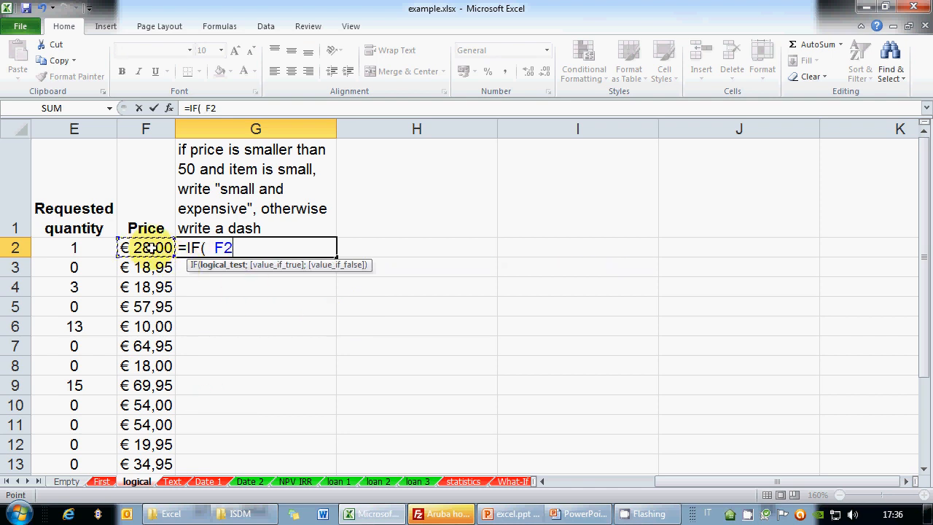
text(<50 AN)
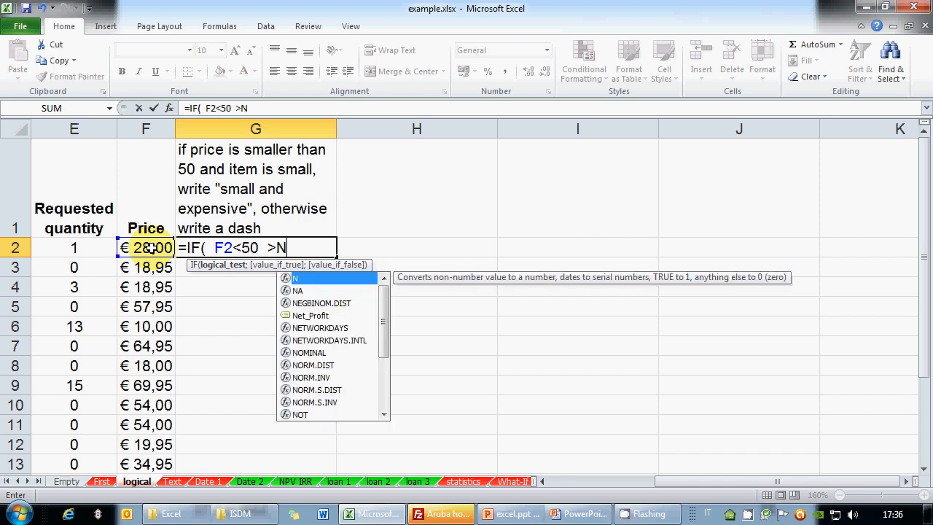
key(BackSpace)
key(BackSpace)
text(AND)
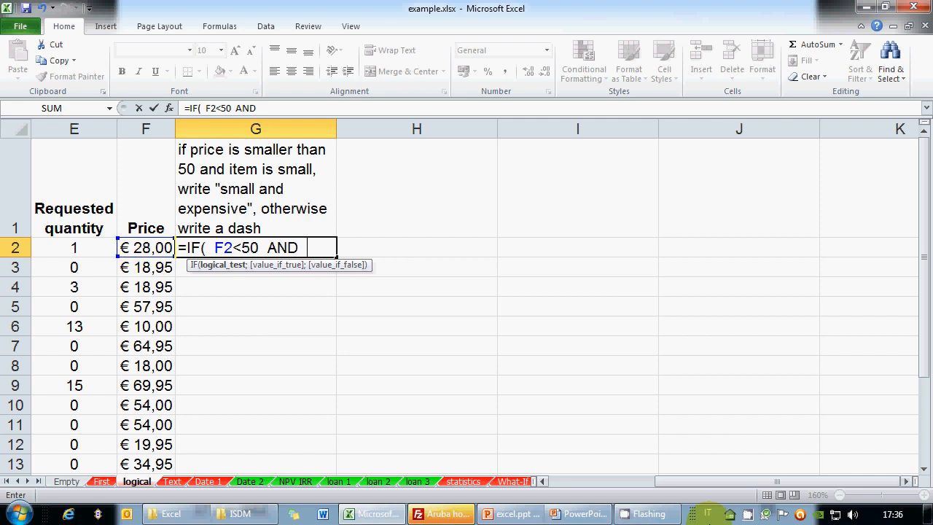
Add B2="small" as the second condition after AND and close the logical test with a semicolon.
click(541, 481)
click(541, 480)
click(542, 481)
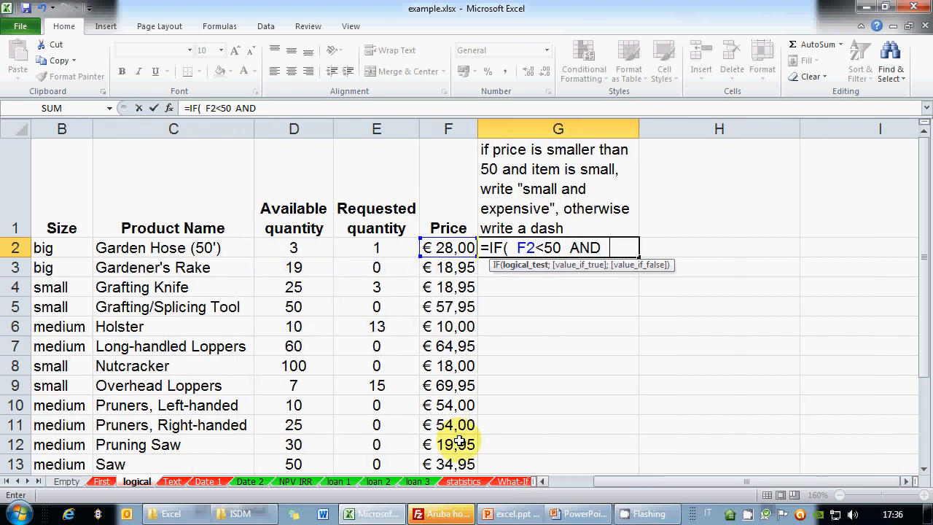
click(73, 249)
text(=")
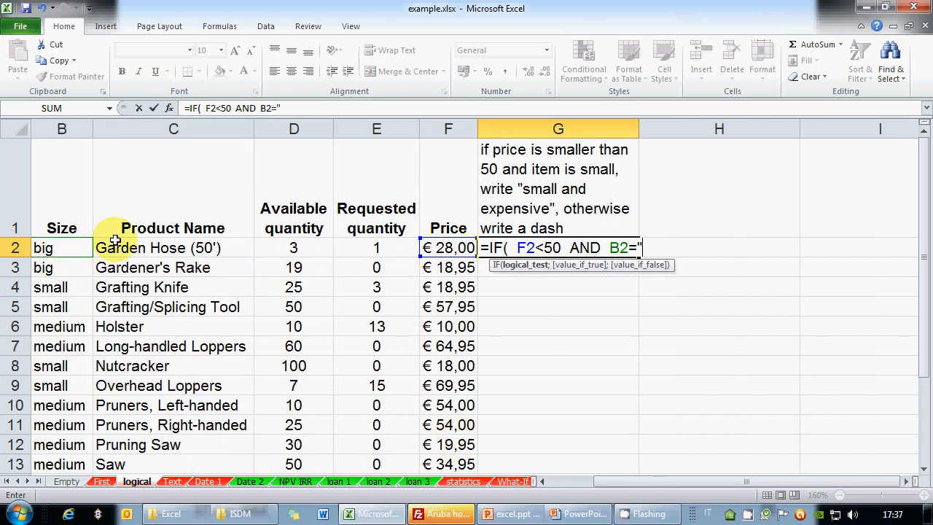
text(small"  ;)
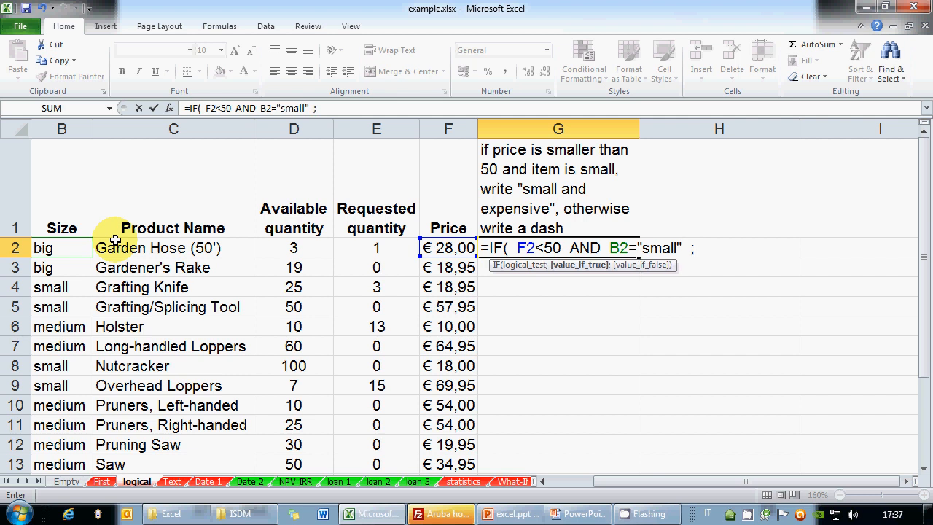
Add "small and expensive" as the IF's true value and "-" as its false value, ending with a closing parenthesis.
text("small and ex)
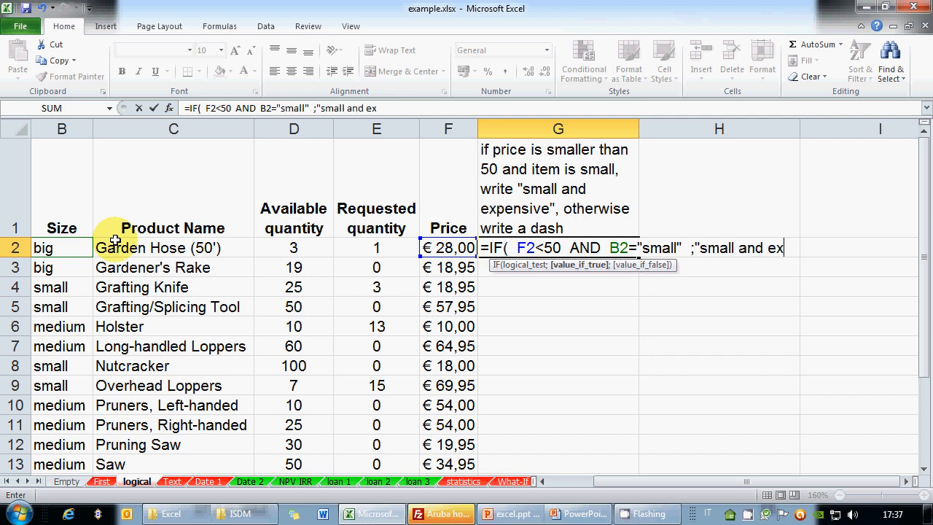
text(pensive",)
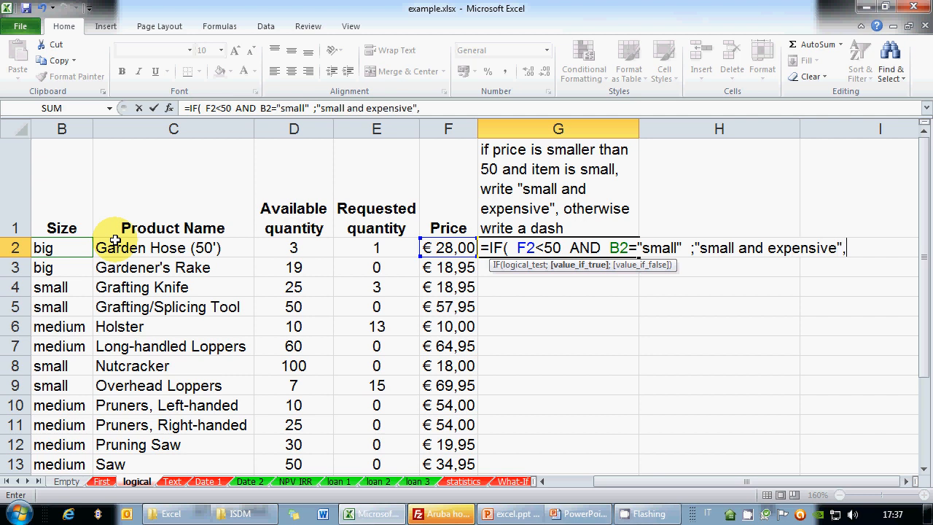
key(BackSpace)
text(;"-"))
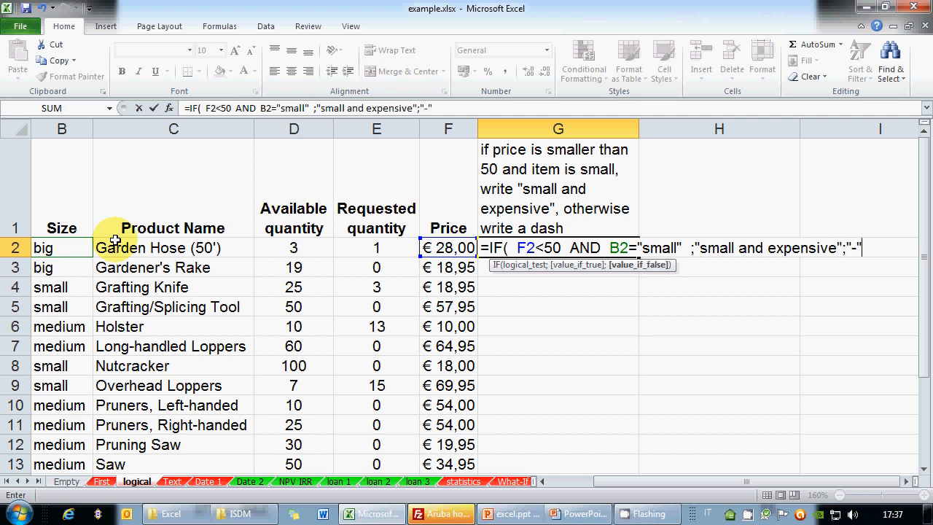
click(907, 481)
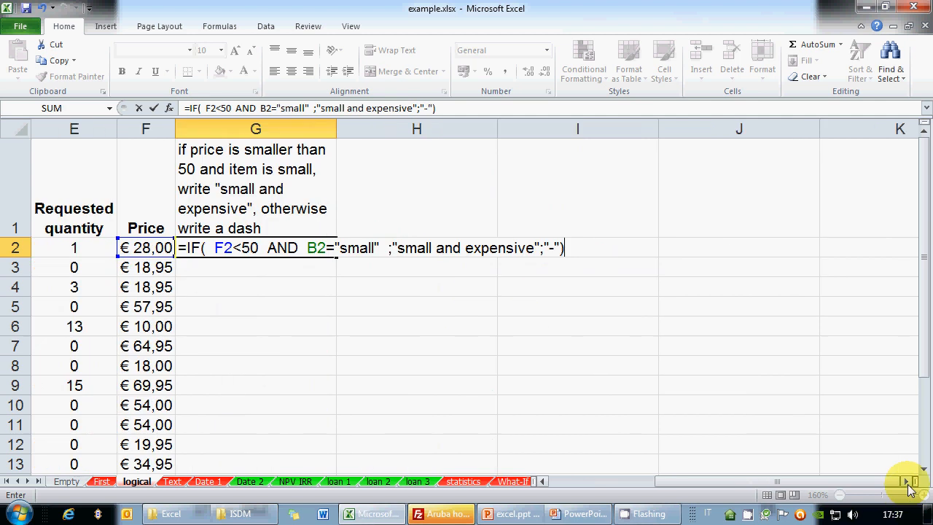
Review the IF's logical test, true value and false value, and try to enter the formula with AND between the two conditions.
click(209, 248)
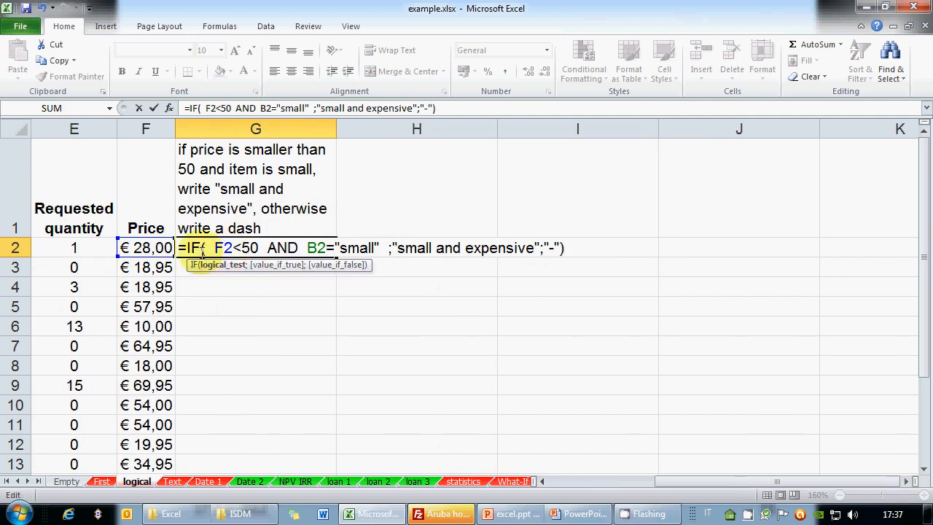
drag(212, 247, 555, 248)
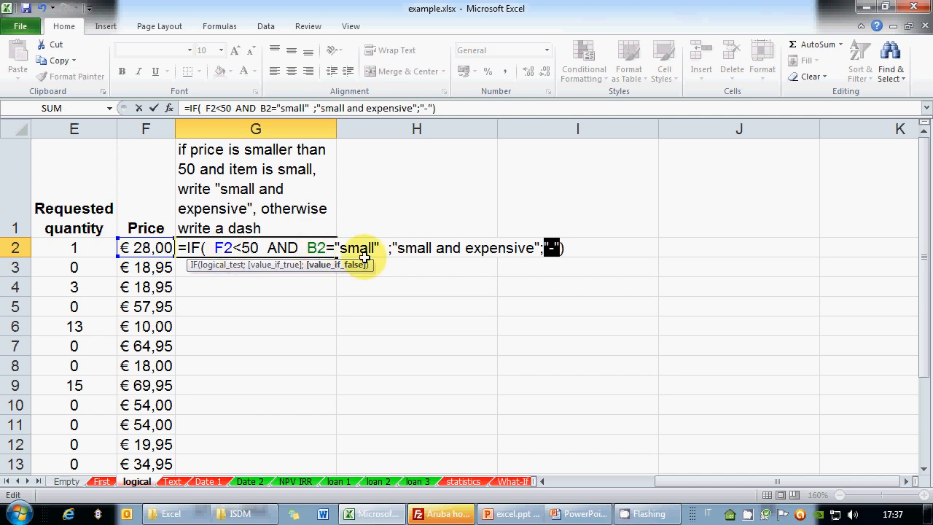
click(298, 248)
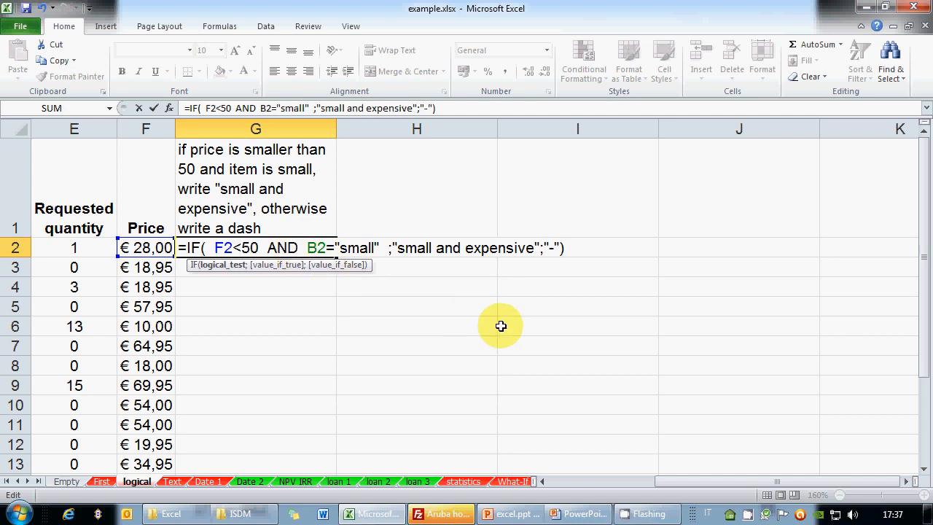
key(Return)
key(Return)
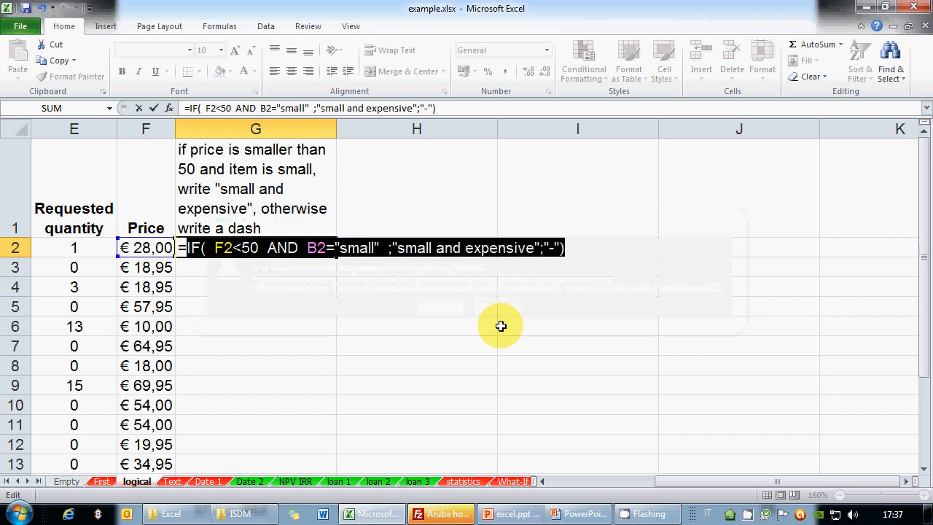
Insert AND( before F2<50 so the logical test opens with the AND function.
click(295, 248)
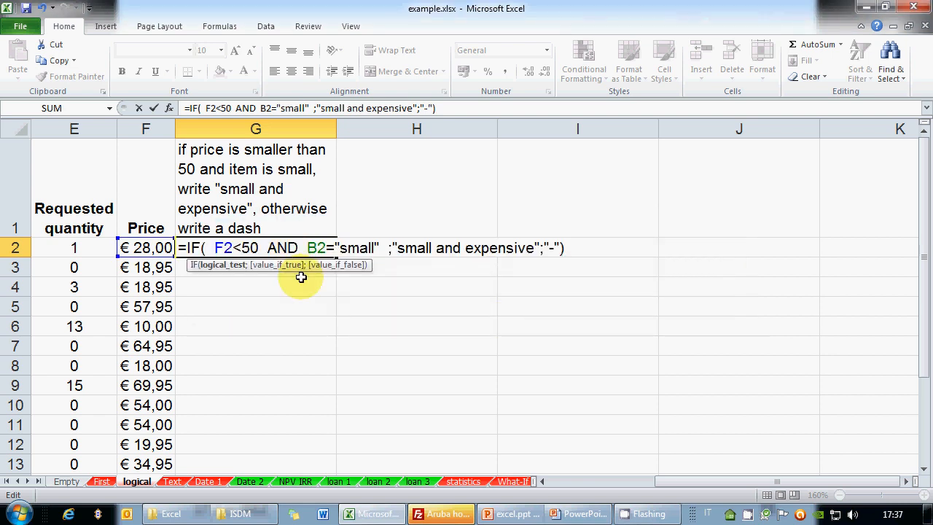
double_click(271, 247)
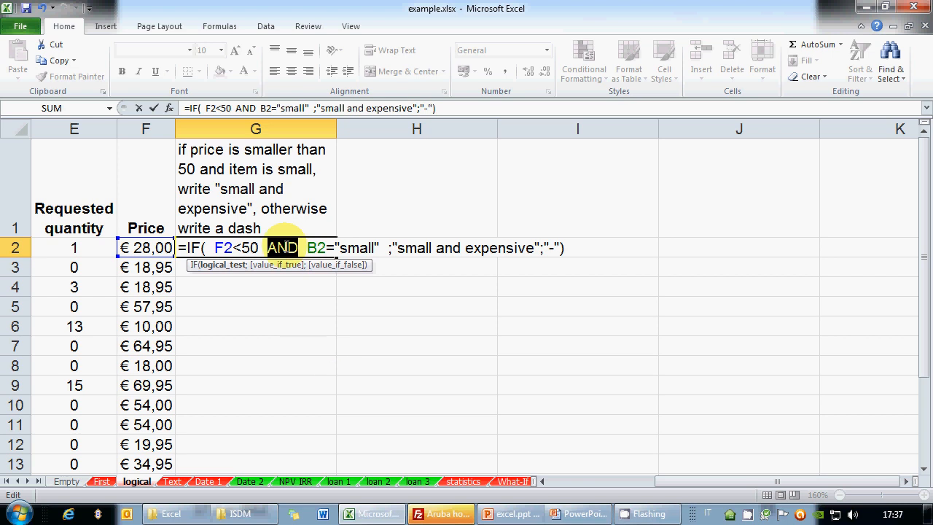
click(287, 248)
click(216, 248)
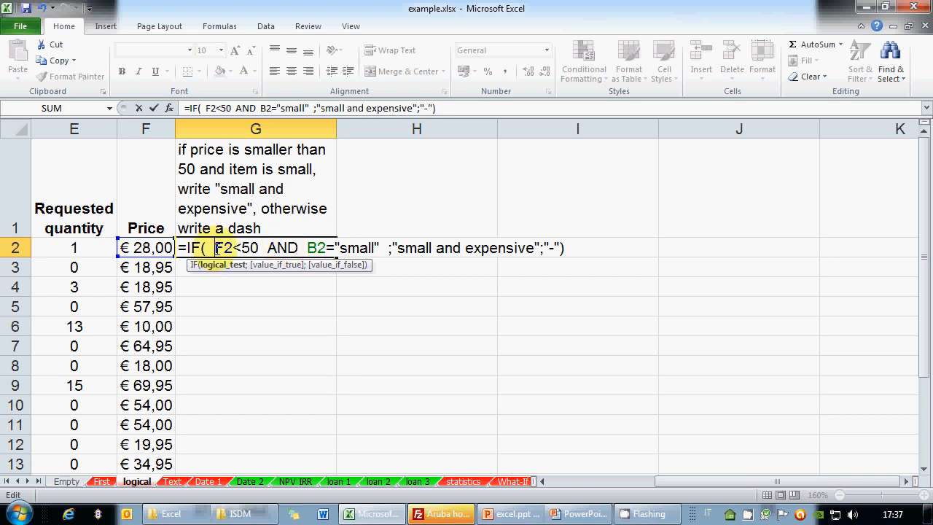
text(AND)
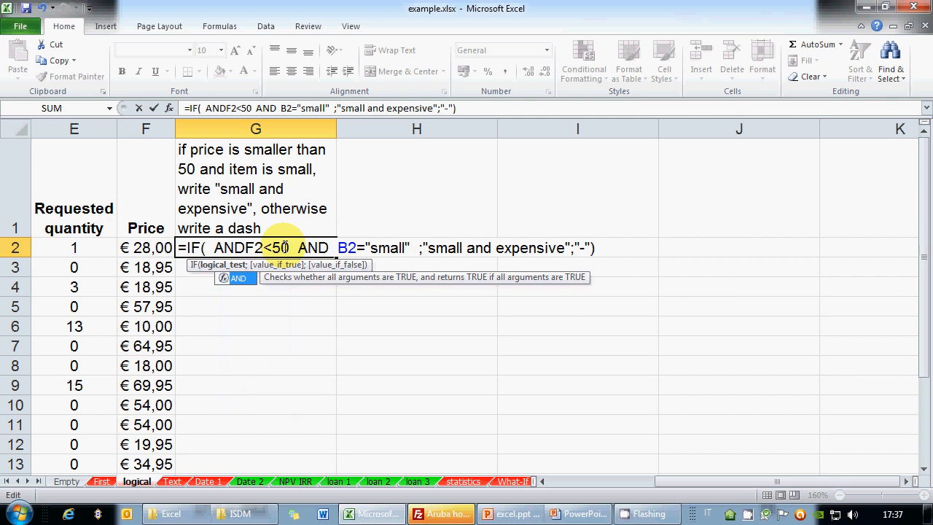
text(()
Replace the AND between the two conditions with a semicolon and add the AND function's closing parenthesis after "small".
double_click(319, 248)
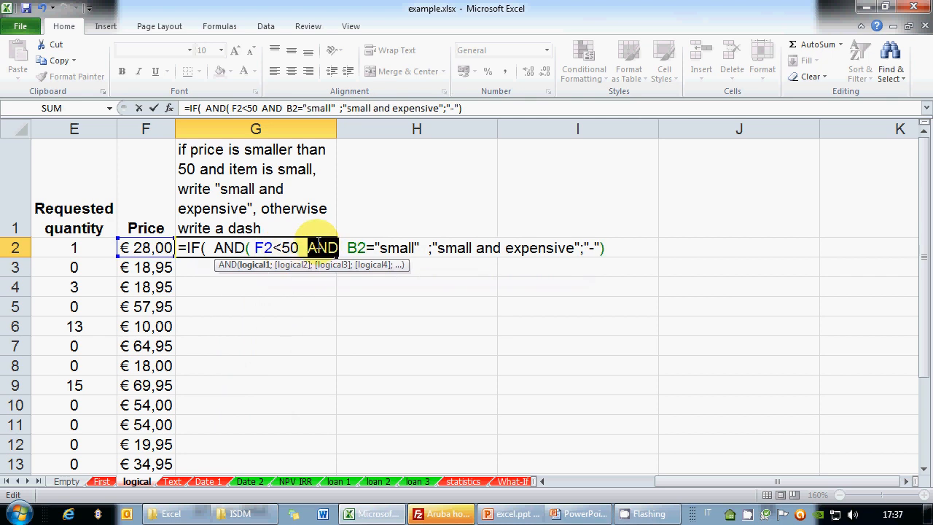
key(BackSpace)
text(;)
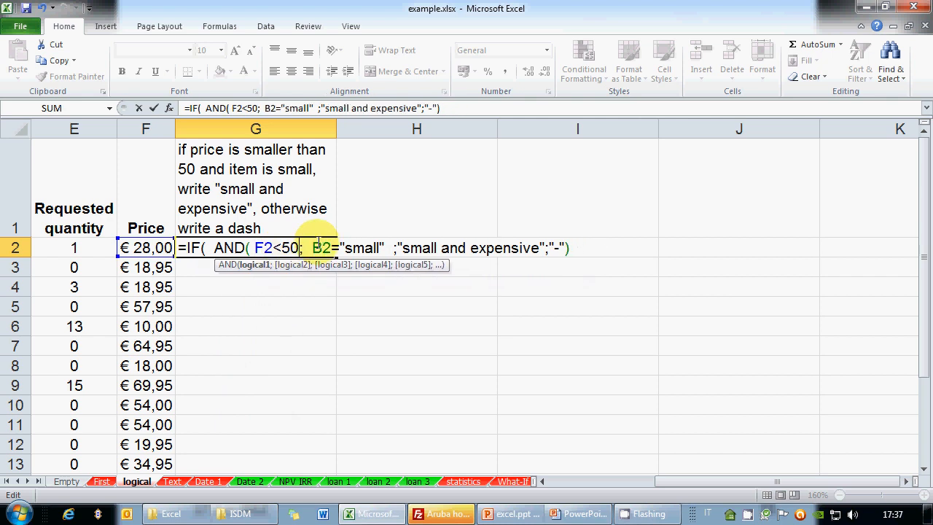
key(Delete)
key(Right)
key(Right)
key(Right)
key(Right)
key(Right)
key(Right)
key(Right)
key(Right)
key(Right)
key(Right)
key(Right)
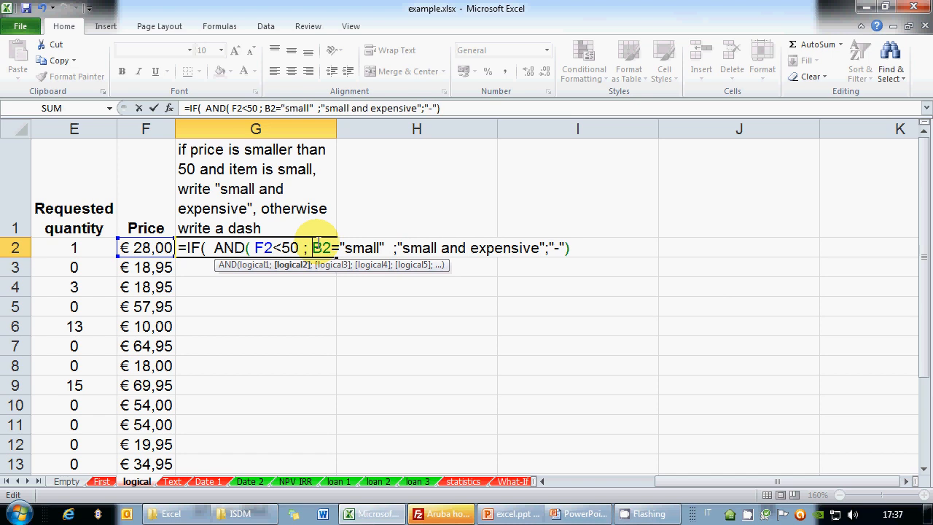
key(Right)
text())
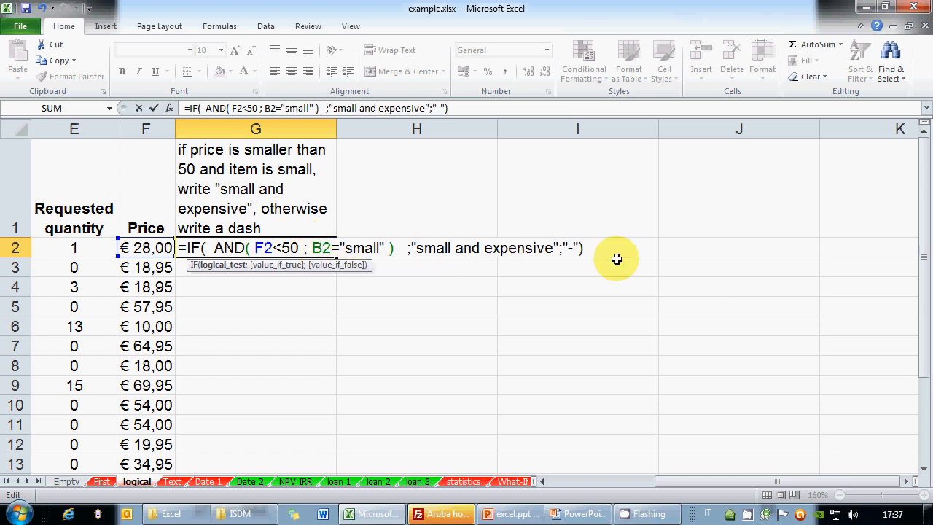
Review the AND function at the start of the logical test and enter the formula in G2.
drag(215, 248, 244, 248)
click(238, 248)
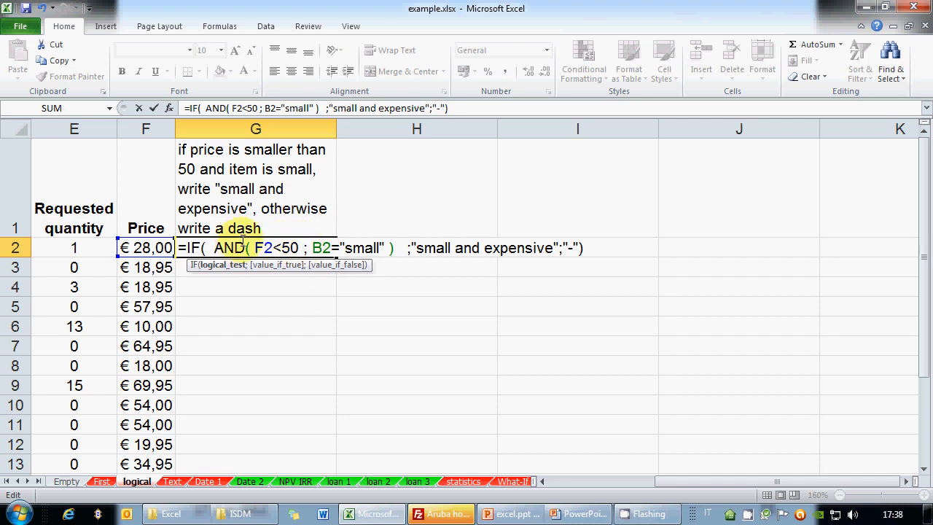
key(Return)
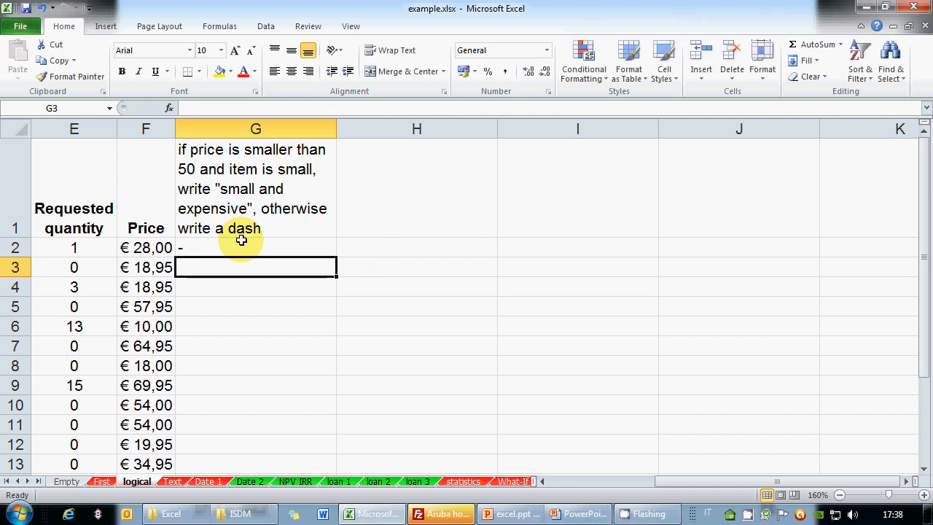
Fill the IF/AND formula from G2 down column G through the product rows.
click(240, 244)
drag(336, 257, 296, 430)
scroll(405, 343, up, 1)
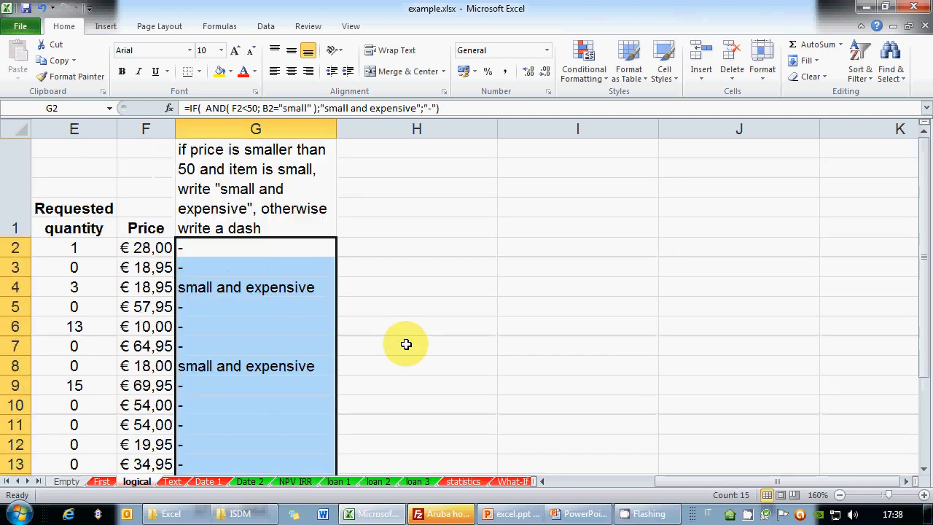
Open the G2 formula to examine the AND function's arguments, then close it without changes.
click(212, 248)
click(265, 108)
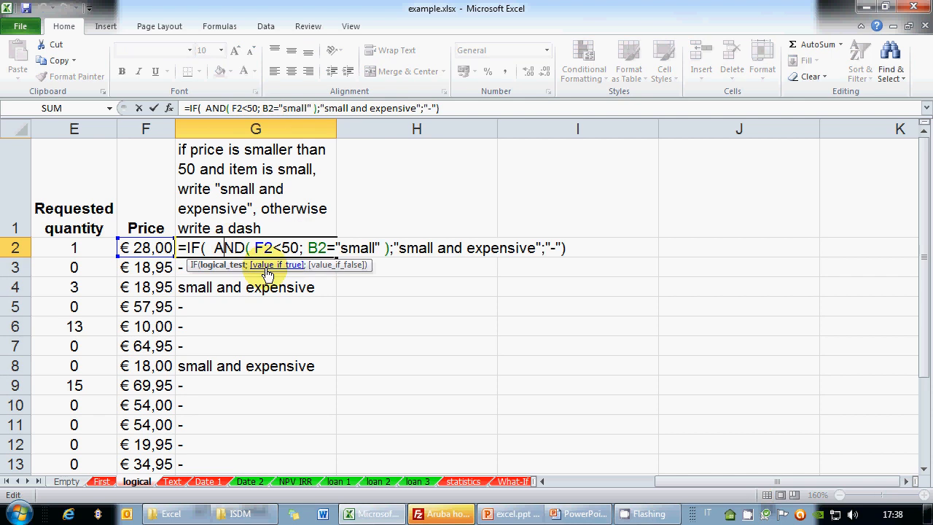
click(303, 247)
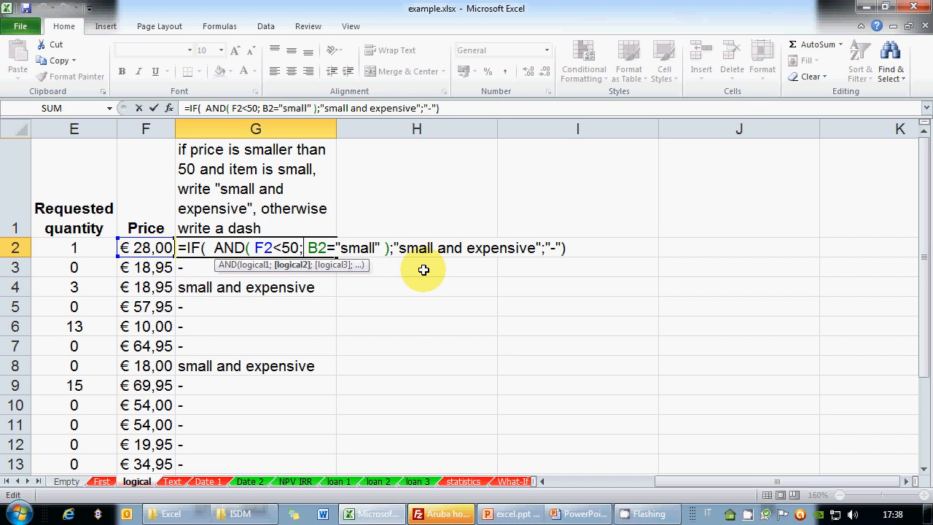
key(ctrl+Return)
Enter the exercise text in H1: if object is big and av.q.>10, write "sell away", otherwise write "ok".
click(414, 199)
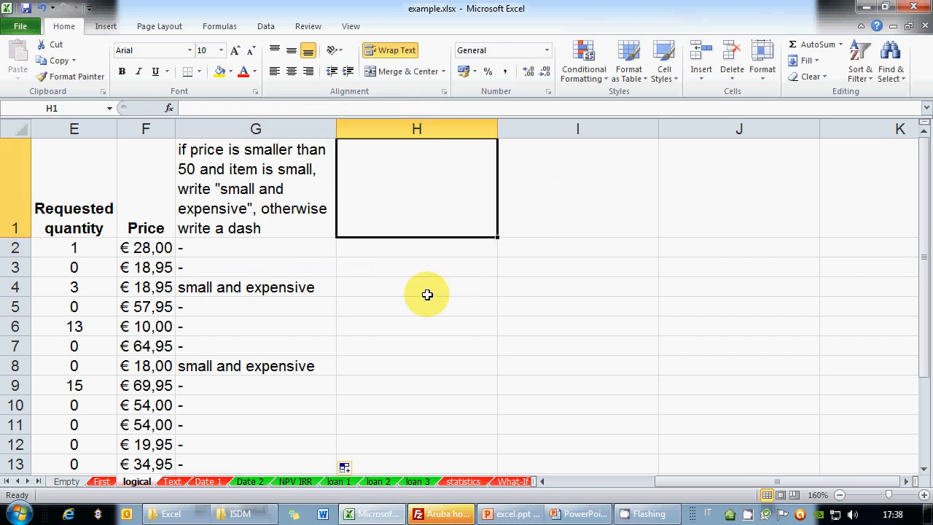
text(if ob)
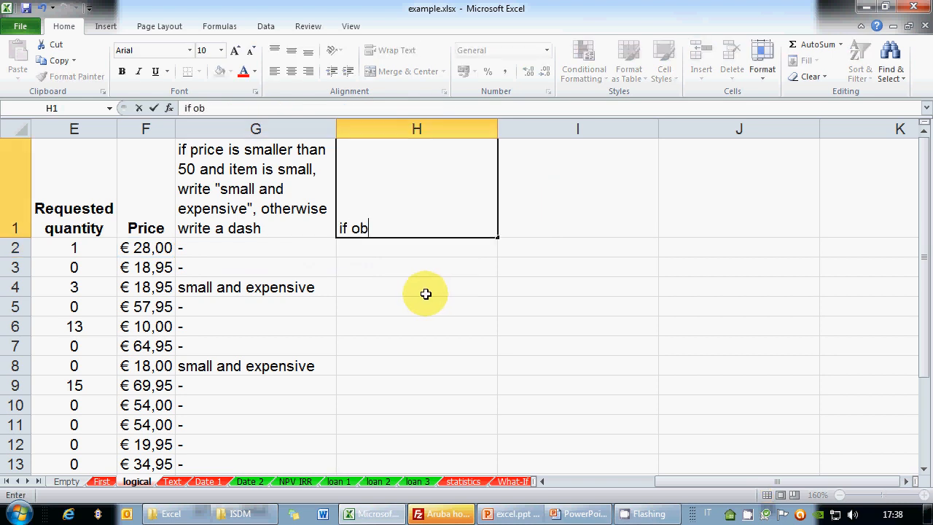
text(ject is big)
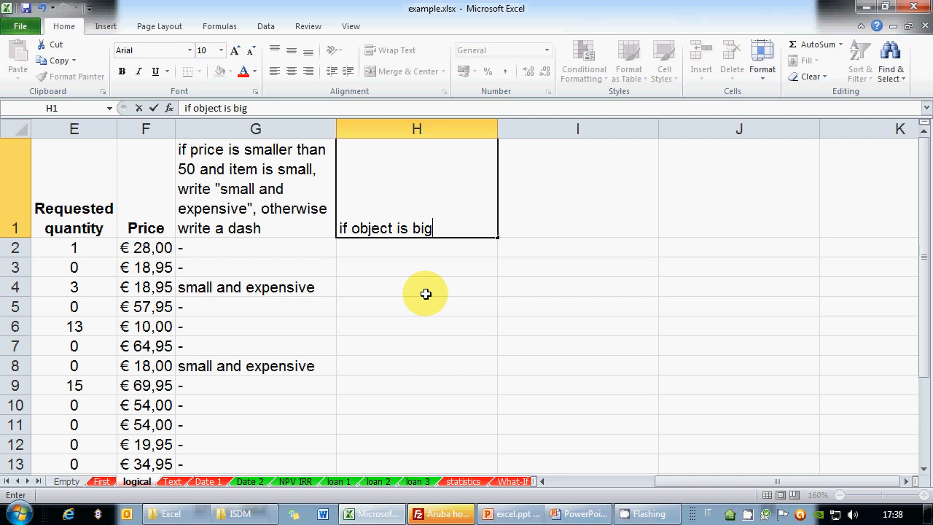
text( and av.q.)
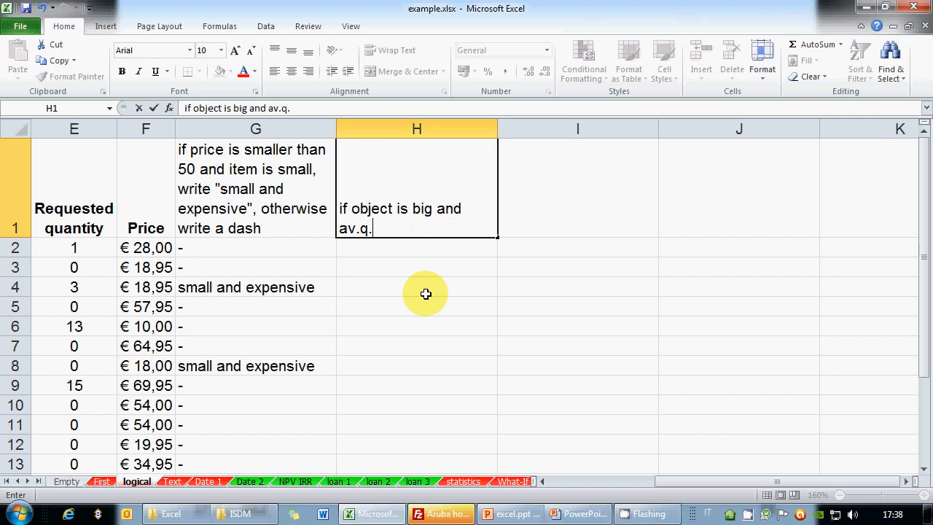
text(>10, write )
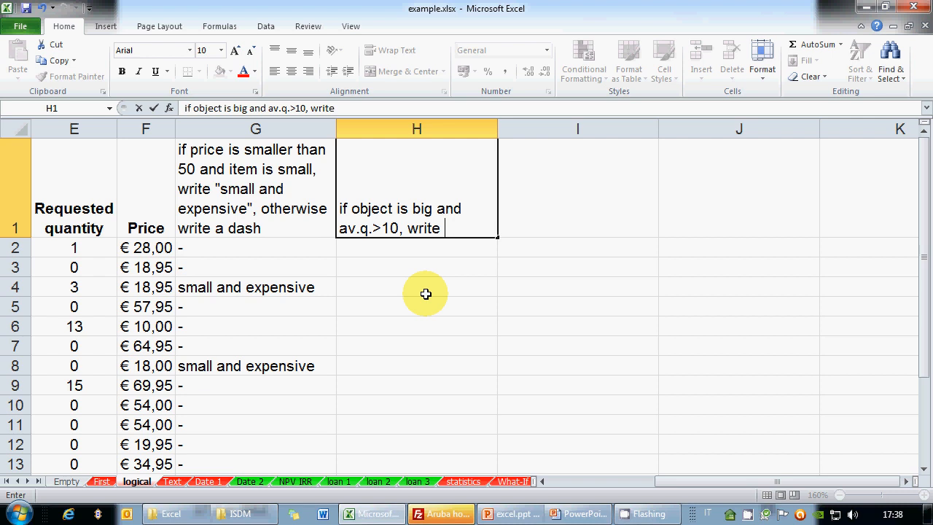
text("sell a)
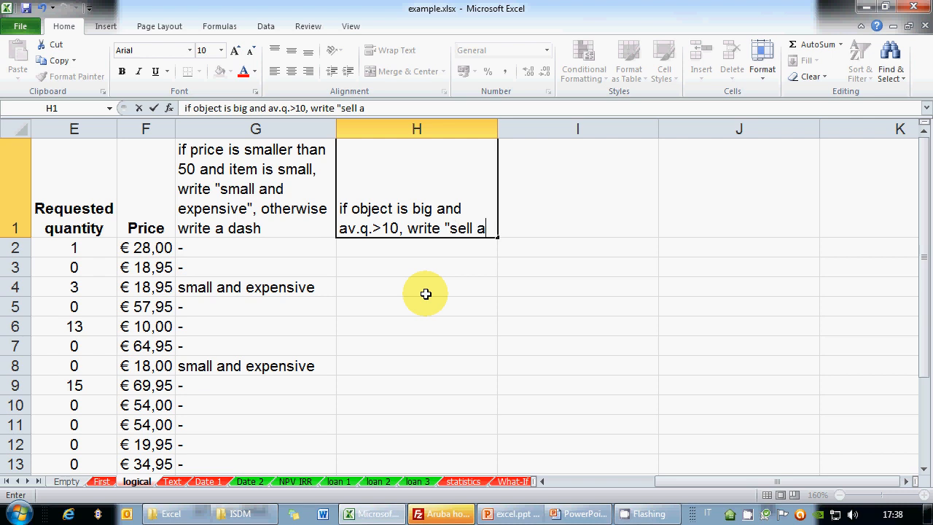
text(way", )
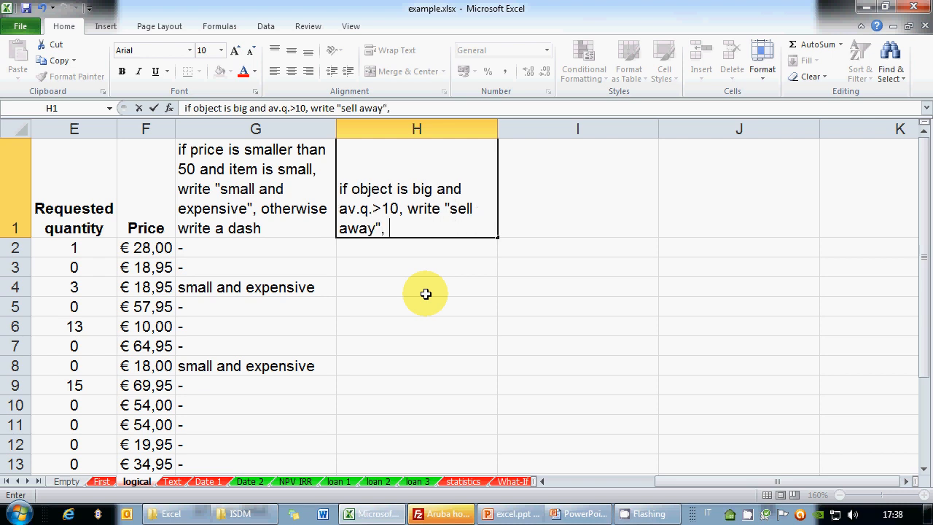
text(otherwise w)
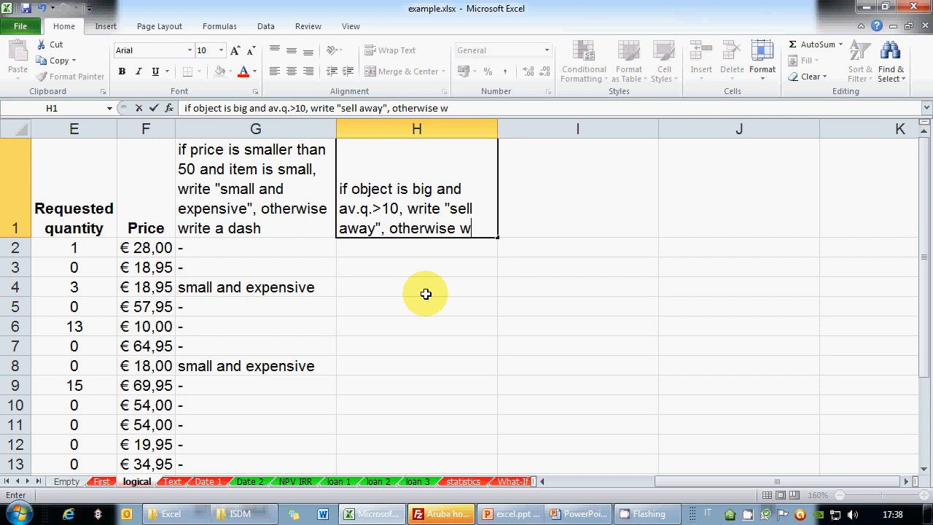
text(rite "ok")
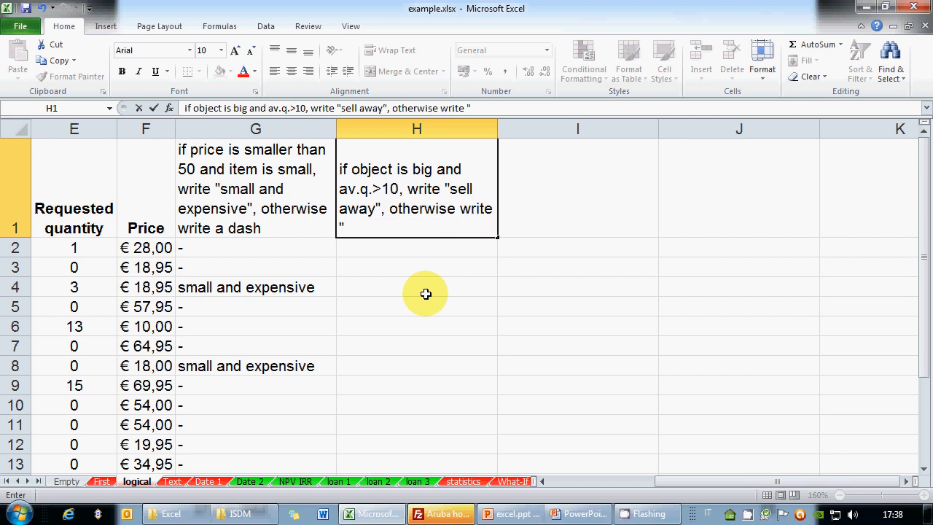
key(Return)
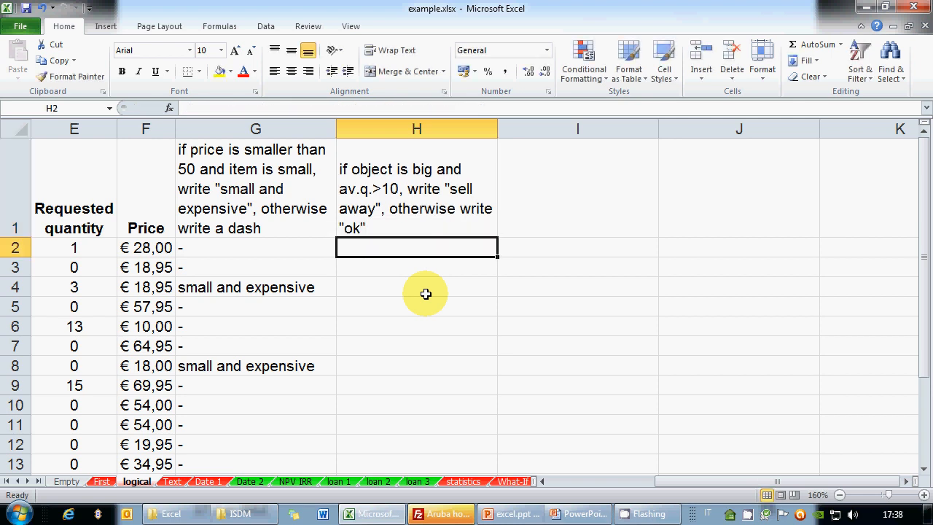
Start an IF formula in H2 with the test B2="big" AND D2>10, followed by a semicolon.
text(=IF()
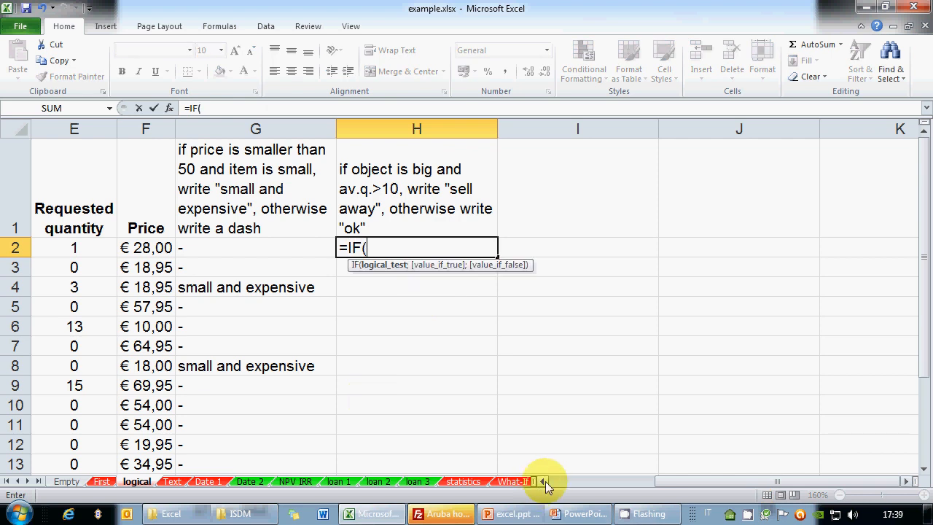
scroll(546, 487, left, 1)
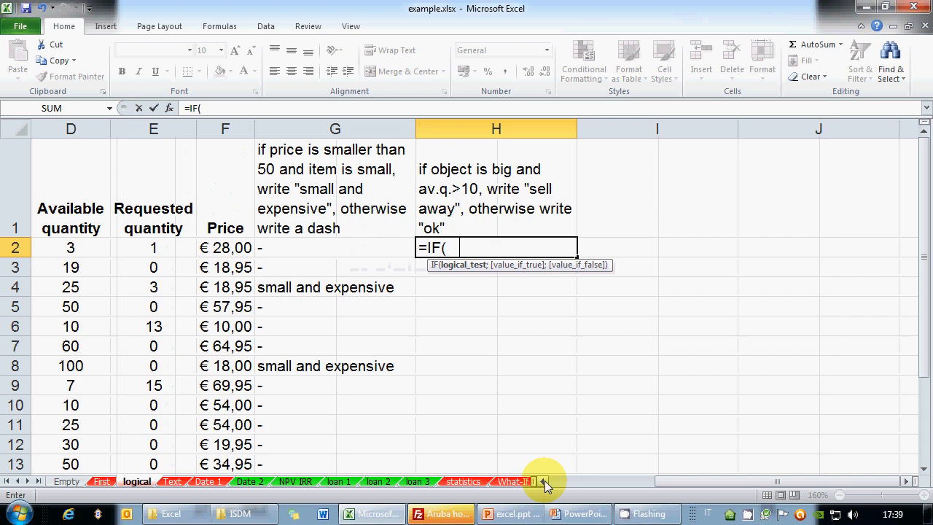
scroll(547, 487, left, 2)
click(66, 248)
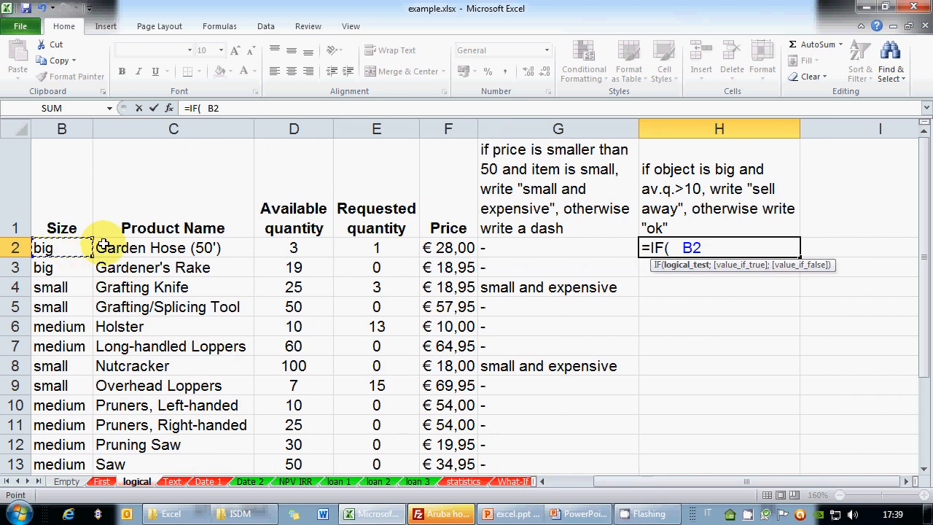
text(="big"  AND)
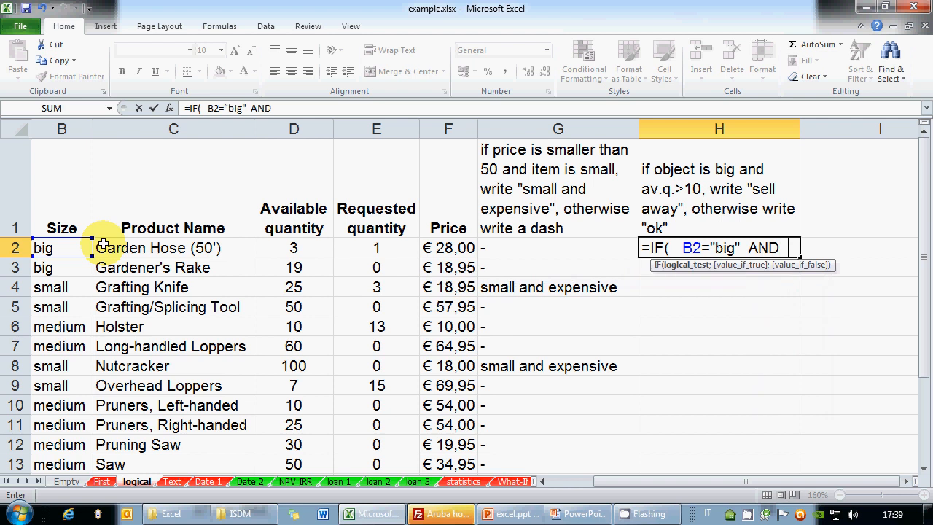
click(264, 252)
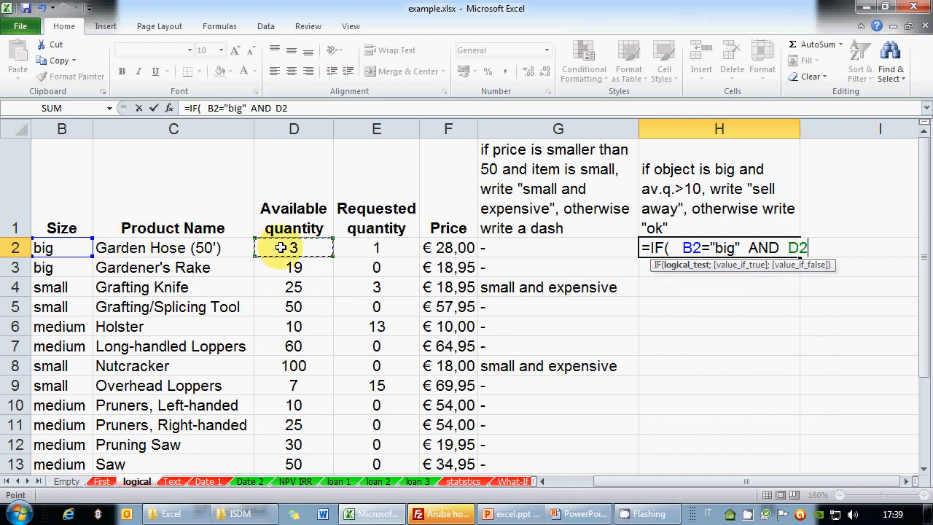
text(>10 )
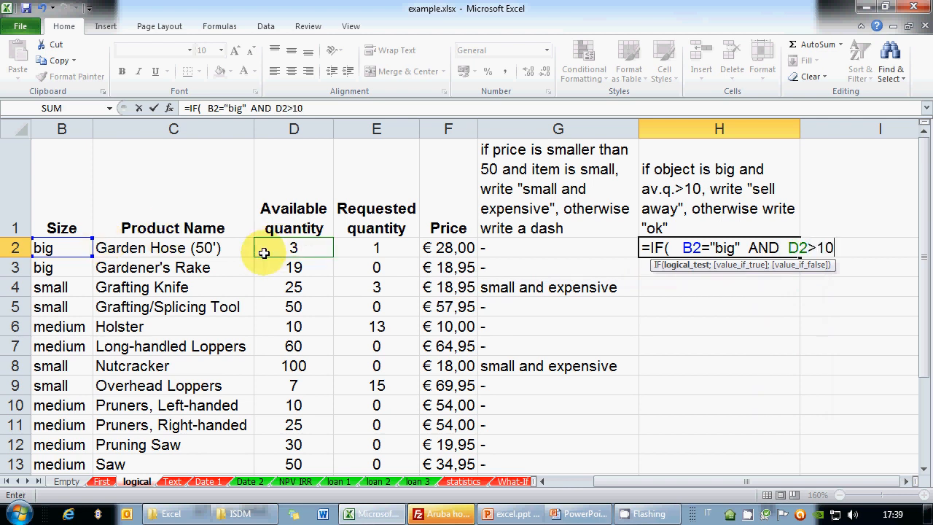
text(;)
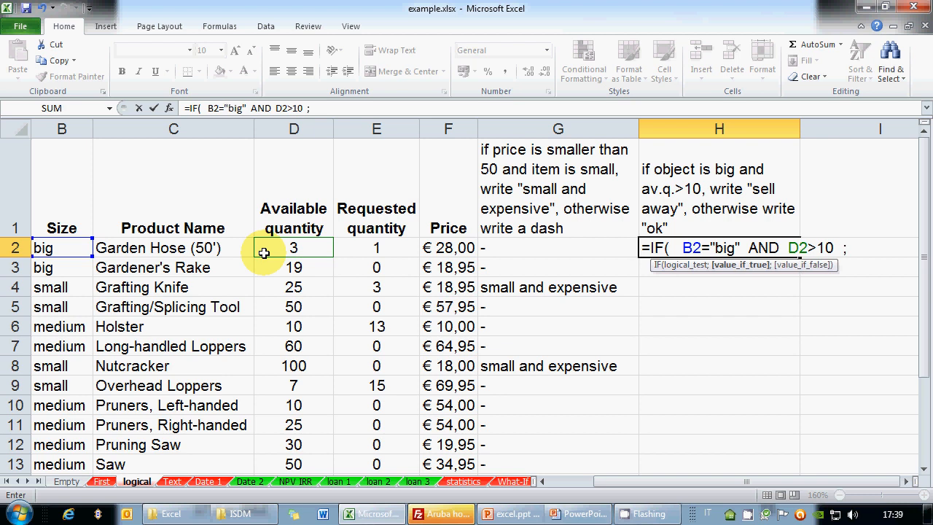
Insert an AND function with its opening parenthesis before B2="big" in the H2 formula.
click(905, 481)
click(904, 481)
click(904, 481)
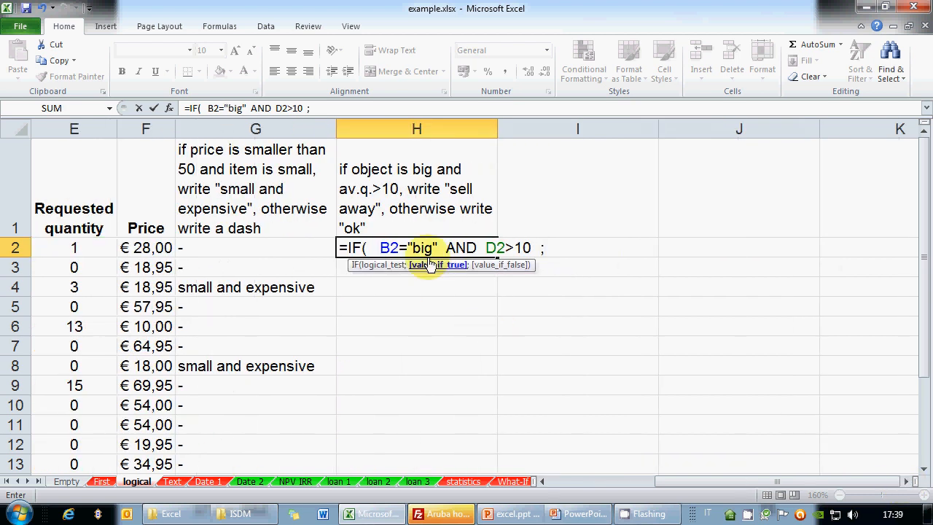
click(379, 247)
text(A)
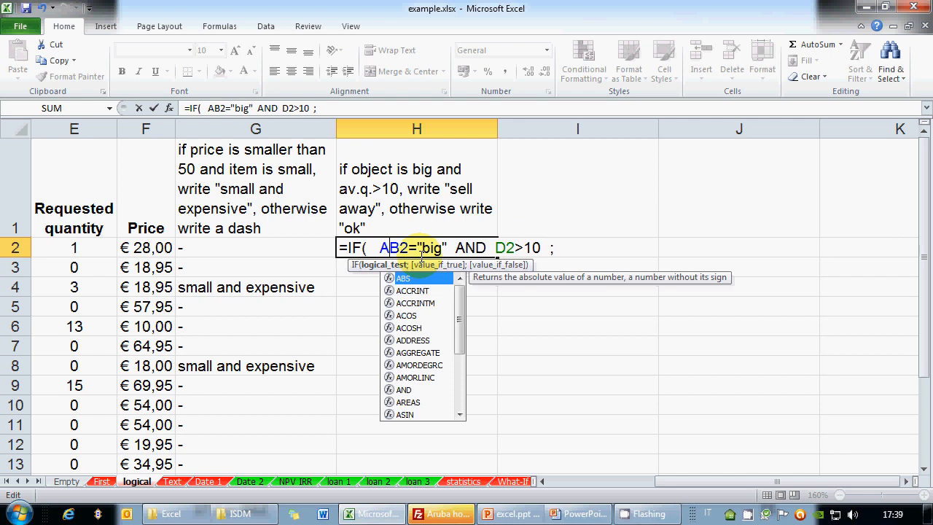
text(ND()
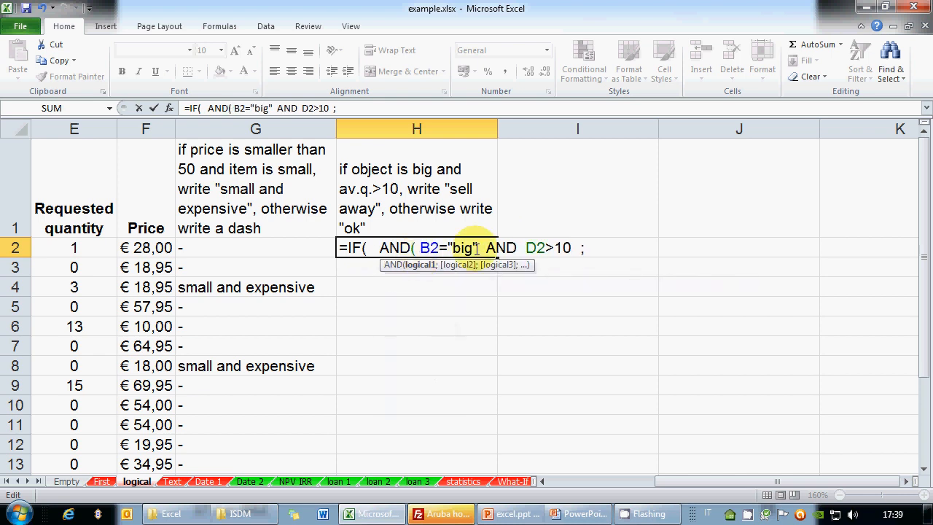
Replace the AND between the two H2 conditions with a semicolon and close the AND function after D2>10.
drag(480, 247, 519, 248)
text(;)
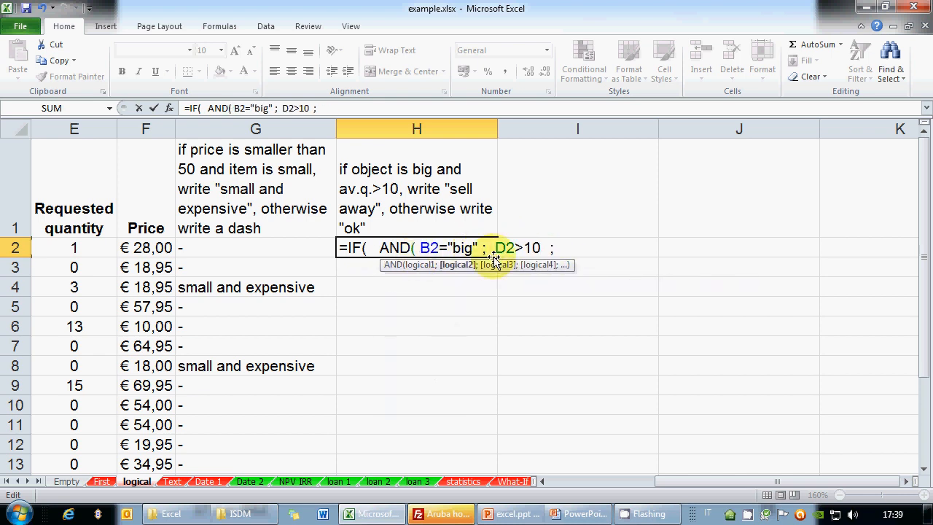
key(Right)
key(Right)
key(Right)
key(Right)
key(Right)
key(Right)
text())
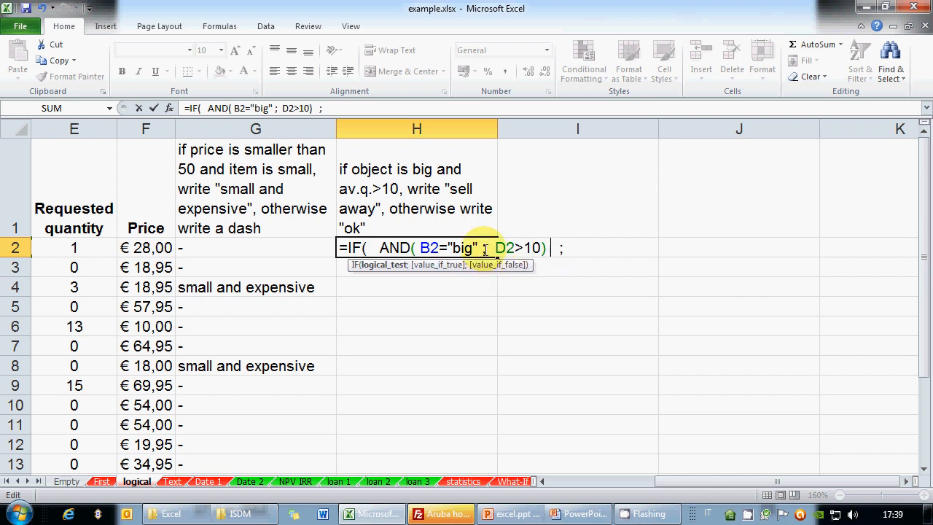
Remove the spaces around the semicolon that separates the AND function's two conditions in H2.
double_click(484, 250)
text(;)
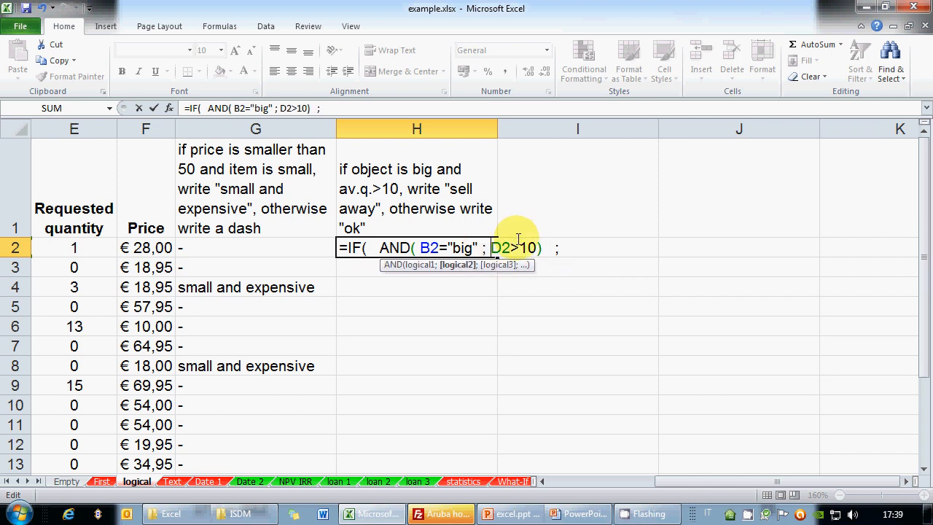
key(BackSpace)
key(Left)
key(BackSpace)
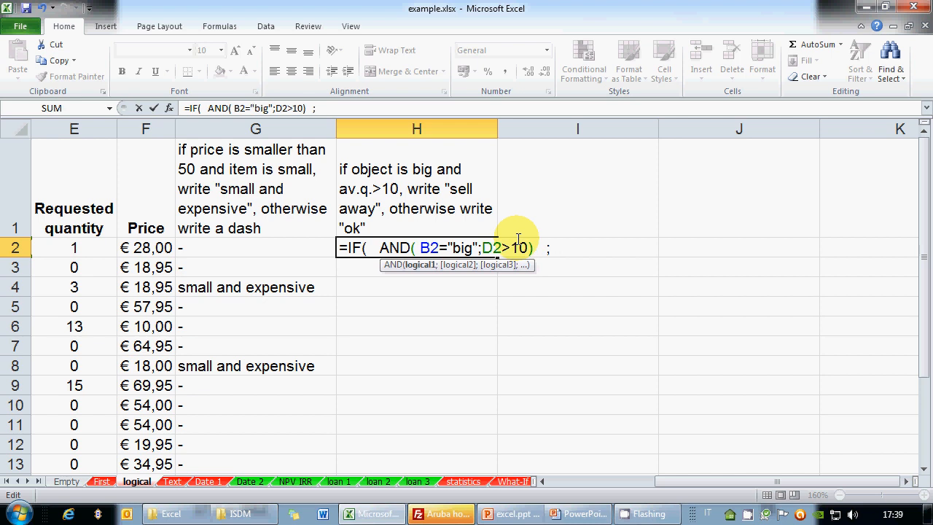
Complete the H2 formula with "sell away" as the true value and "ok" as the false value, and enter it.
click(558, 250)
text(")
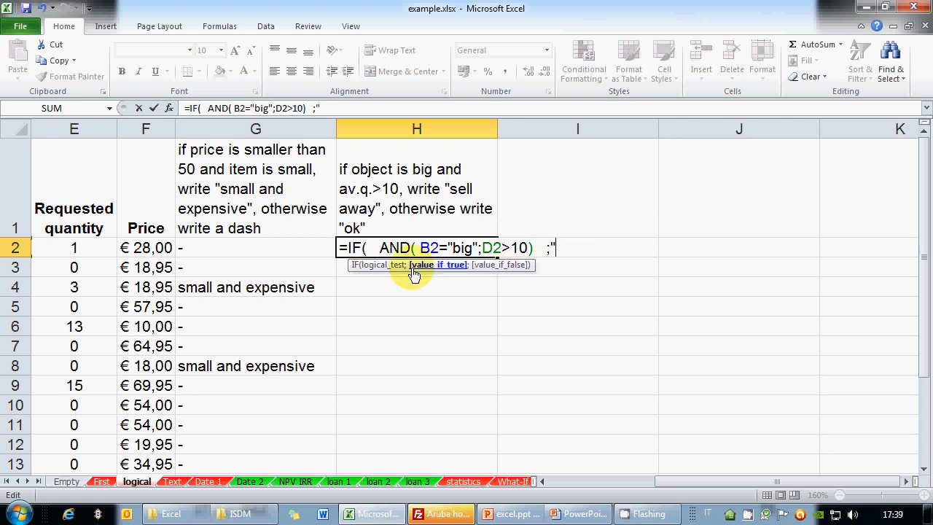
text(sell away)
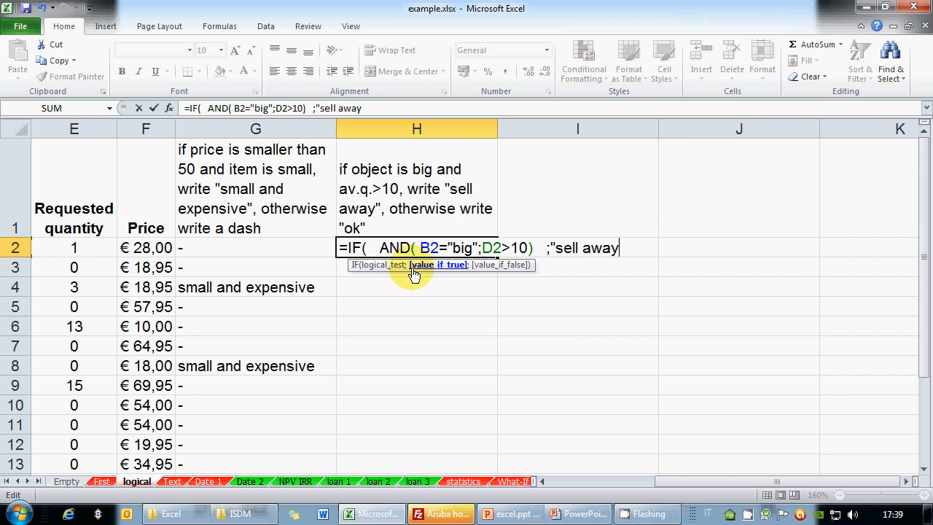
text(";"ok")
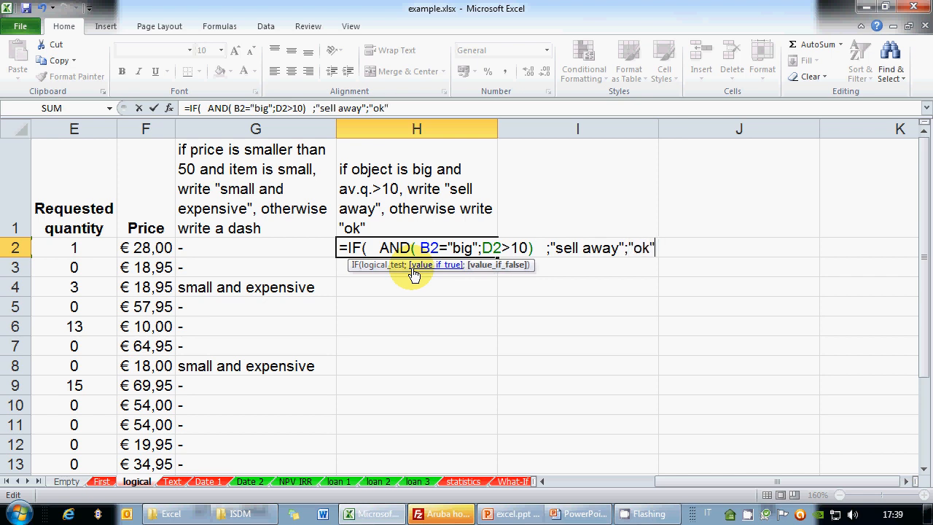
text())
key(Return)
key(Up)
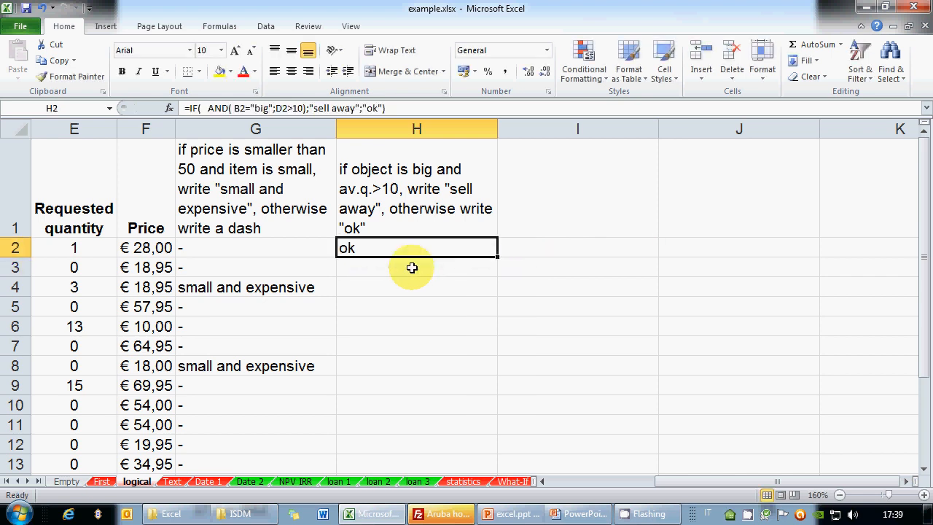
Fill the IF/AND formula from H2 down column H through the product rows.
drag(496, 257, 503, 420)
scroll(510, 379, up, 1)
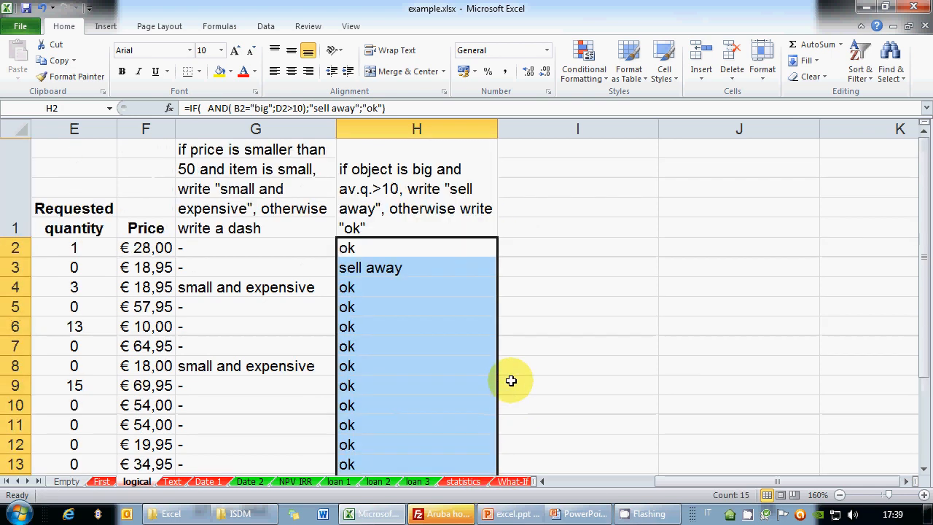
click(534, 248)
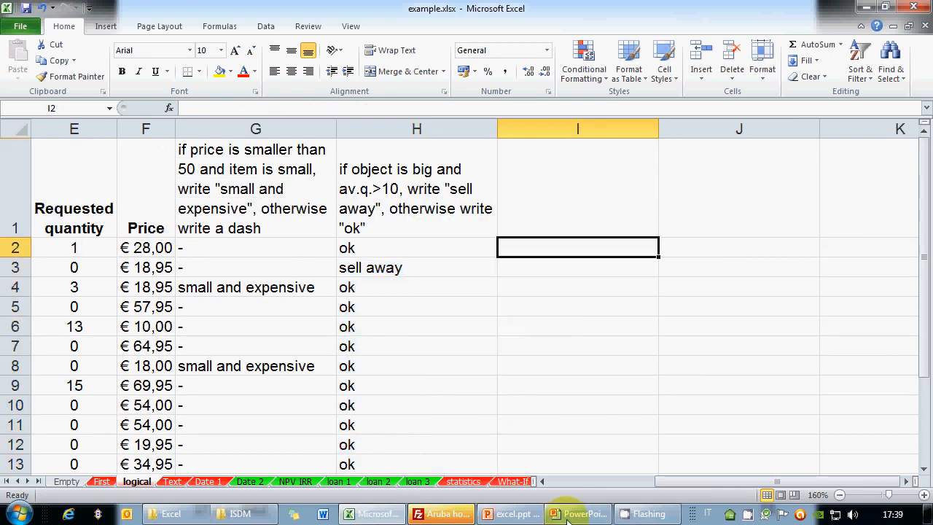
Switch to the PowerPoint slide show to review the slide on logical functions.
click(567, 519)
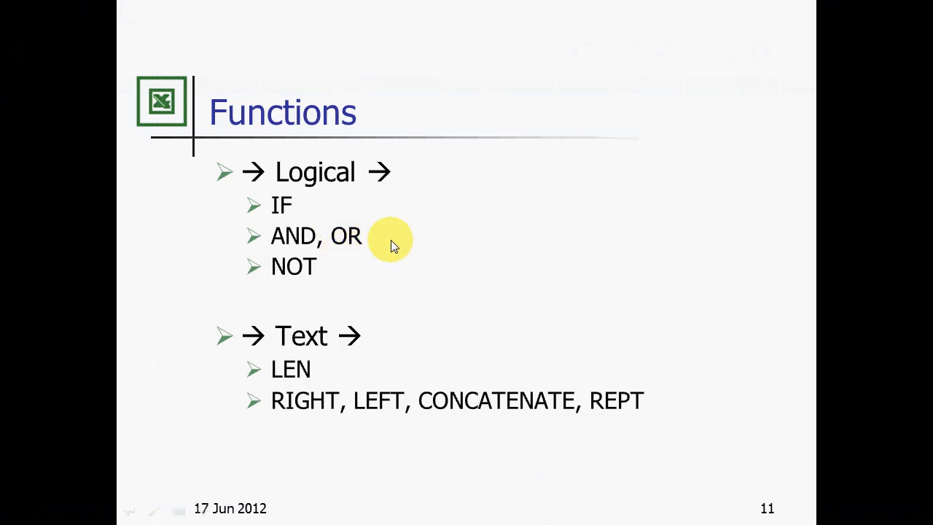
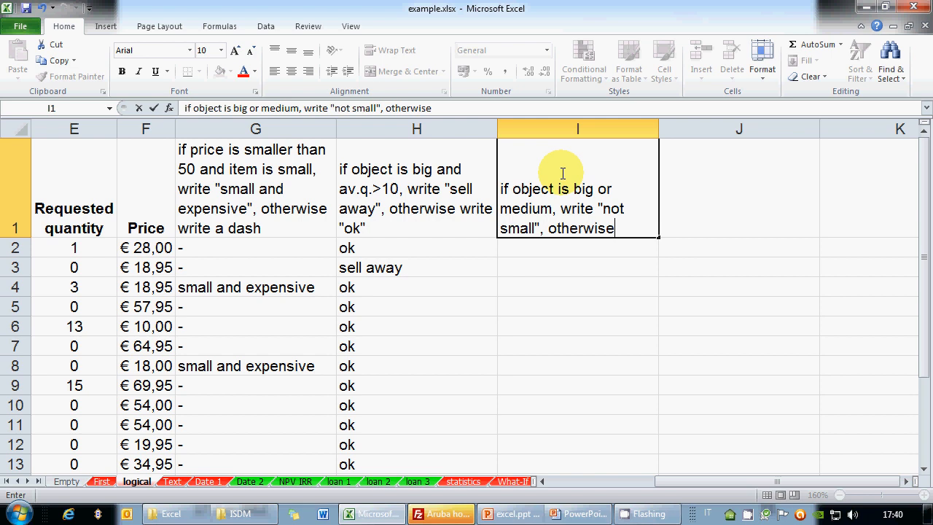
Finish the exercise text in I1: if object is big or medium, write "not small", otherwise write NOTHING.
text(THING)
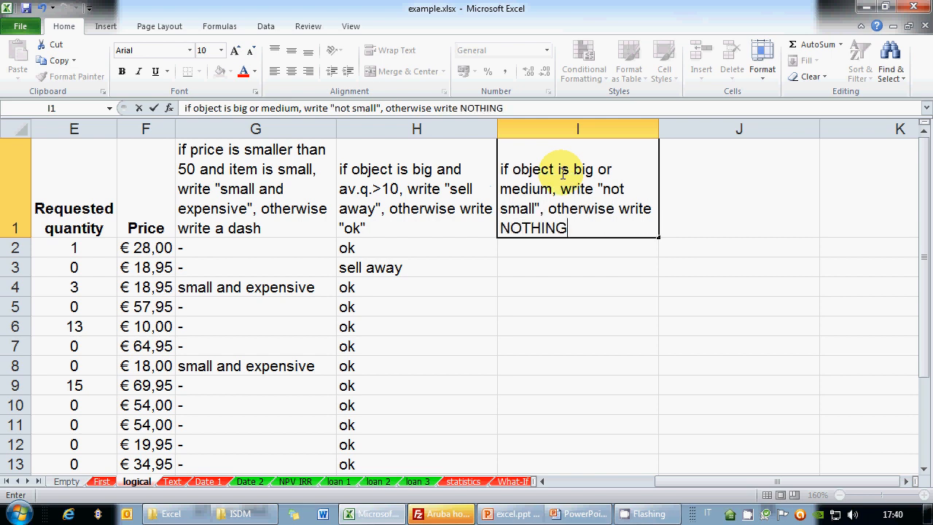
key(Return)
Begin an IF formula in I2 whose test reads B2="big" followed by OR.
text(=IF()
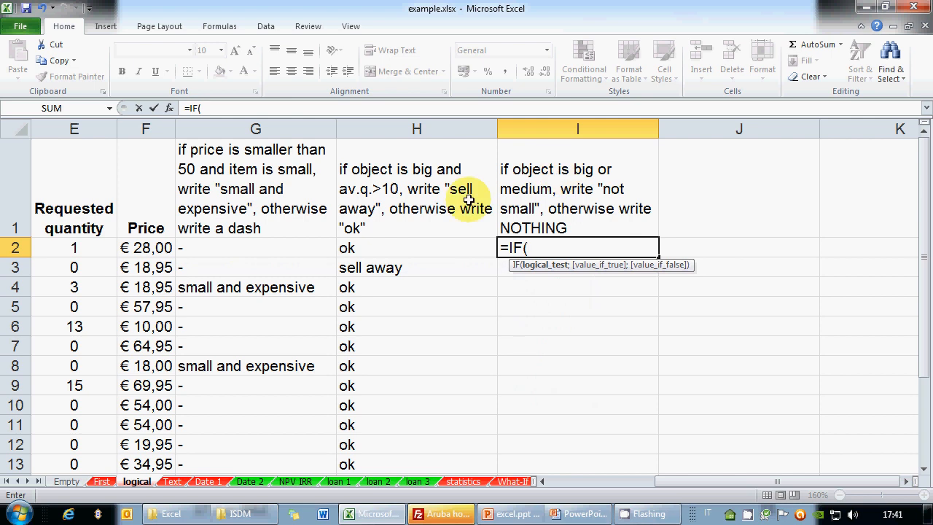
click(541, 481)
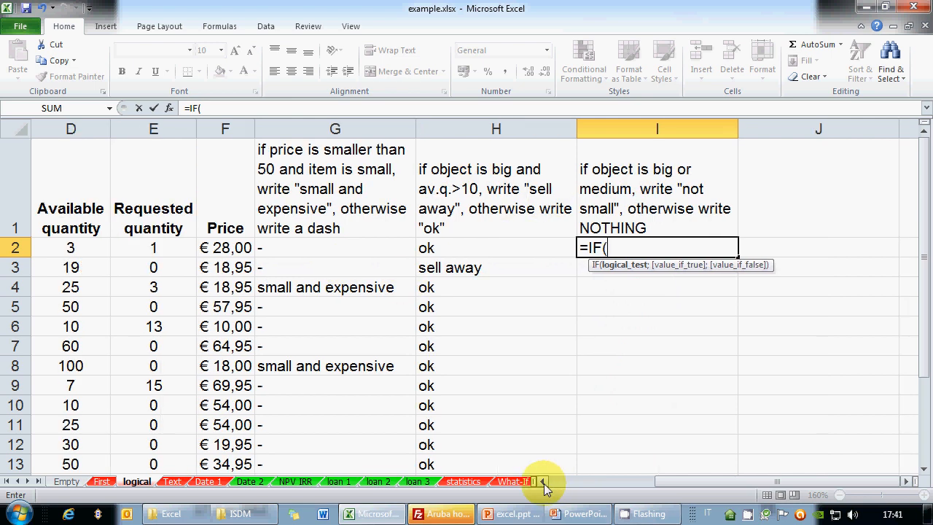
click(541, 481)
click(541, 481)
click(58, 248)
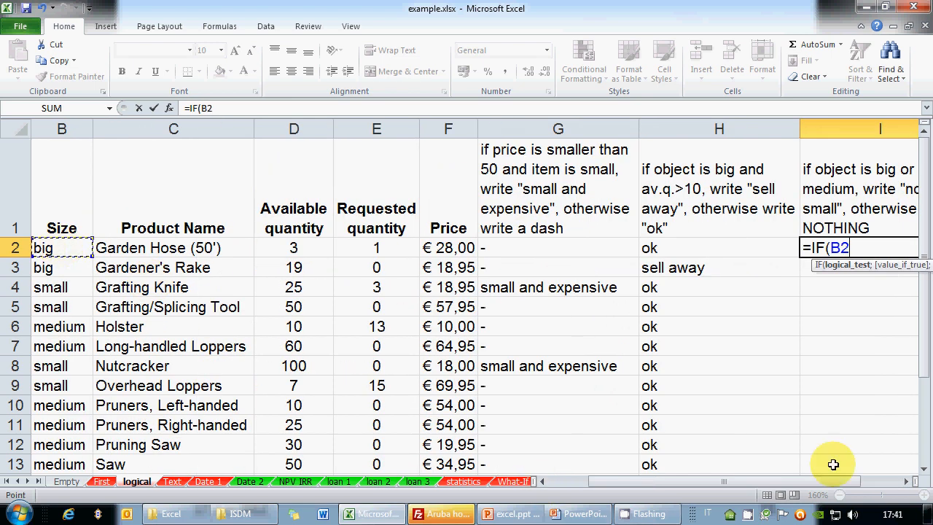
click(905, 481)
click(906, 481)
click(906, 480)
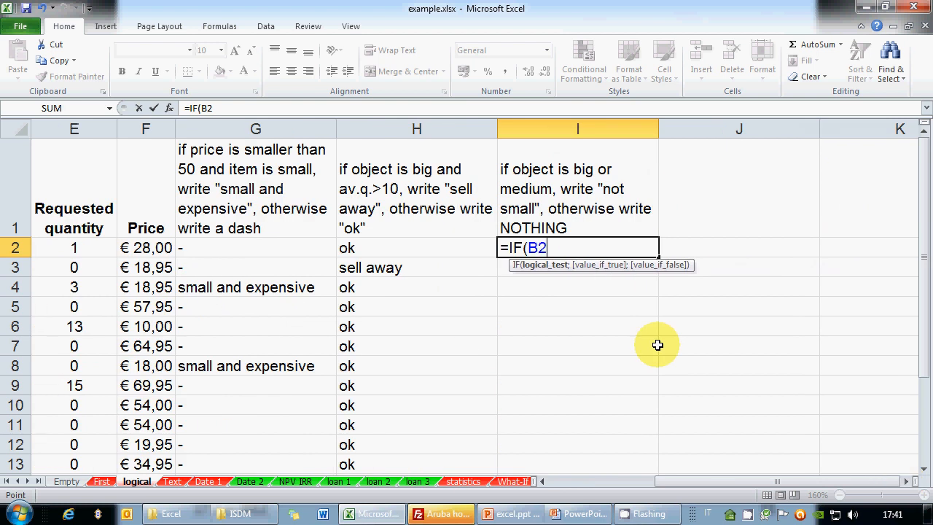
text(="big" OR)
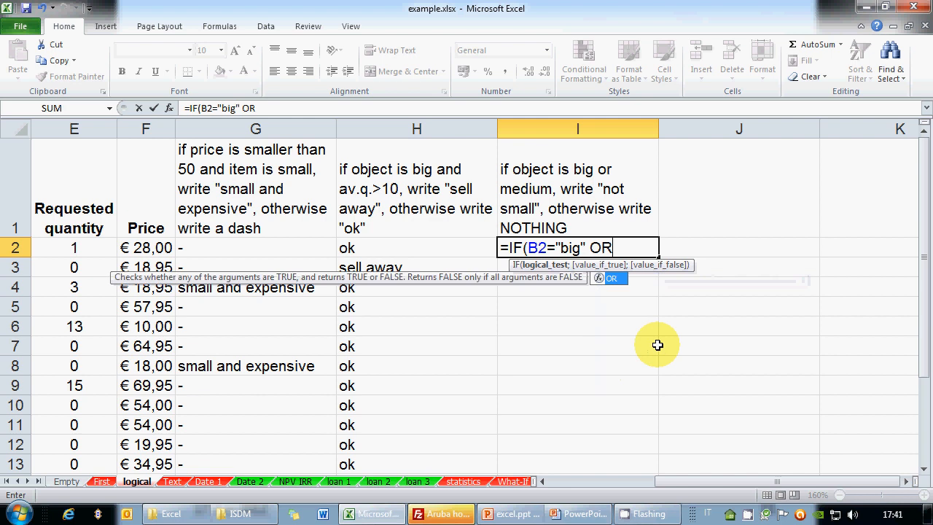
Add B2="medium" as the second condition in the I2 formula and "not small" as the true value.
click(542, 482)
click(186, 250)
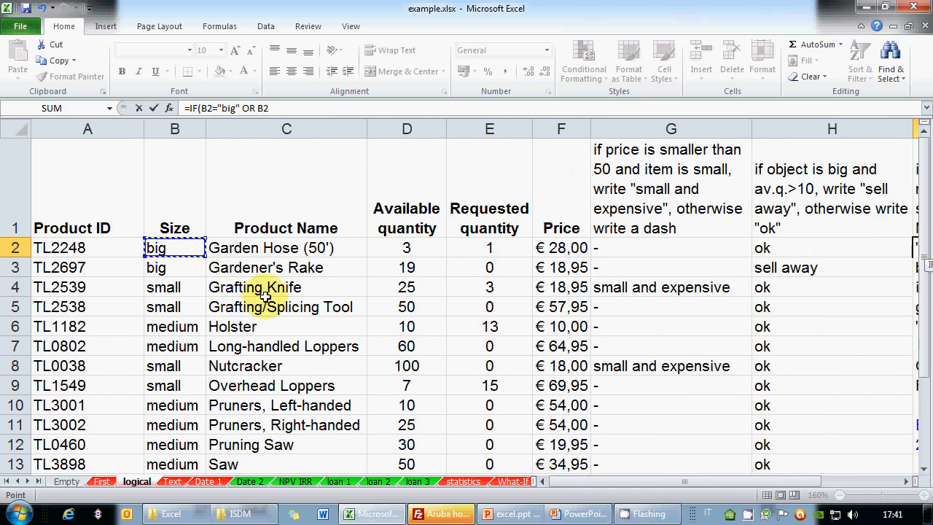
click(906, 481)
click(907, 482)
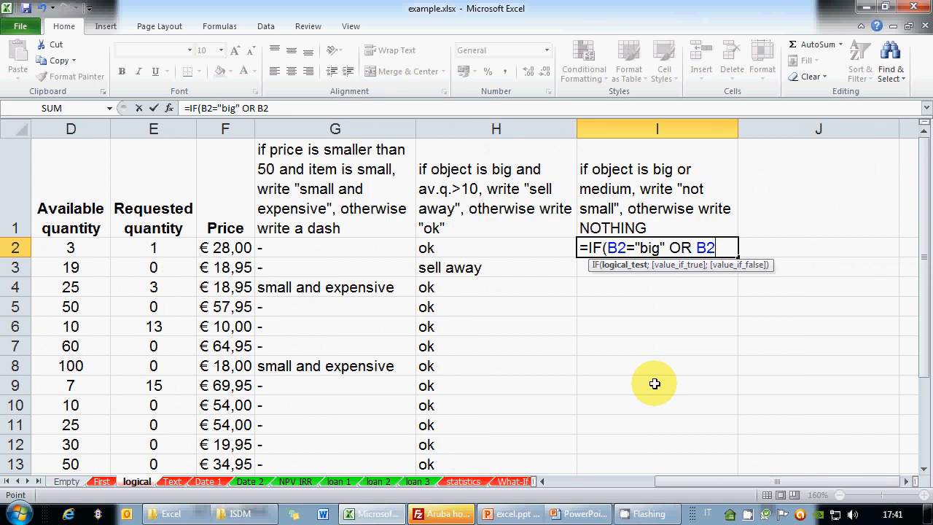
text(=")
text(medium)
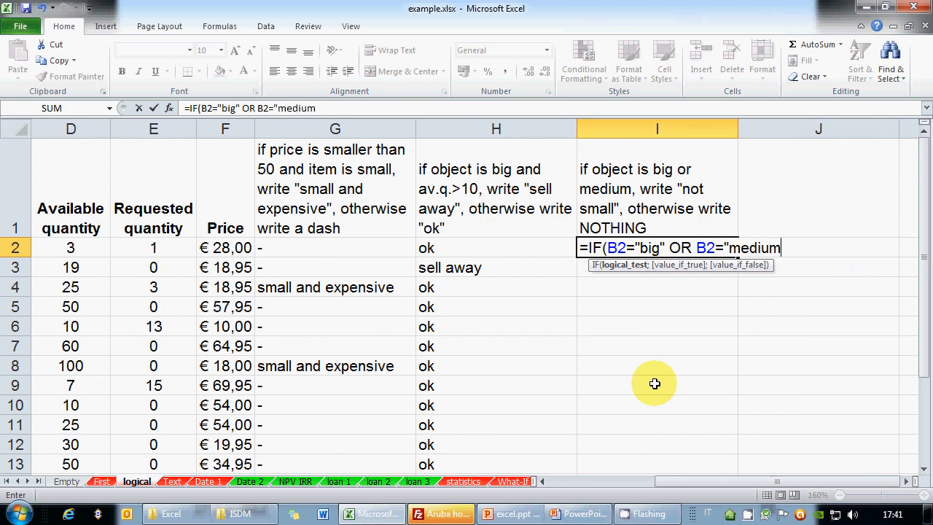
text(" ;)
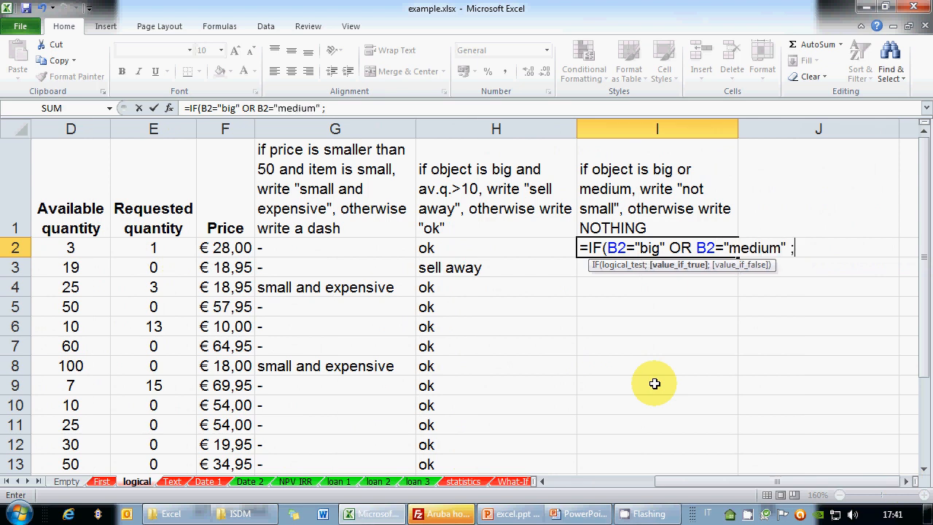
text( "not small";)
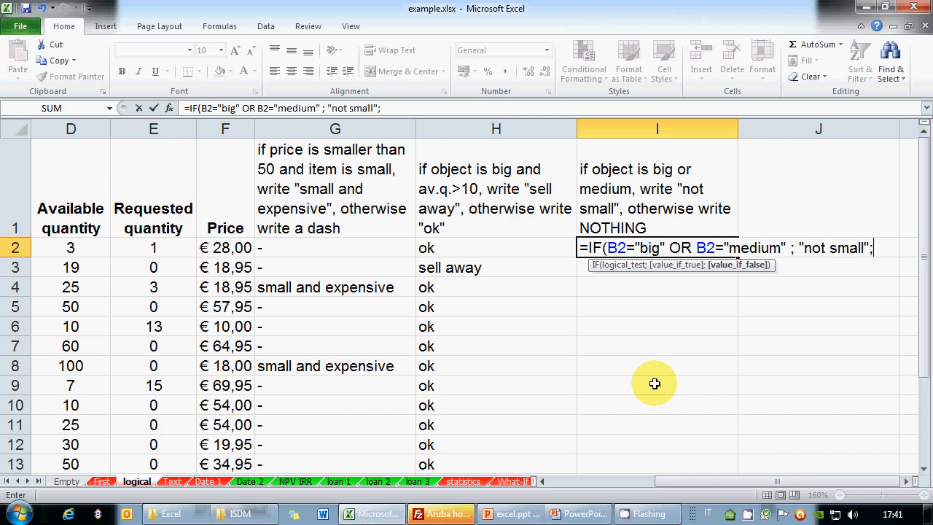
Rewrite the I2 formula's test in function form as OR(B2="big";B2="medium").
click(905, 481)
click(905, 481)
click(443, 248)
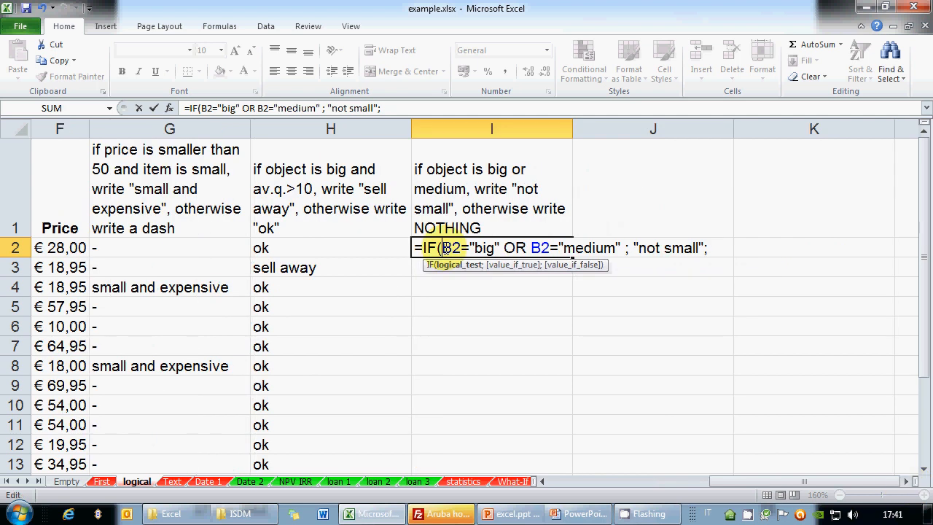
text(OR()
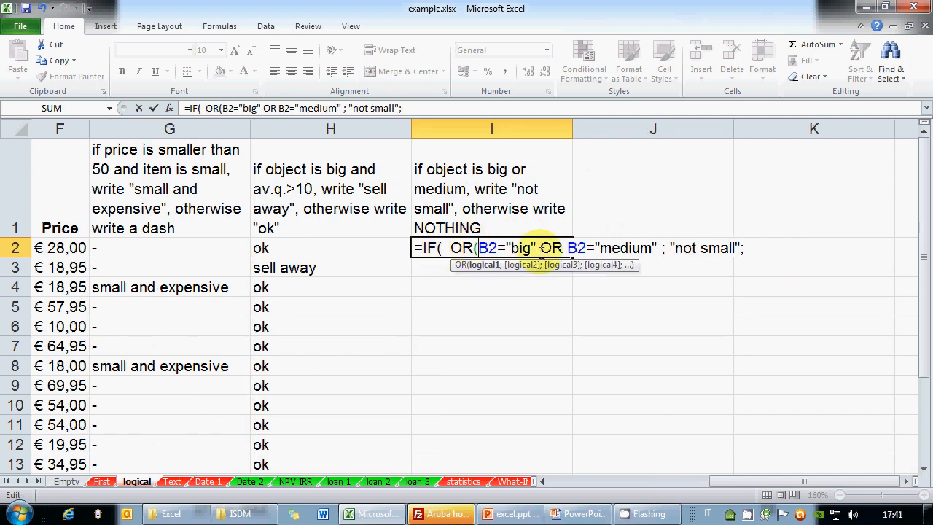
double_click(551, 248)
text(;)
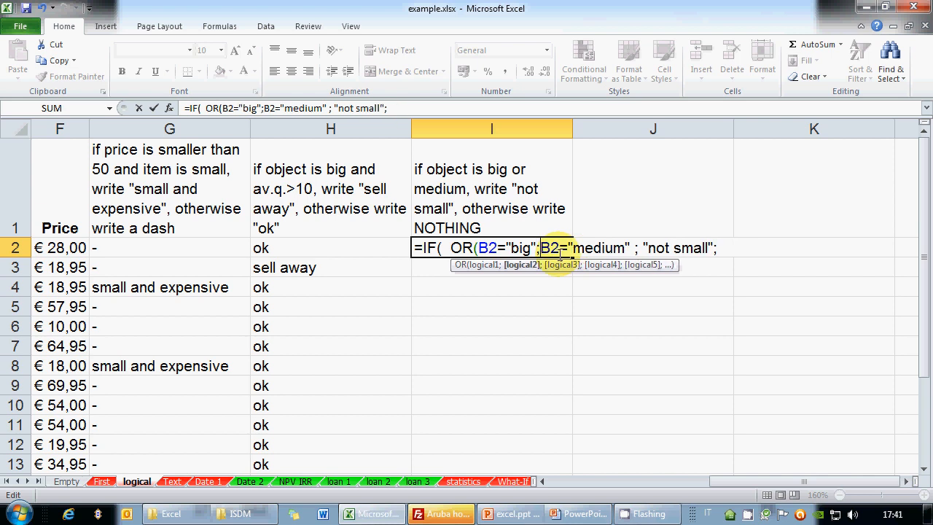
click(628, 248)
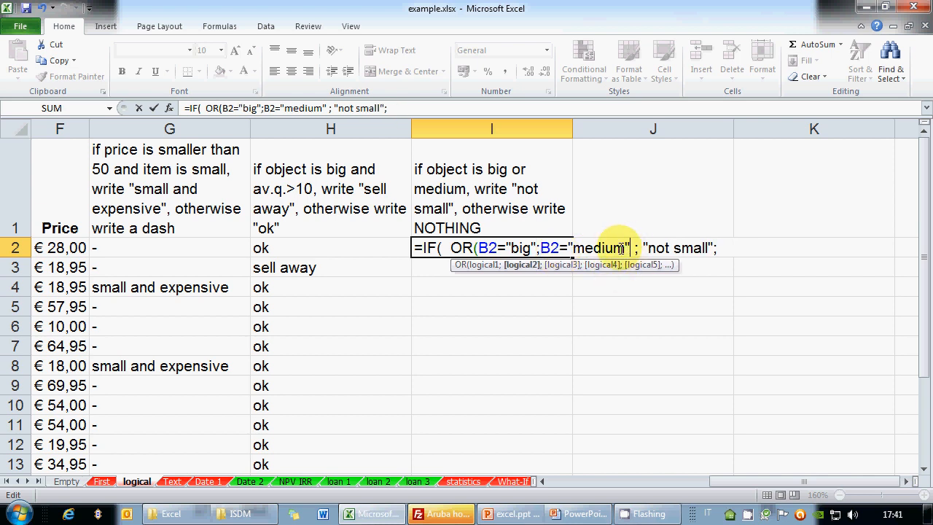
text())
Complete the I2 formula with an empty string "" as the false value and enter it.
click(723, 247)
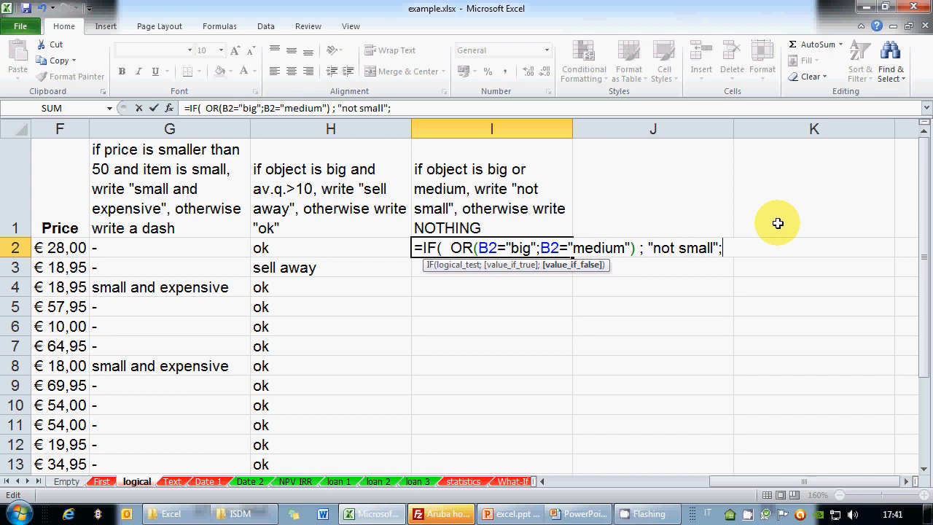
text("")
key(BackSpace)
text(")
key(BackSpace)
key(BackSpace)
text("))
key(Return)
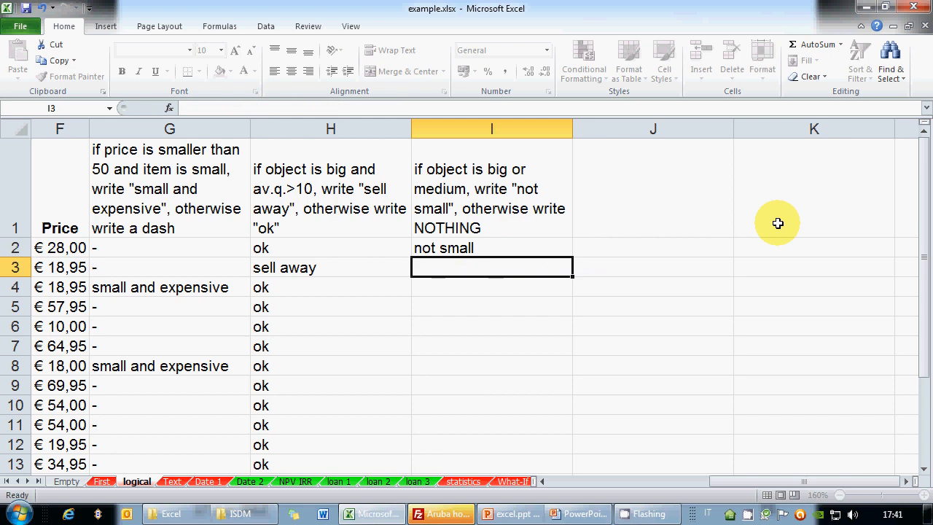
Fill the IF/OR formula from I2 down to I16, and reselect I2 to review its formula.
click(546, 247)
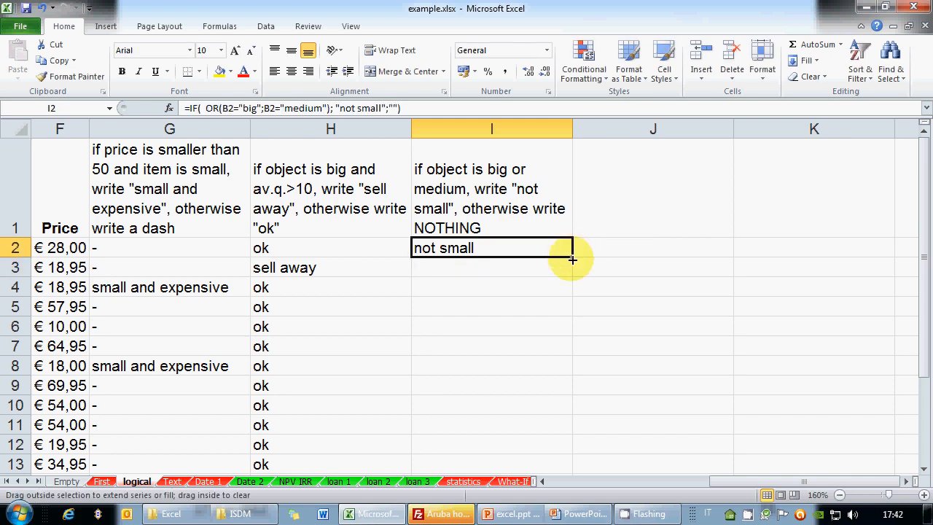
drag(572, 259, 565, 441)
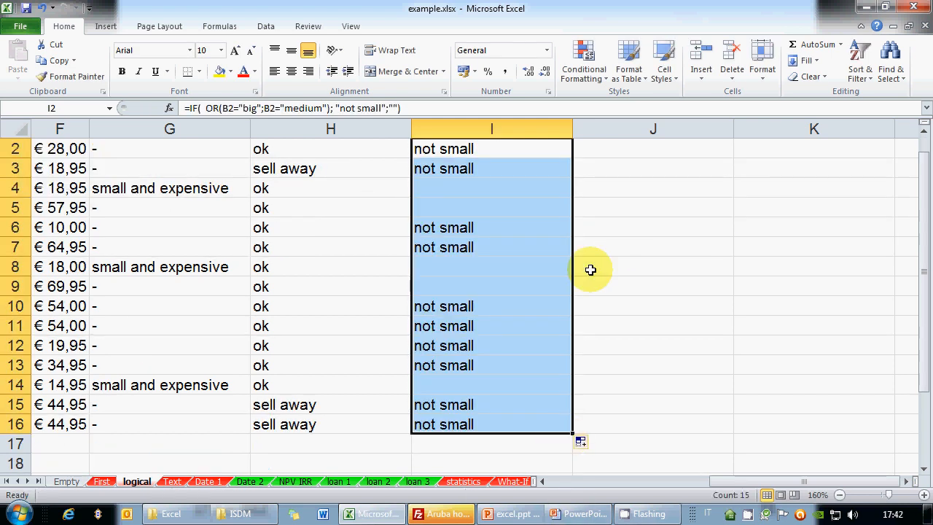
scroll(547, 258, up, 1)
click(500, 249)
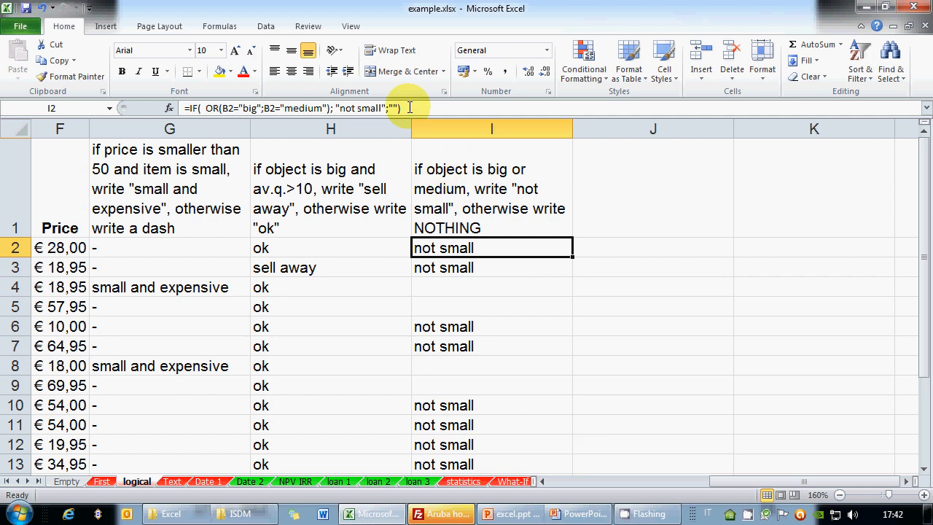
Enter the exercise text in J1: if object is small or price < 10 write "ok", otherwise write a space.
click(623, 204)
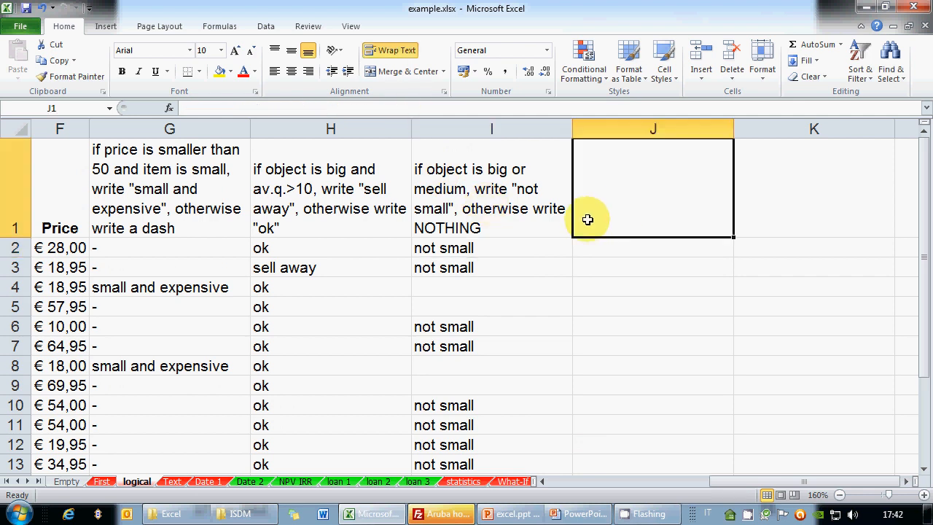
text(if object is sm)
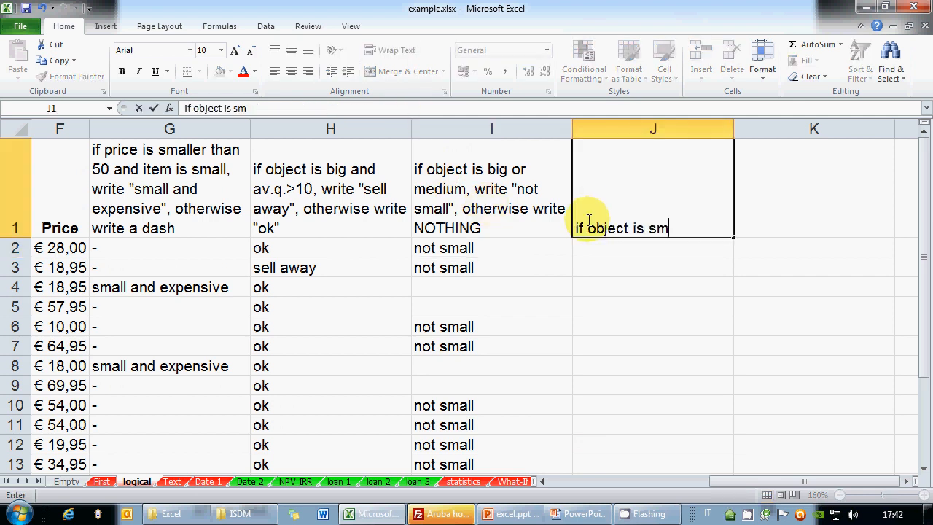
text(all or pric)
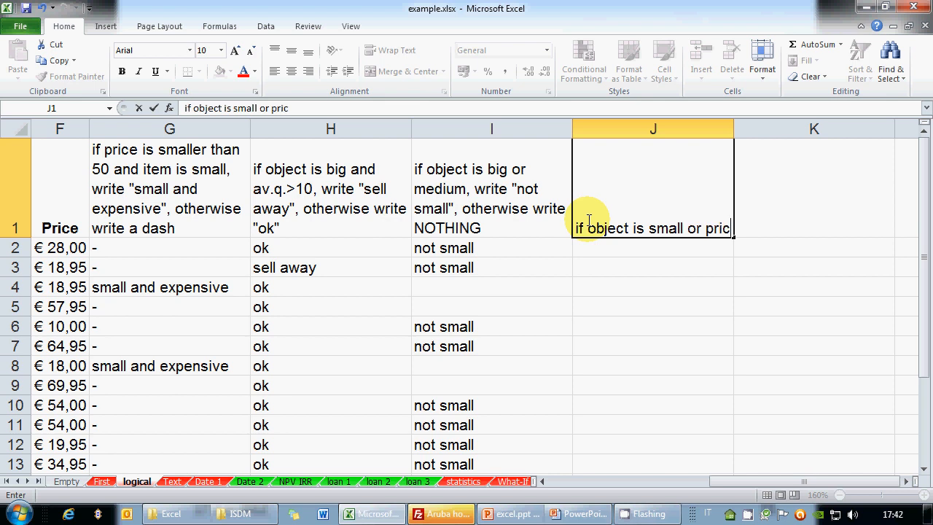
text(e < 10)
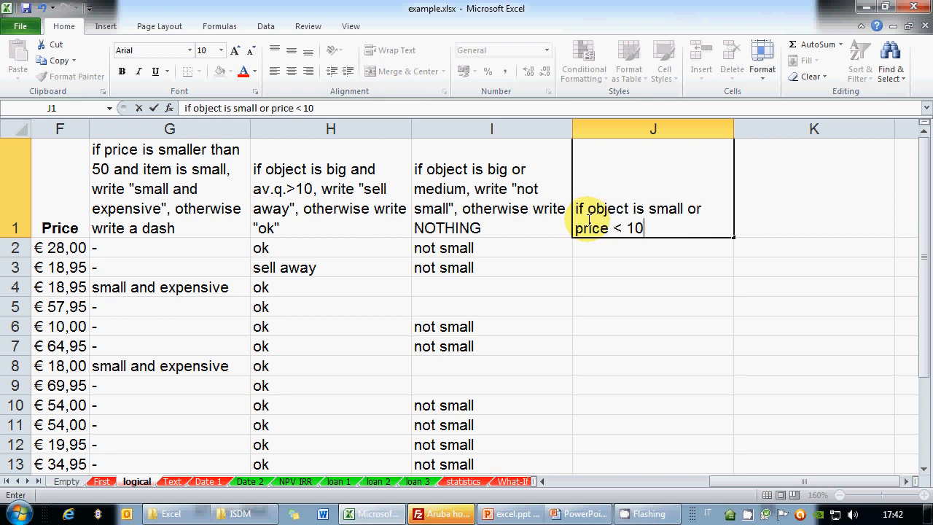
text( write "ok", othe)
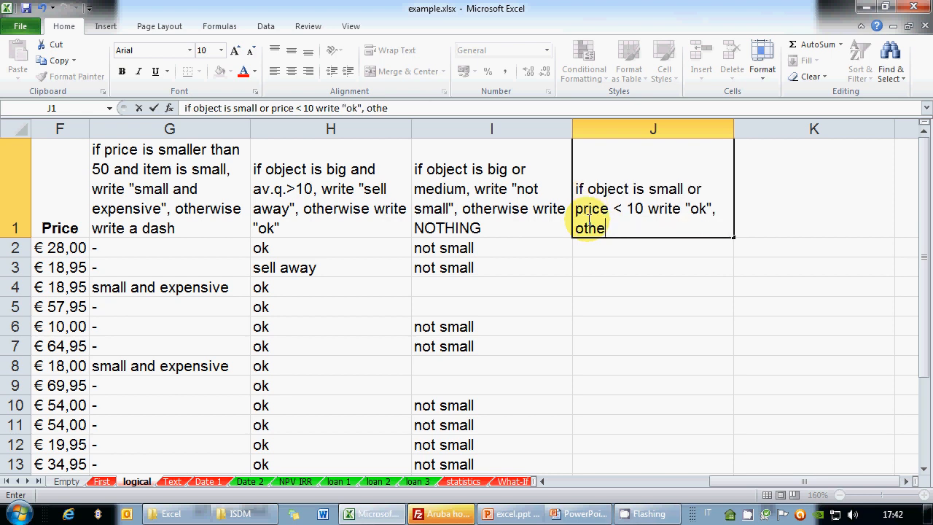
text(rwise write)
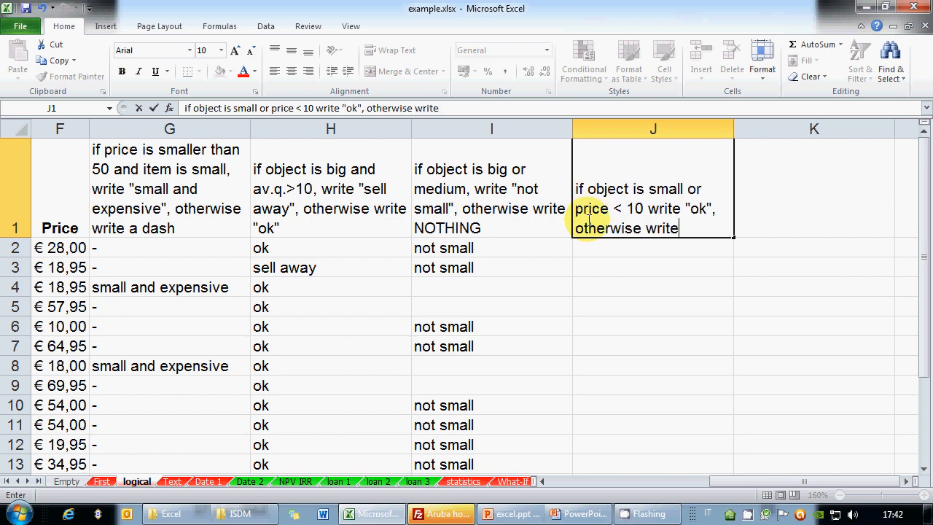
text( a space)
key(Return)
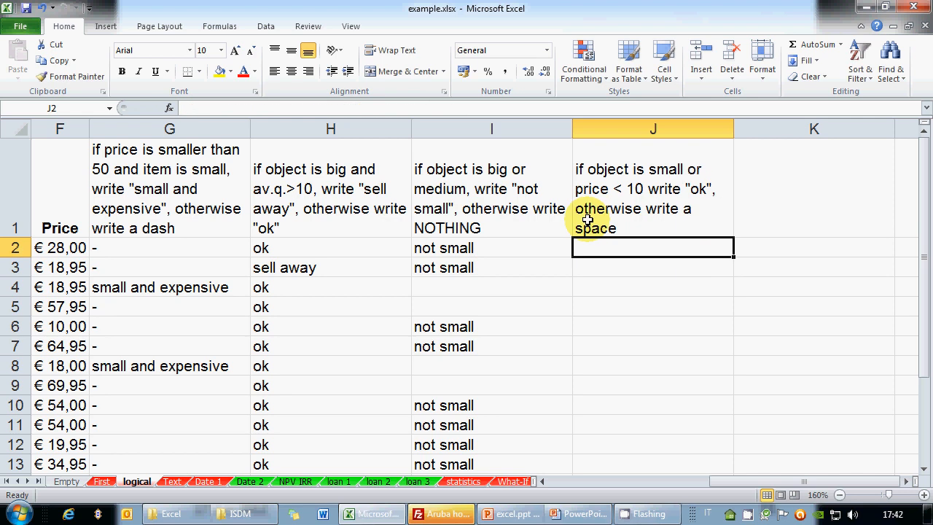
Begin an IF formula in J2 with the test written in plain form as B2="small" OR F2<10, ending with a semicolon.
text(=IF()
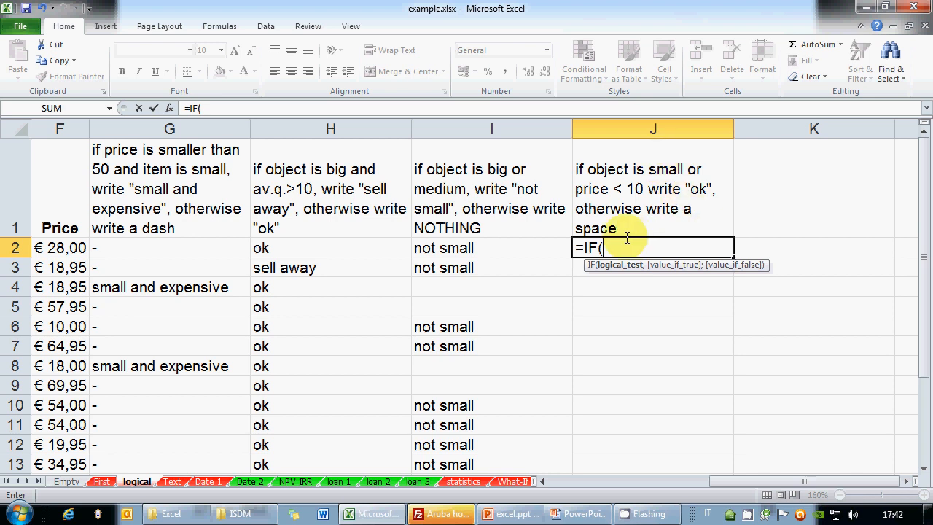
click(542, 481)
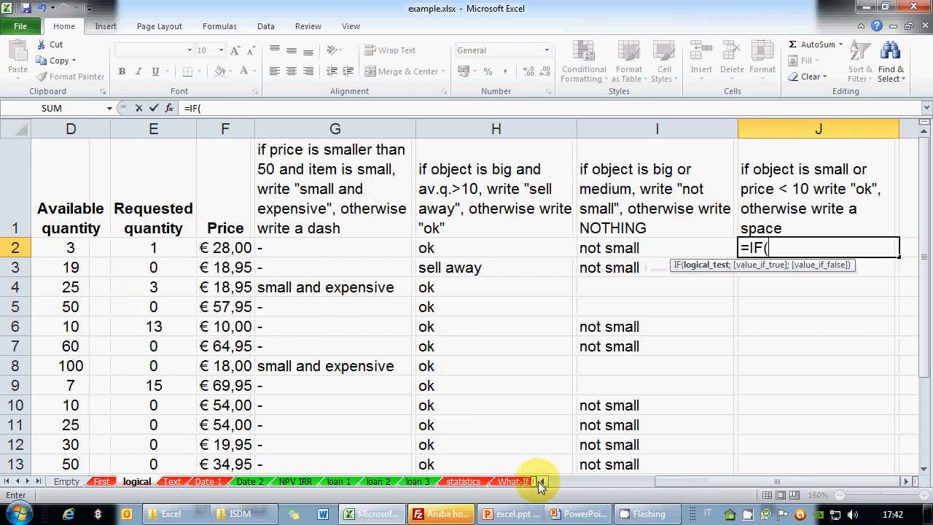
click(179, 249)
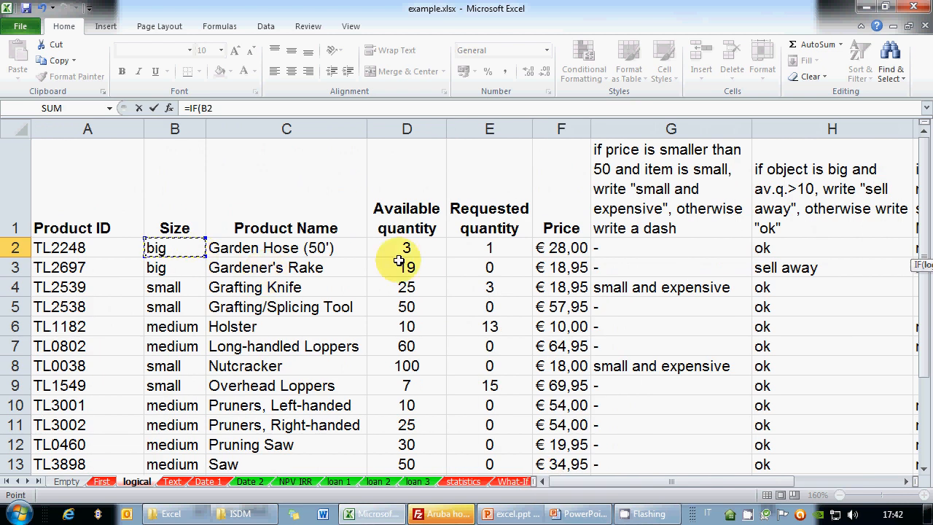
click(906, 481)
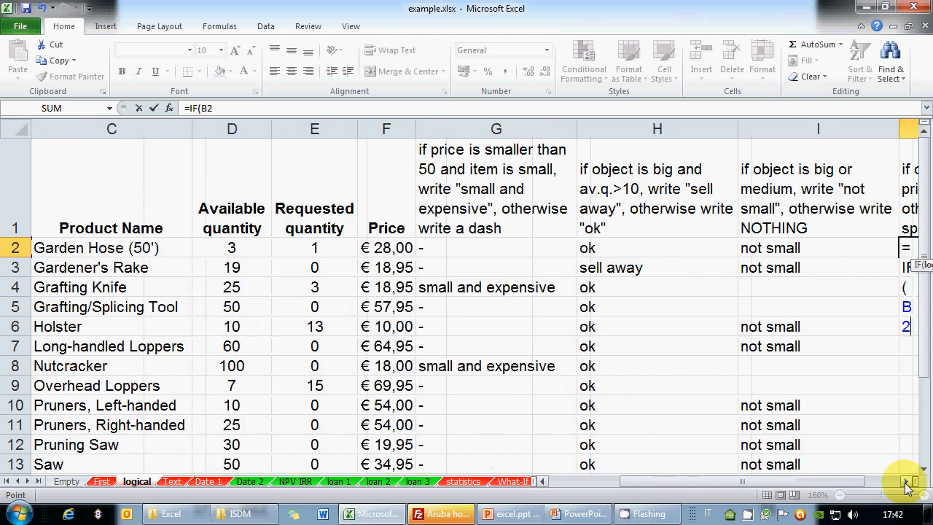
text(="s)
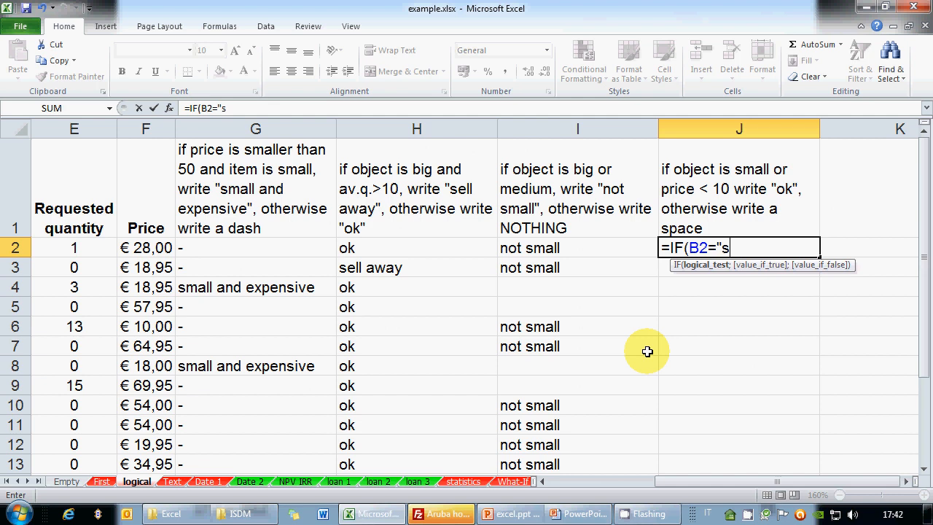
text(mall" OR)
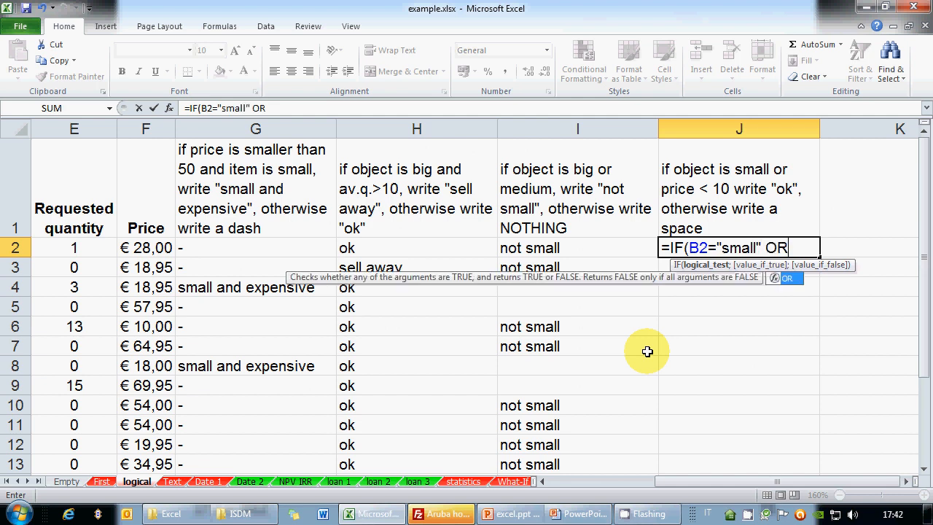
click(148, 249)
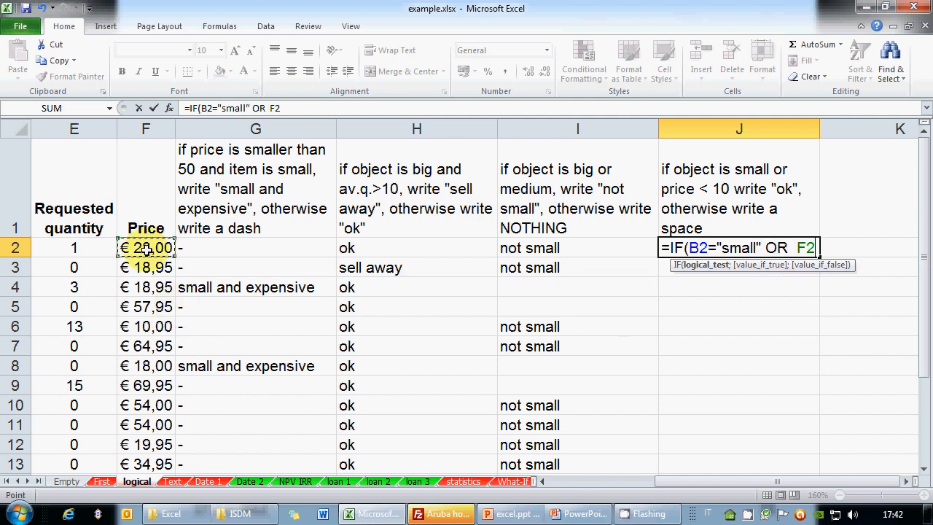
text(<)
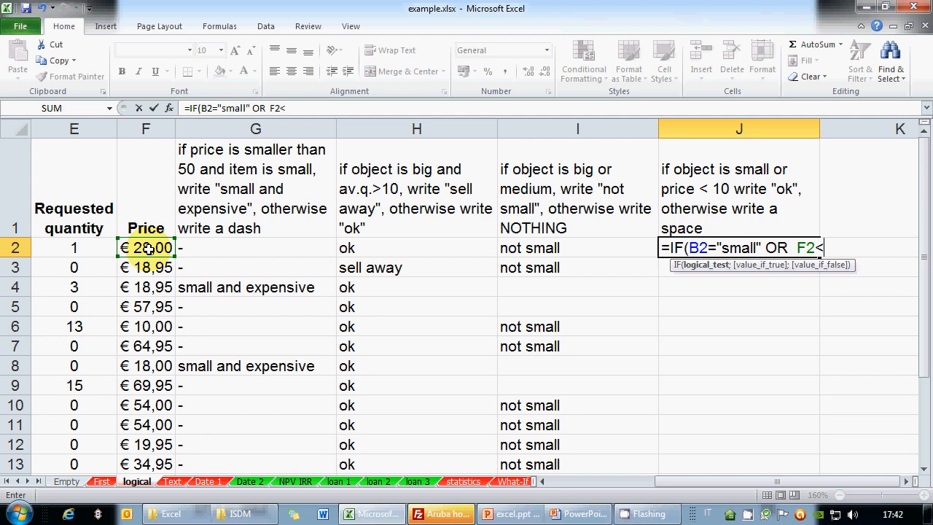
text(10;)
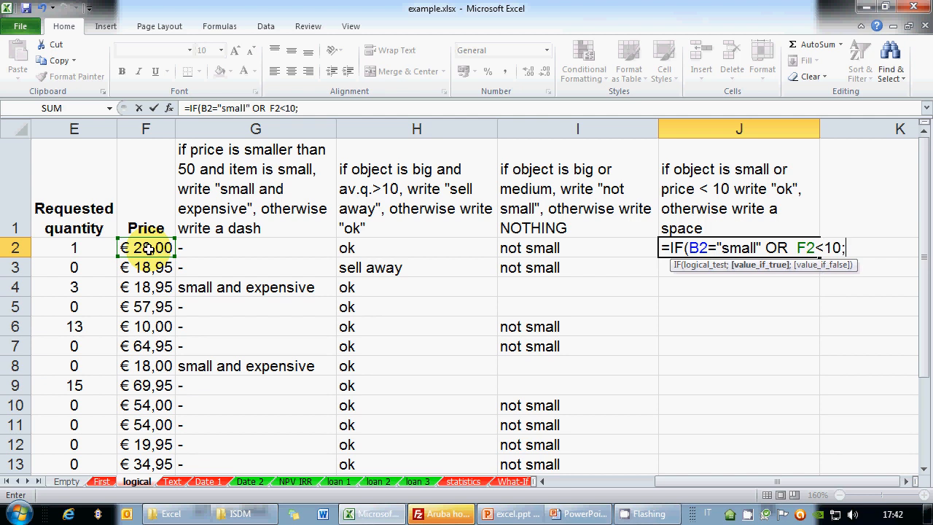
Rewrite the J2 formula's test in function form as OR(B2="small";F2<10).
click(690, 248)
text(OR()
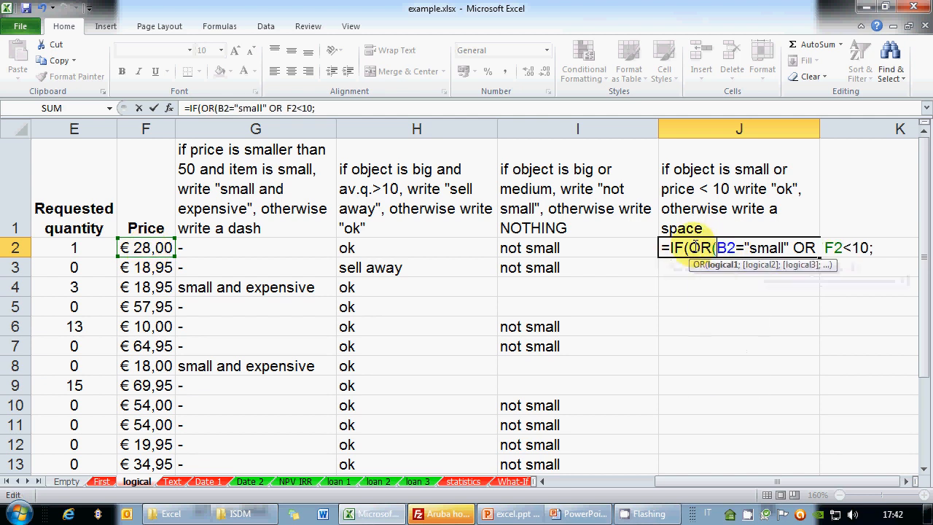
double_click(803, 248)
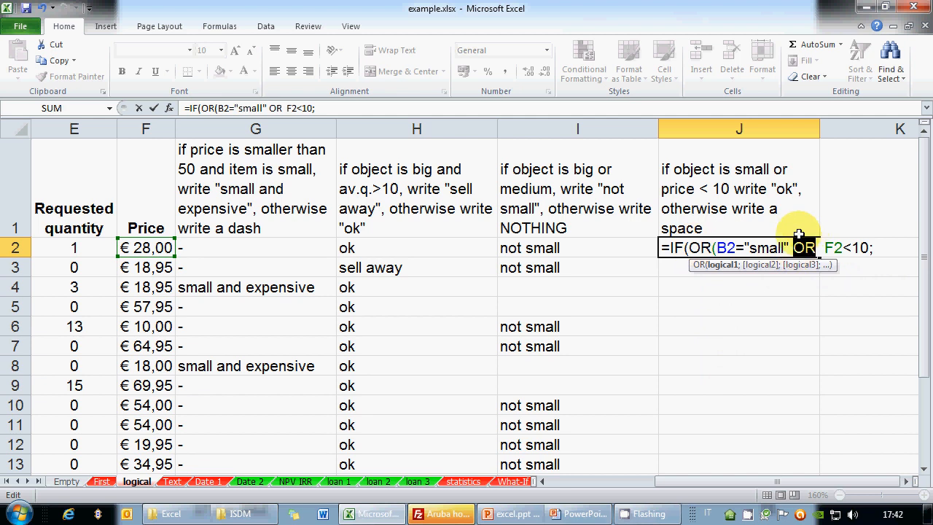
text(;)
key(Right)
key(Right)
key(Right)
key(Right)
key(Right)
text())
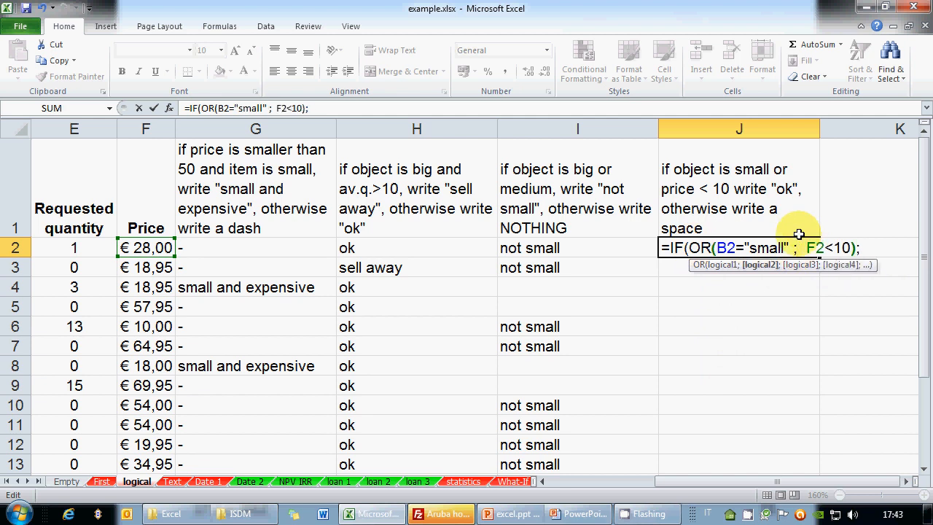
Complete the J2 formula with "ok" as the true value and a space " " as the false value, and enter it.
key(Right)
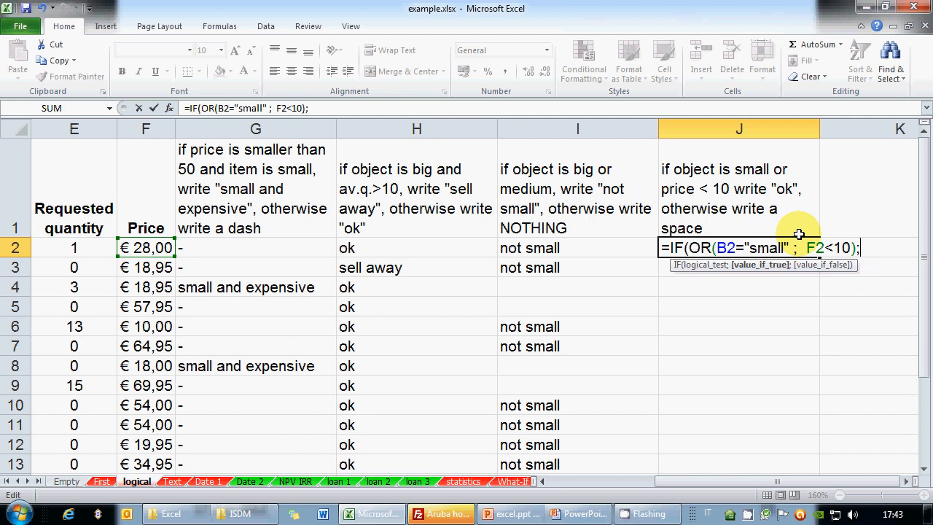
text("ok";)
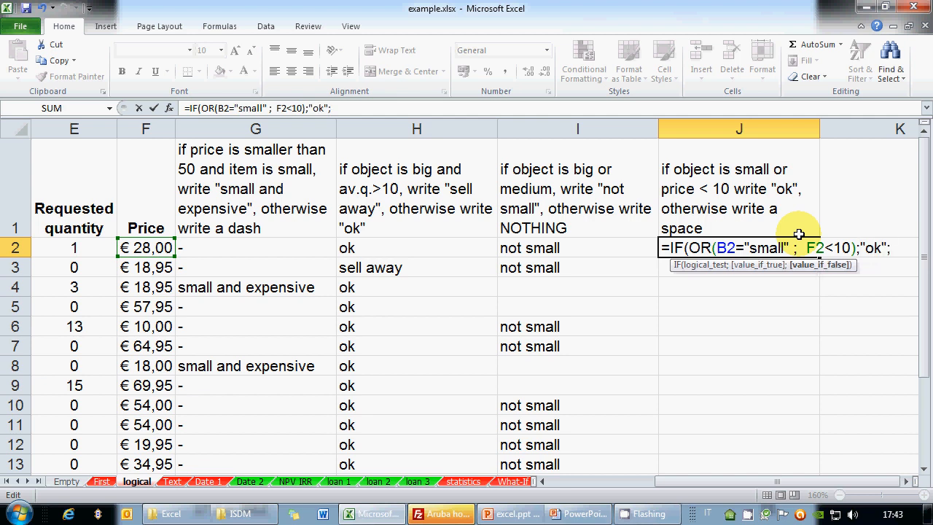
text(" "))
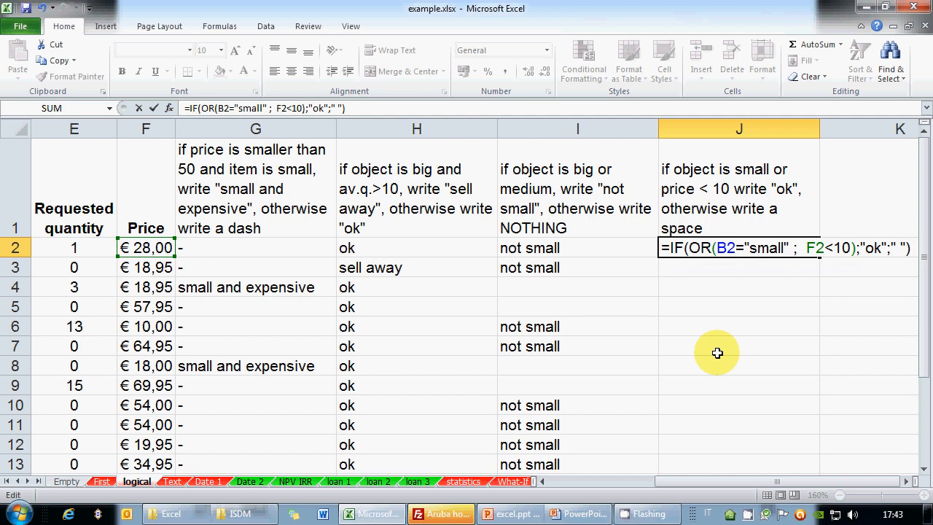
key(Return)
Fill the IF/OR formula from J2 down to J16.
click(753, 247)
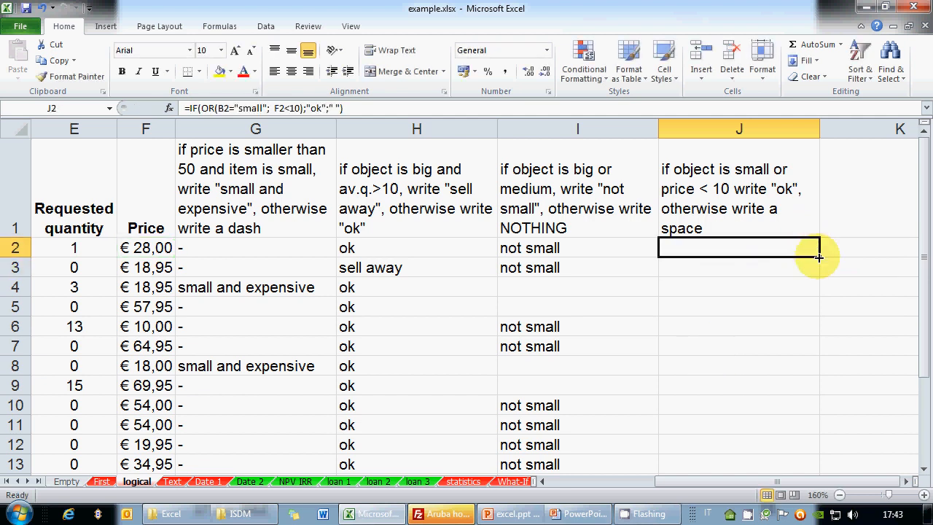
drag(819, 257, 786, 433)
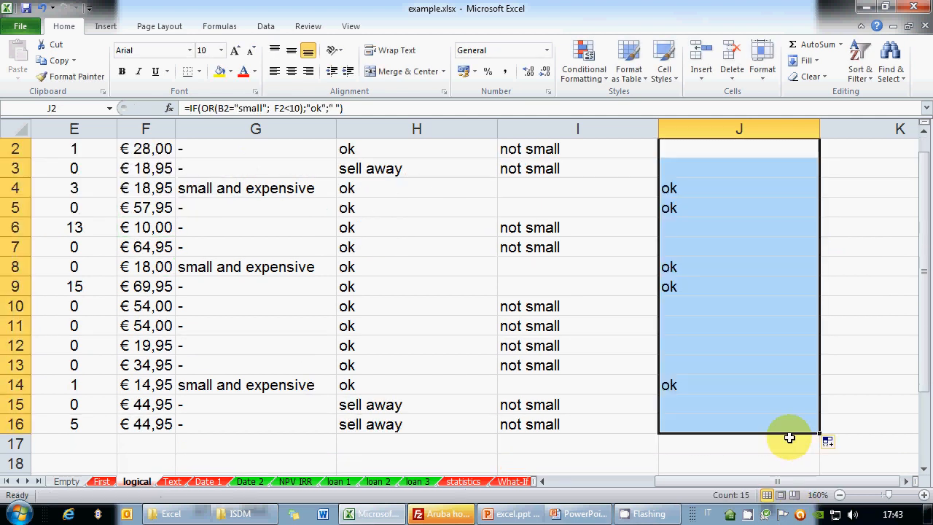
scroll(749, 375, up, 1)
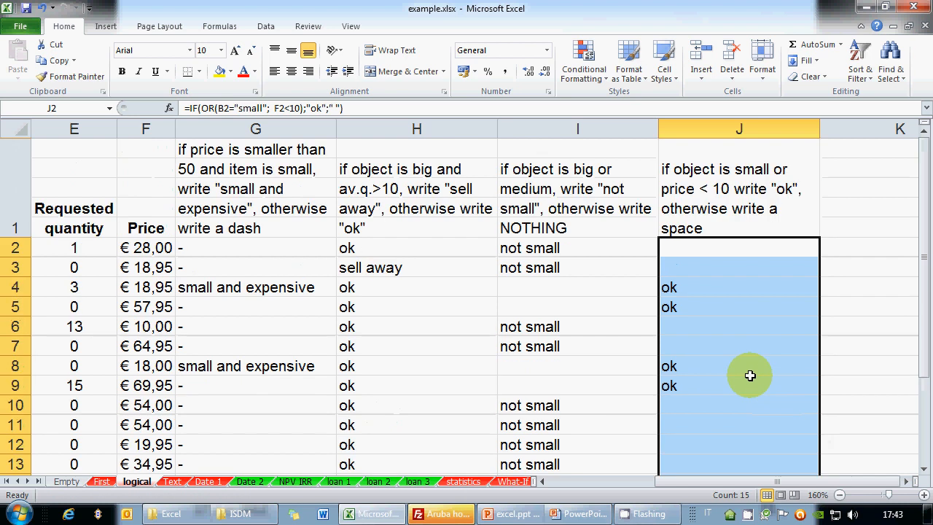
Consult the Functions slide in PowerPoint, and enter in K1 of the Excel sheet: if object is NOT SMALL, write "abc", otherwise a dash.
click(583, 506)
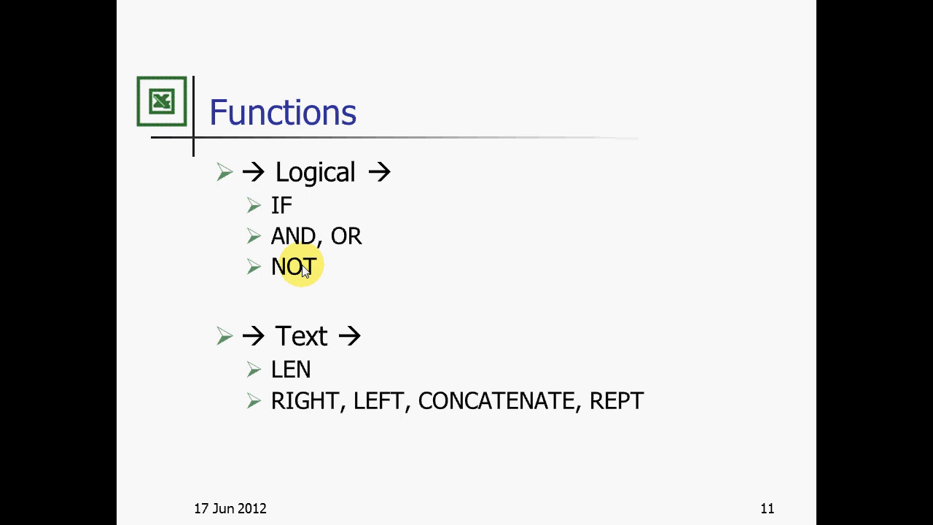
key(alt+Tab)
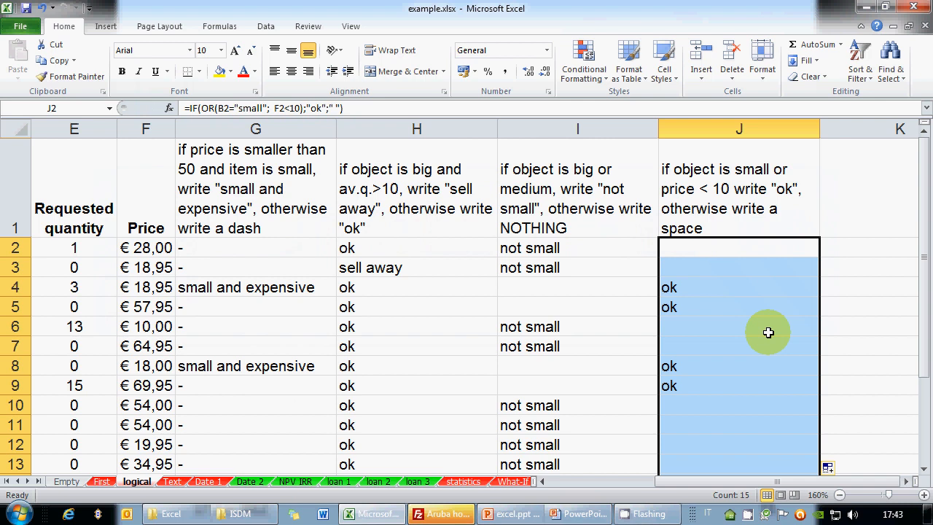
click(905, 481)
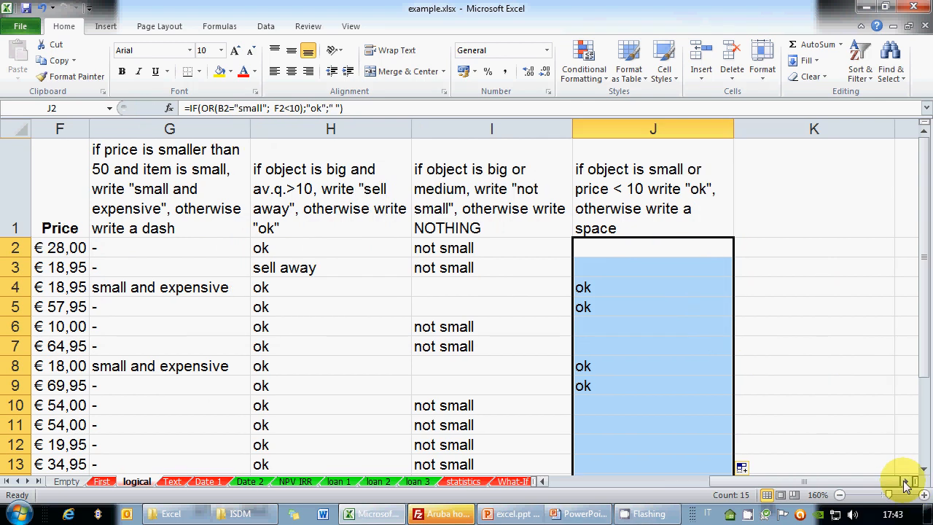
click(905, 481)
click(906, 480)
click(579, 174)
text(i)
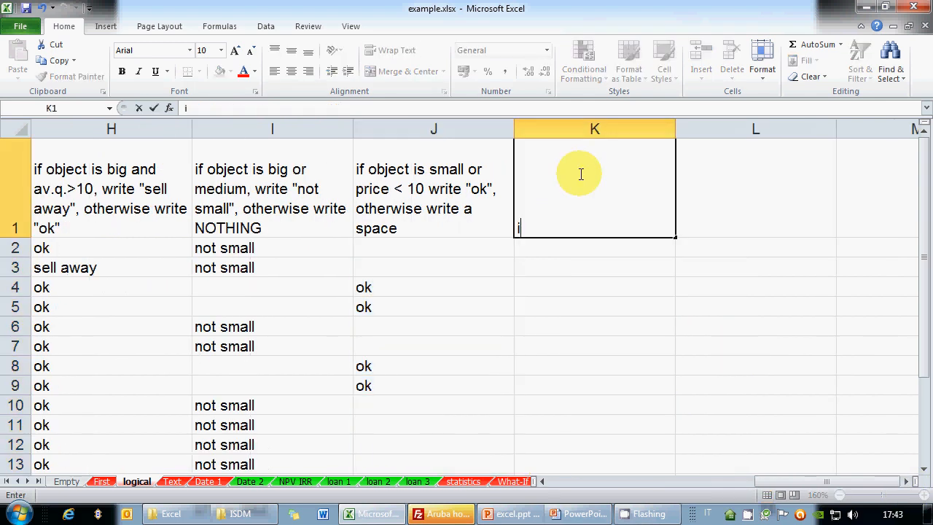
text(f object )
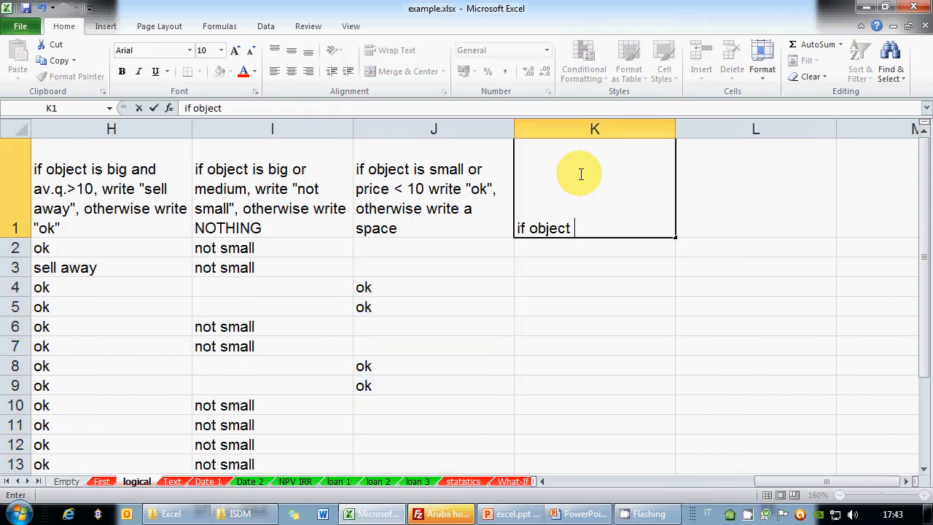
text(is NOT SMA)
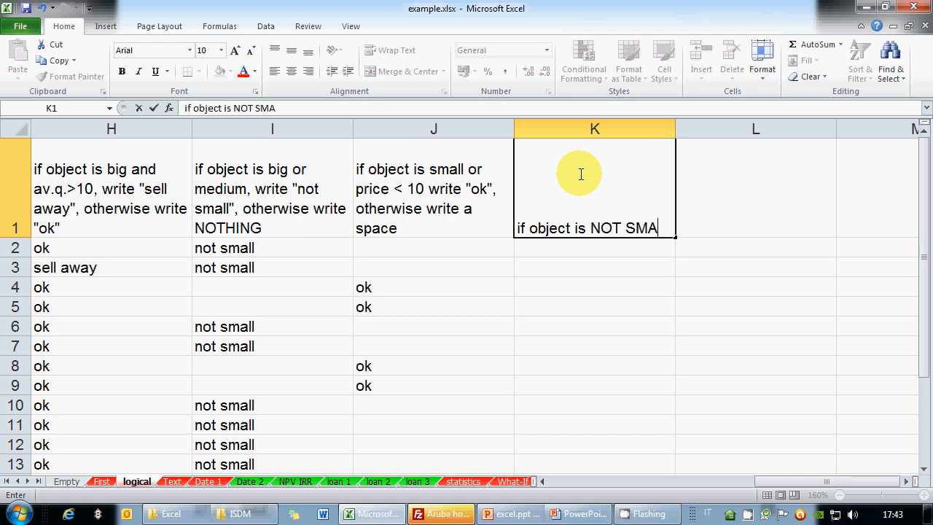
text(LL, write ")
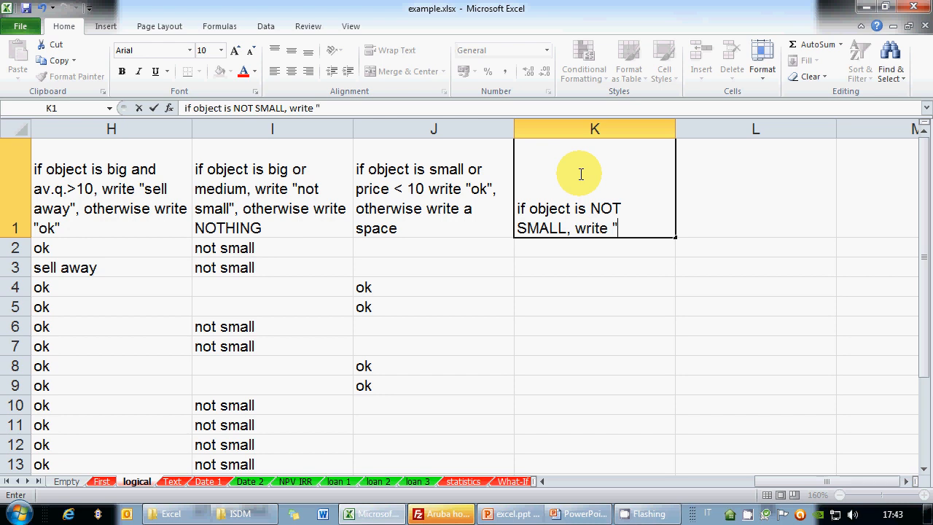
text(abc", otherwise )
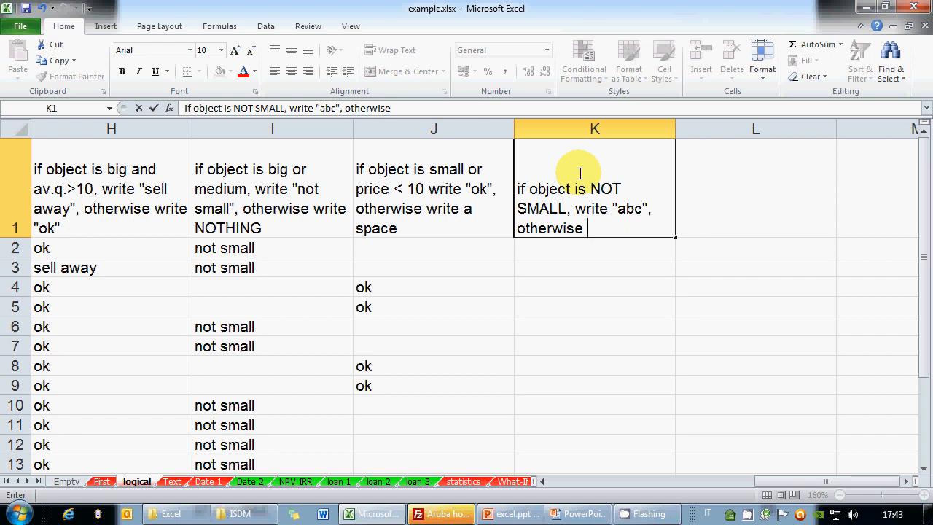
text(a dash)
key(Return)
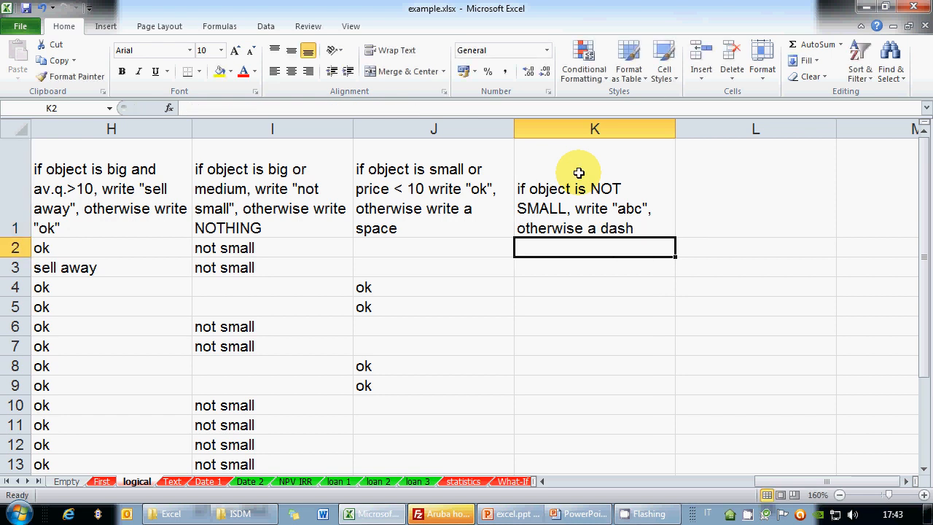
Begin an IF formula in K2 with NOT(B2="small") as its logical test.
text(=IF()
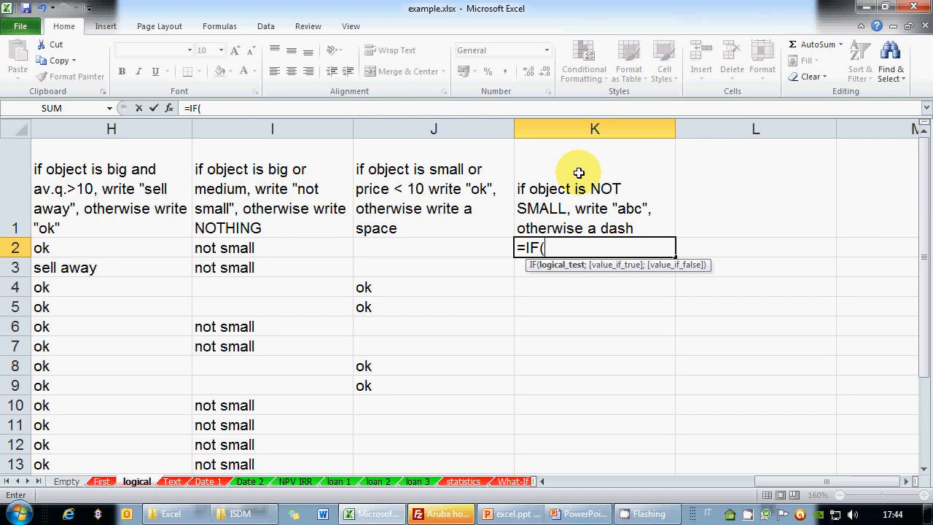
text(NO)
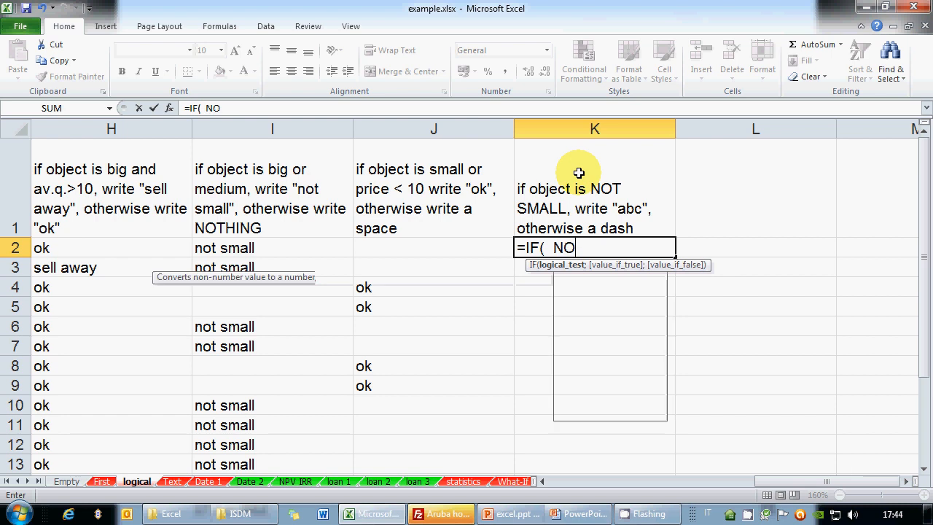
text(T)
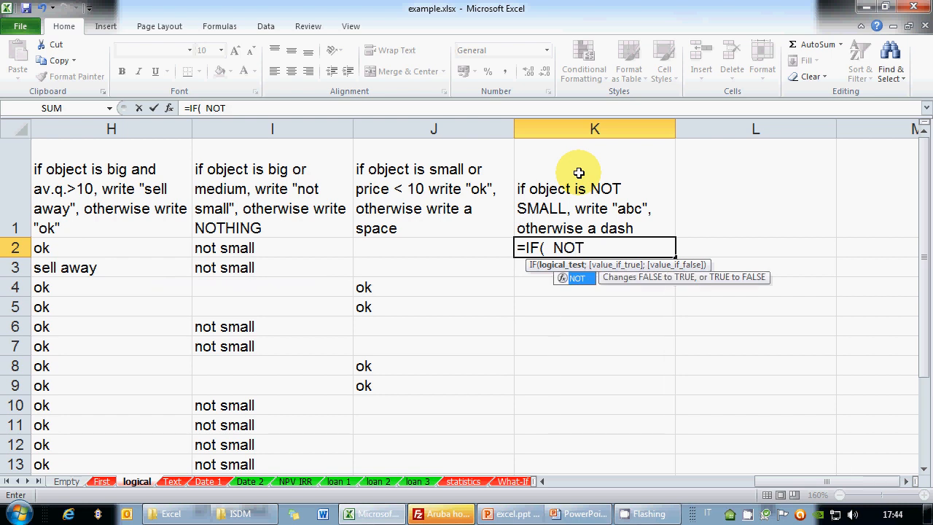
text(()
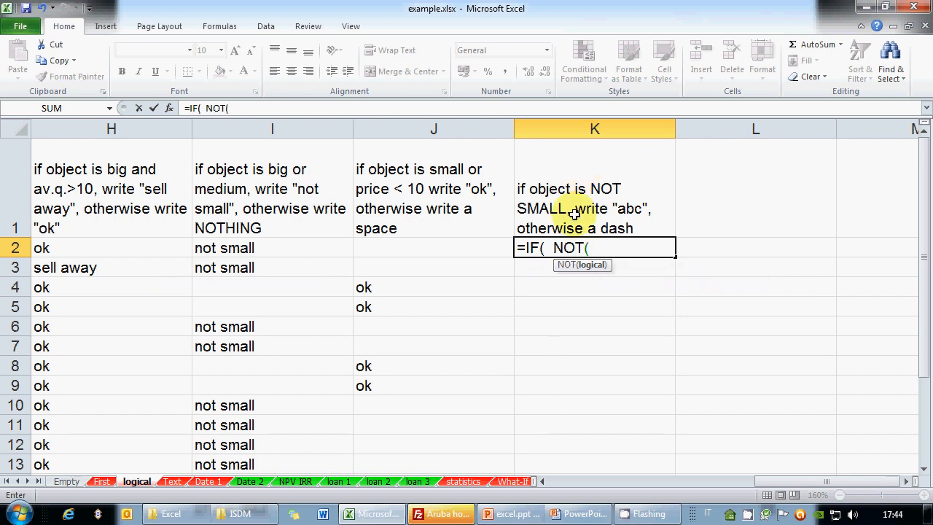
click(543, 482)
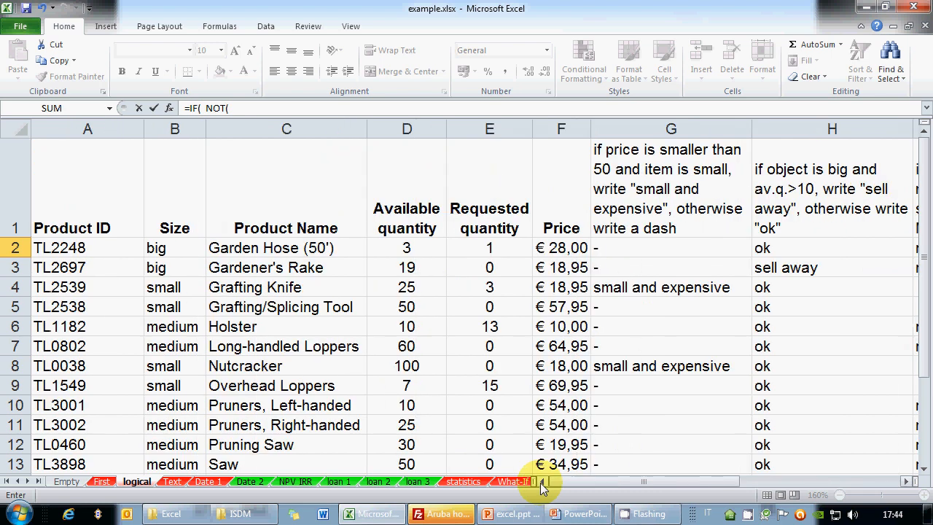
click(179, 247)
click(907, 482)
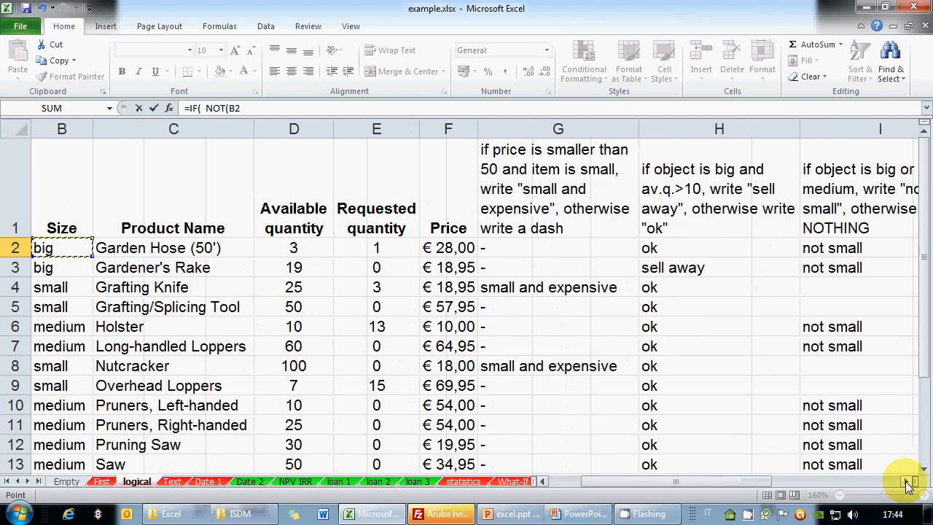
click(907, 482)
click(907, 481)
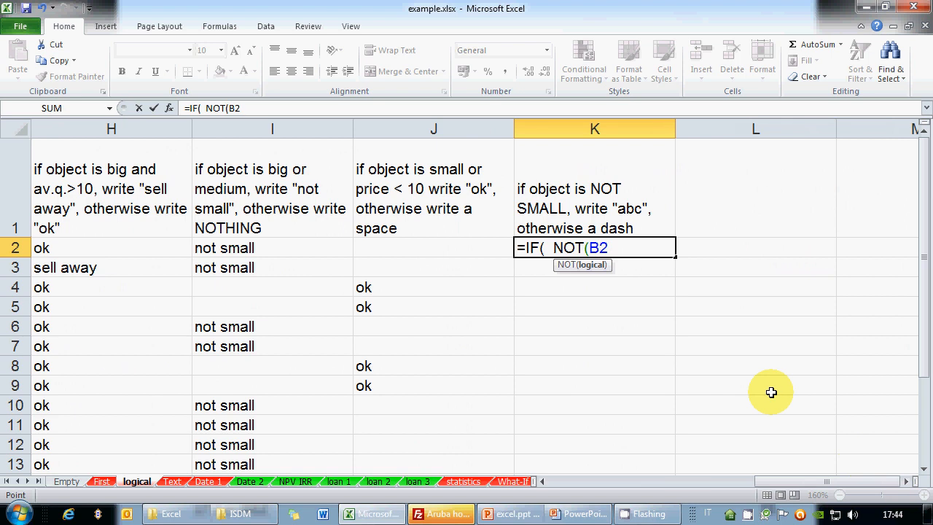
text(="small")
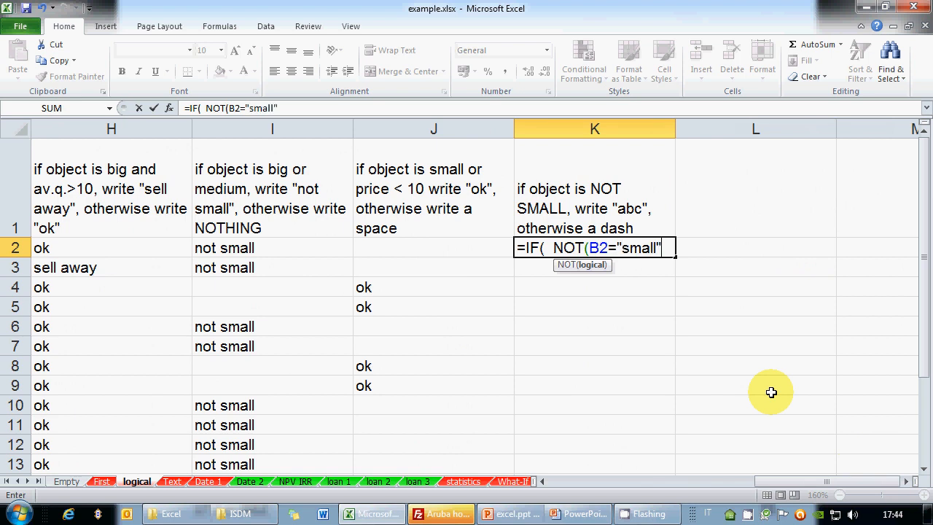
text();)
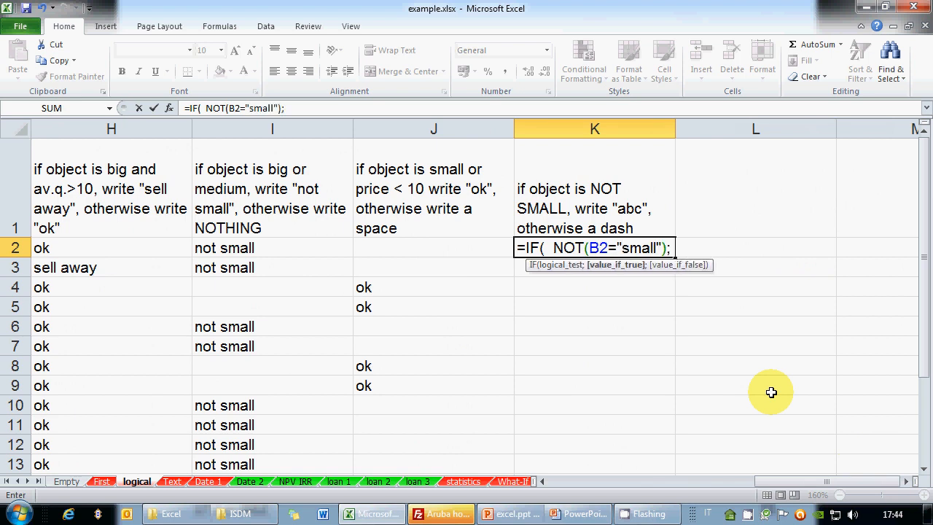
Complete the K2 formula with "abc" as the true value and "-" as the false value, and enter it.
text( "abc";)
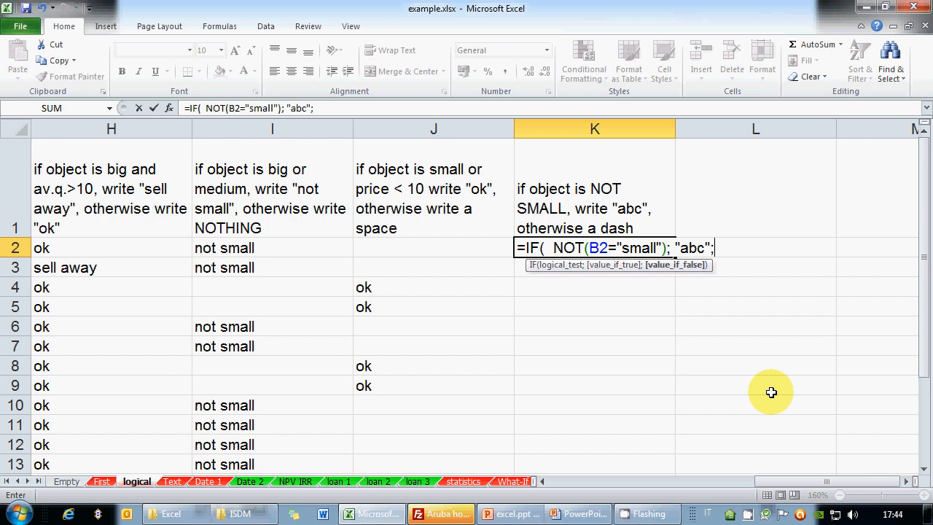
text(".)
text("-")
text())
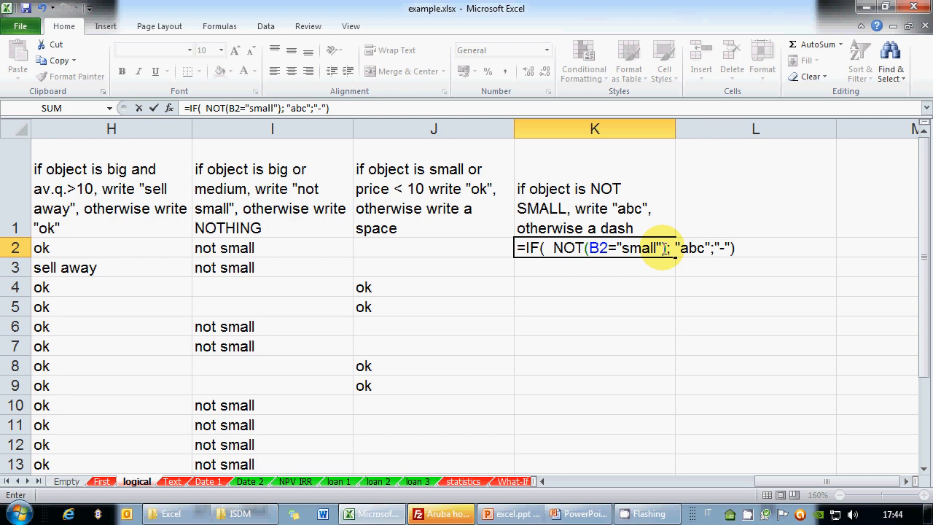
key(Return)
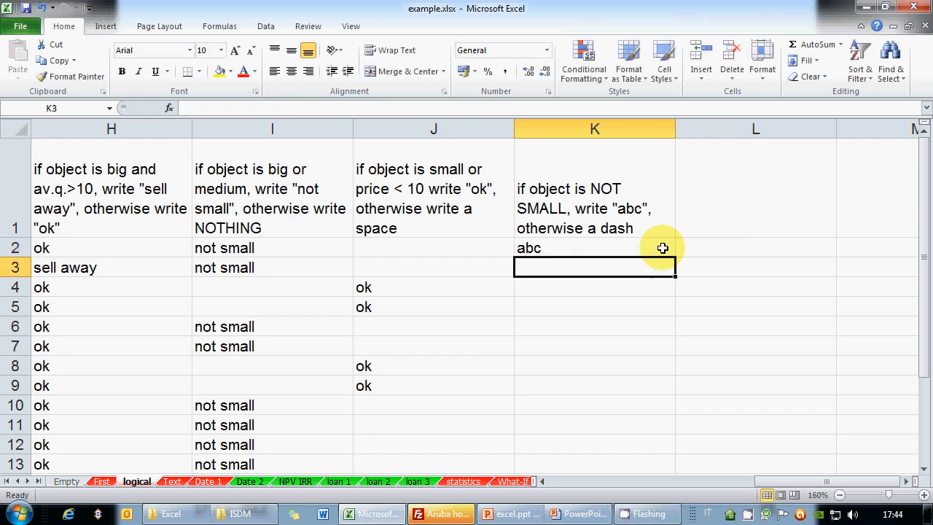
Fill the IF/NOT formula from K2 down to K16.
click(629, 248)
drag(674, 258, 645, 396)
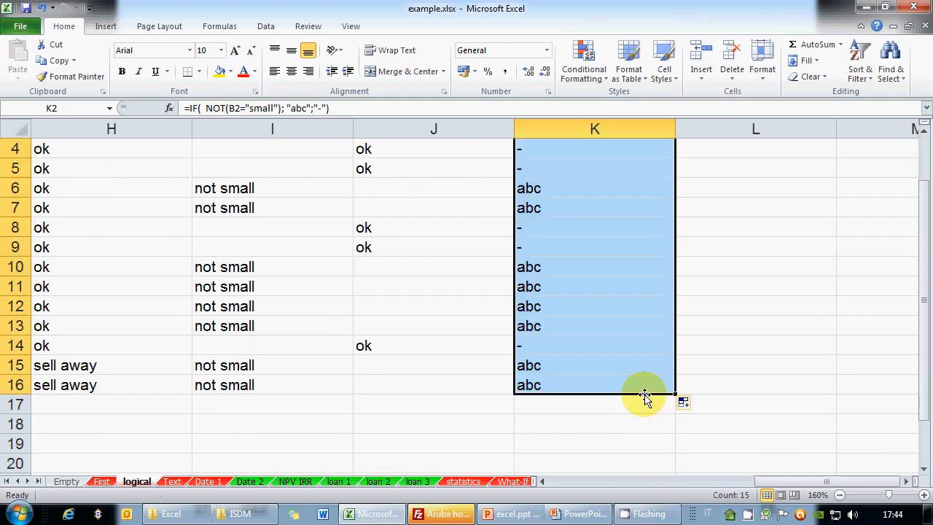
scroll(645, 393, up, 1)
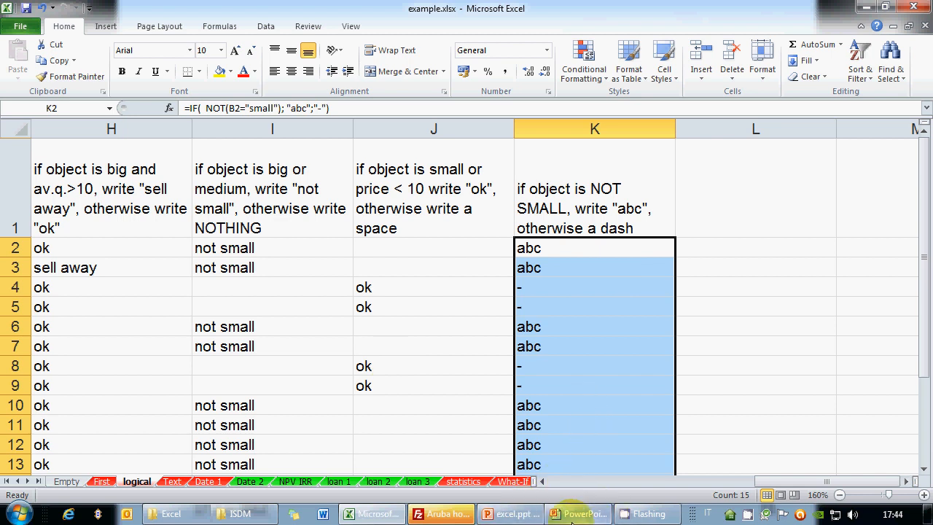
Consult the Functions slide in PowerPoint, and clear the contents of columns G to K in the Excel sheet.
click(581, 516)
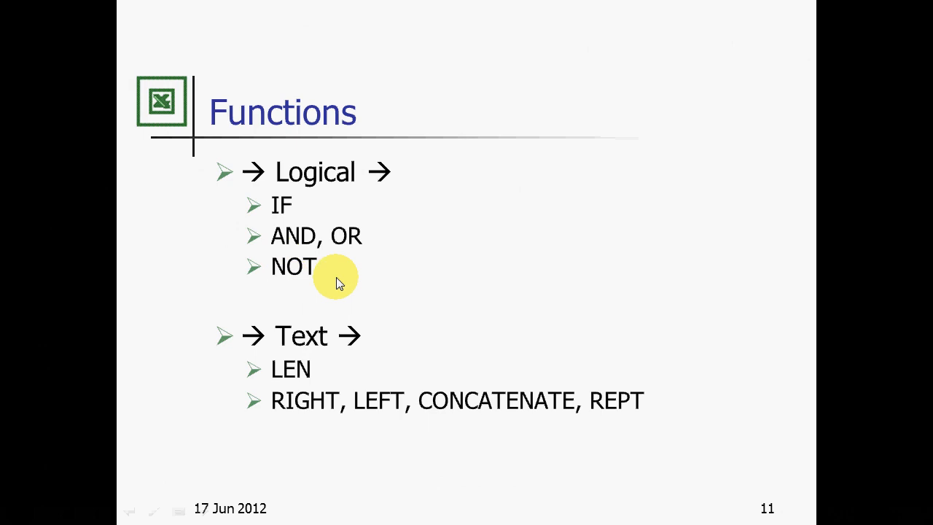
key(alt+Tab)
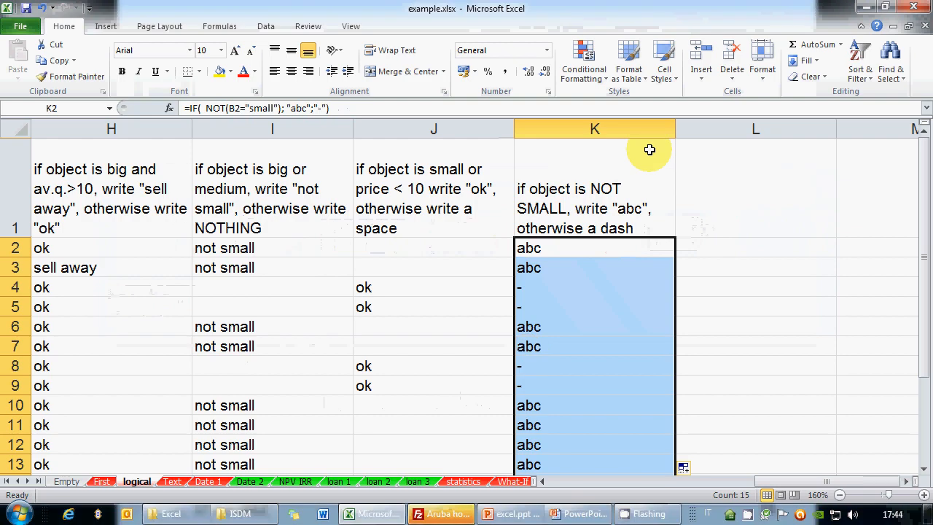
drag(620, 128, 229, 141)
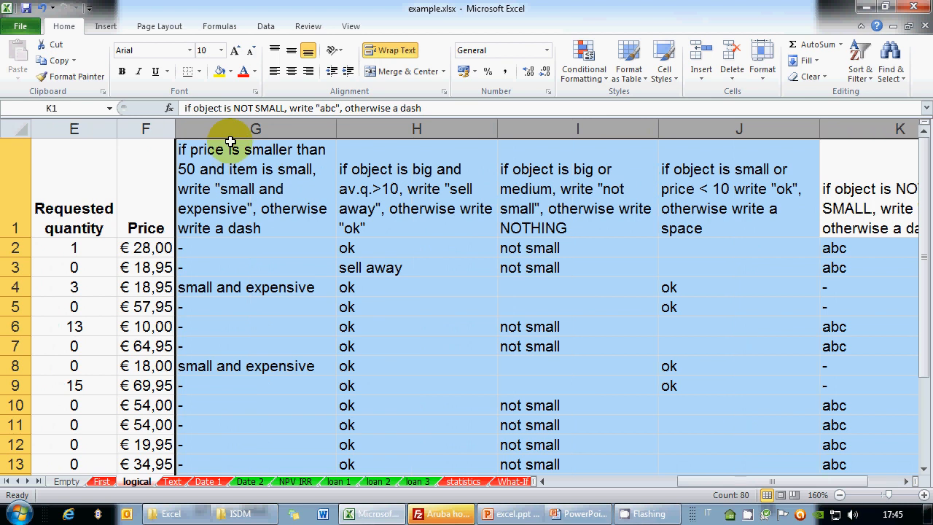
right_click(229, 141)
click(276, 242)
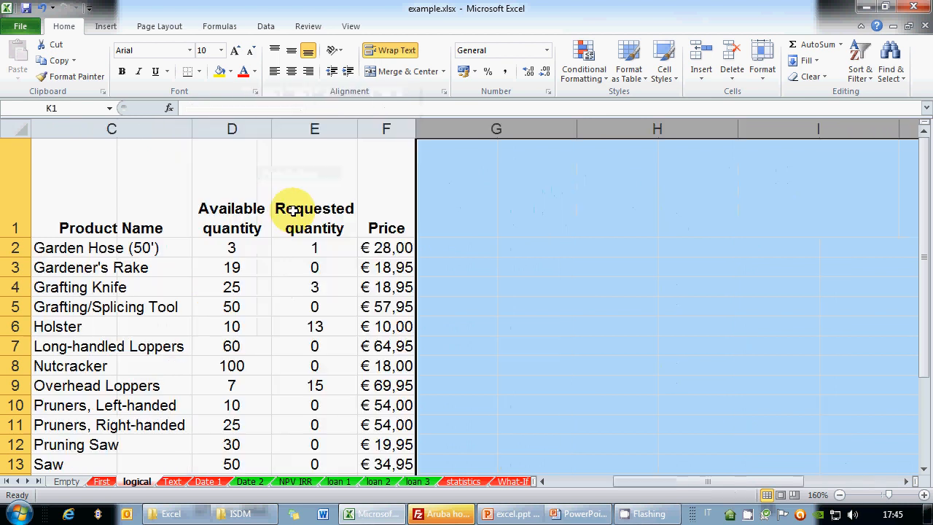
Enter in G1: calculate the requested quantity by price PLUS the corresponding shipping cost according to size.
click(470, 199)
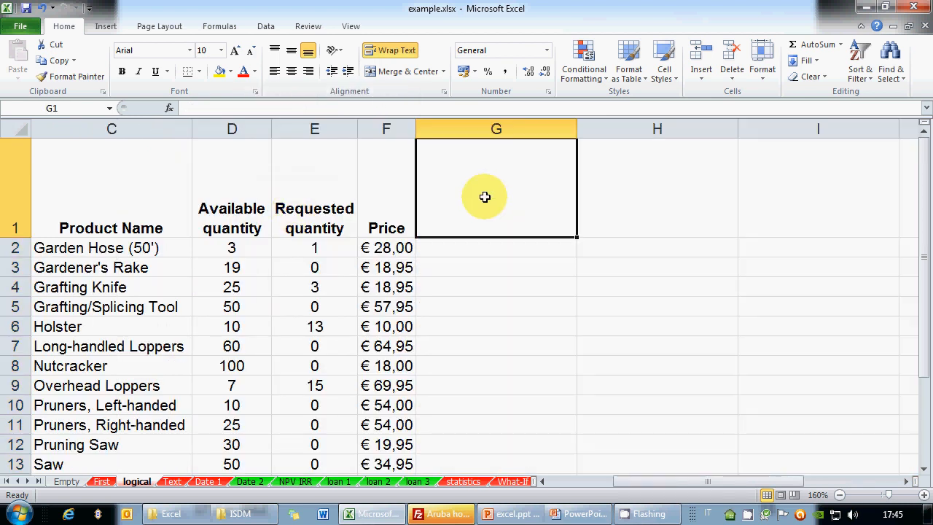
text(calculate the)
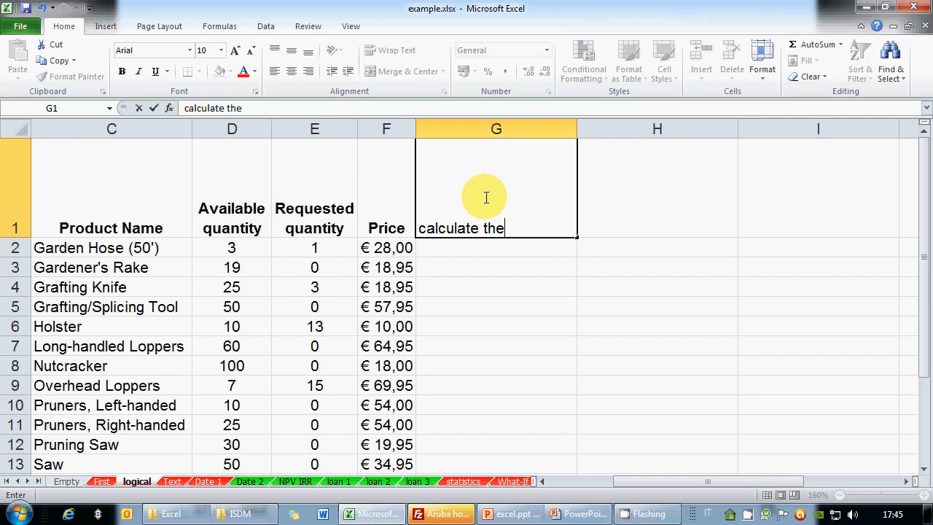
text( requested)
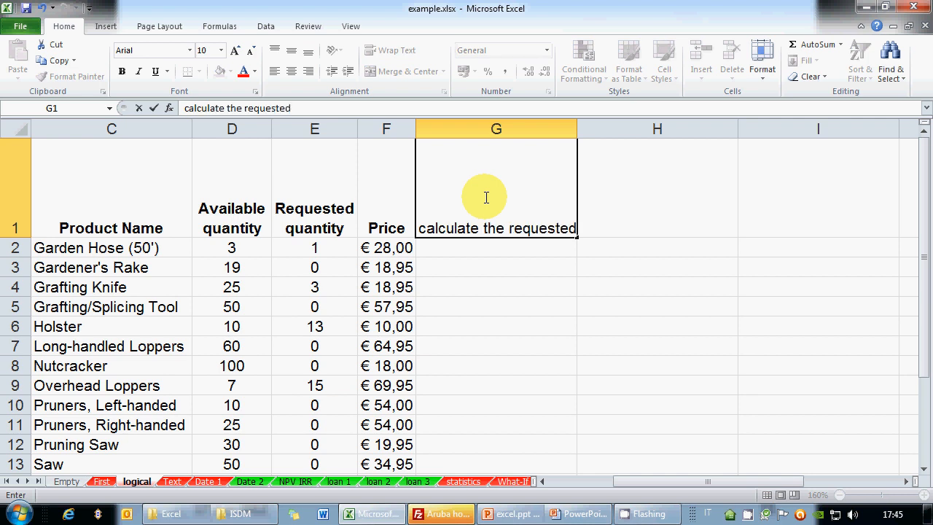
text( quantity)
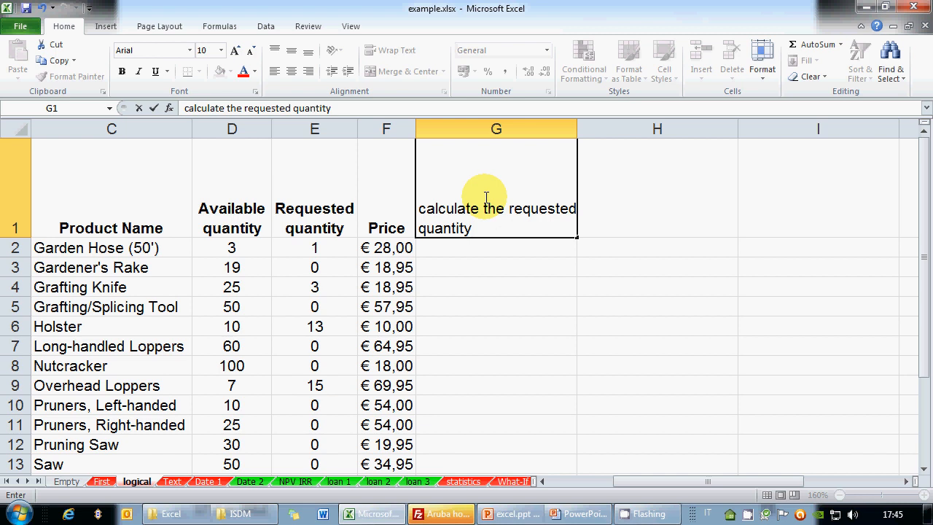
text( by pric)
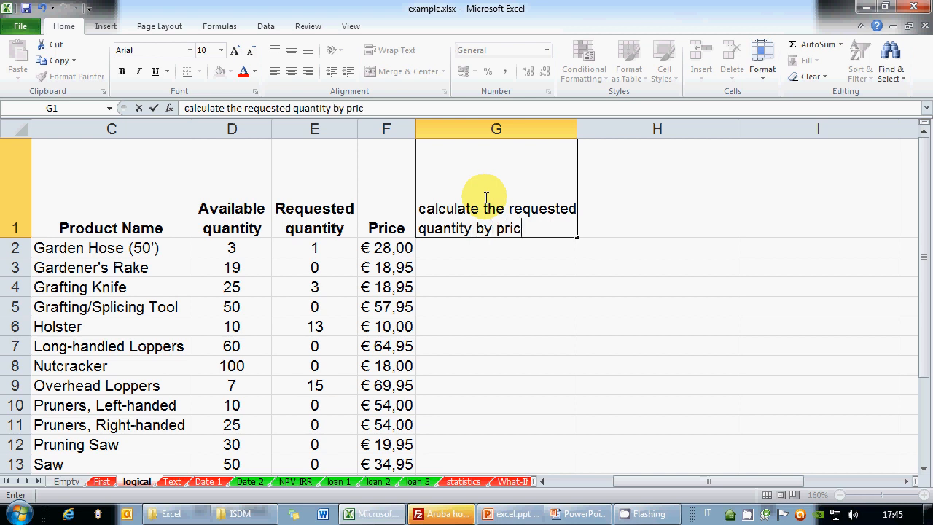
text(e PLUS the)
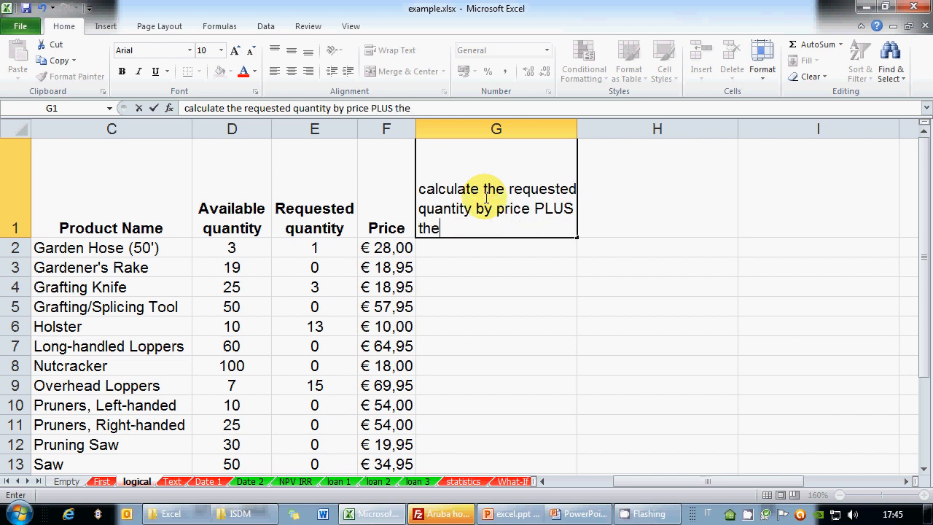
text( corresponding)
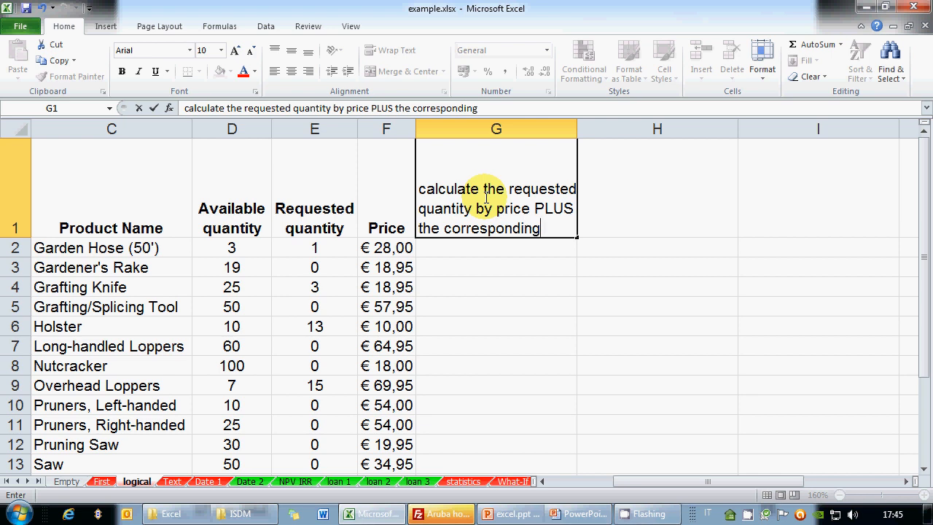
text( shipping cost)
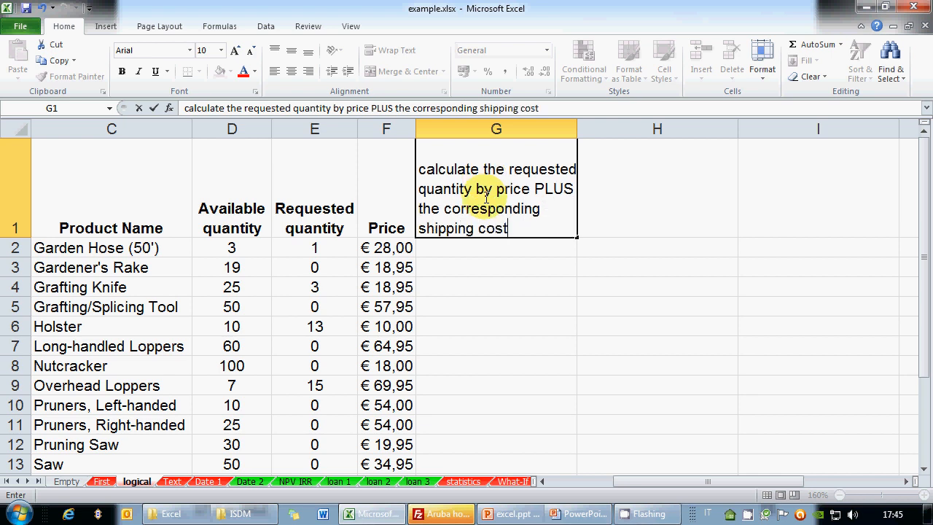
text( according to size)
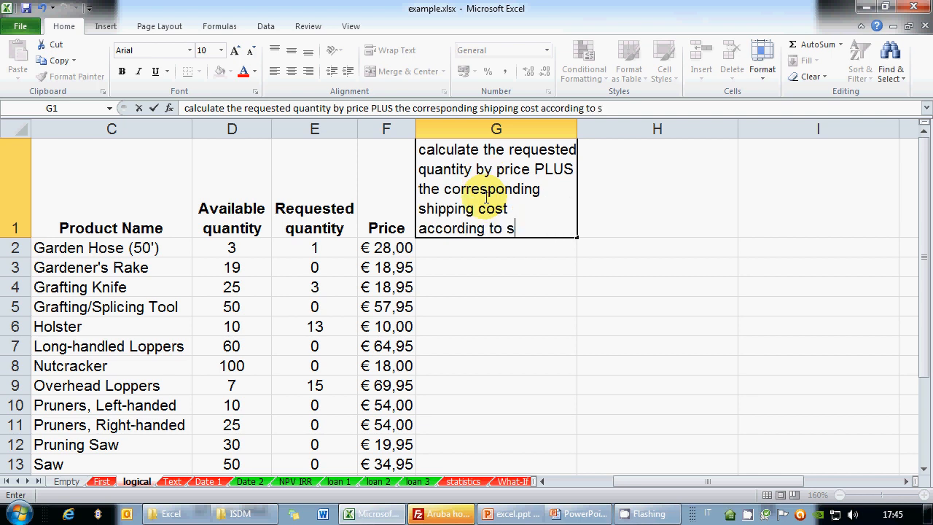
key(Return)
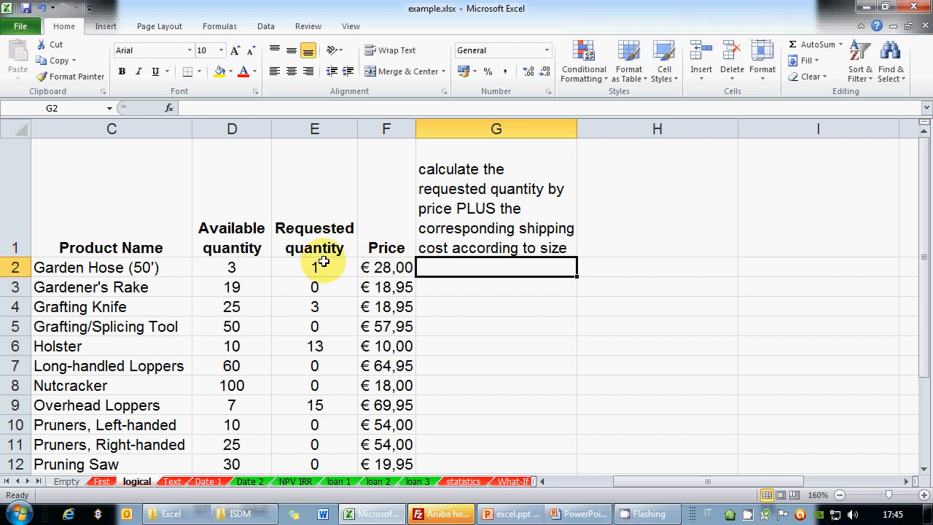
Examine the Transport cost table below the product list and compare its sizes with the Size column.
scroll(494, 341, down, 4)
click(567, 481)
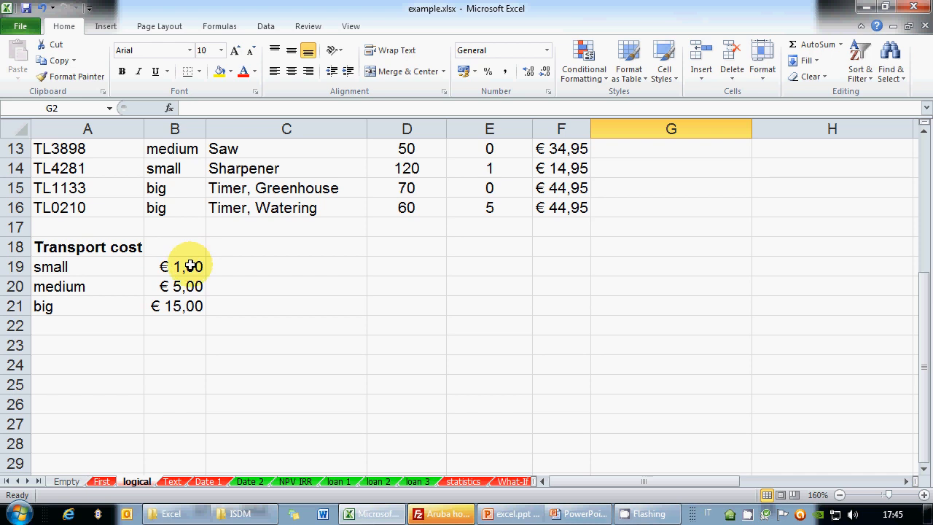
scroll(190, 267, up, 4)
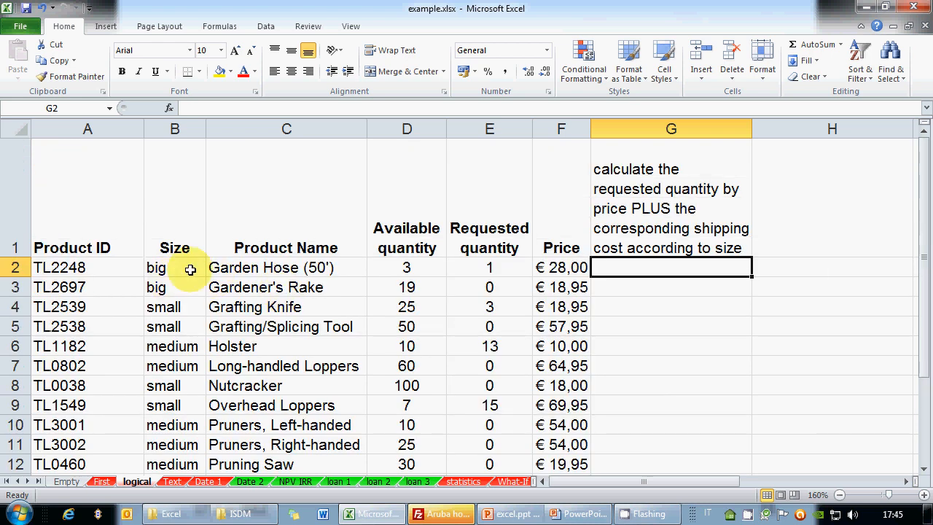
scroll(190, 267, down, 5)
scroll(215, 241, up, 3)
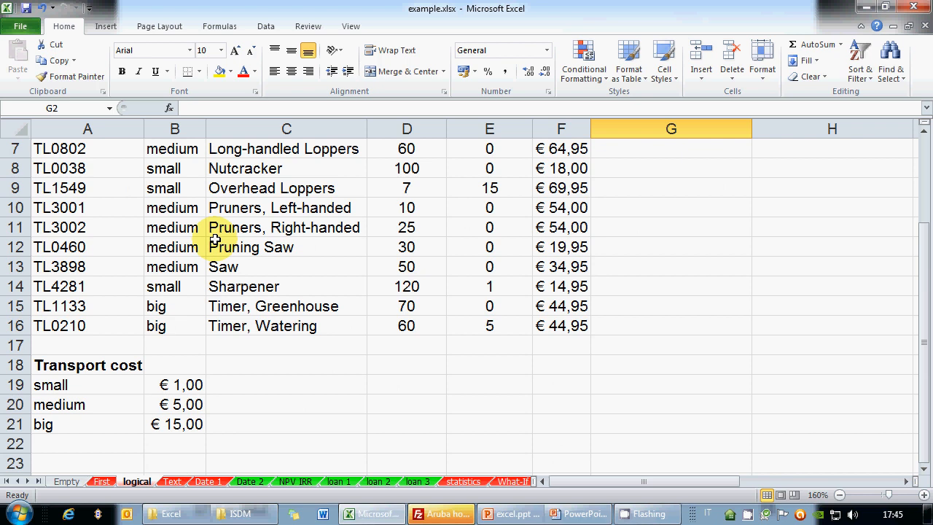
scroll(171, 313, up, 2)
scroll(175, 285, down, 6)
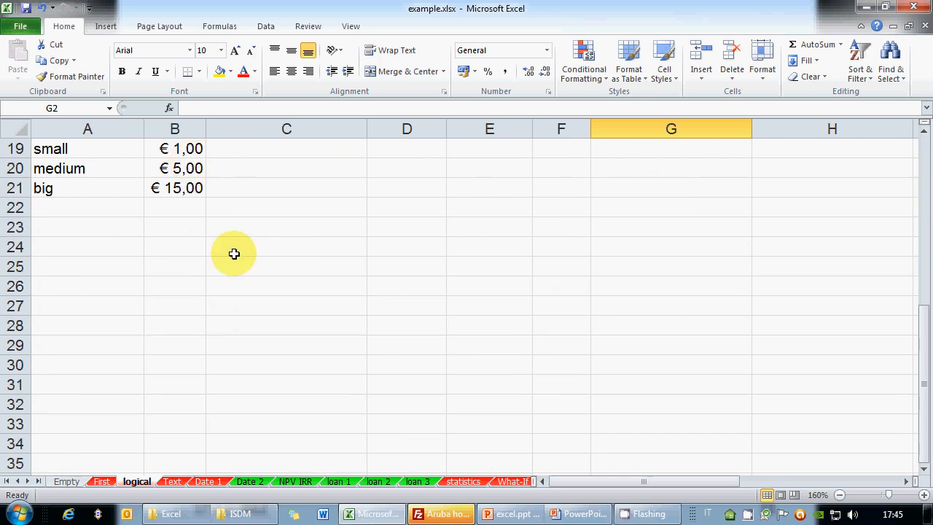
scroll(234, 253, up, 6)
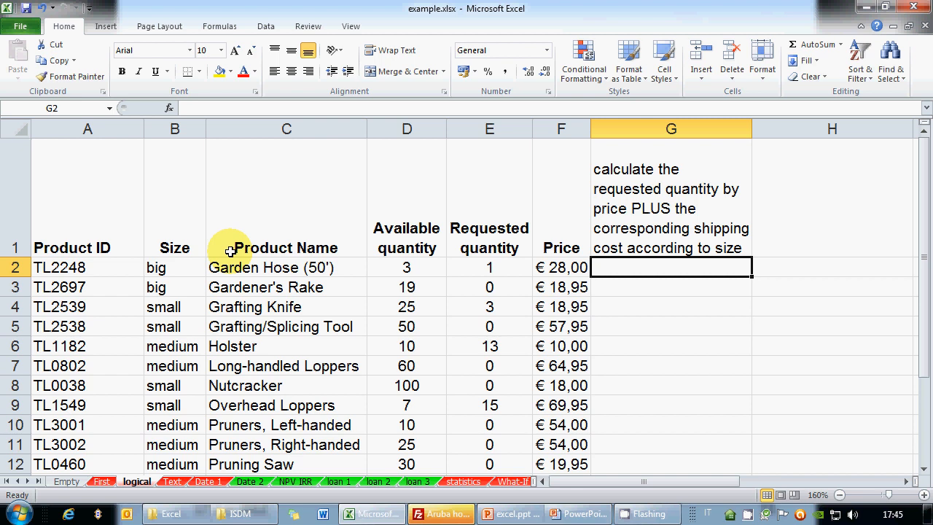
Start the formula in G2 with the requested quantity times the price plus a further term: =E2*F2+.
text(=)
click(518, 262)
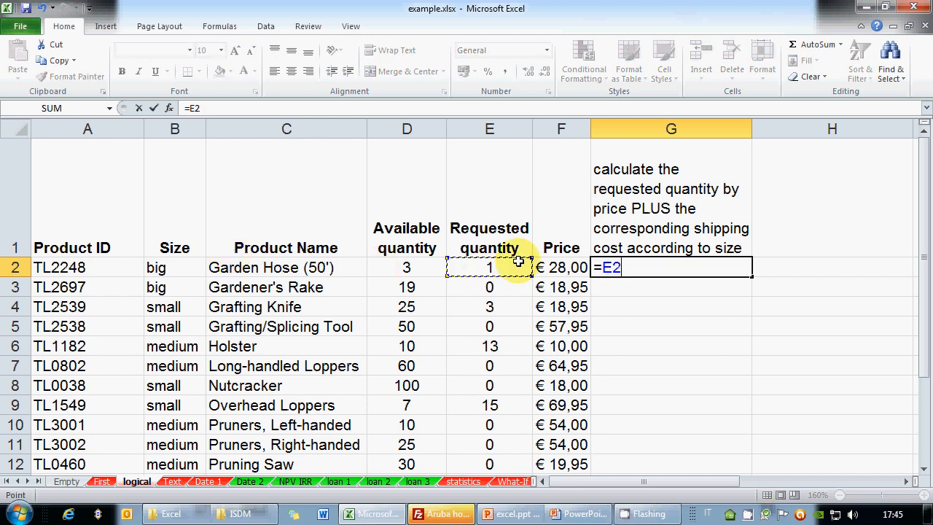
text(*)
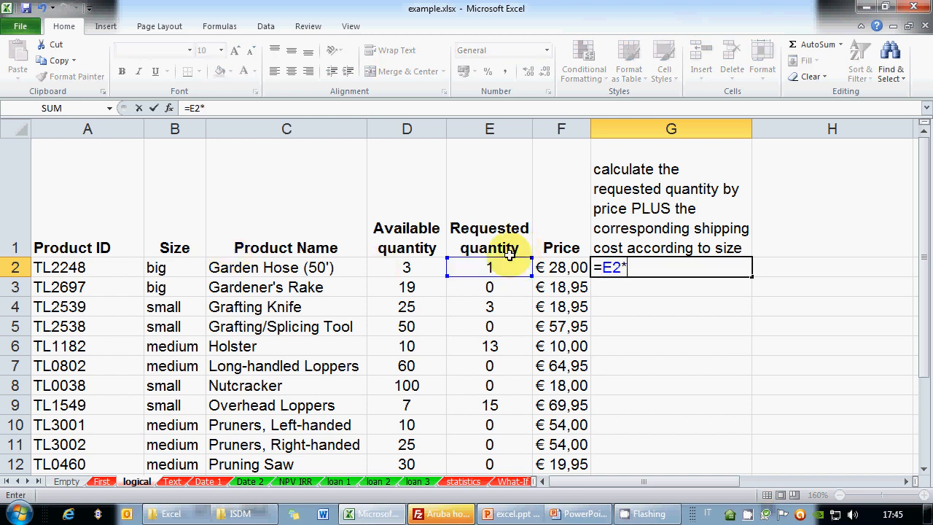
click(562, 264)
text(+)
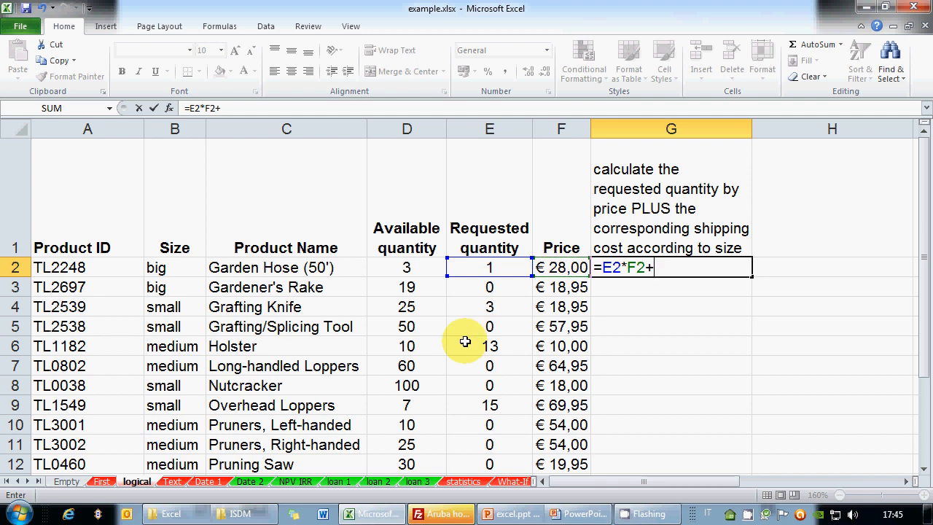
Add an IF function to the G2 formula that returns the transport cost in B21 when B2="big".
text(IF()
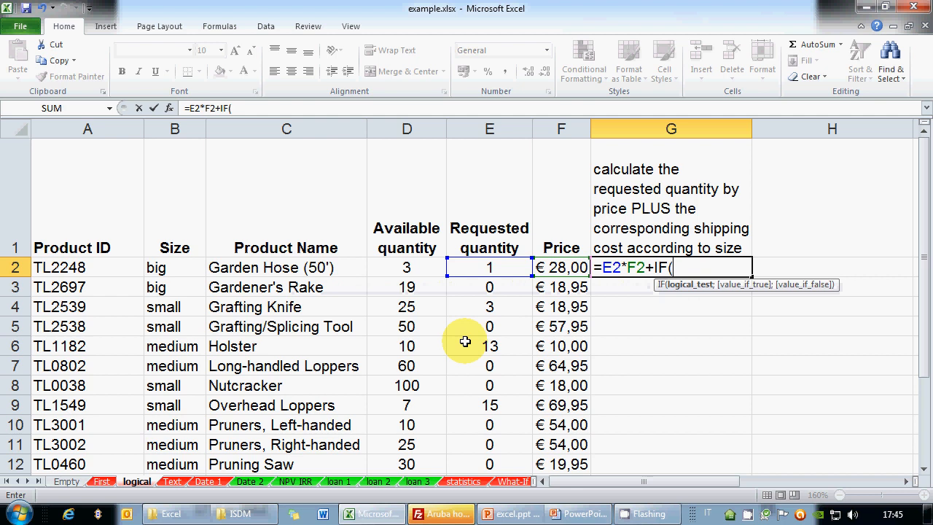
click(188, 268)
text(=)
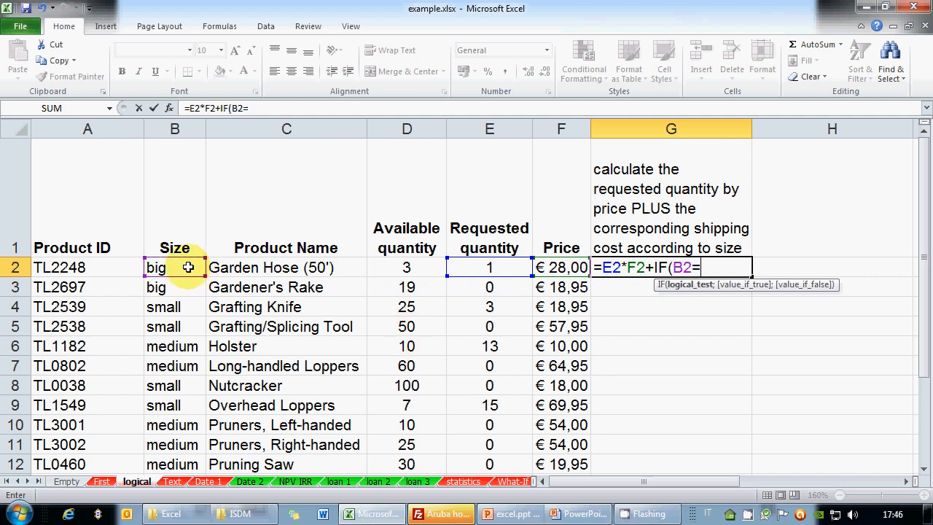
text("big";)
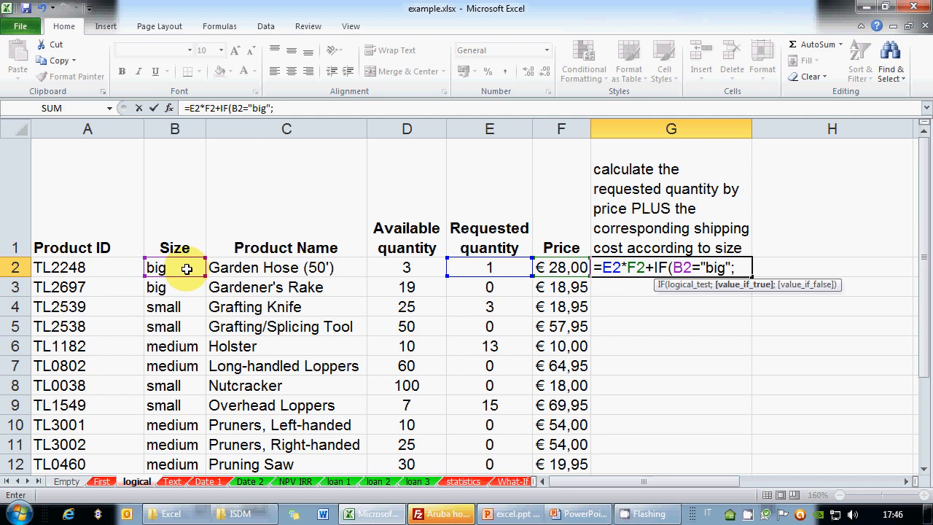
scroll(186, 350, down, 2)
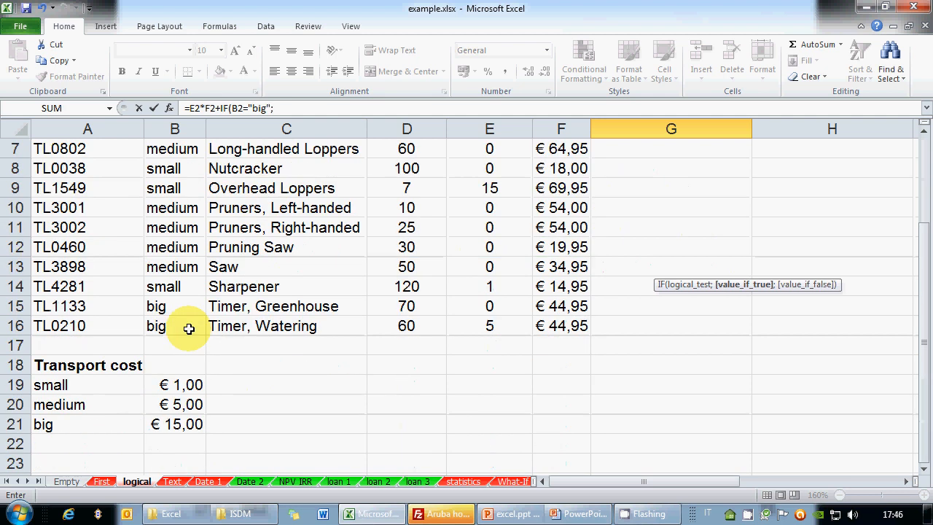
click(176, 424)
scroll(286, 351, up, 2)
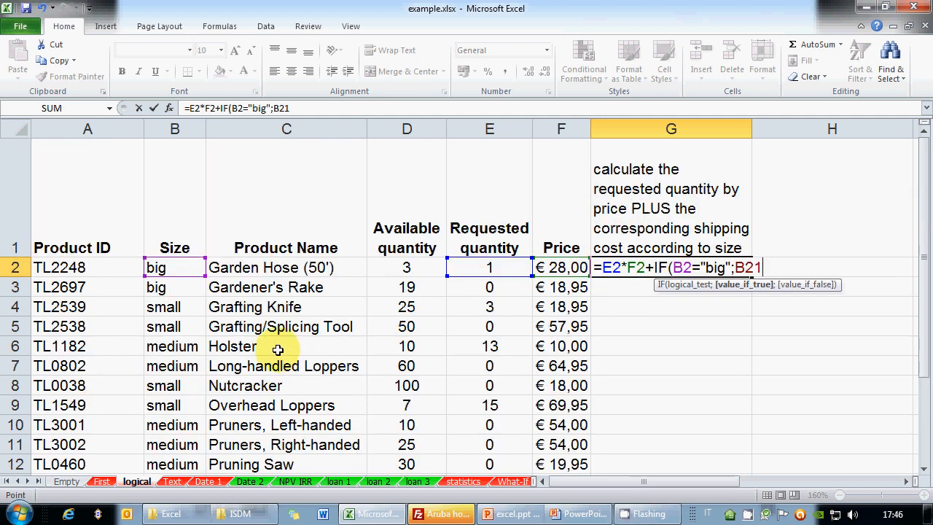
text(;)
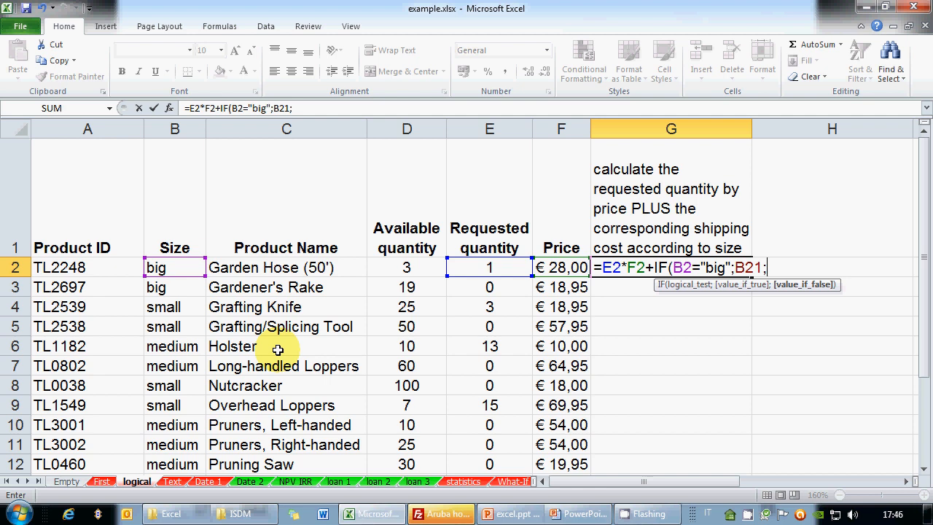
Nest a second IF as the value if false, returning B20 when B2="medium".
text(IF()
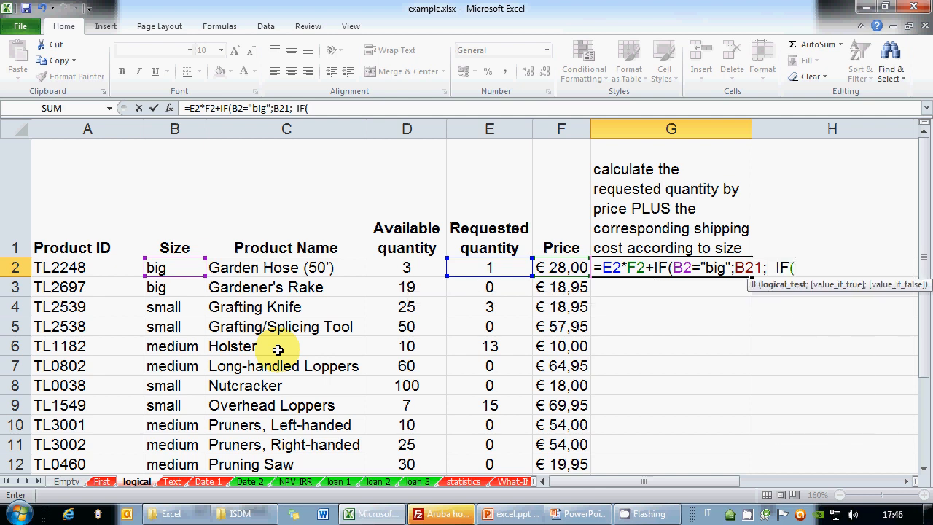
click(180, 268)
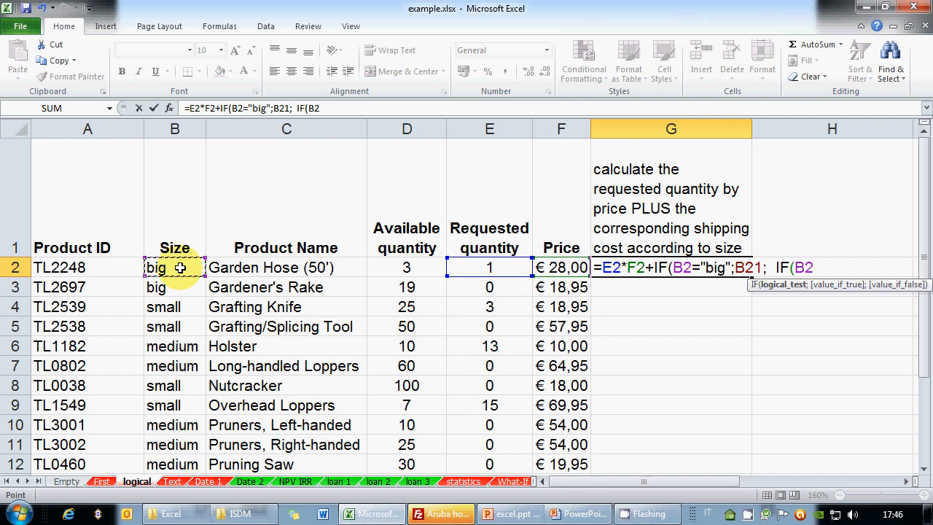
text(=)
text("mediu)
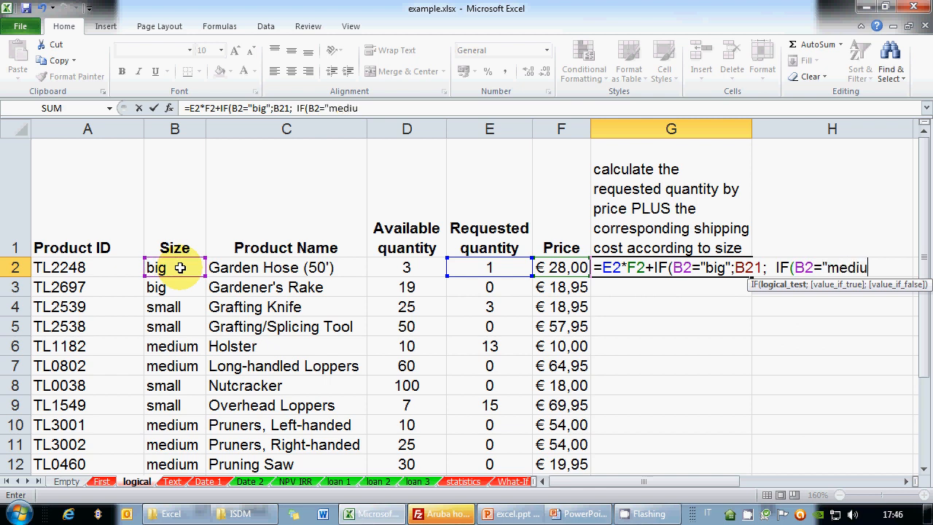
text(m";)
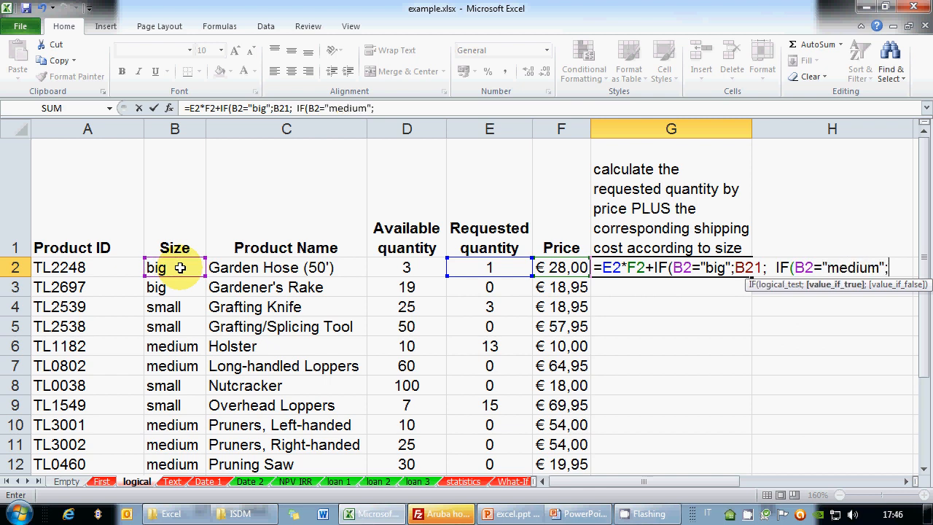
scroll(193, 284, down, 2)
click(180, 406)
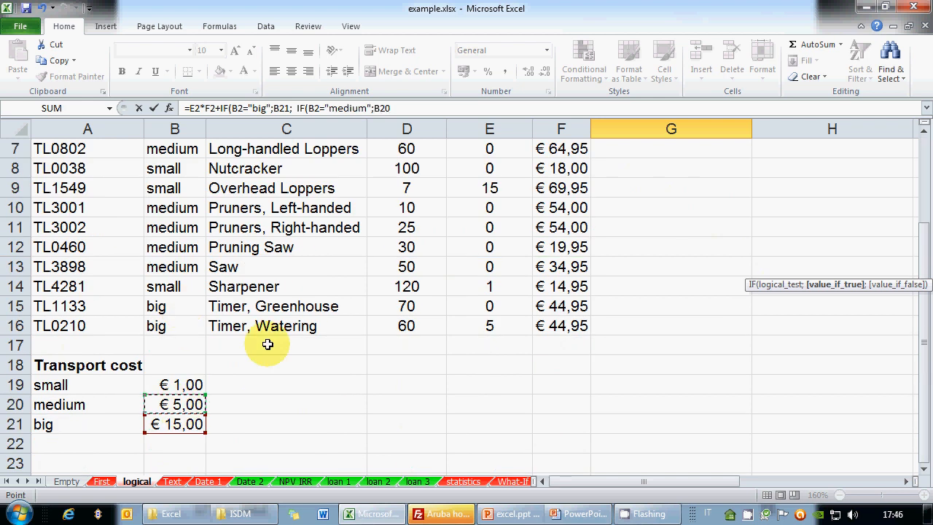
scroll(270, 339, up, 2)
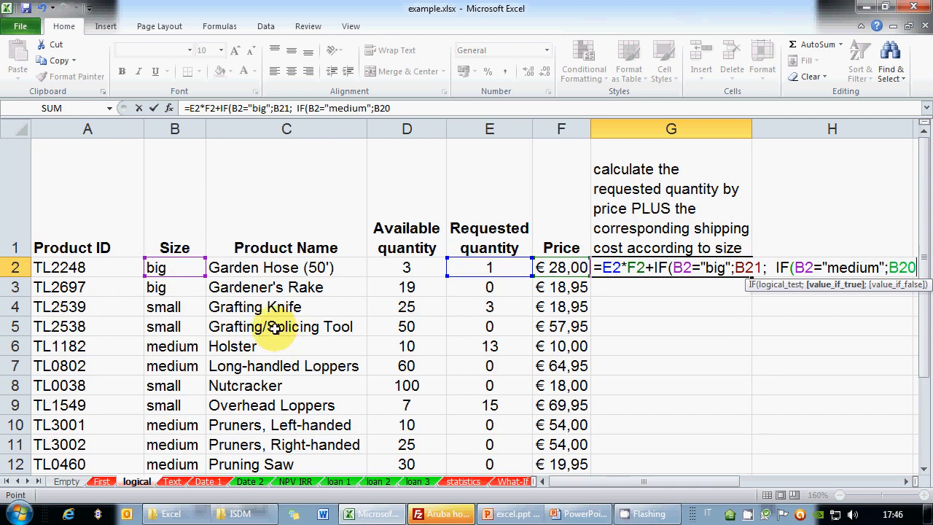
text(;)
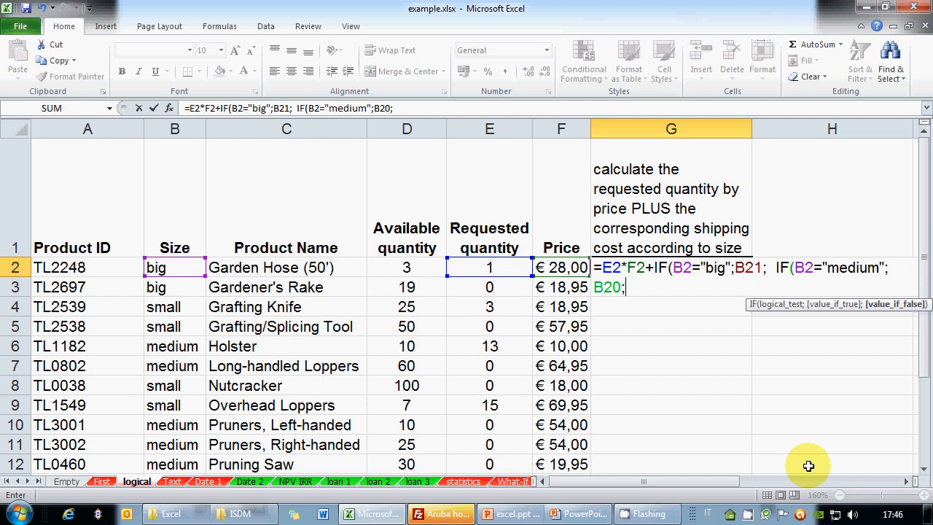
Use the small transport cost in B19 as the nested IF's value if false, and close and confirm the G2 formula.
click(907, 481)
click(907, 481)
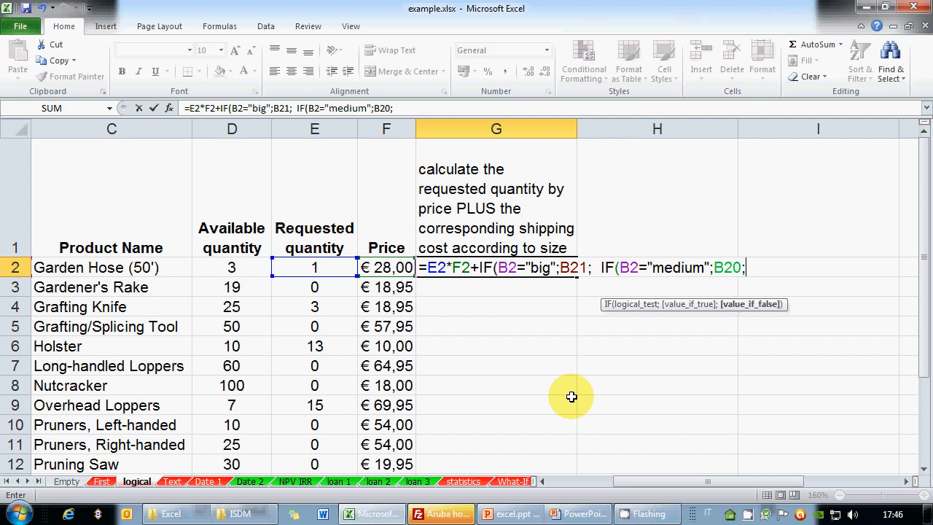
scroll(510, 390, down, 4)
click(573, 480)
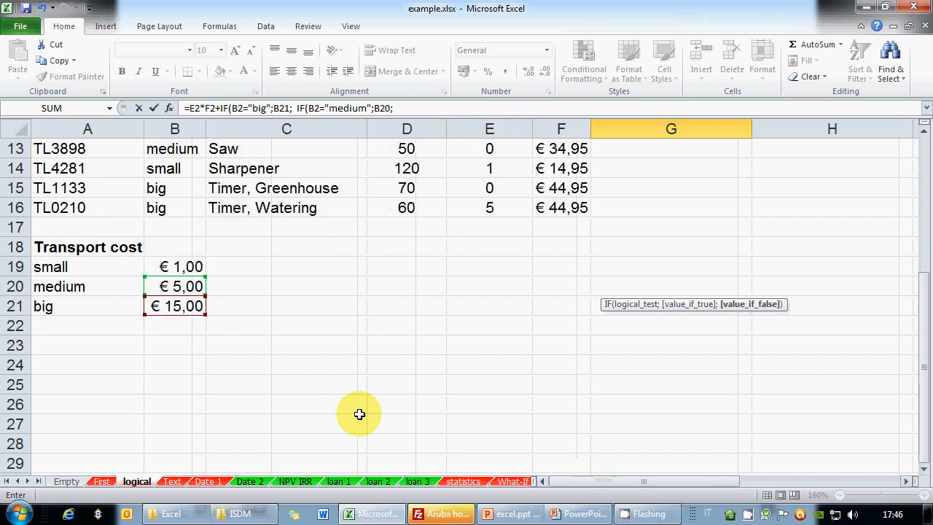
click(177, 266)
scroll(652, 411, up, 4)
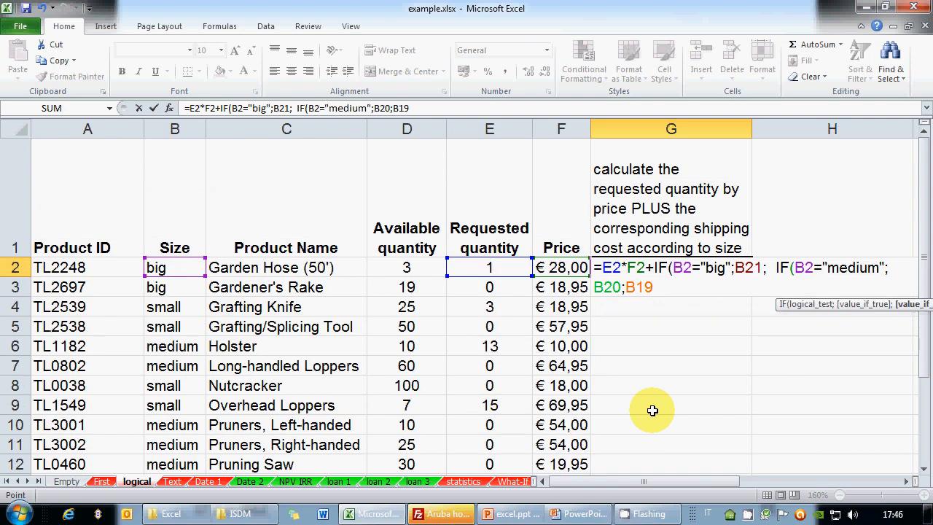
text())
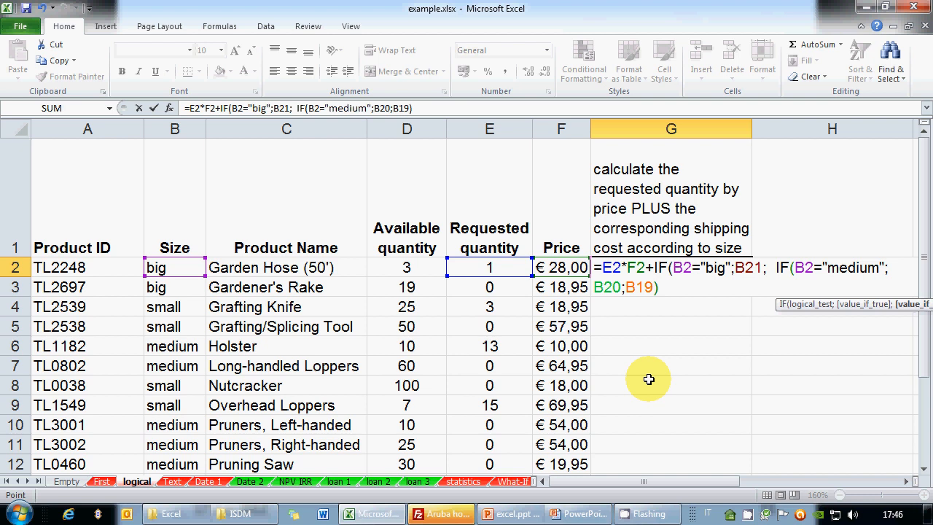
text())
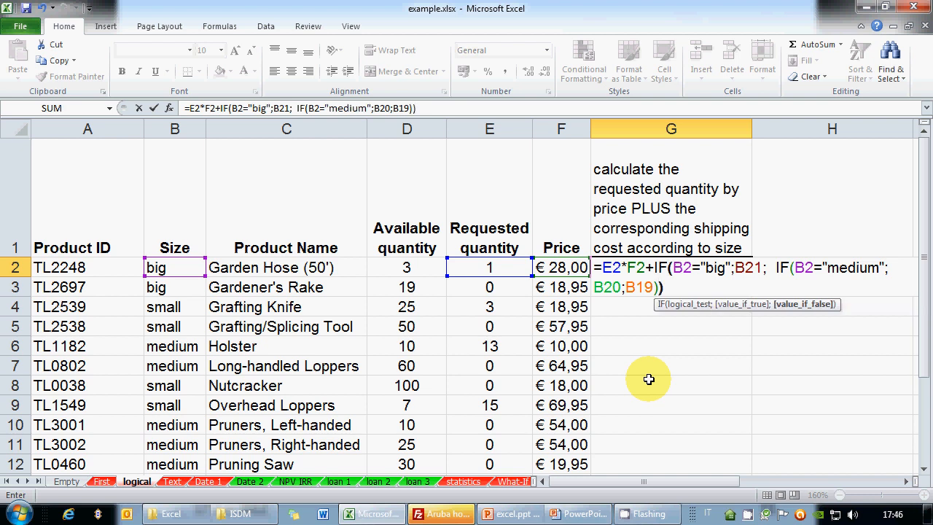
key(Return)
key(Up)
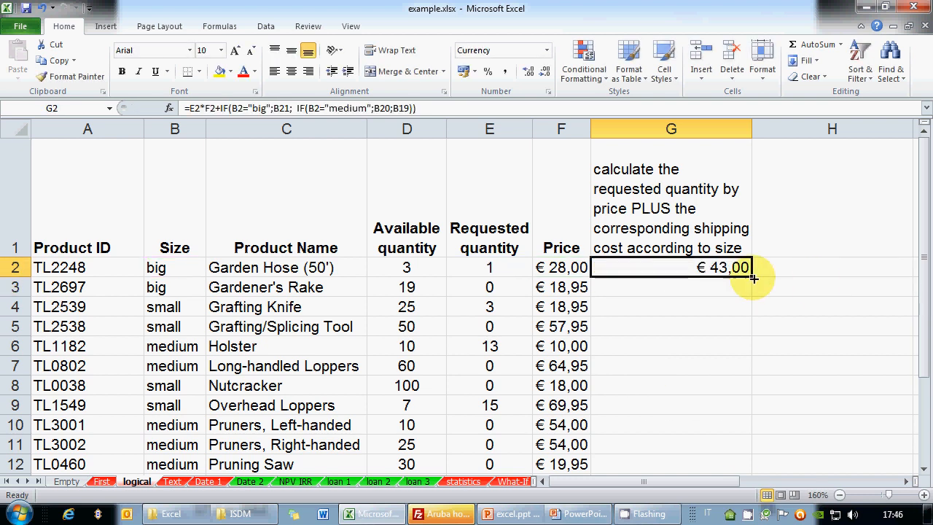
Fill the order cost formula from G2 down to G16, and reselect G2.
drag(753, 277, 726, 436)
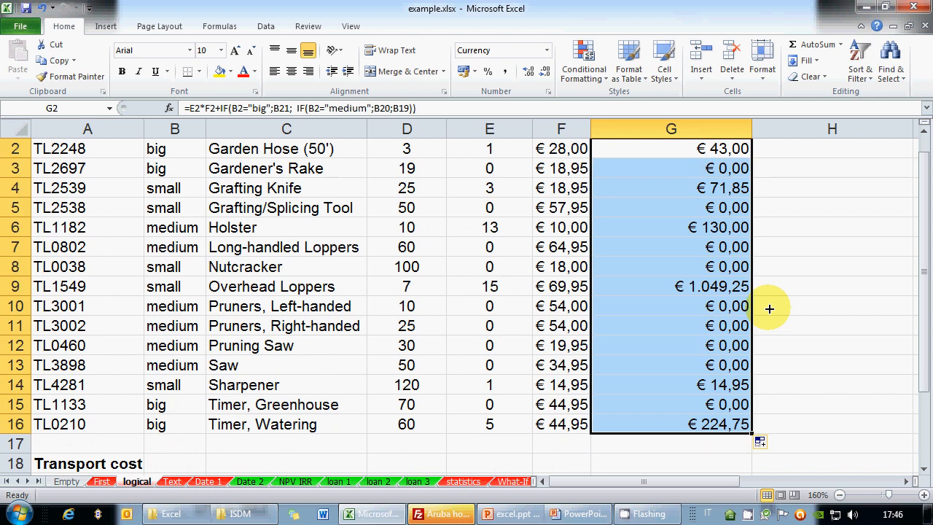
scroll(769, 308, up, 1)
click(666, 267)
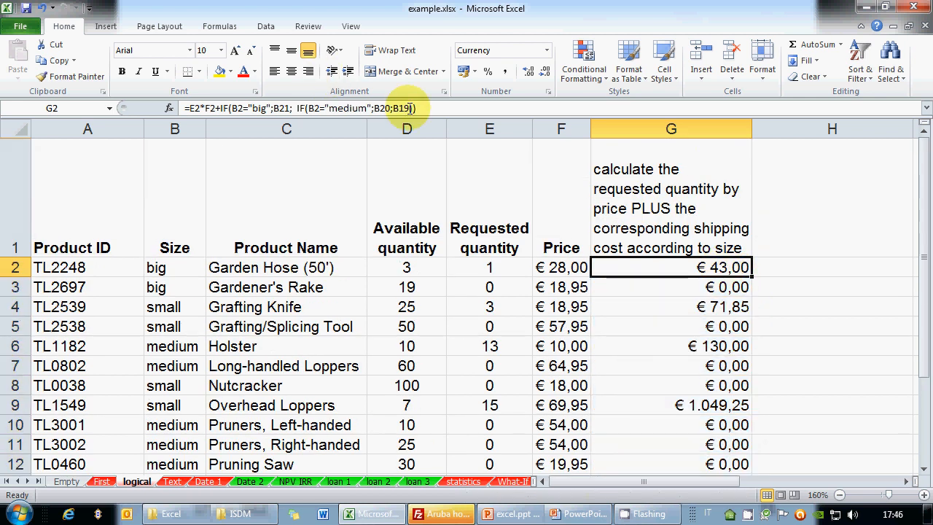
Open the formula in G2 and examine its E2*F2 part and its nested IF part.
double_click(649, 268)
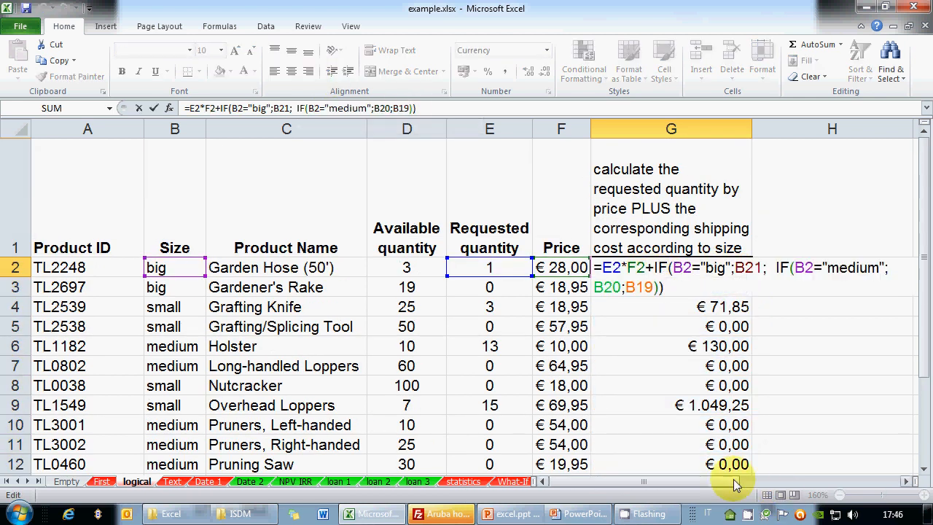
click(906, 481)
click(906, 481)
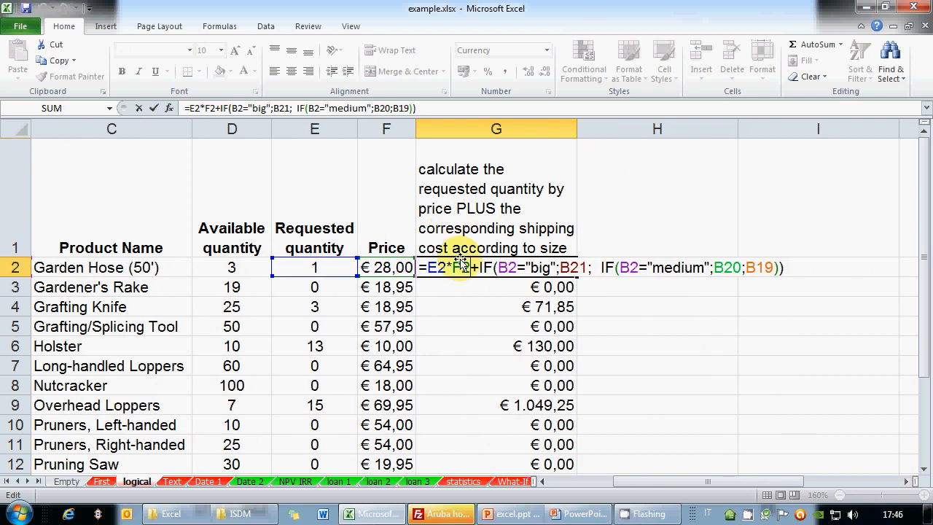
drag(427, 267, 475, 270)
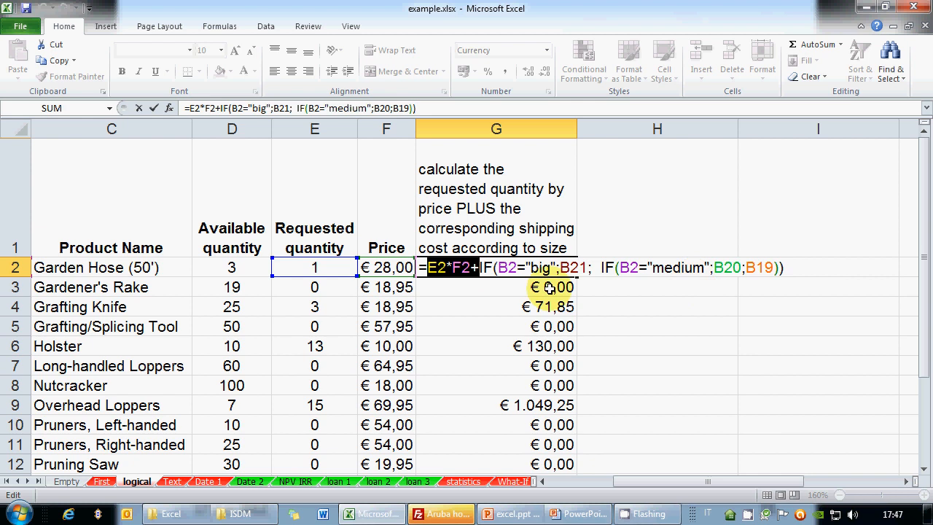
click(451, 267)
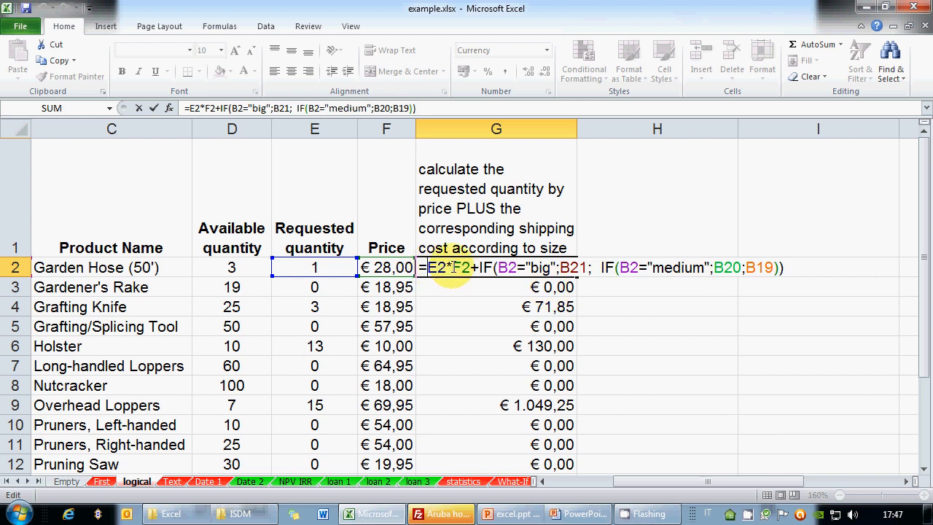
drag(478, 268, 786, 269)
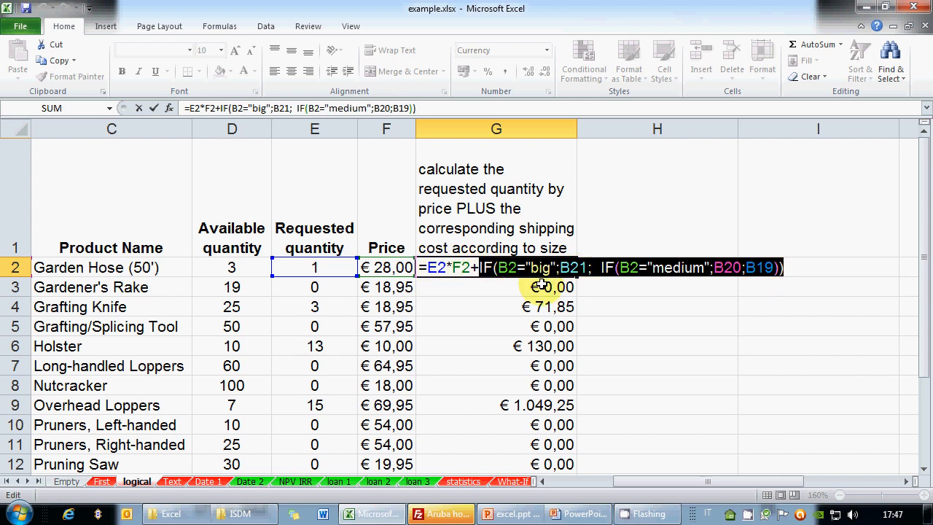
click(499, 266)
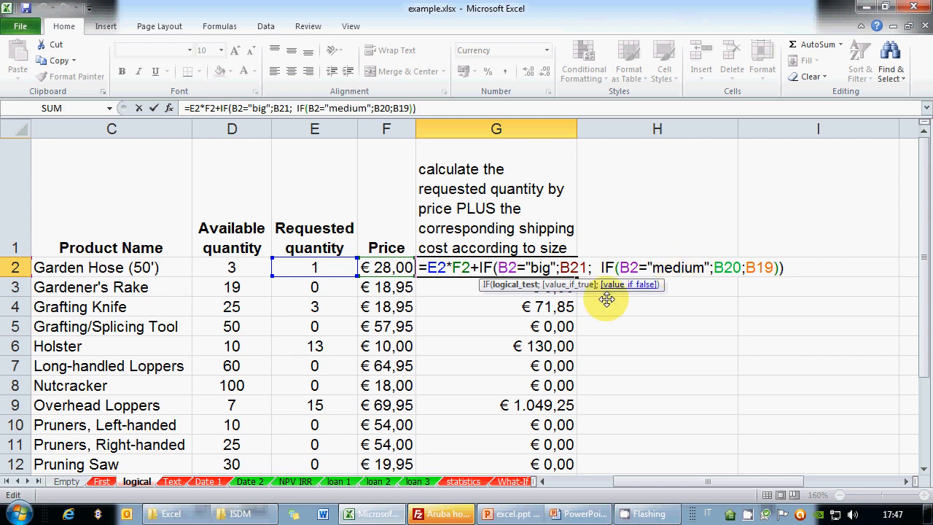
click(471, 268)
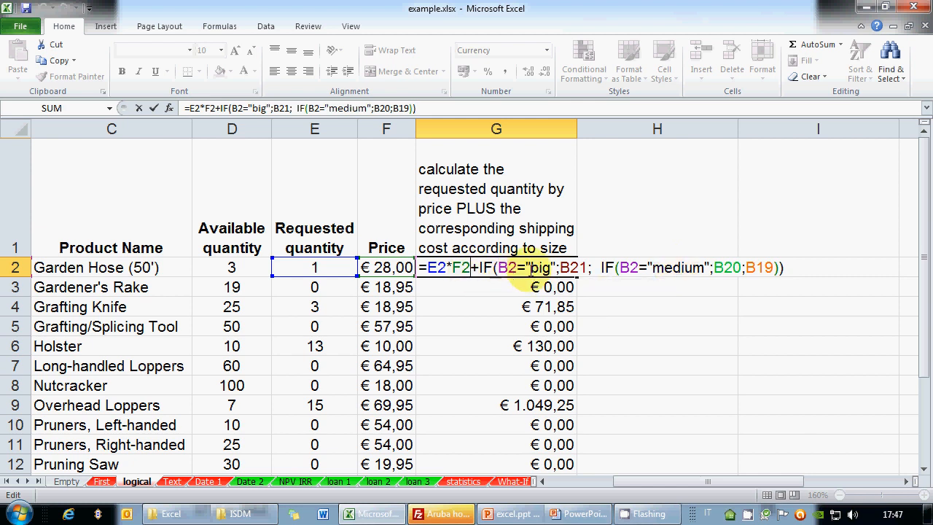
Replace the text "big" in the first IF's logical test in G2 with a reference to A21.
click(526, 269)
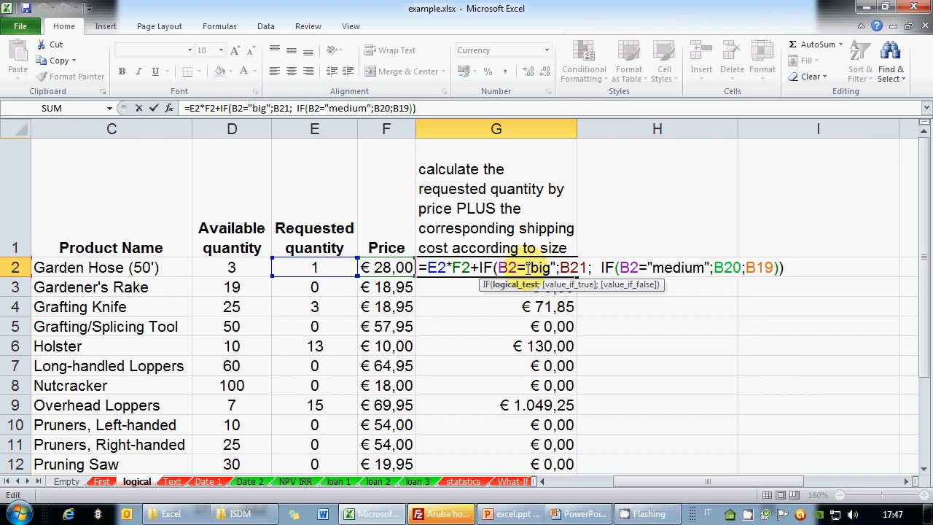
drag(527, 268, 558, 269)
key(Delete)
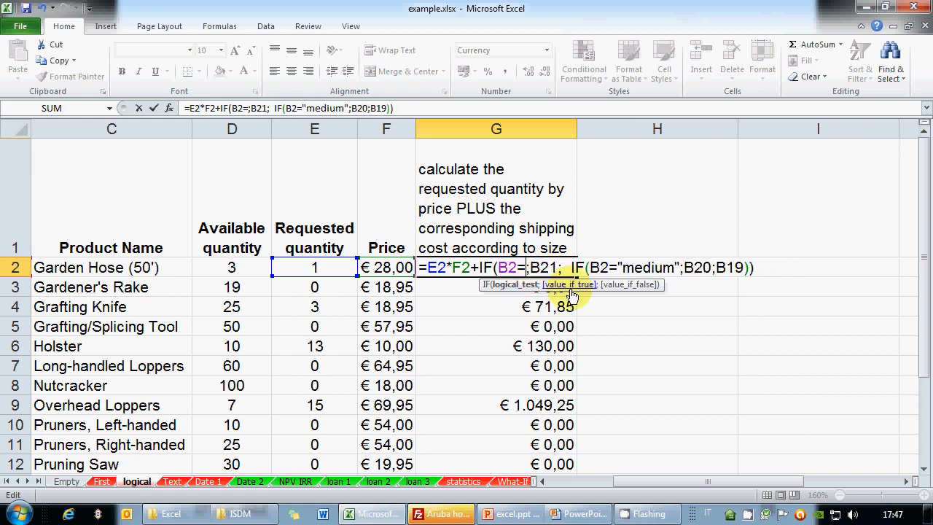
click(588, 481)
scroll(265, 411, down, 2)
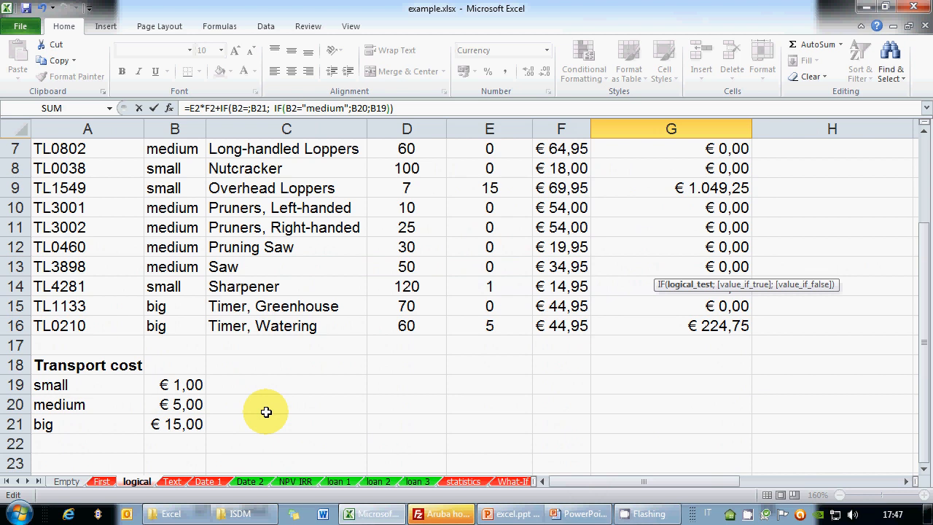
click(113, 422)
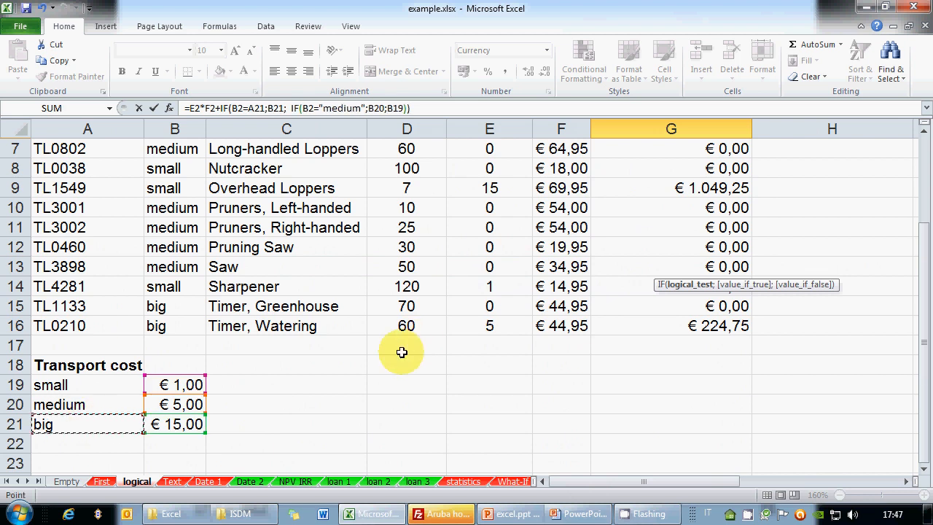
Replace the A21 reference in the first IF's logical test in G2 with the text "big", and confirm the formula.
scroll(401, 352, up, 2)
drag(701, 269, 725, 269)
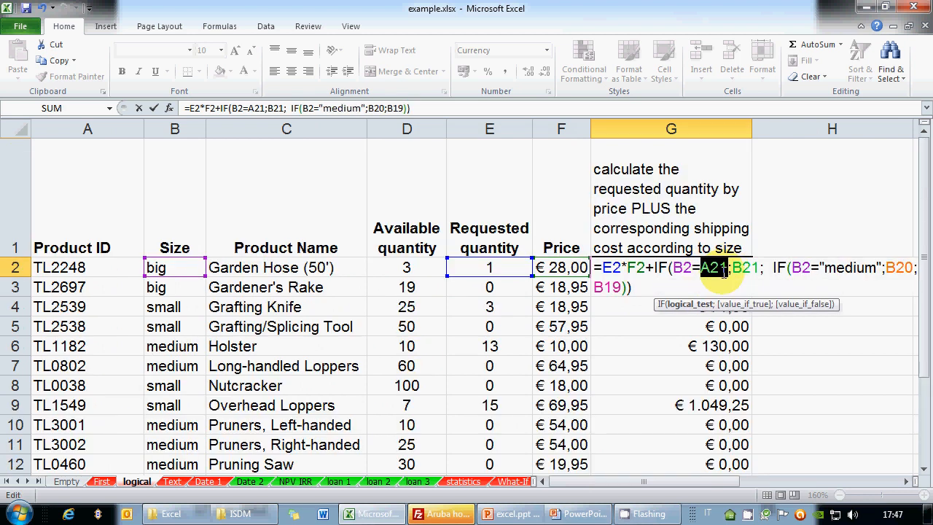
text("big")
key(ctrl+Return)
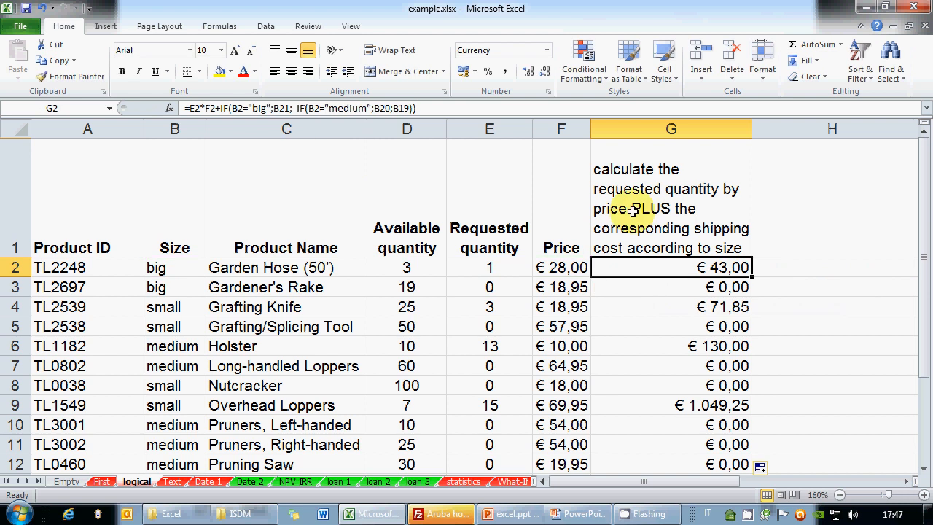
Open the formula in G2 and examine its references to E2, F2, B2 and B21 against the sheet.
click(316, 109)
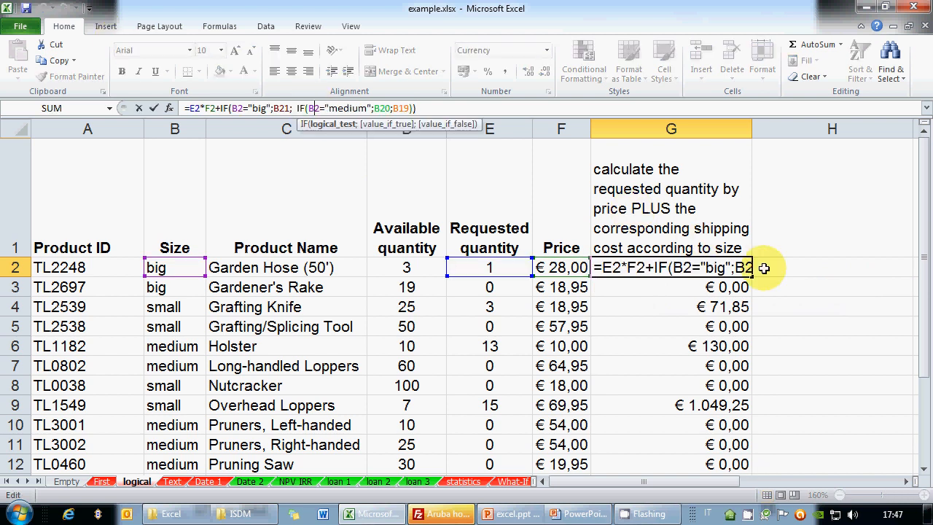
click(714, 267)
click(906, 481)
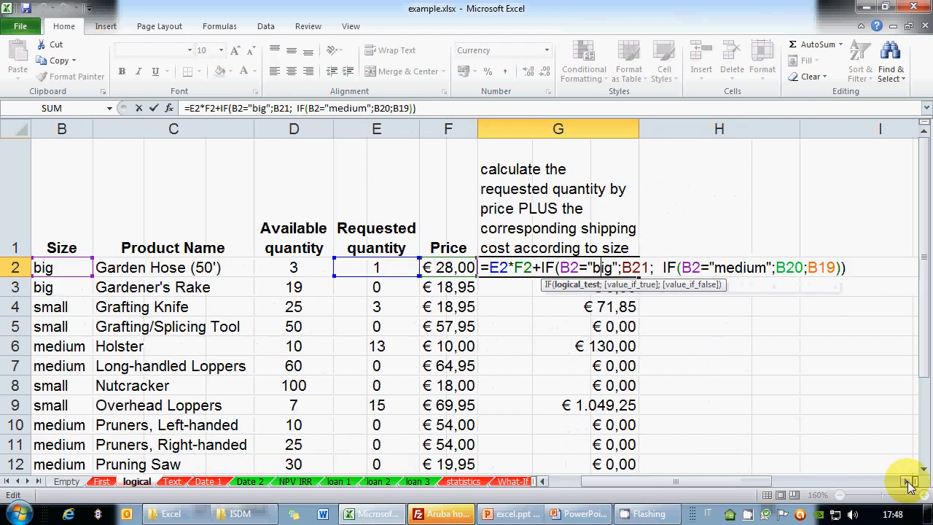
click(905, 481)
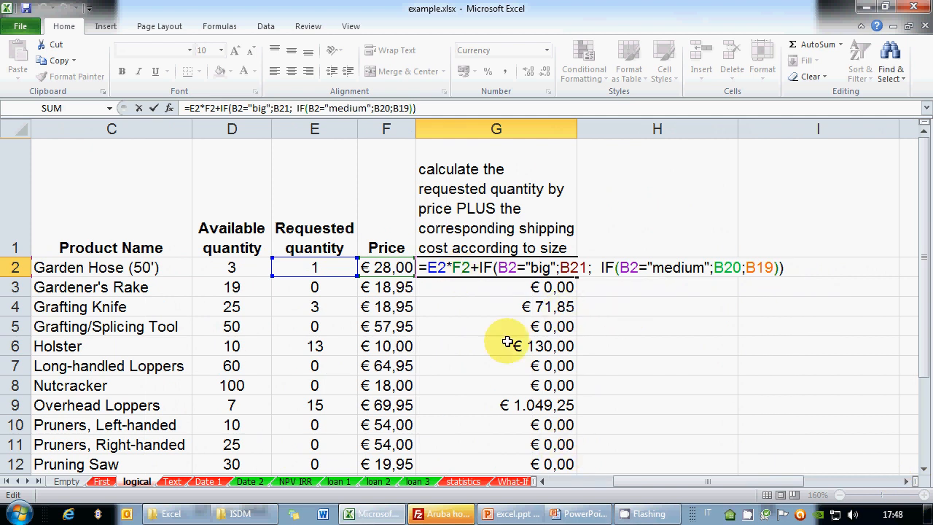
drag(427, 270, 446, 271)
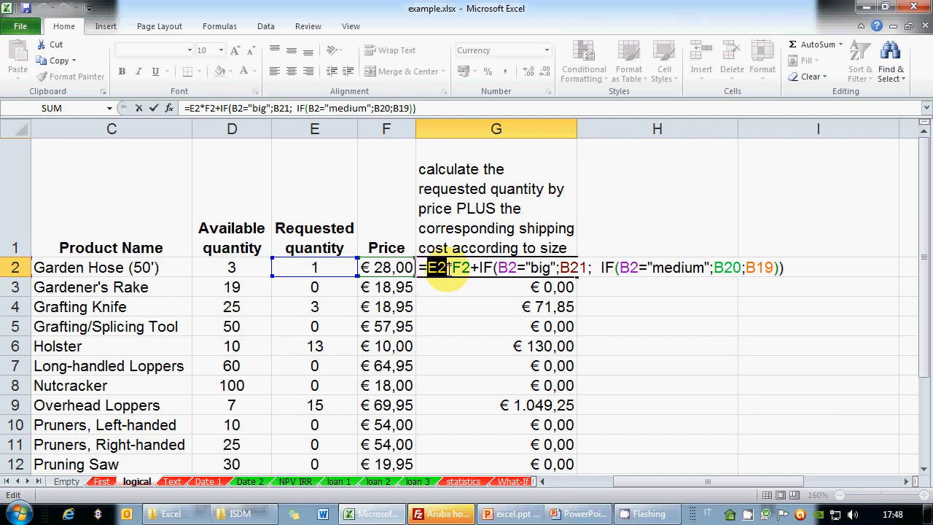
click(458, 271)
double_click(458, 270)
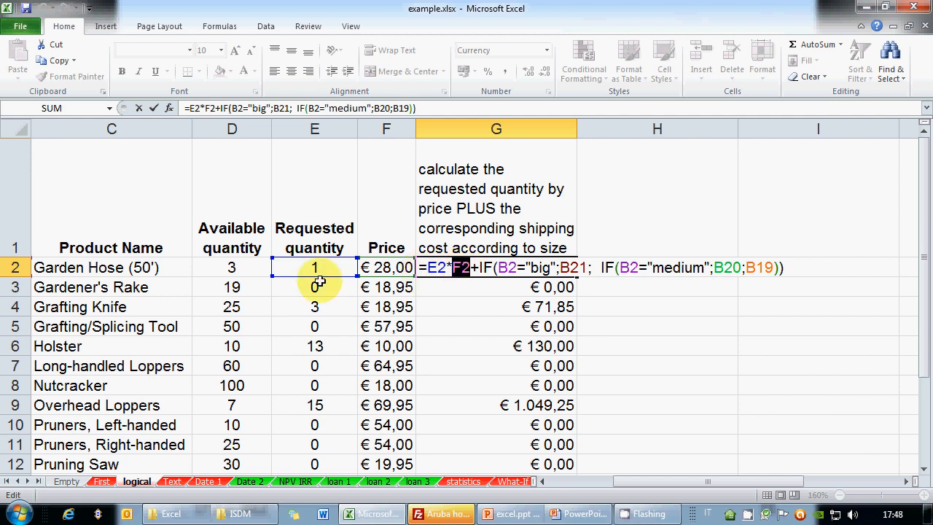
double_click(509, 267)
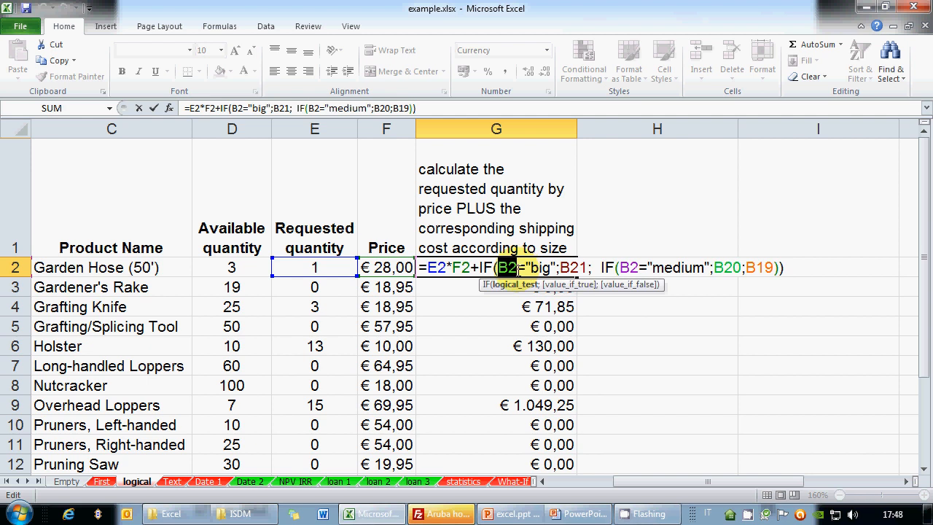
double_click(575, 268)
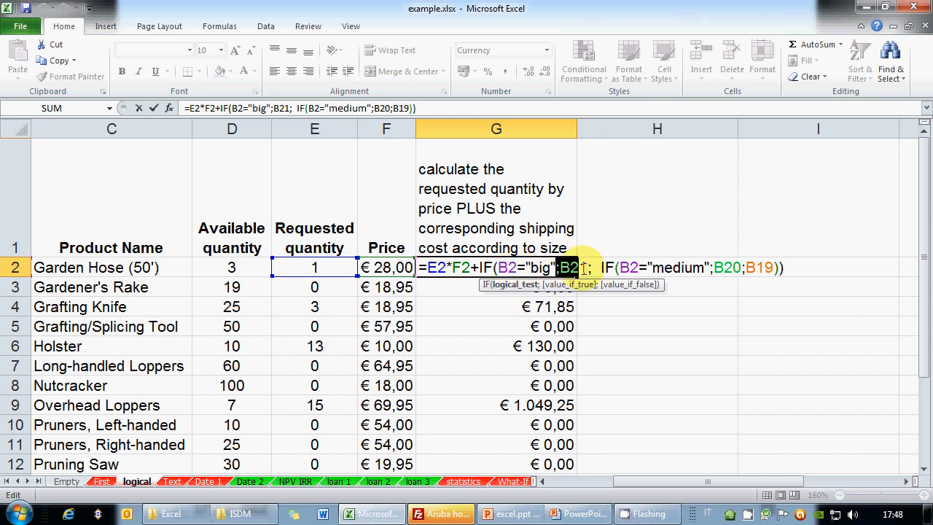
drag(582, 268, 587, 268)
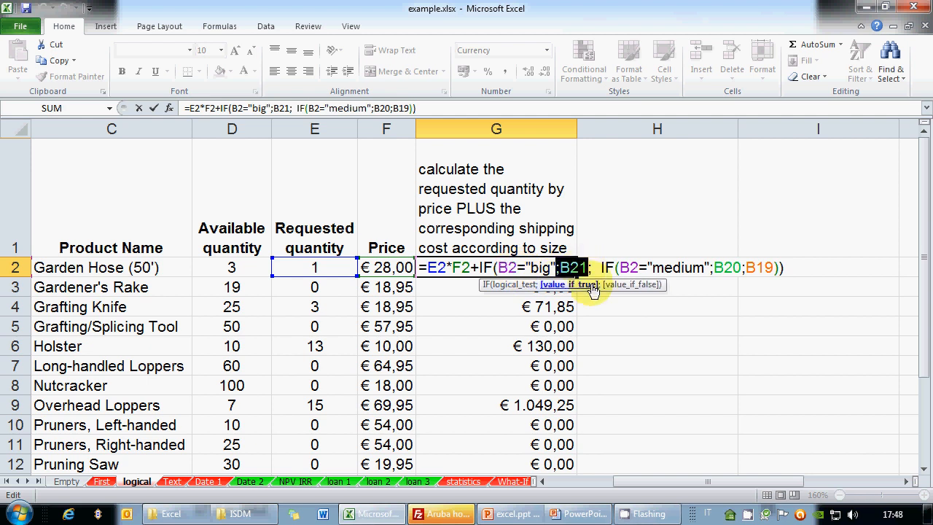
scroll(625, 422, down, 4)
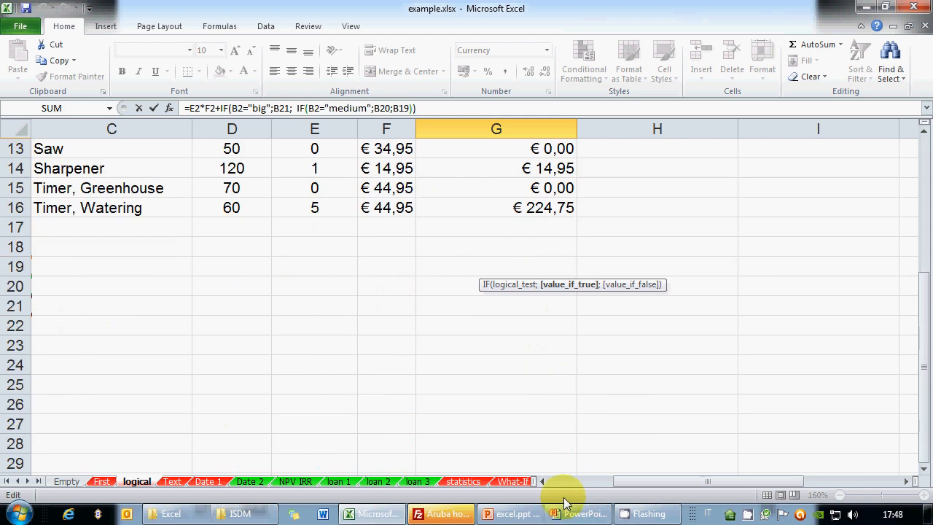
scroll(183, 313, left, 2)
scroll(381, 364, up, 4)
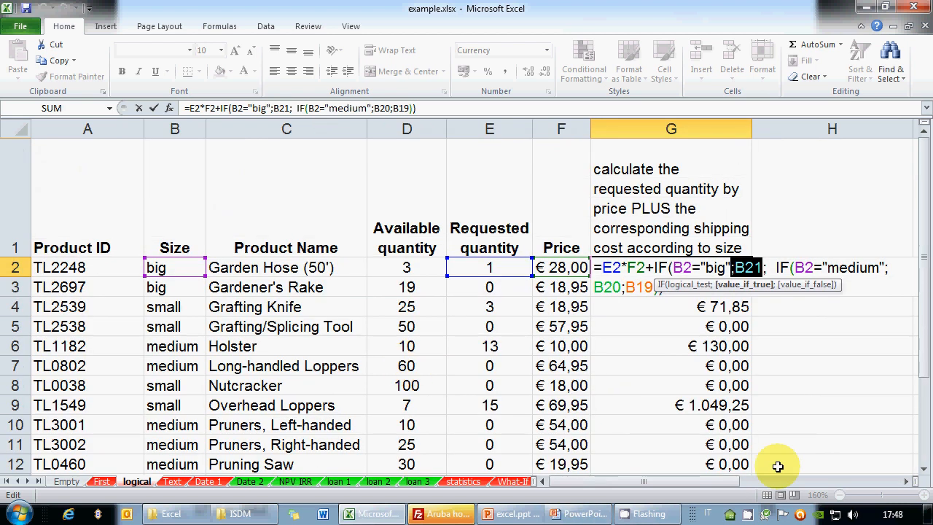
scroll(919, 478, right, 2)
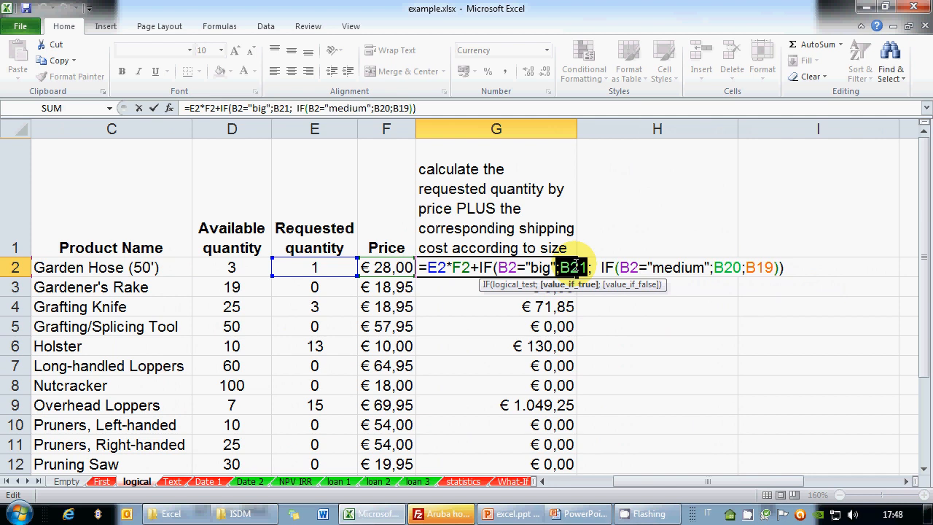
Fix the rows of the three transport cost references in G2 as B$21, B$20 and B$19, and confirm the formula.
click(576, 268)
text($)
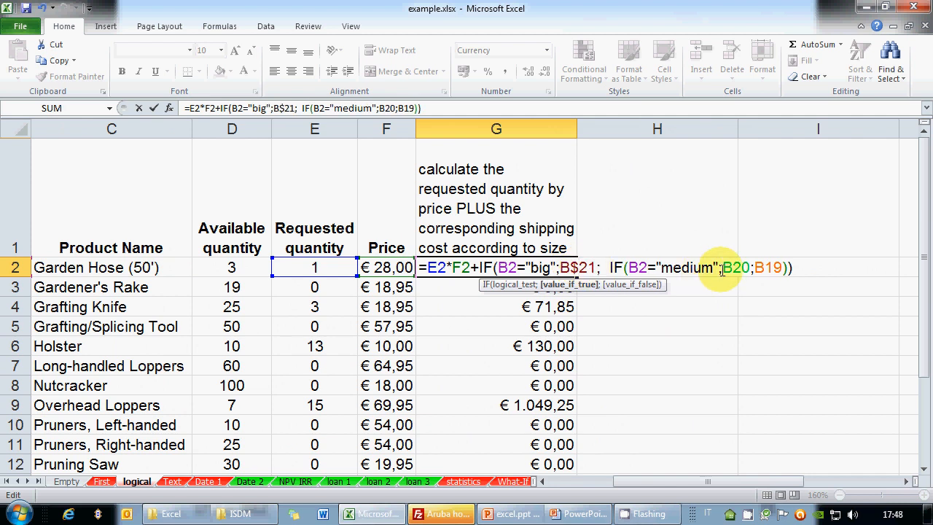
click(733, 268)
text($)
click(765, 269)
text($)
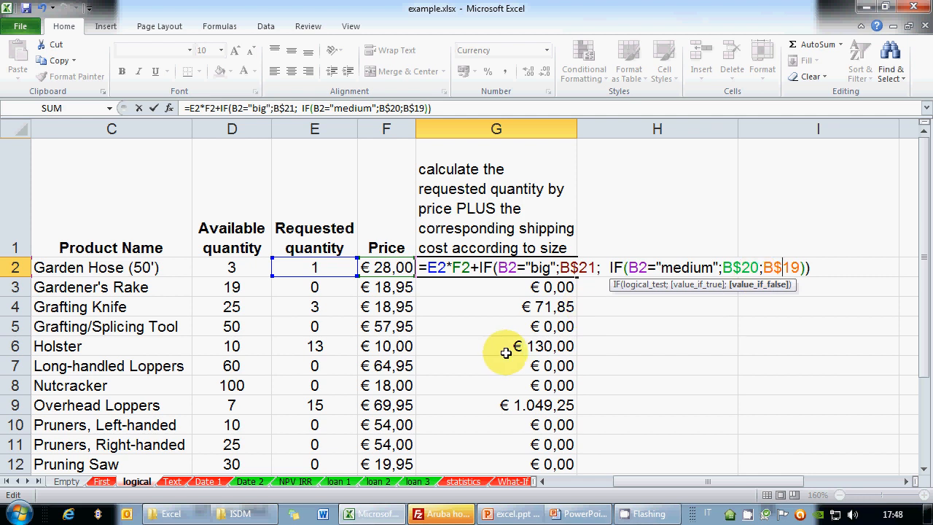
key(Return)
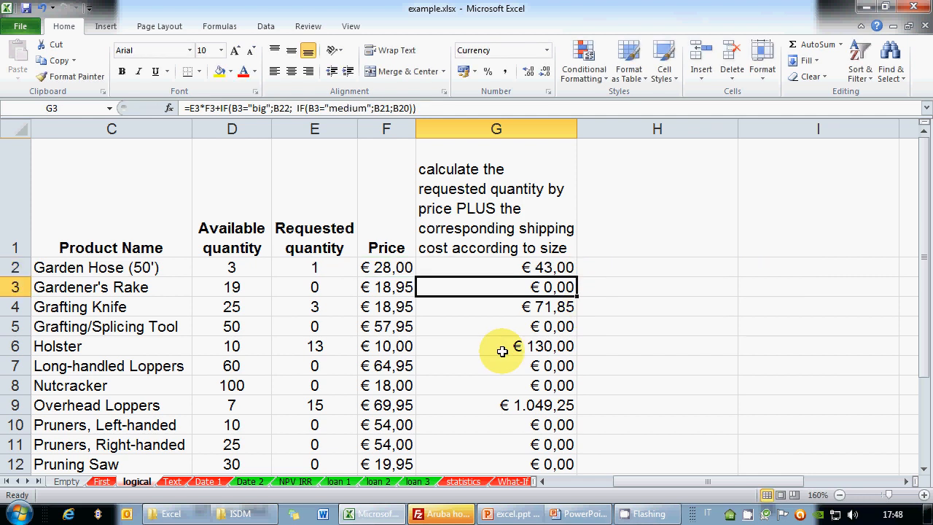
Fill the formula with the fixed-row transport costs from G2 down to G16.
click(575, 276)
drag(578, 275, 569, 435)
scroll(589, 350, up, 1)
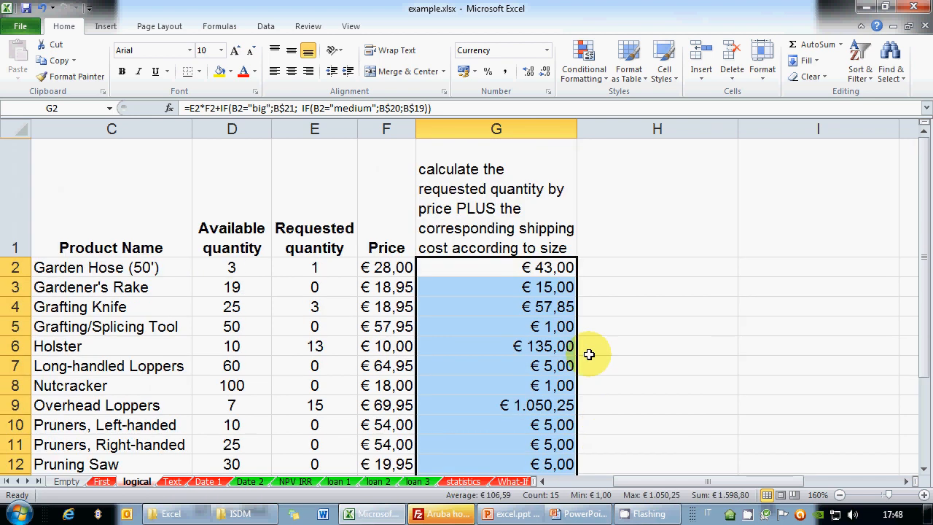
Replace the text "big" in the first logical test of the G2 formula with a reference to A21.
click(552, 277)
click(352, 107)
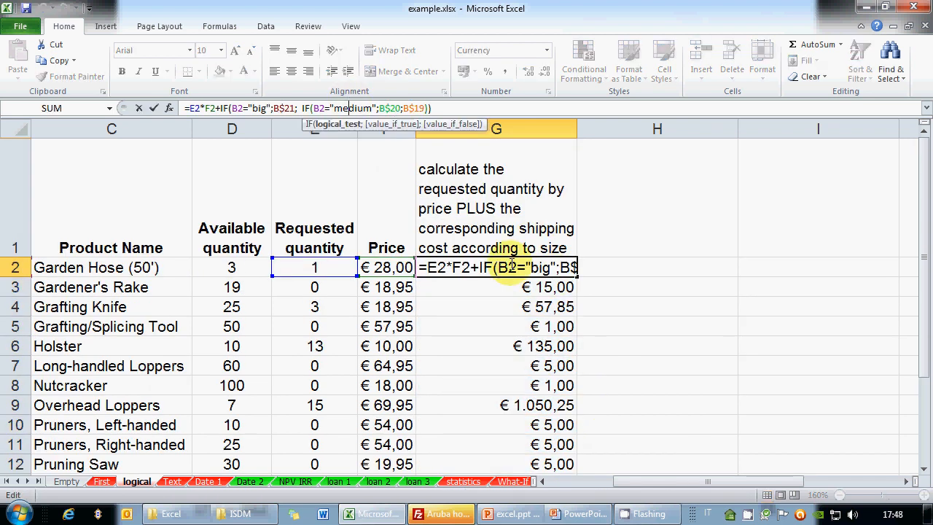
click(460, 276)
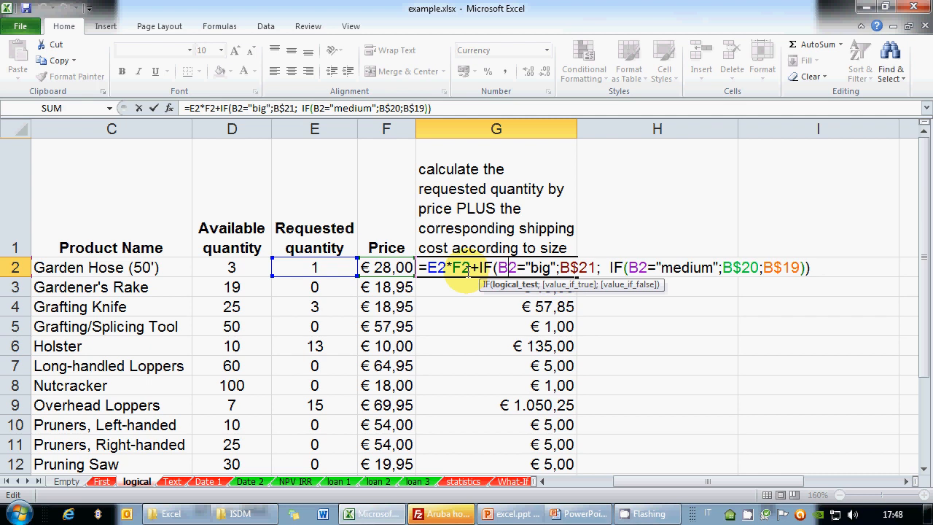
drag(526, 268, 555, 269)
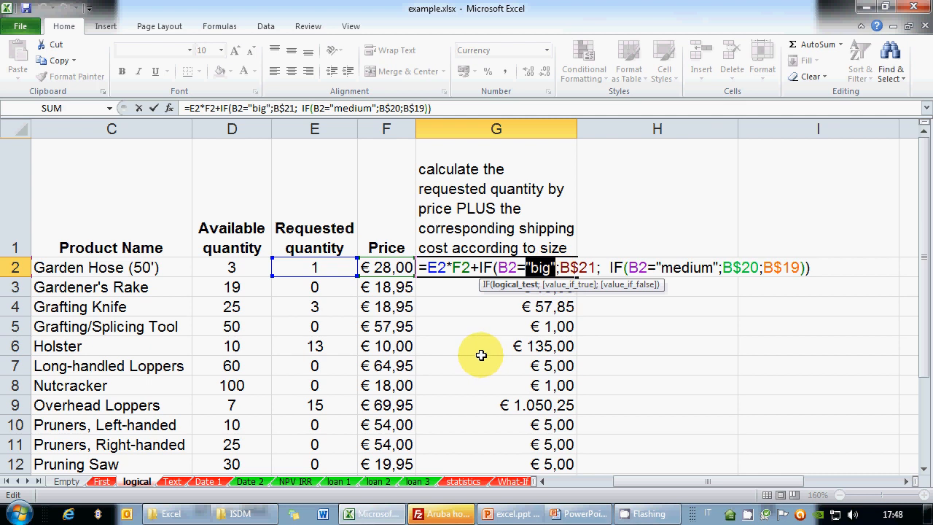
scroll(472, 425, down, 1)
click(551, 481)
click(552, 482)
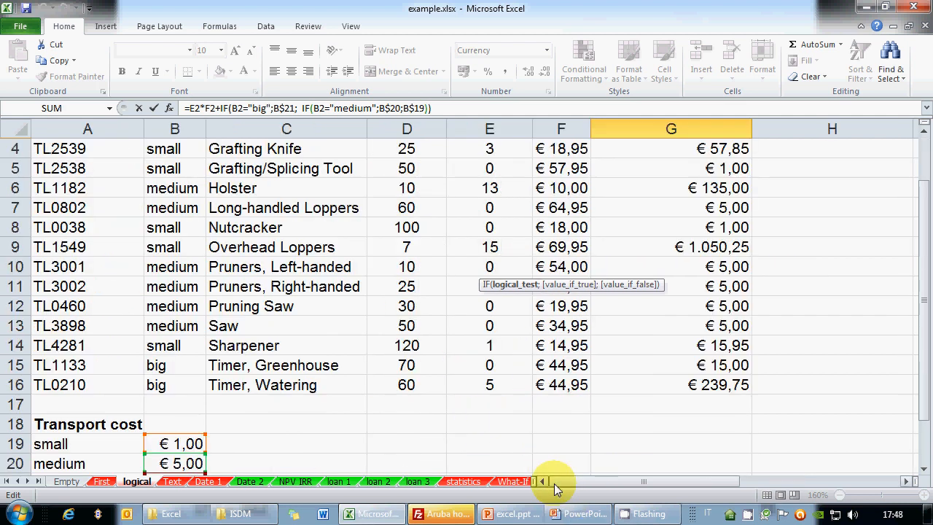
scroll(113, 433, down, 1)
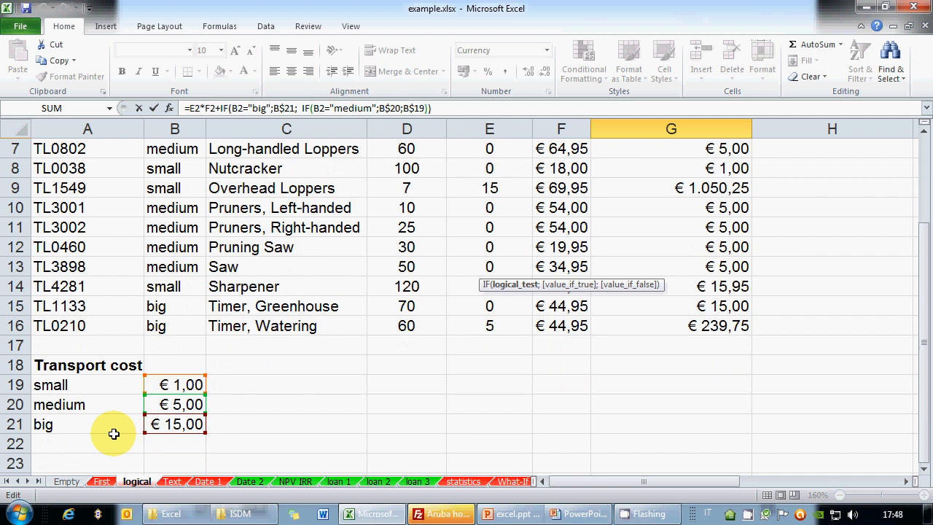
click(114, 433)
scroll(510, 358, up, 2)
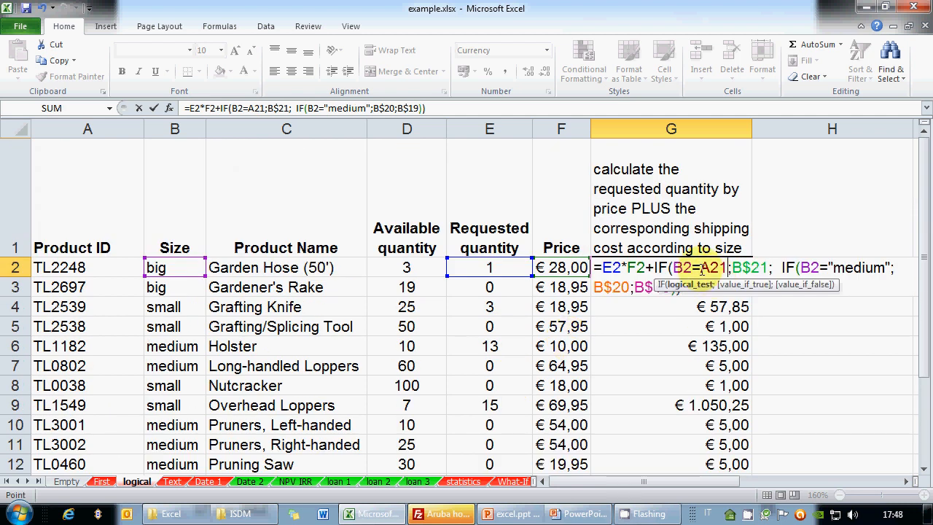
Fix only the row of the A21 reference in the first logical test, making it A$21.
drag(702, 270, 728, 268)
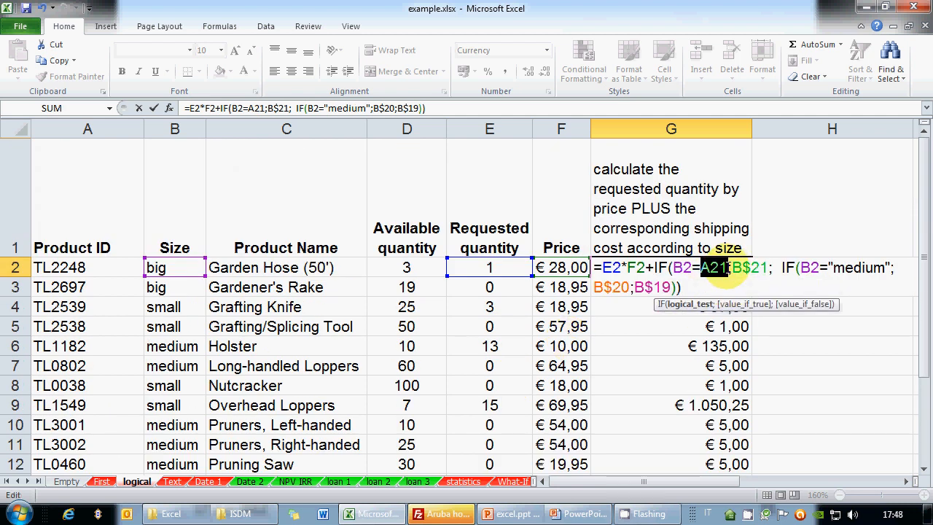
key(F4)
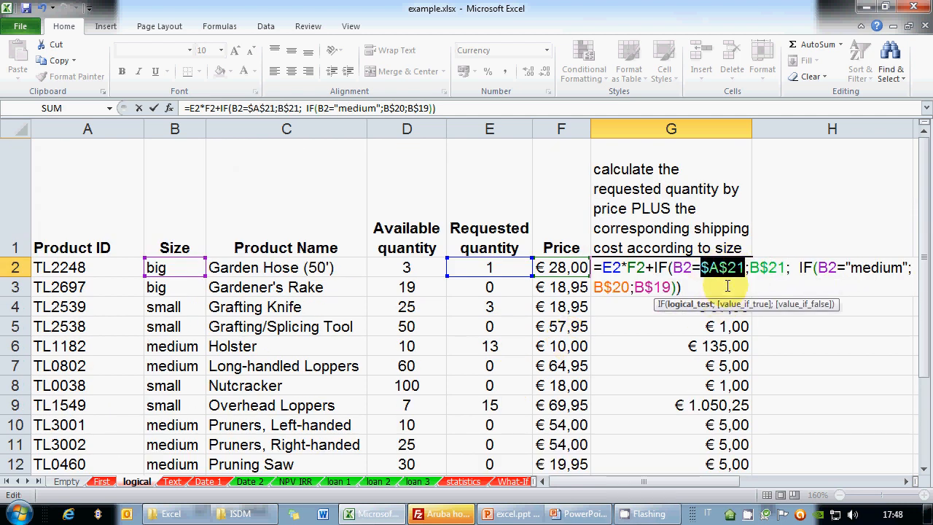
click(906, 481)
click(906, 481)
click(571, 270)
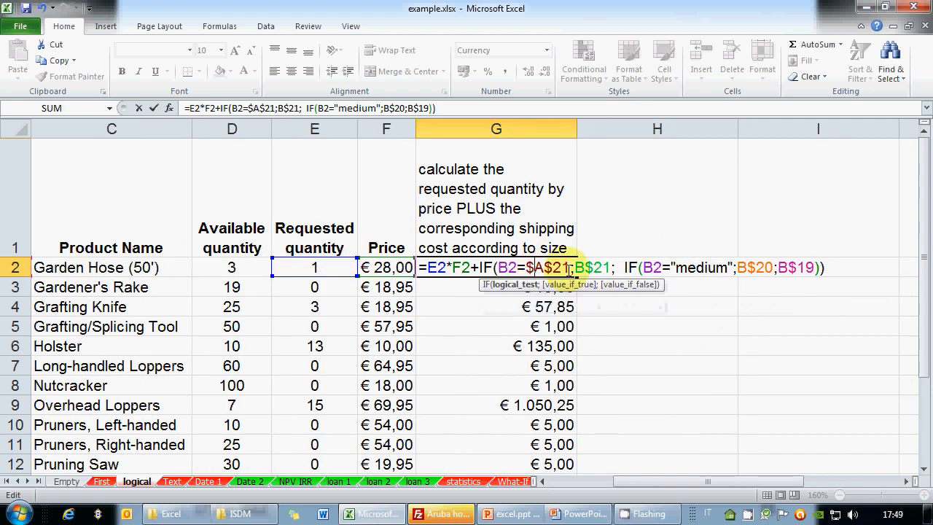
key(BackSpace)
Replace the text "medium" in the nested IF's logical test in G2 with A$22, and confirm the formula.
drag(661, 268, 726, 268)
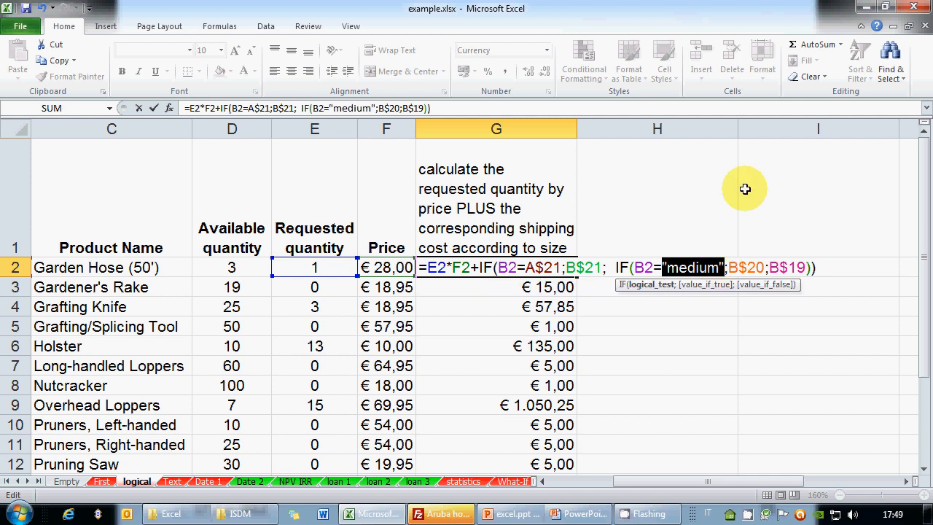
text(A)
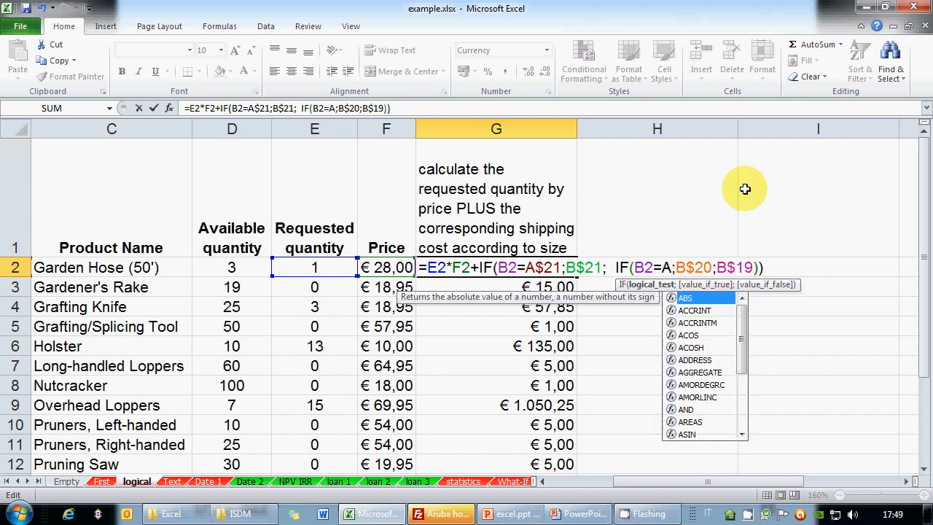
text($22)
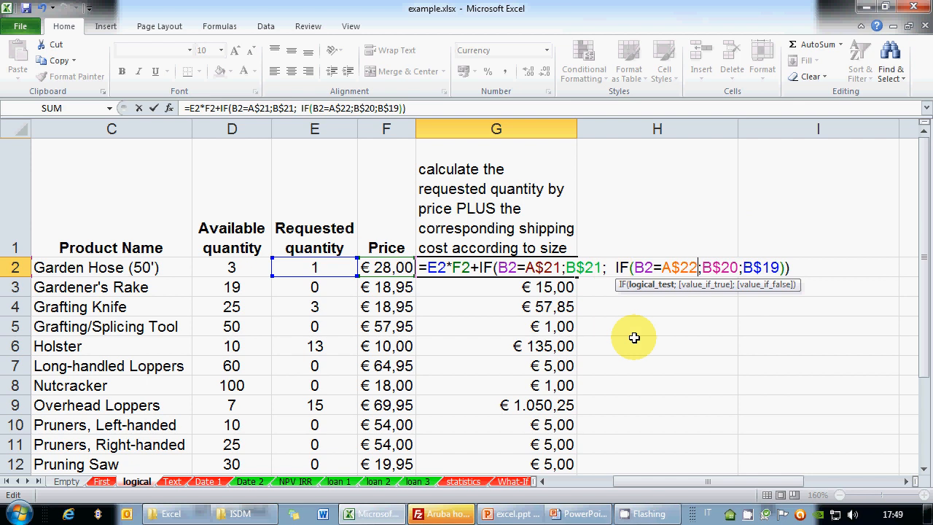
key(ctrl+Return)
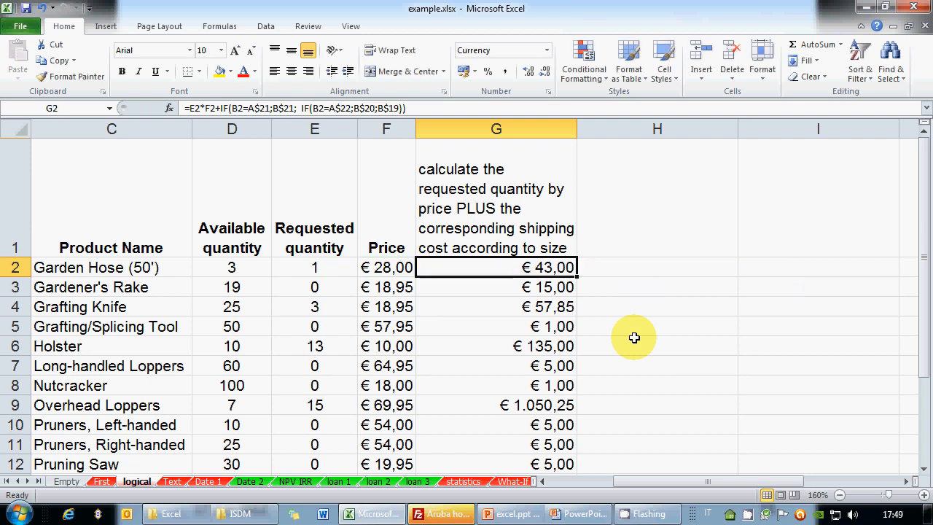
Fill the G2 formula with the A$21 and A$22 tests down column G, and reselect G2.
drag(576, 276, 568, 426)
scroll(583, 438, up, 1)
click(525, 262)
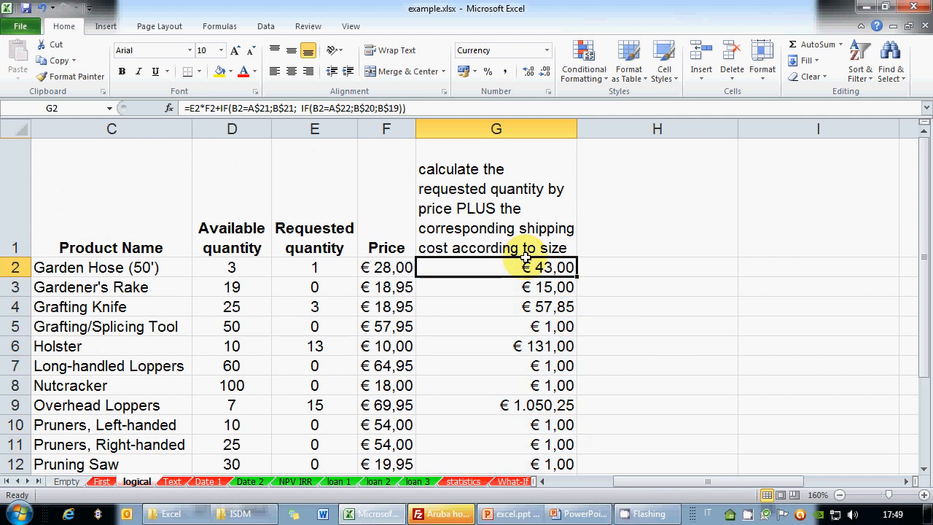
Undo the last fill and the last formula edit in G2, and review the formula in G2.
click(43, 11)
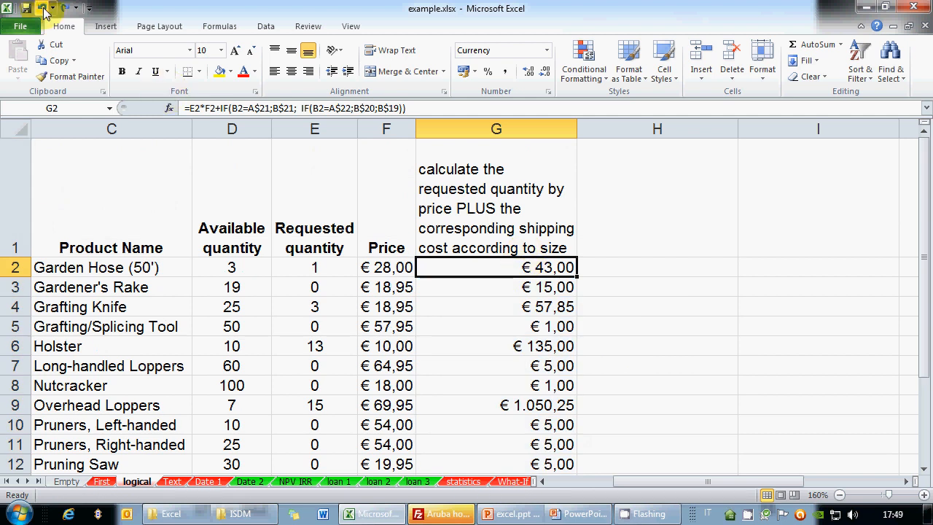
click(43, 10)
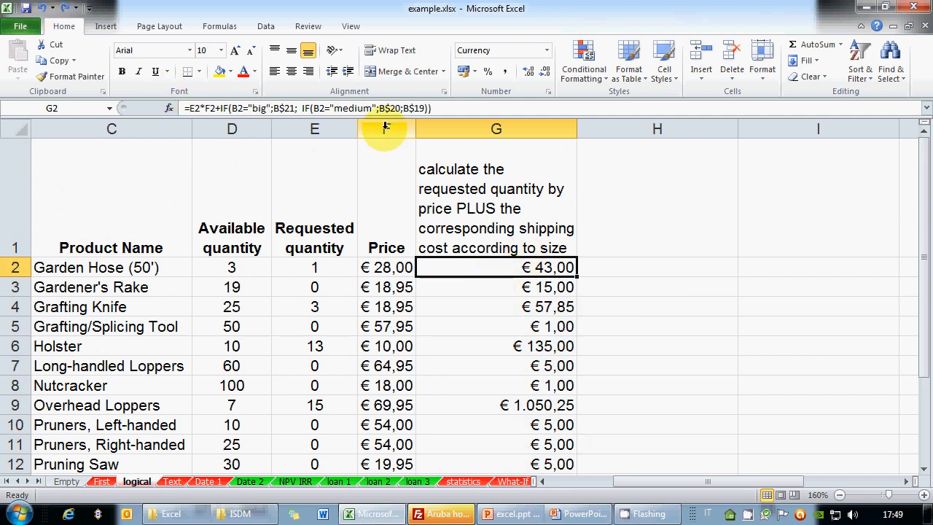
key(F2)
click(483, 267)
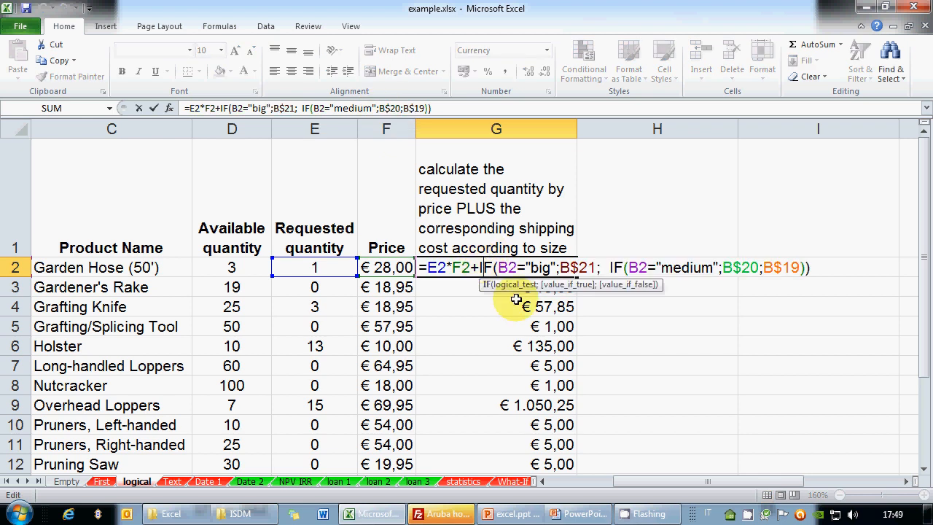
click(642, 363)
click(536, 269)
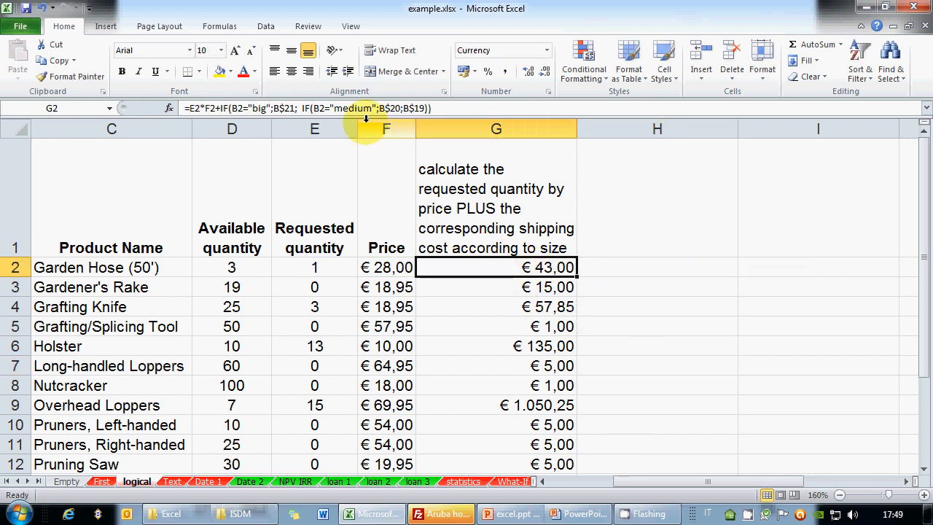
Copy the term E2*F2+ at the start of the G2 formula and delete it from in front of the first IF.
click(365, 110)
click(488, 266)
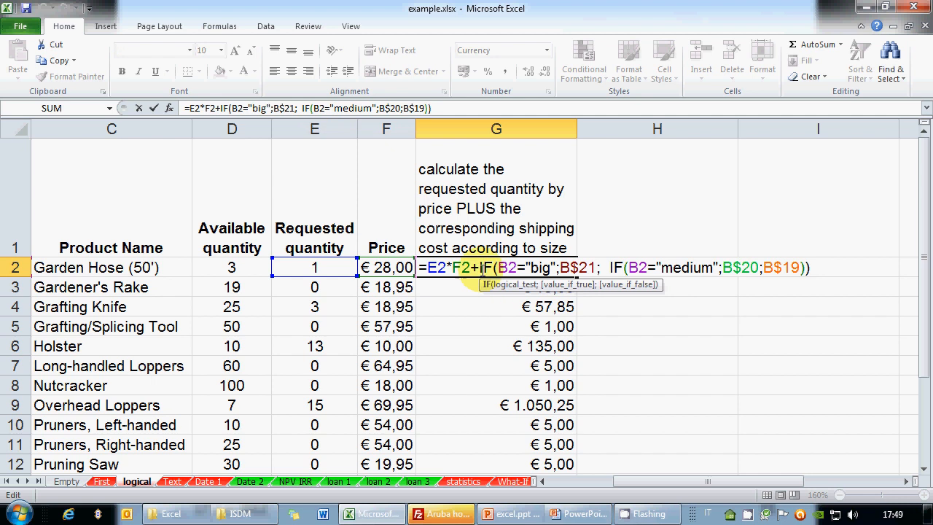
drag(479, 267, 428, 268)
key(ctrl+c)
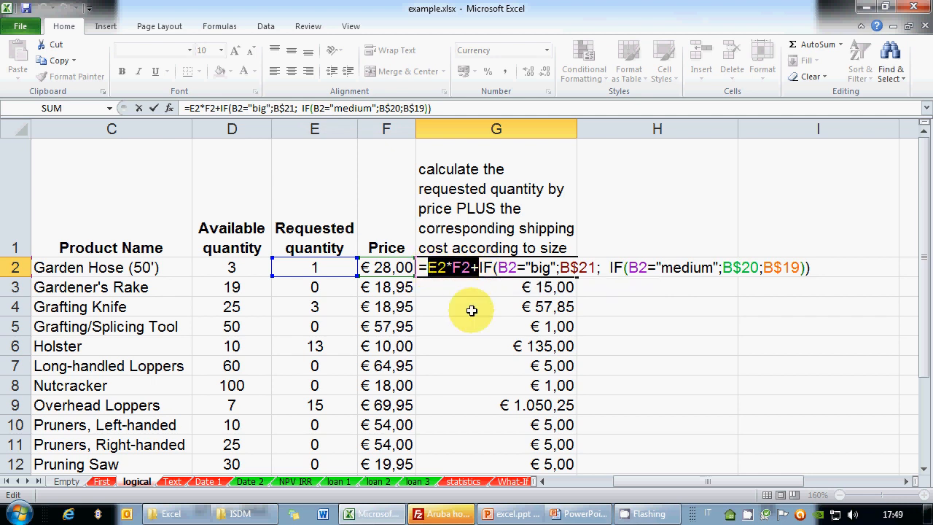
key(Delete)
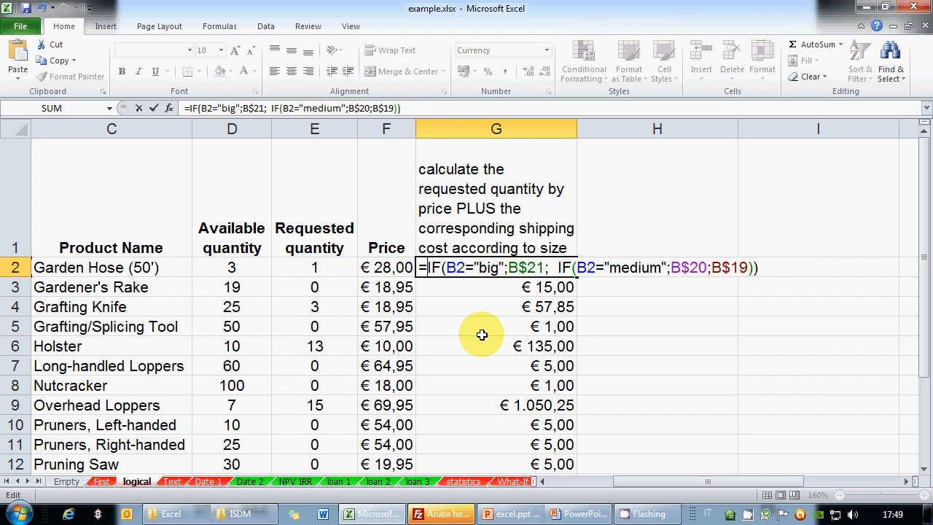
Paste the copied E2*F2+ term before B$21, B$20 and B$19 in the nested IF formula in G2.
click(508, 269)
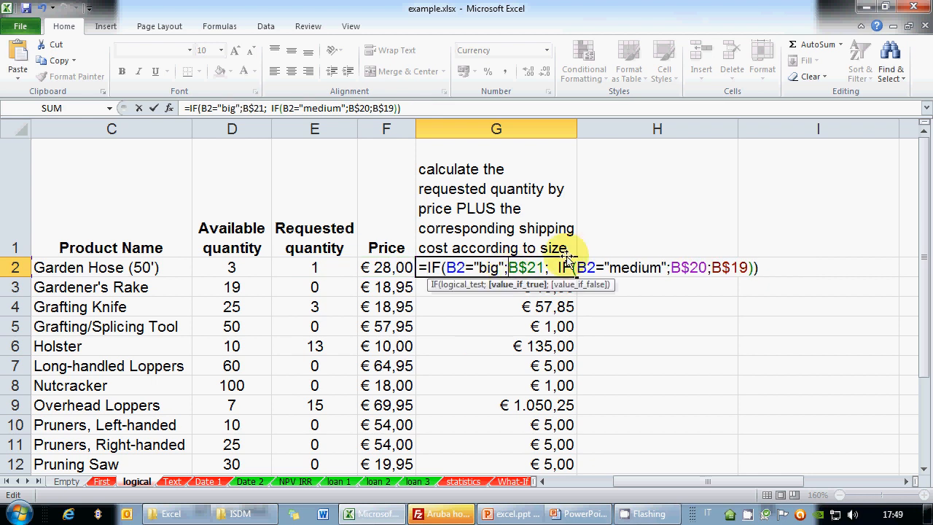
key(ctrl+v)
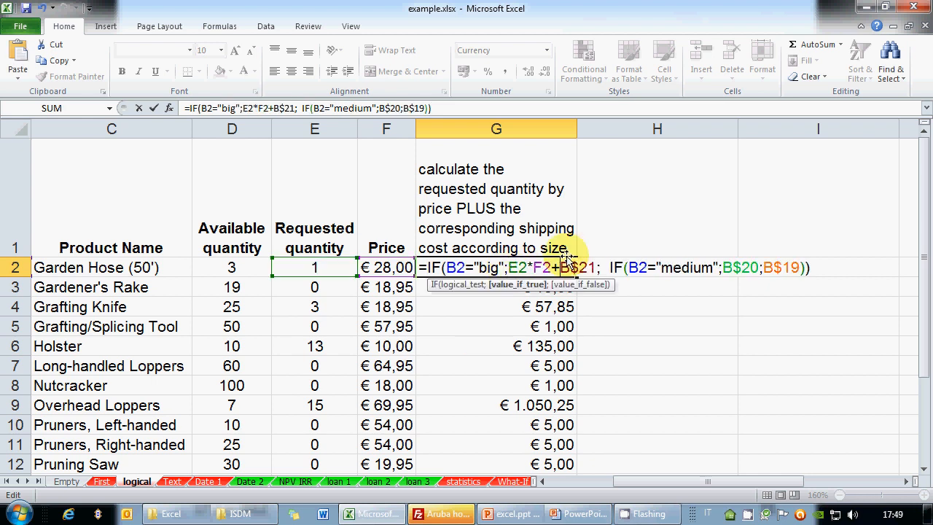
click(722, 268)
key(ctrl+v)
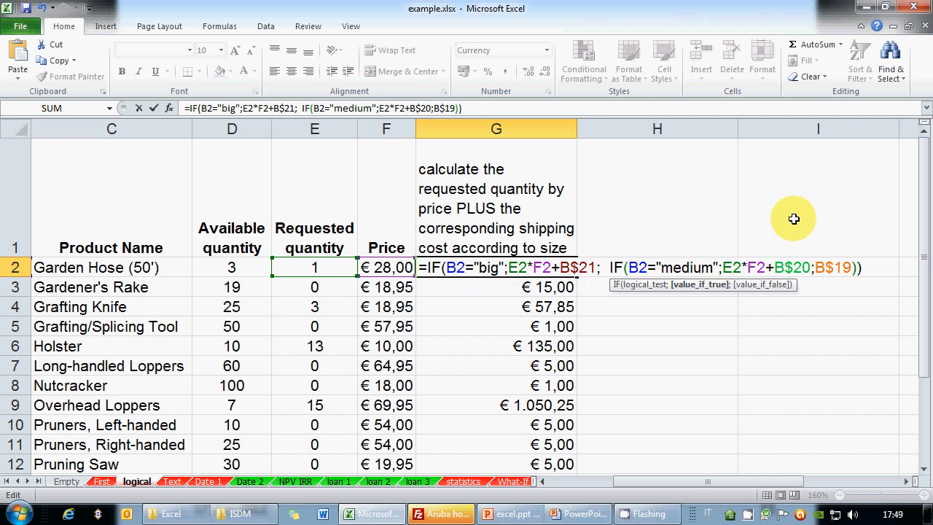
click(815, 267)
key(ctrl+v)
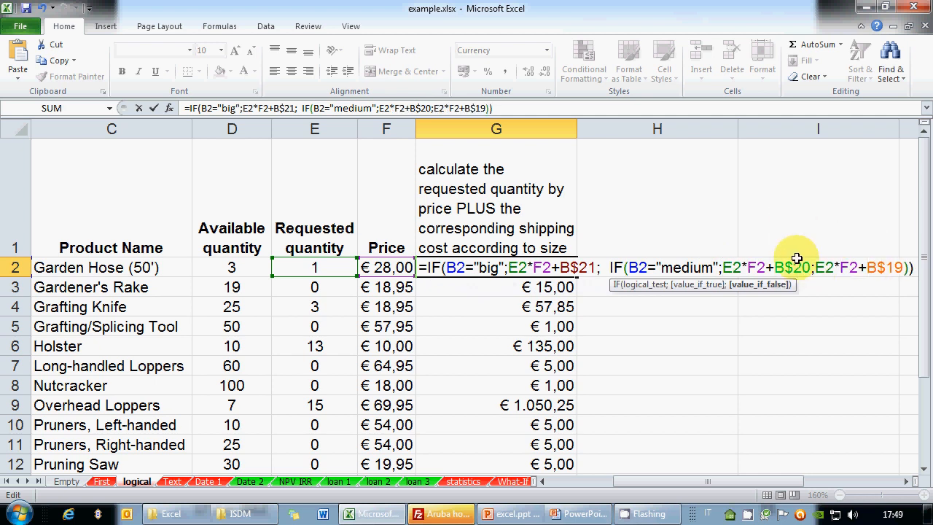
Review the E2*F2 branches in G2, confirm the formula and fill it down column G to row 16.
drag(508, 267, 596, 268)
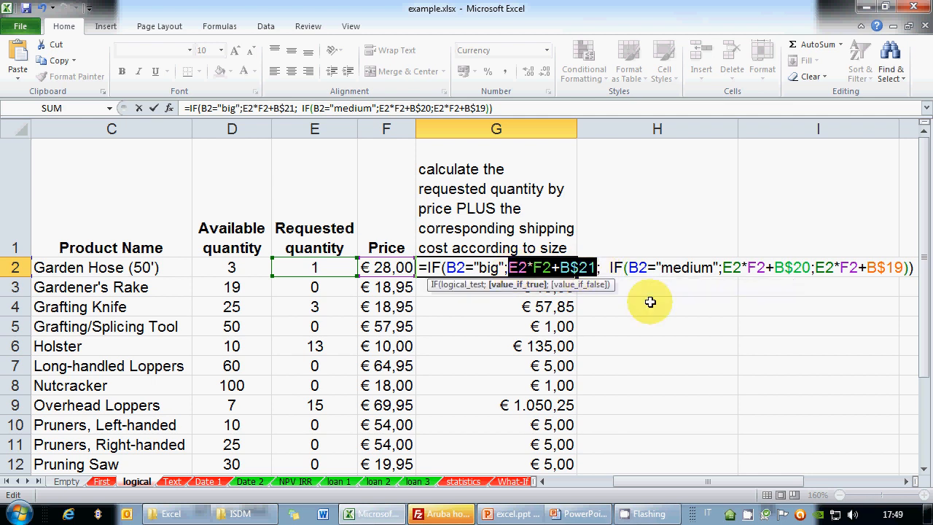
drag(722, 268, 904, 268)
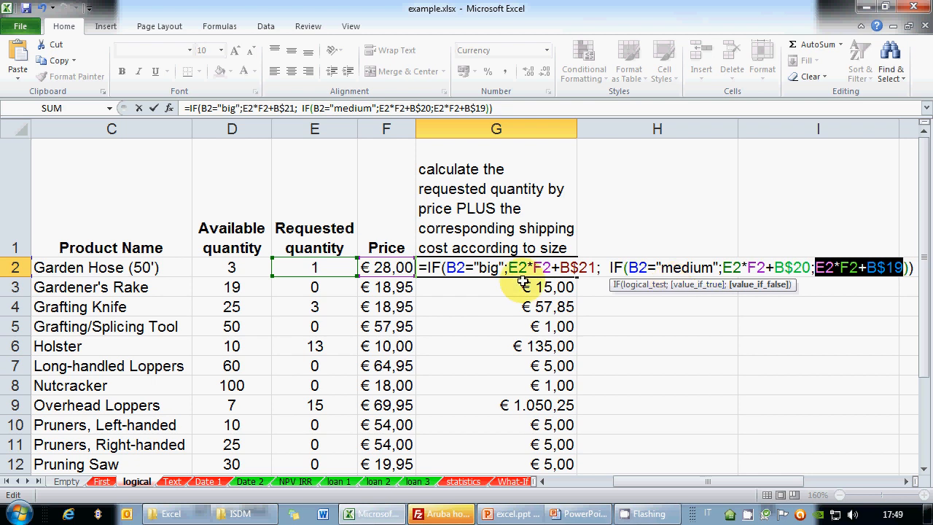
drag(508, 267, 587, 271)
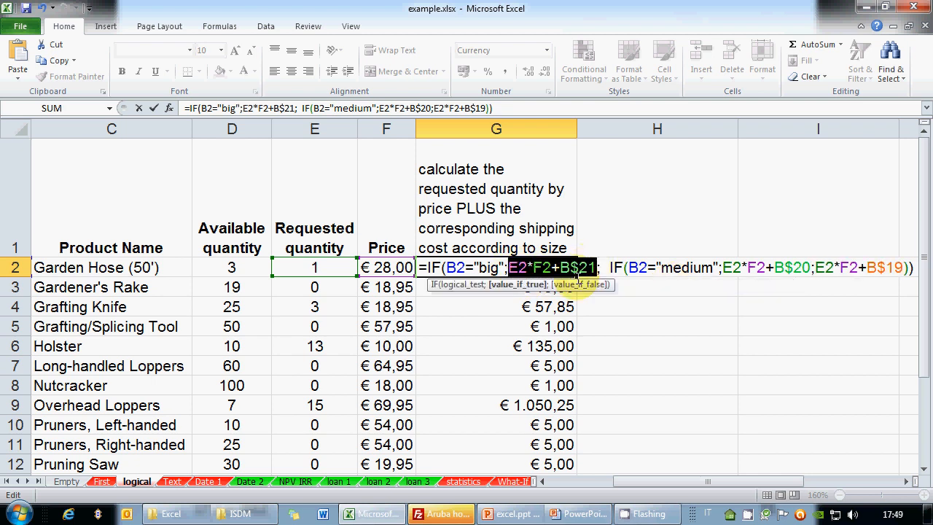
key(Return)
key(Up)
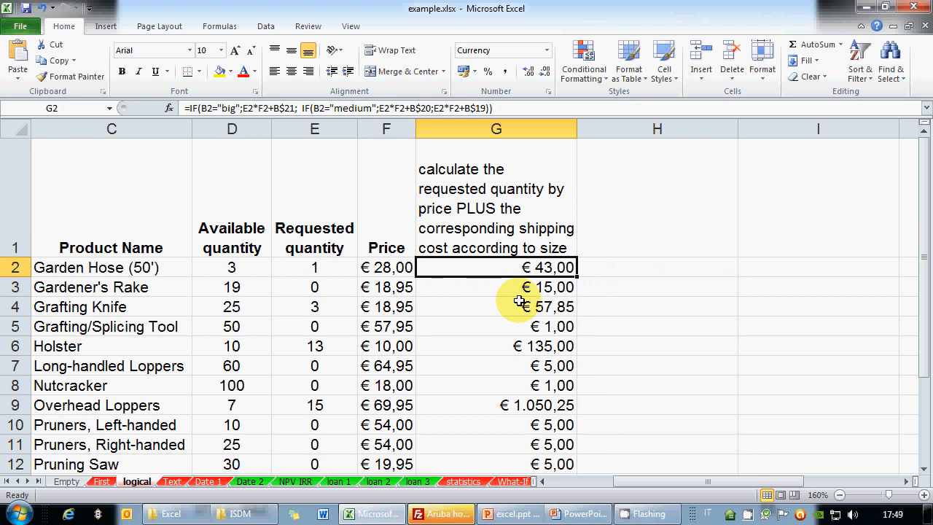
drag(578, 293, 558, 433)
click(548, 386)
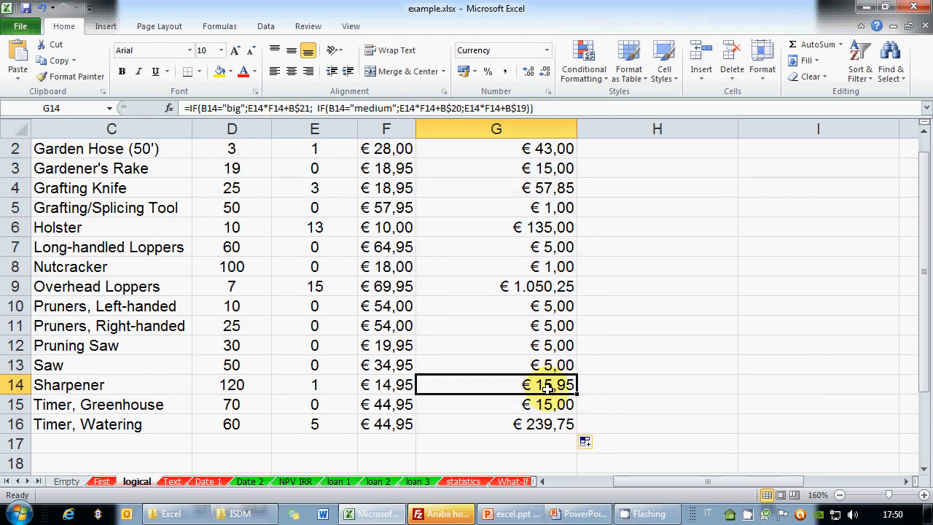
Check the Functions slide in the PowerPoint slide show, return to the Excel workbook and open the Text sheet.
key(alt+Tab)
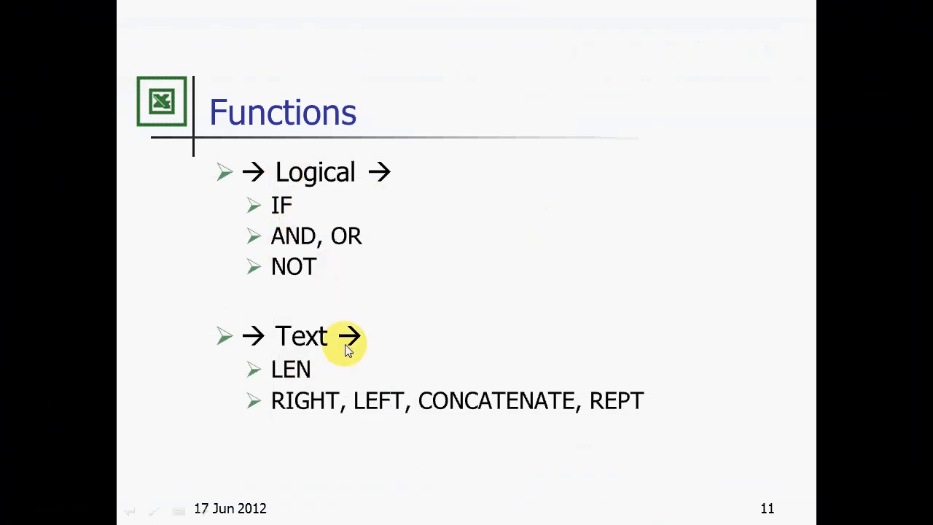
key(alt+Tab)
click(172, 481)
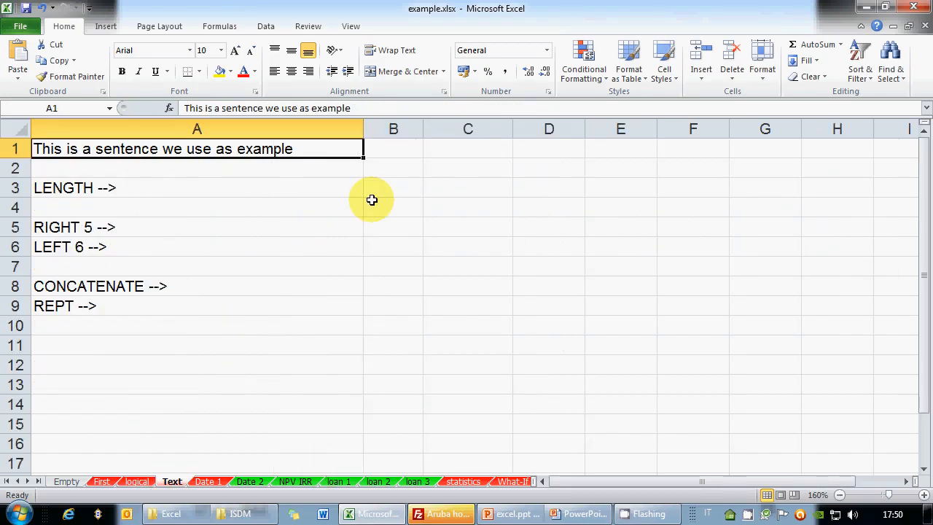
click(394, 153)
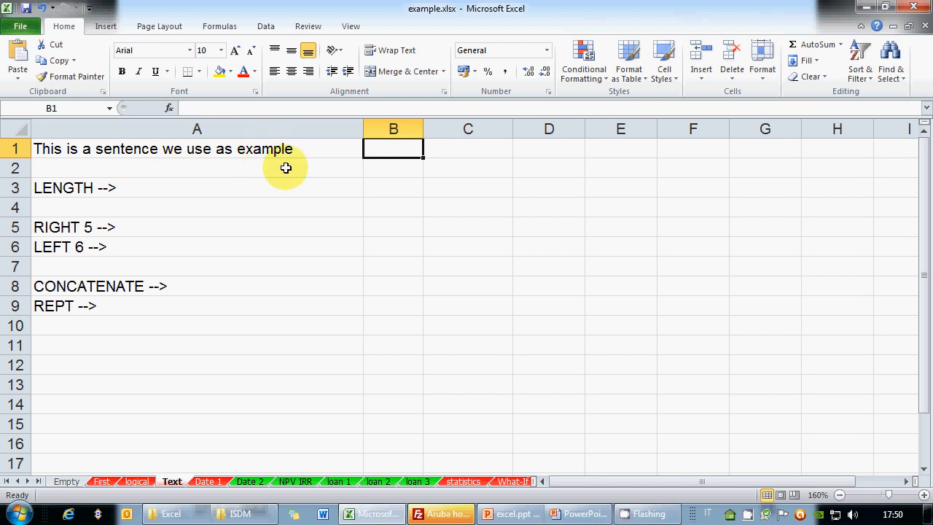
Enter =LEN(A1) in B3 to get the length of the example sentence.
click(394, 189)
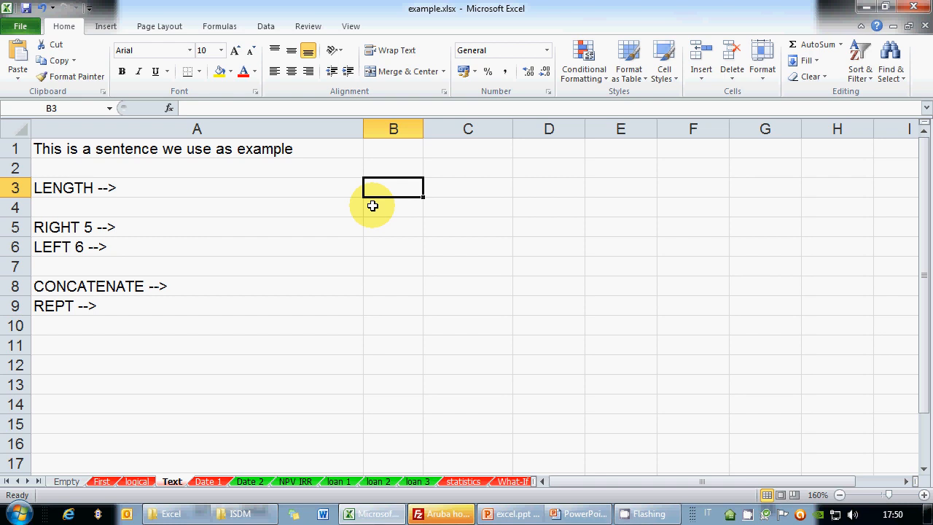
text(=LE)
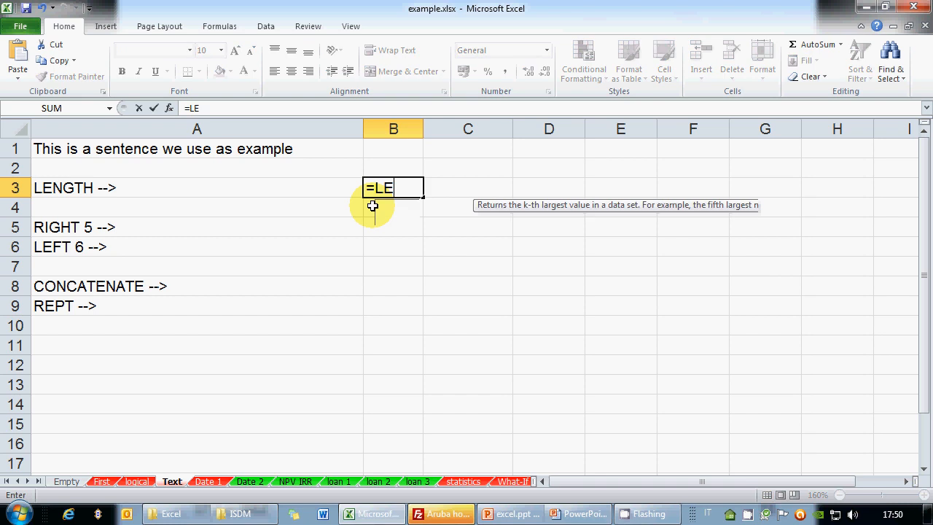
text(N()
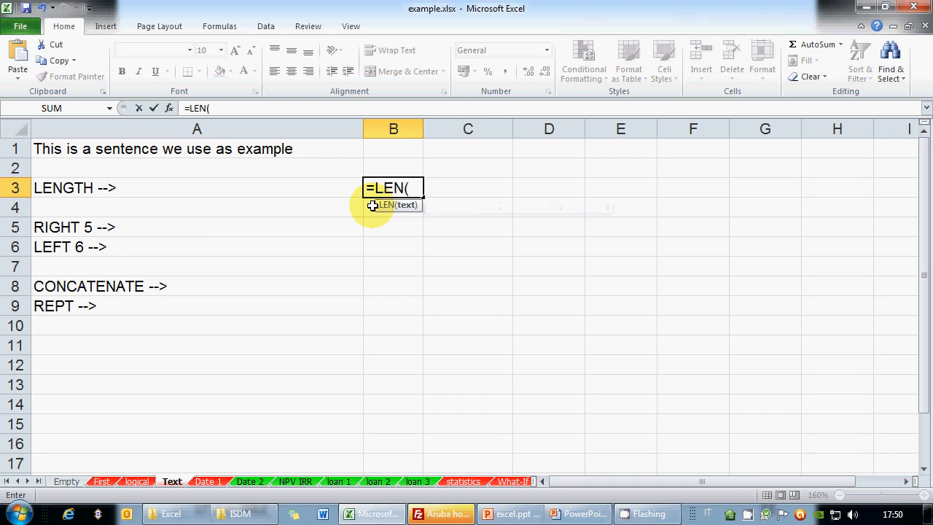
click(260, 148)
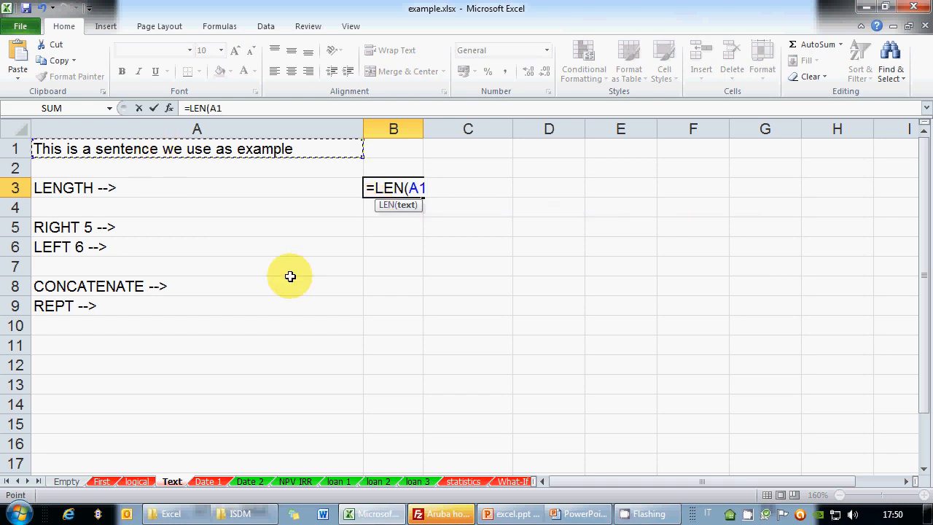
text())
key(Return)
Enter =RIGHT(A1;5) in B5 to extract the last five characters of the example sentence.
key(Return)
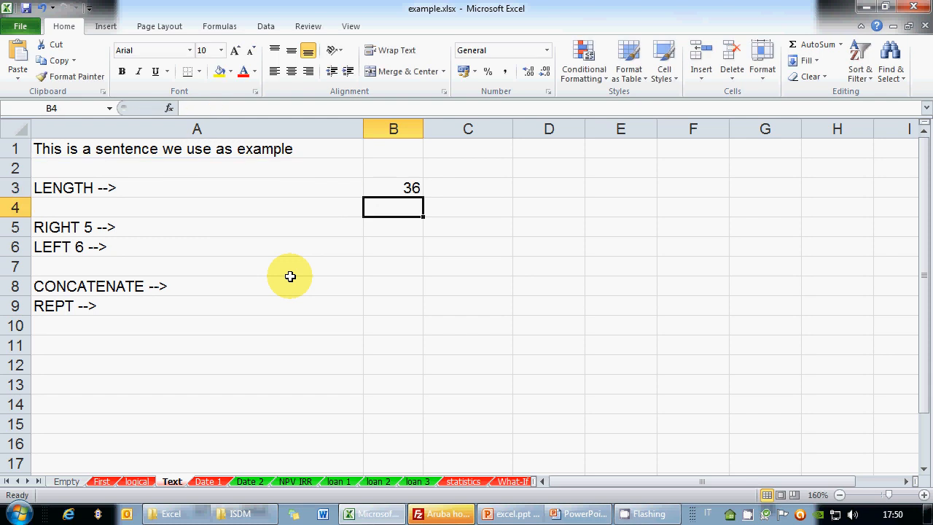
text(=RIGHT()
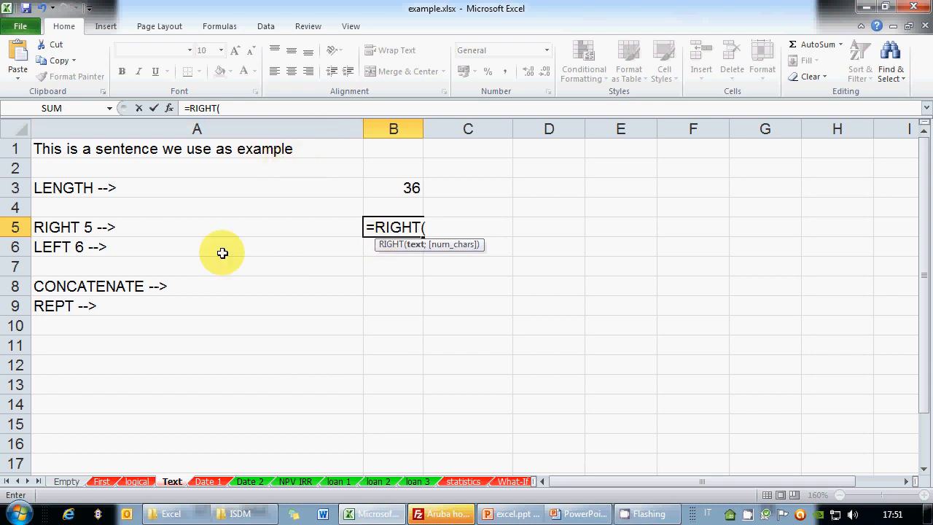
click(212, 157)
text(;)
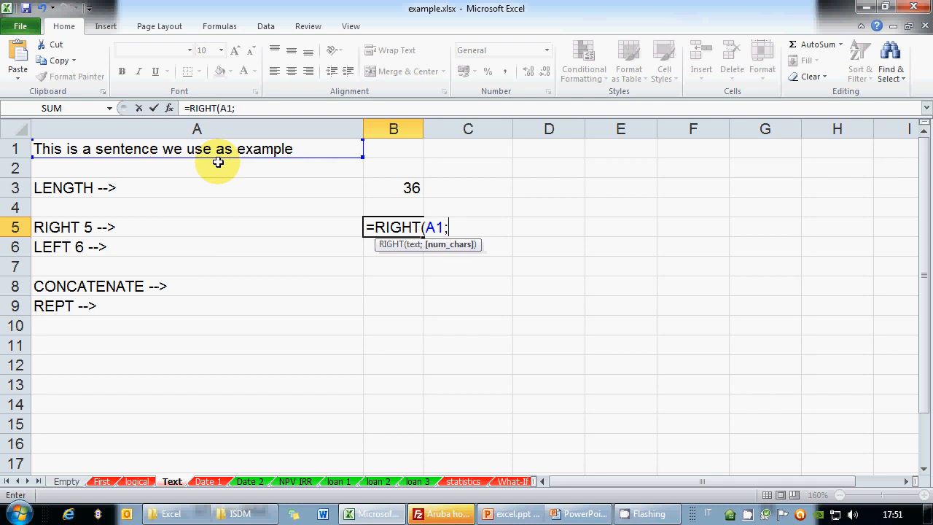
text(5))
key(Return)
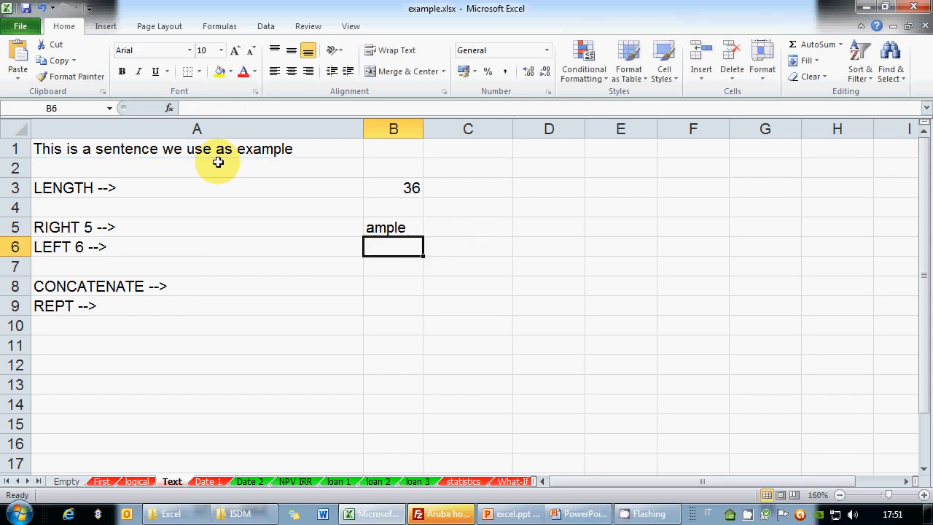
Enter =LEFT(A1;6) in B6 to extract the first six characters of the example sentence.
text(=)
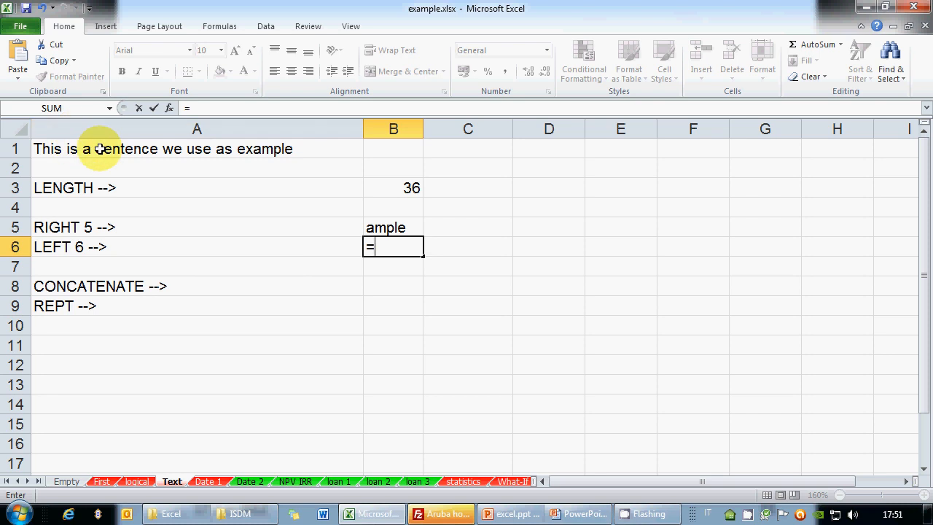
text(LEFT)
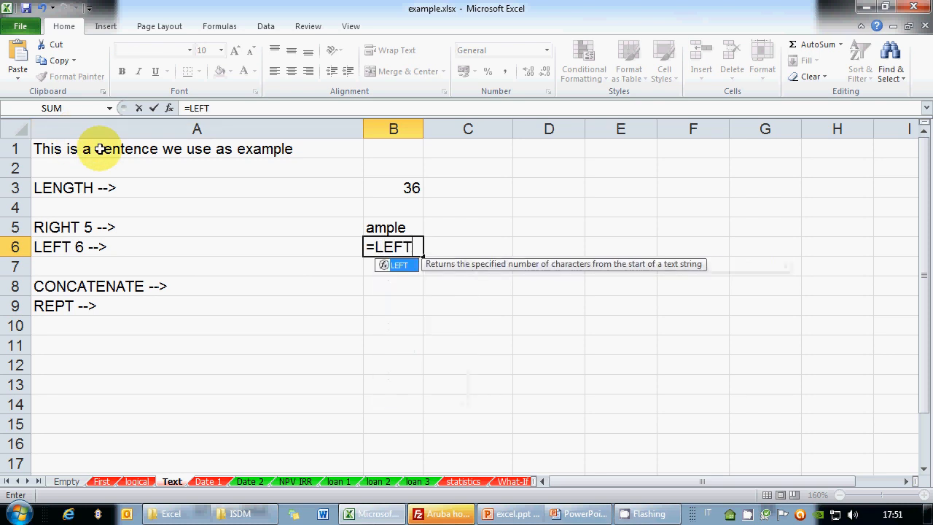
text(()
click(101, 149)
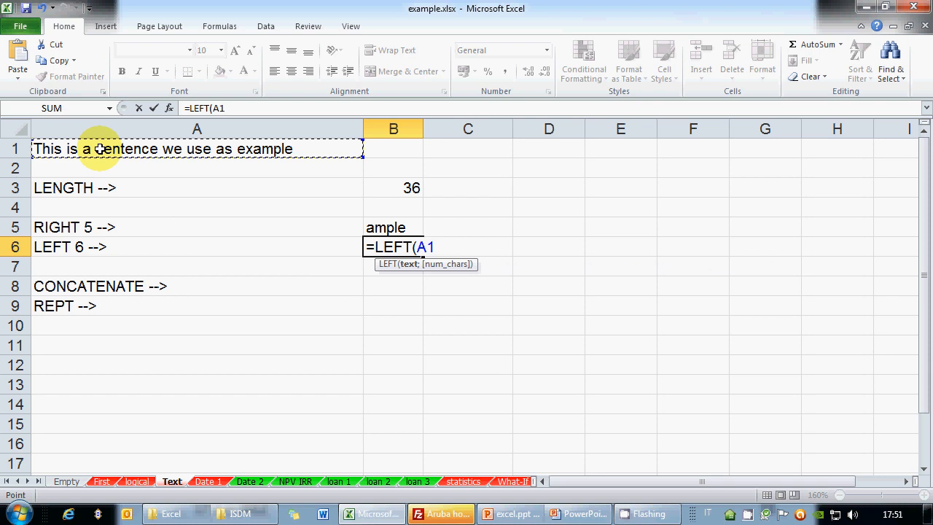
text(;6))
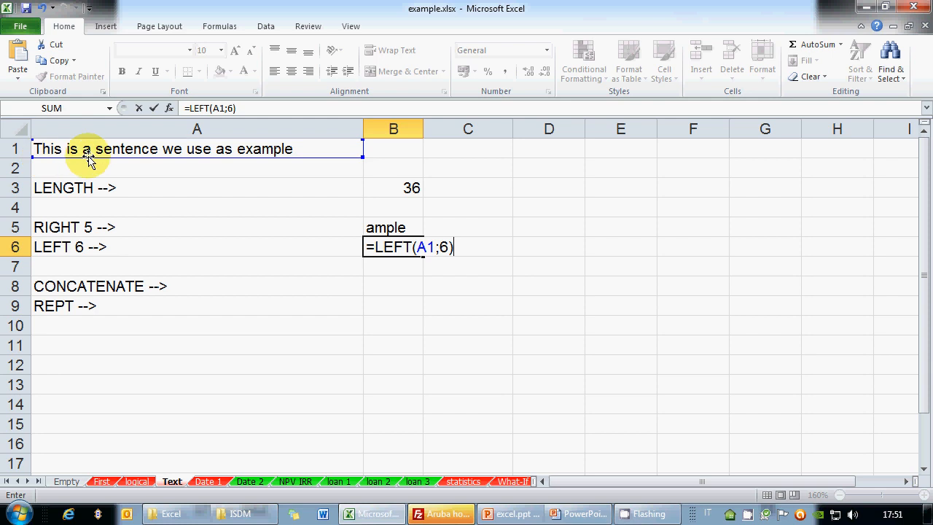
key(Return)
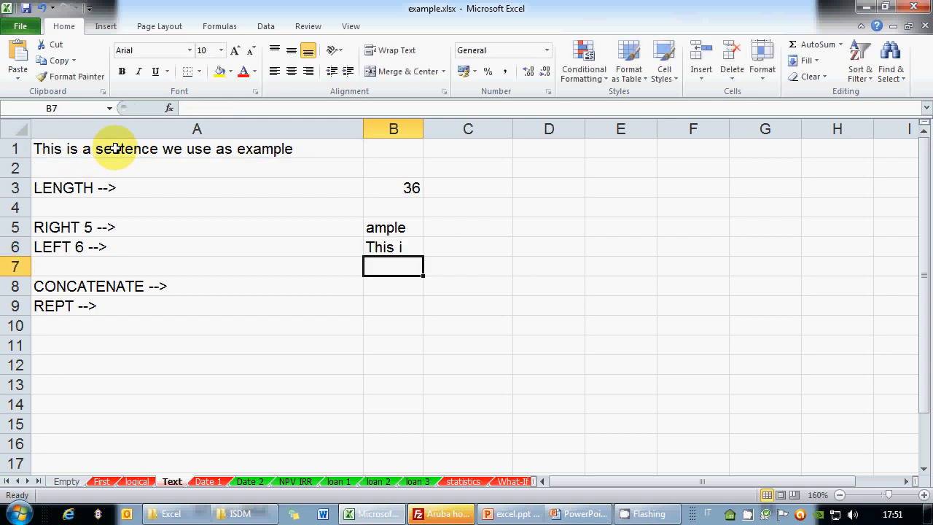
Enter a CONCATENATE formula in B8 that joins B5 with the text "-".
key(Down)
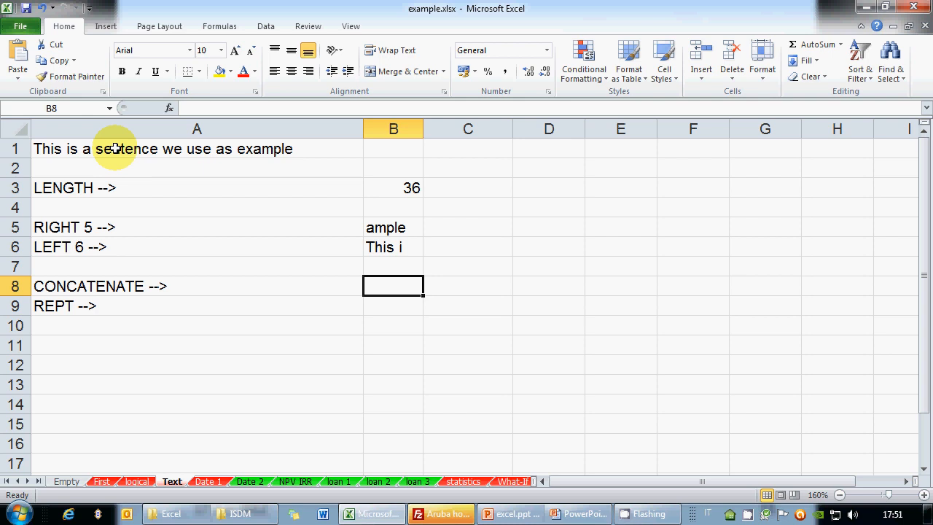
text(=CONC)
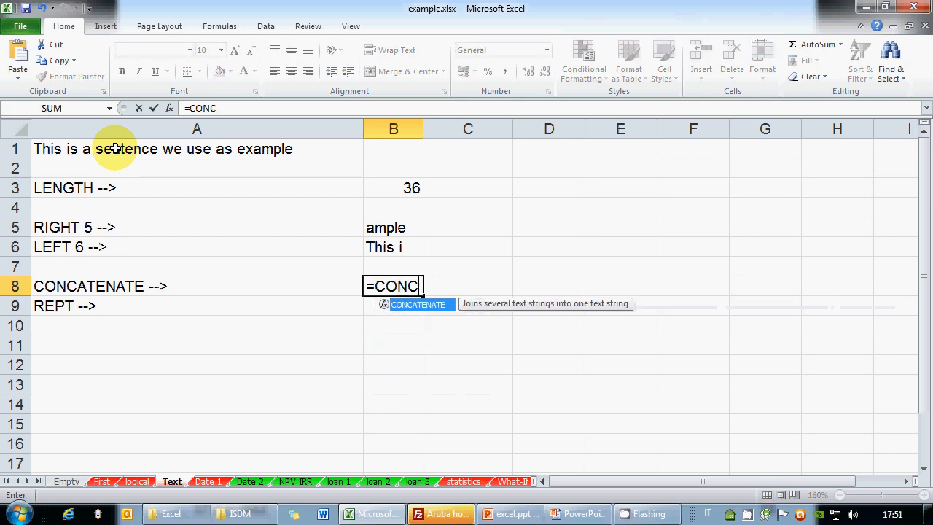
text(ATENATE()
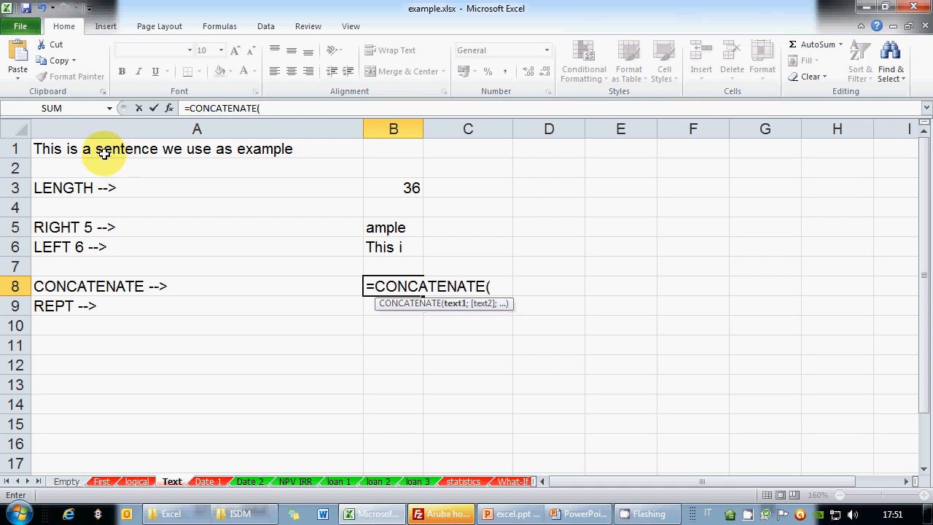
click(401, 228)
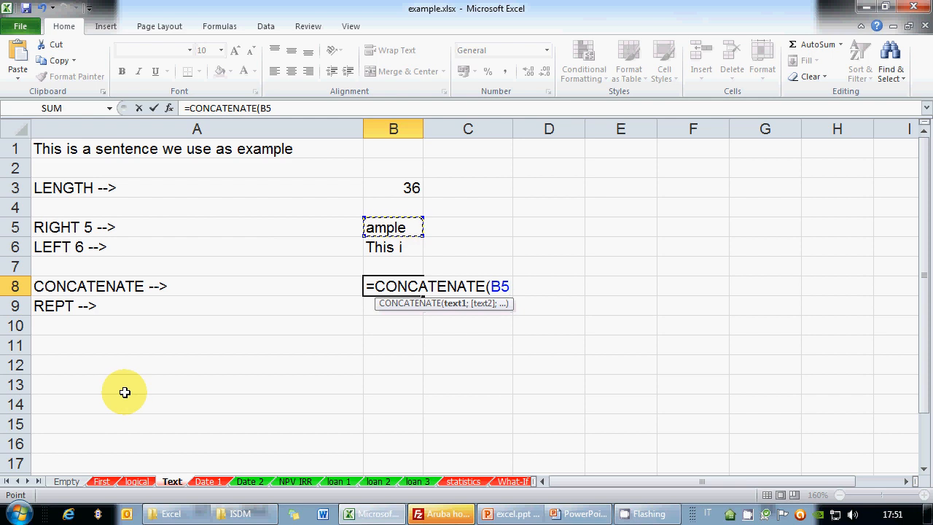
text(;"-)
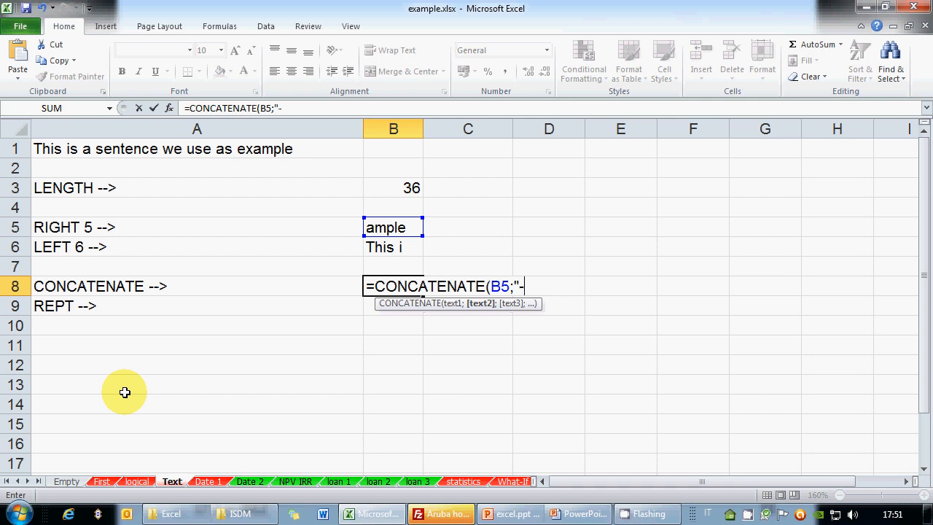
text(")
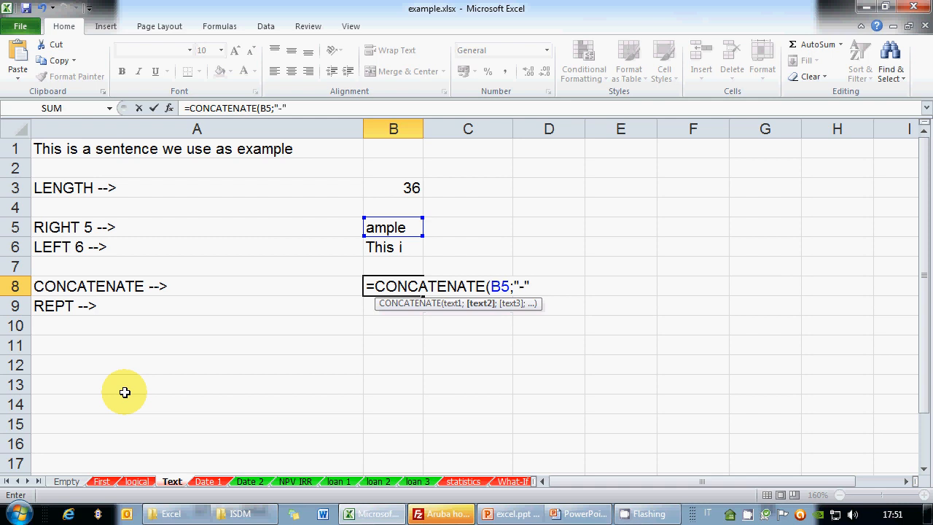
click(396, 247)
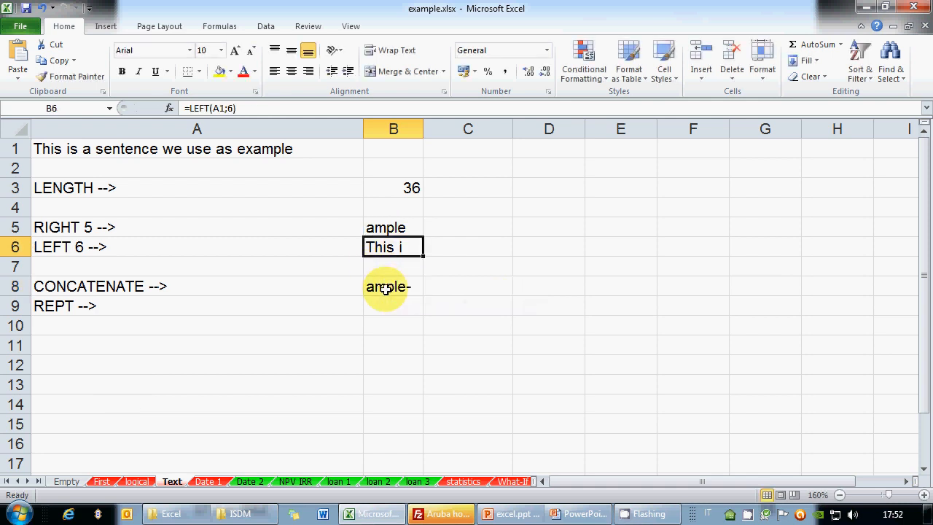
Extend the CONCATENATE formula in B8 to =CONCATENATE(B5;"-";B6;" ";B3), adding B6, a three-space text and B3.
click(385, 286)
click(306, 108)
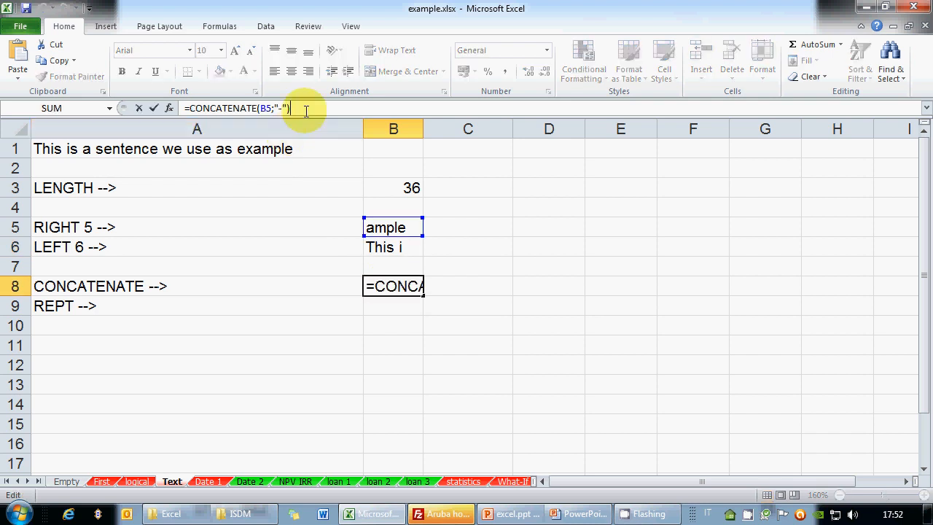
key(BackSpace)
text(;)
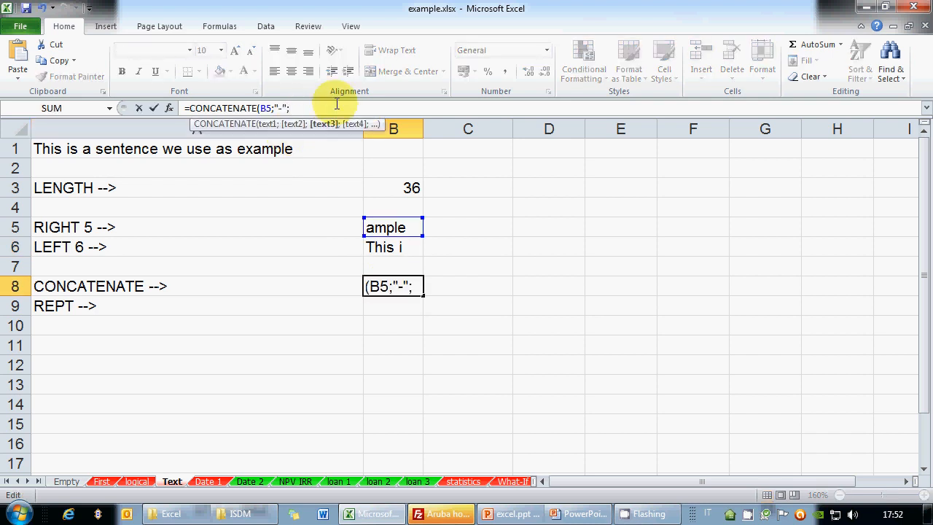
click(404, 246)
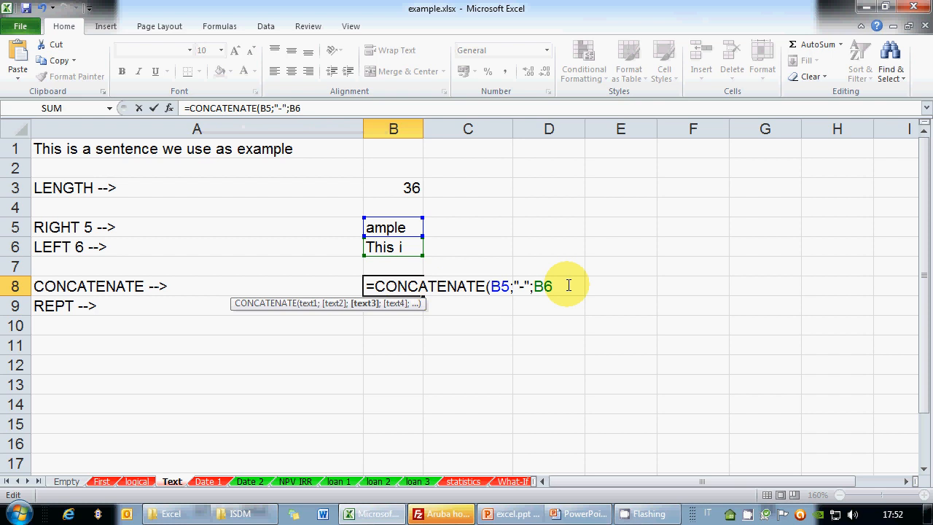
text(;)
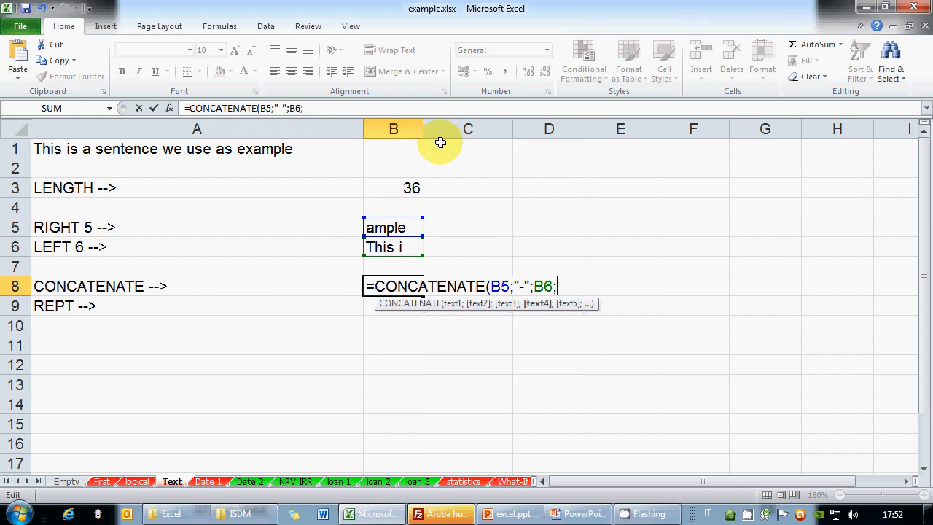
text("   ")
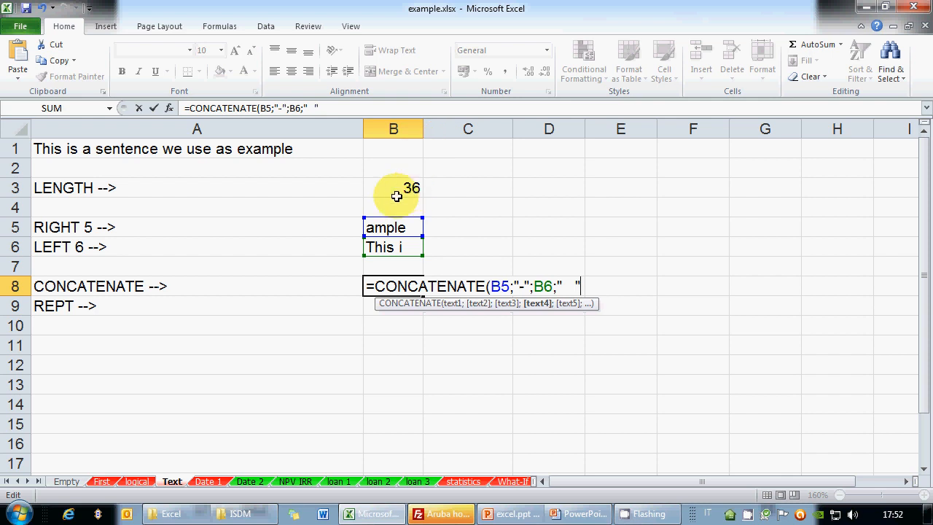
text(;)
click(412, 189)
text())
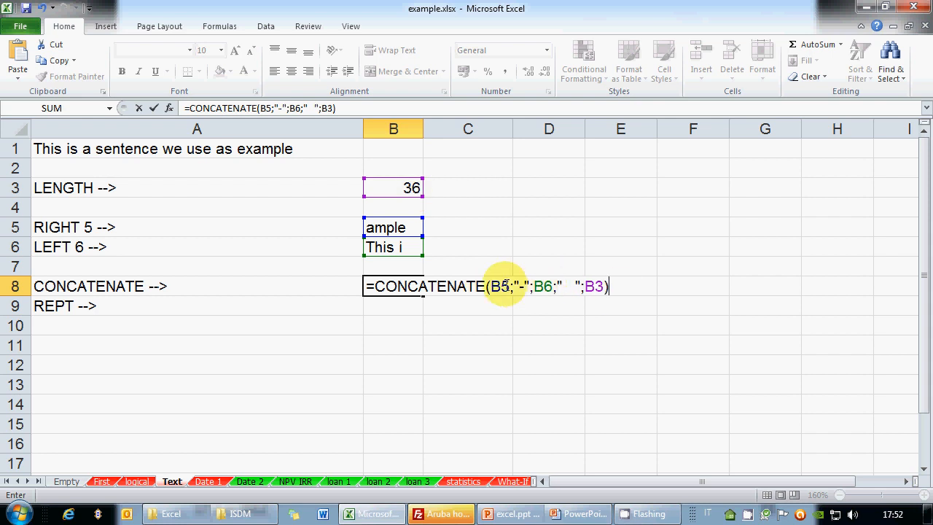
click(474, 287)
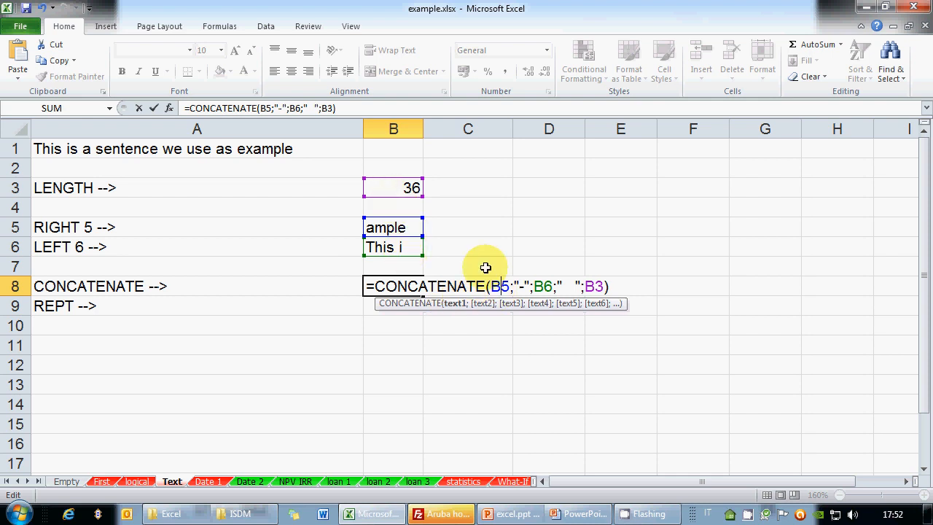
key(ctrl+Return)
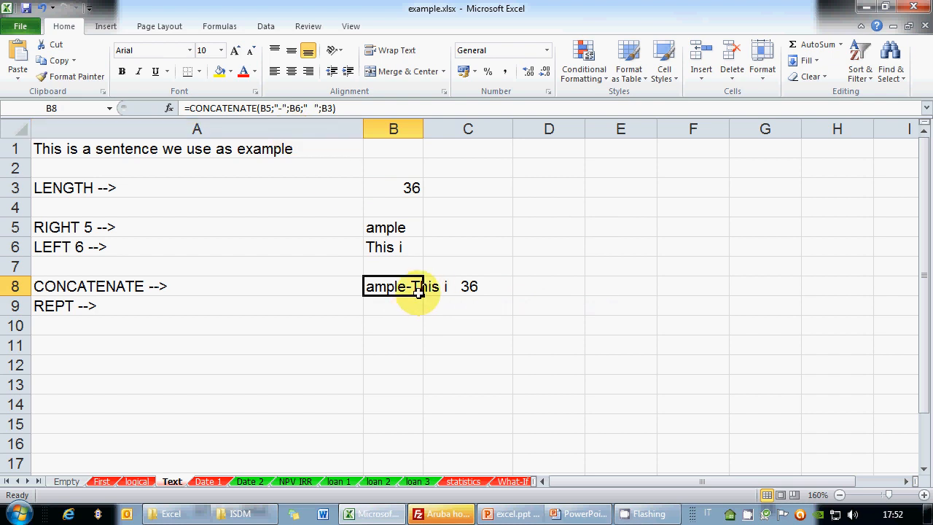
click(392, 228)
click(382, 247)
click(382, 226)
click(411, 188)
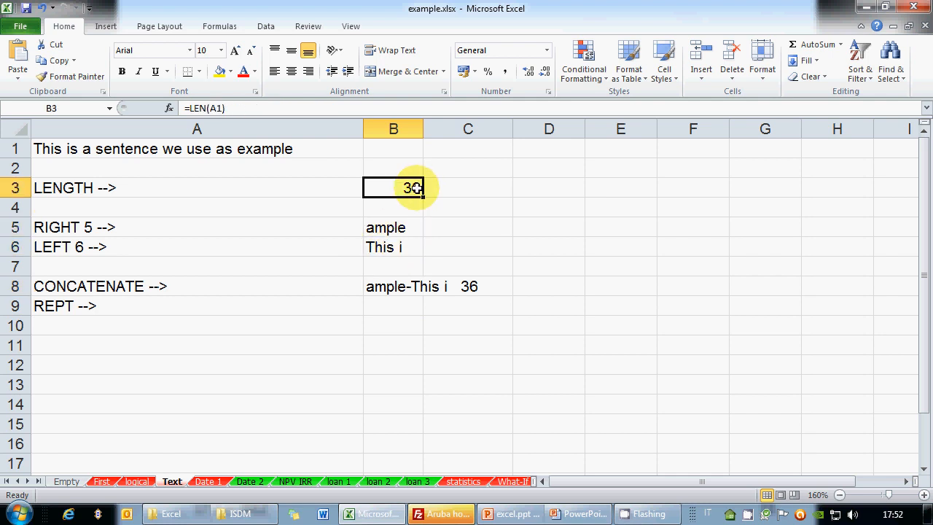
Enter =REPT("I like Excel";100) in B9 to repeat the phrase 100 times.
click(393, 306)
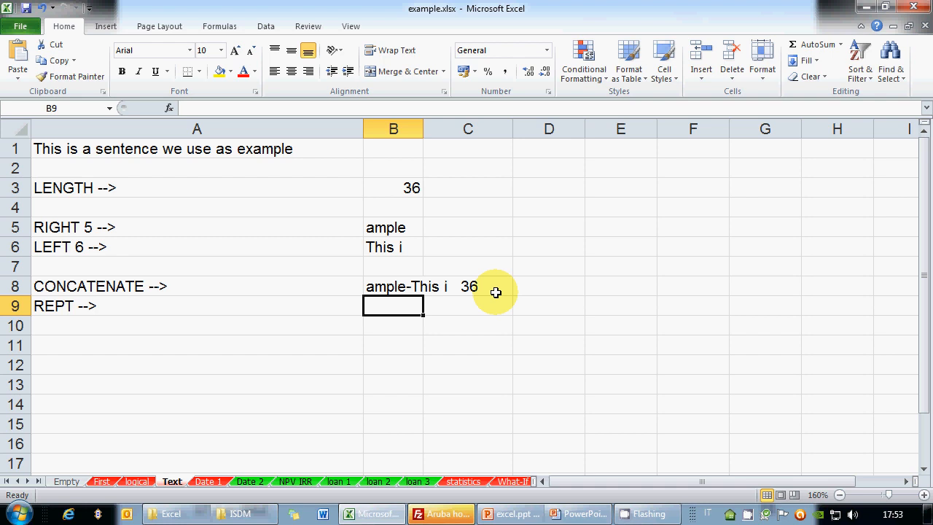
text(=REP)
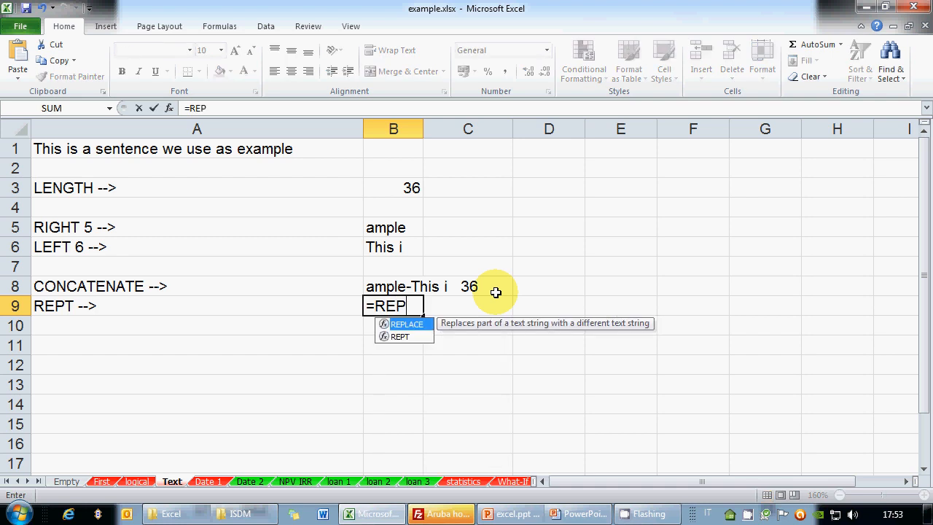
text(T(")
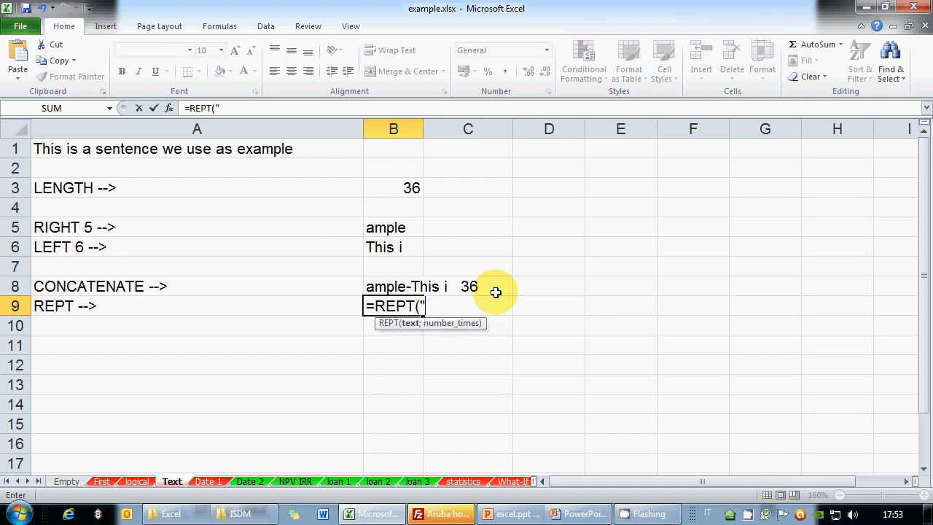
text(I like E)
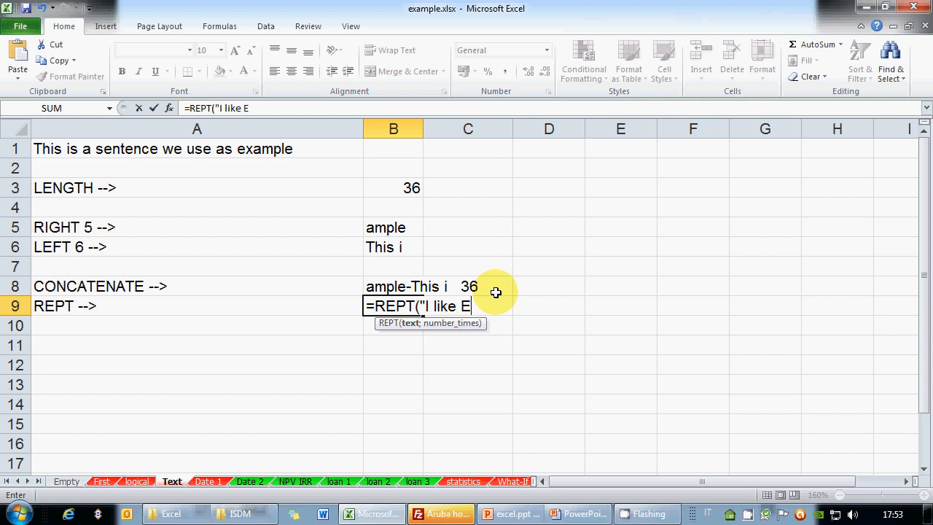
text(xcel";100))
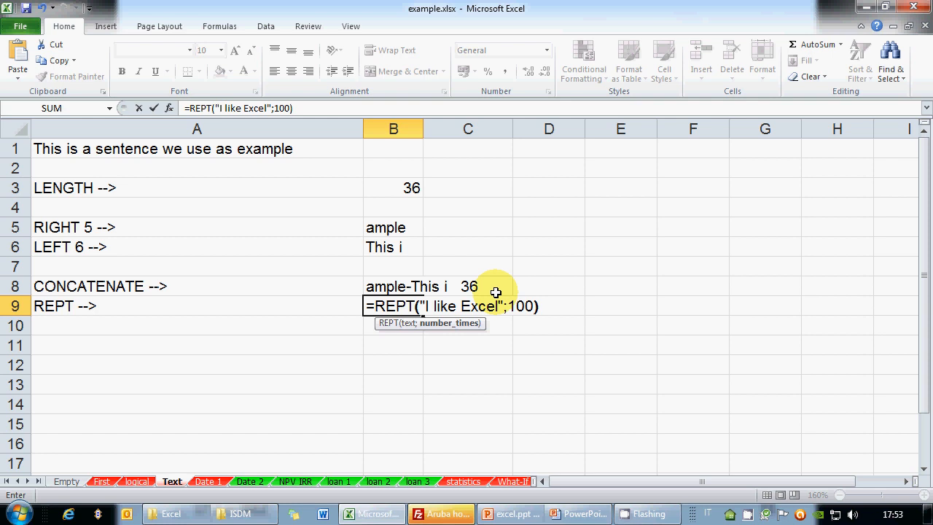
key(Return)
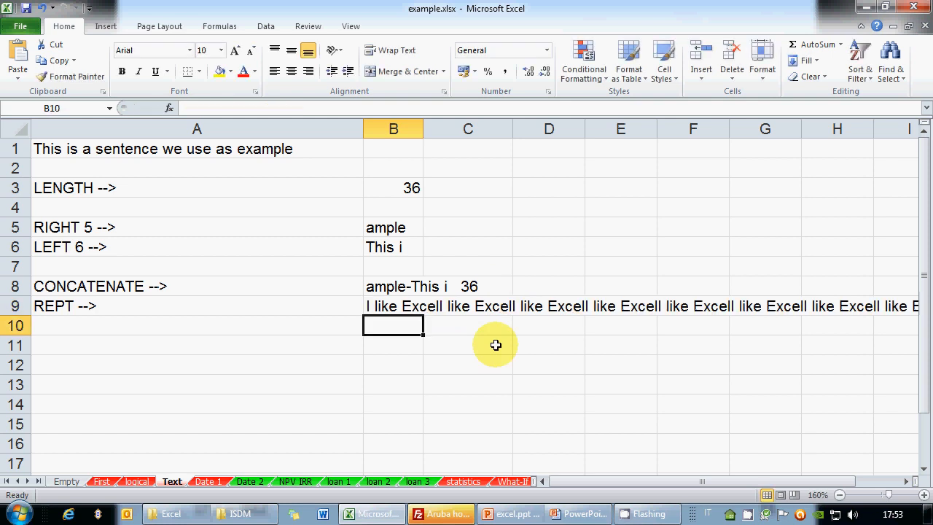
Add a space after "Excel" inside the quoted text of the REPT formula in B9.
key(Up)
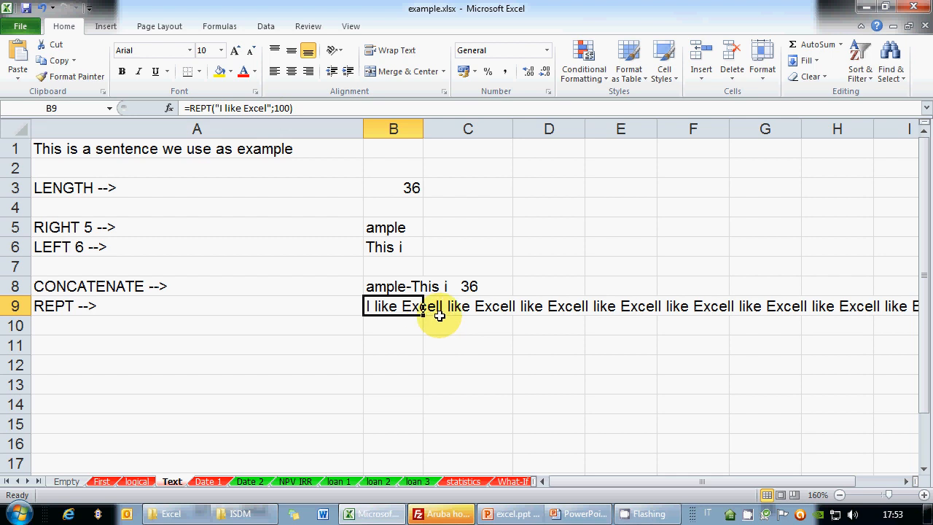
double_click(400, 305)
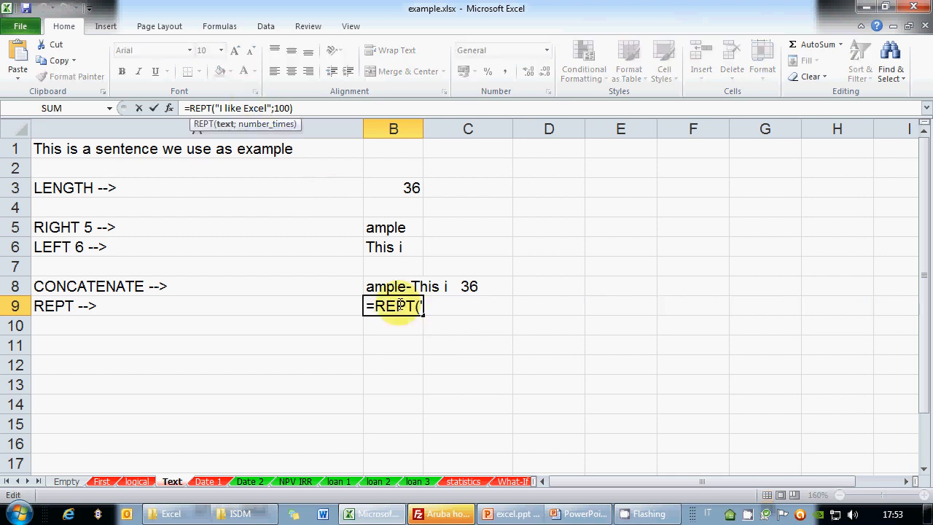
click(495, 306)
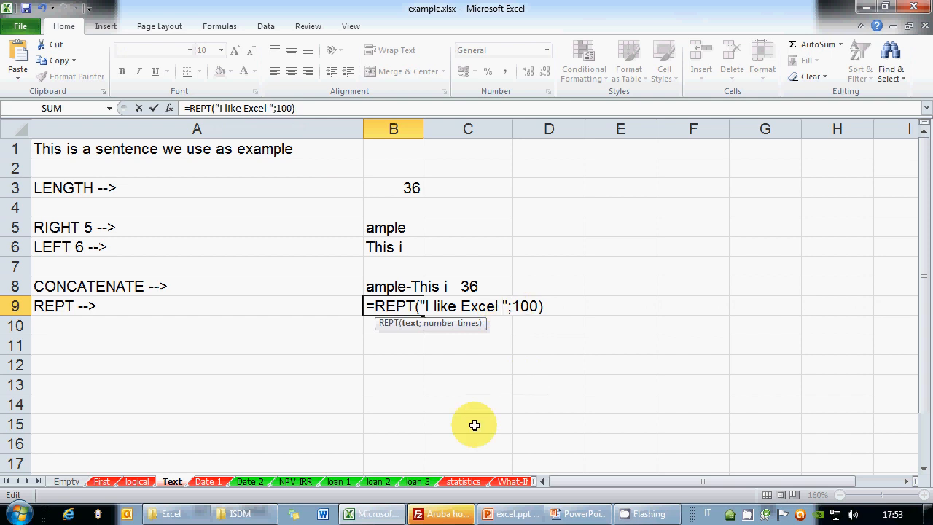
key(Return)
Insert an exclamation mark after "Excel" in the REPT formula in B9, making the repeated text "I like Excel! ".
key(Up)
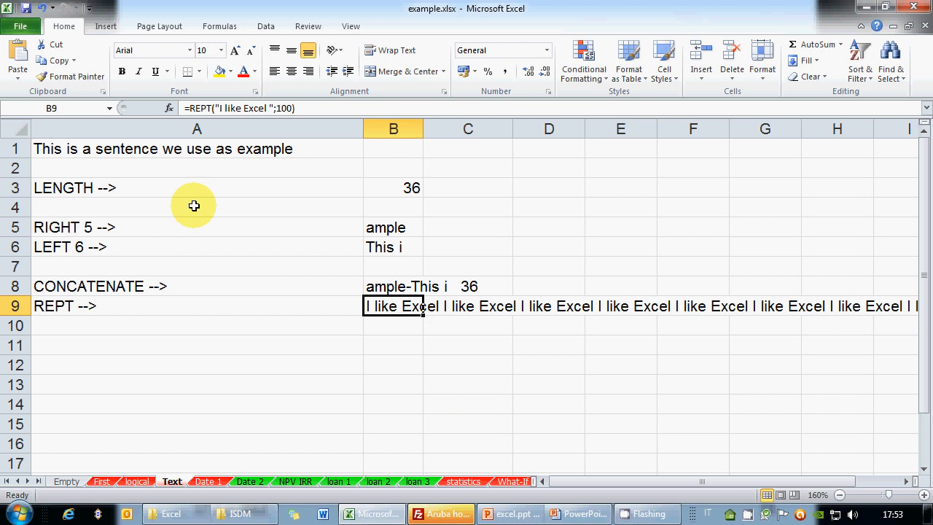
click(244, 108)
click(417, 302)
click(499, 305)
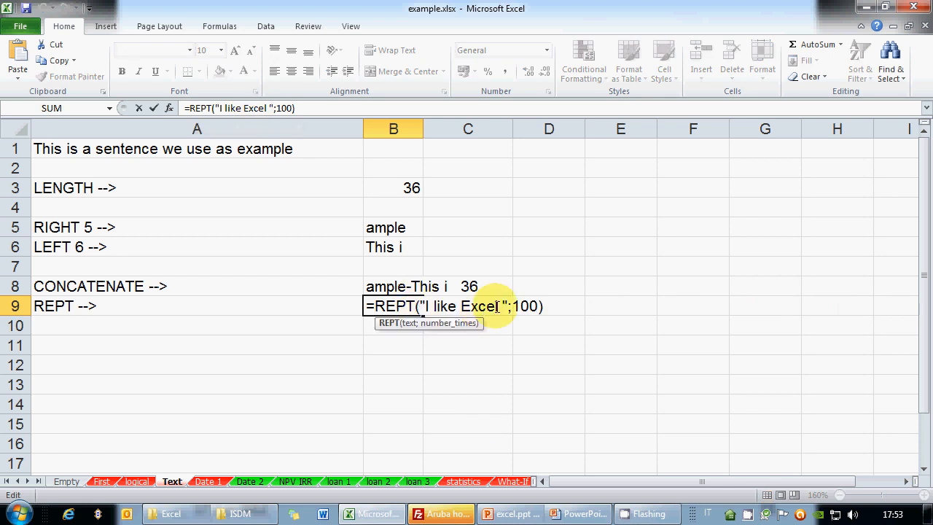
text(!)
key(Return)
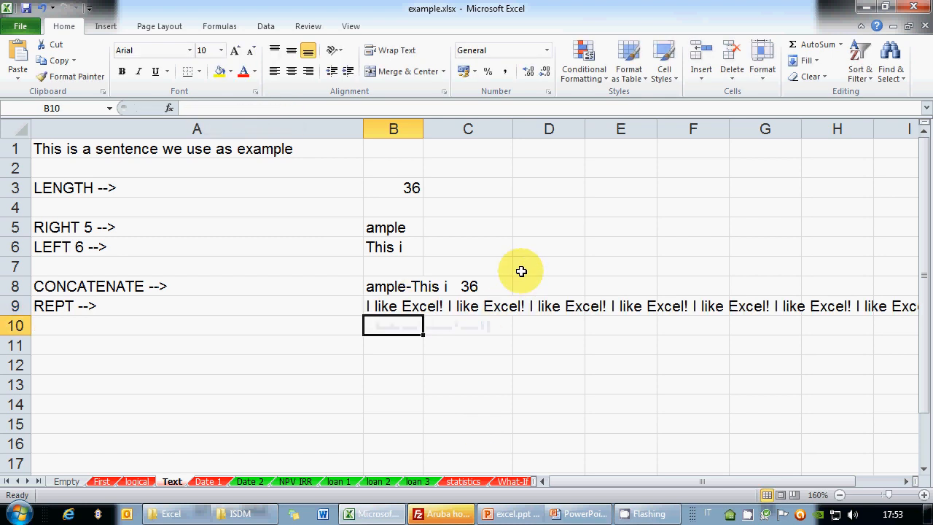